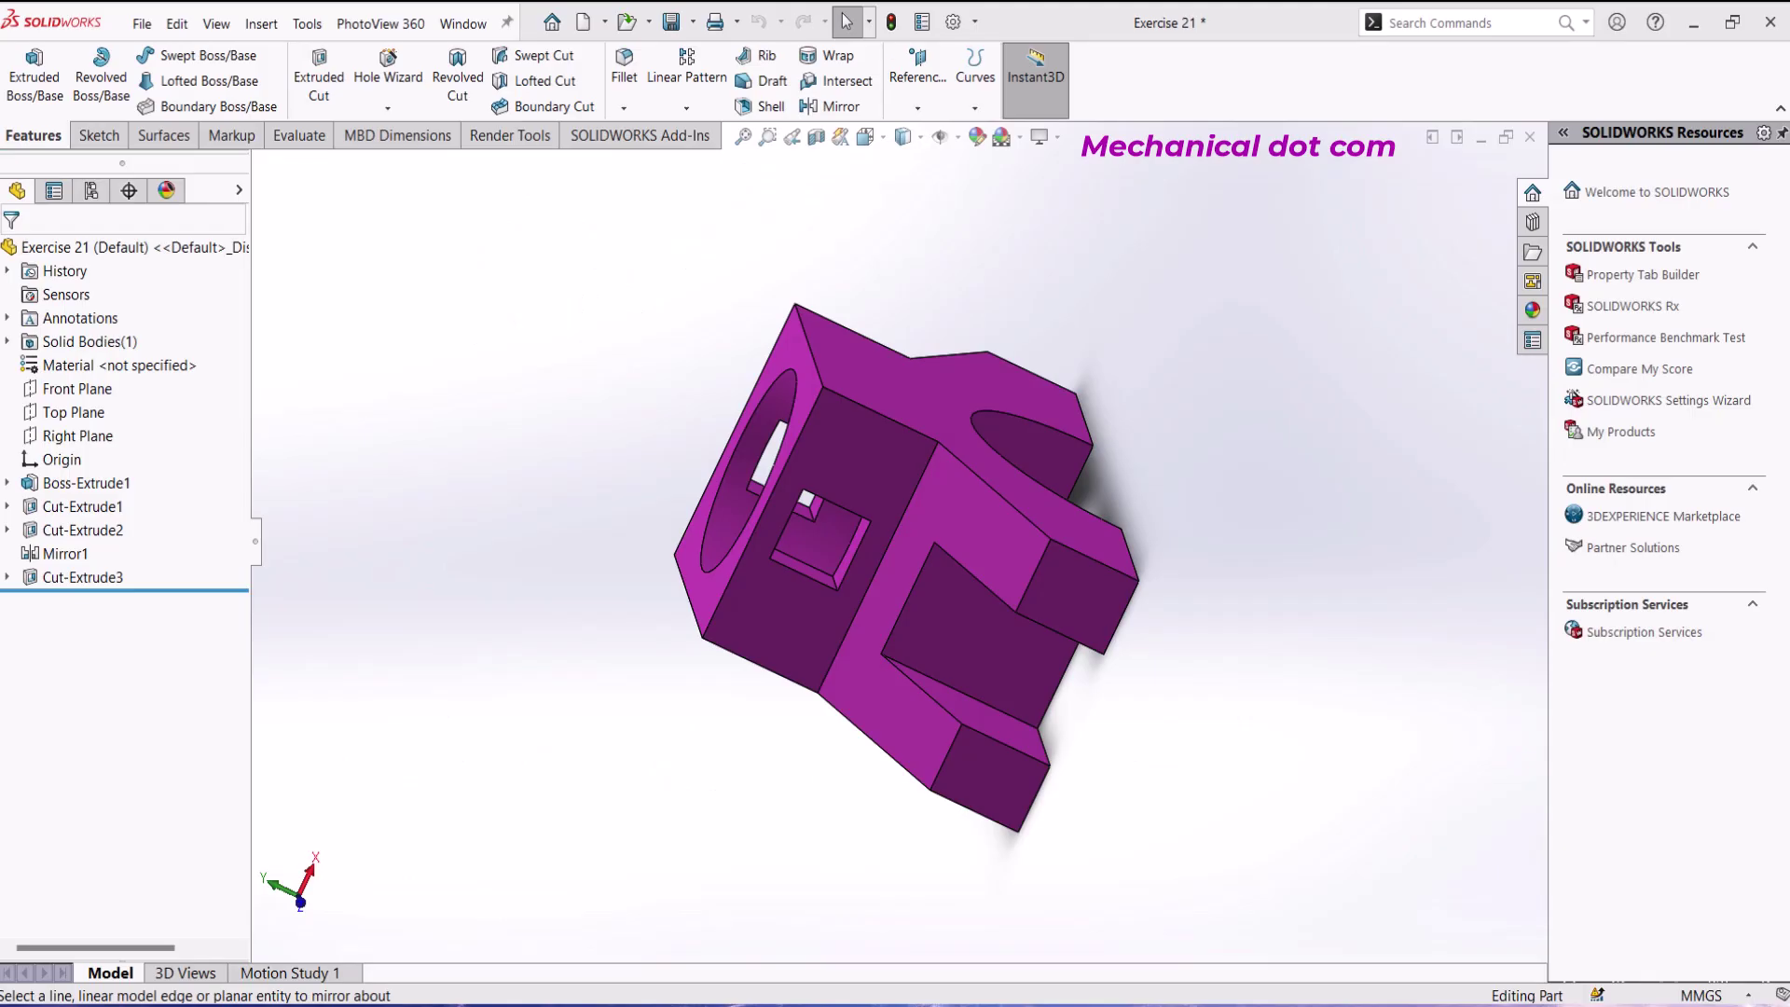
# Step: Create a new part document and set its unit system to MMGS
pyautogui.click(145, 29)
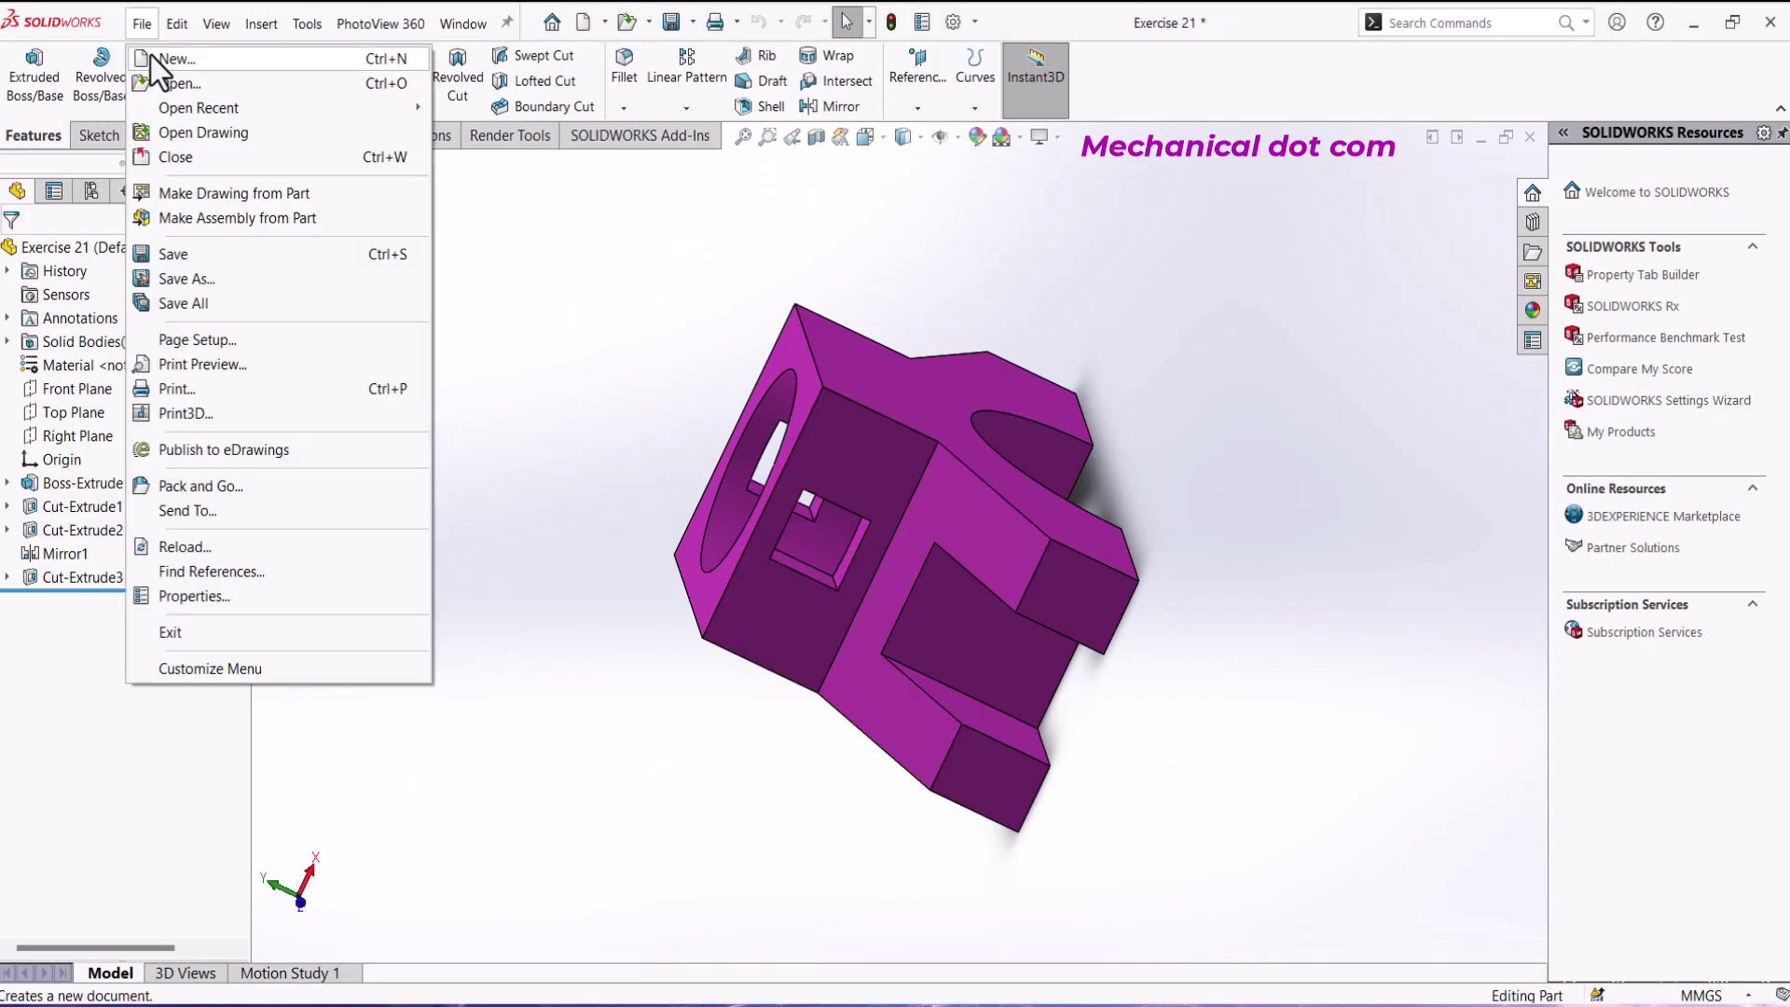
pyautogui.click(145, 30)
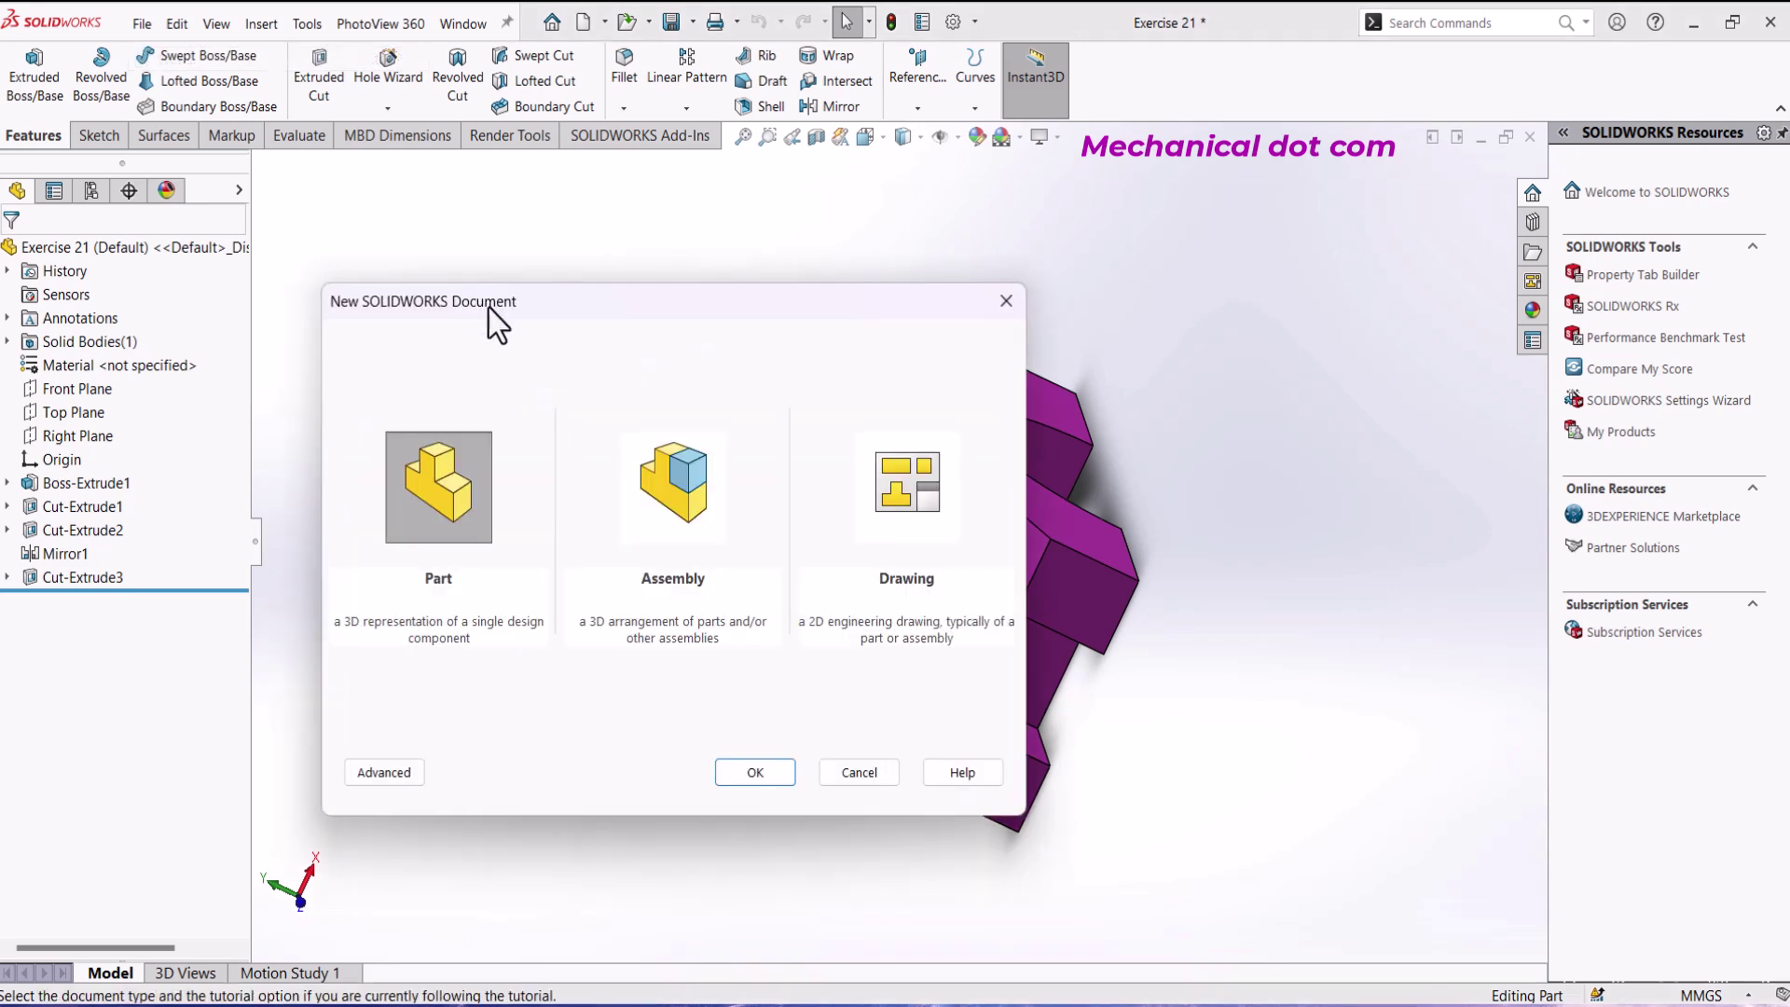
pyautogui.click(746, 766)
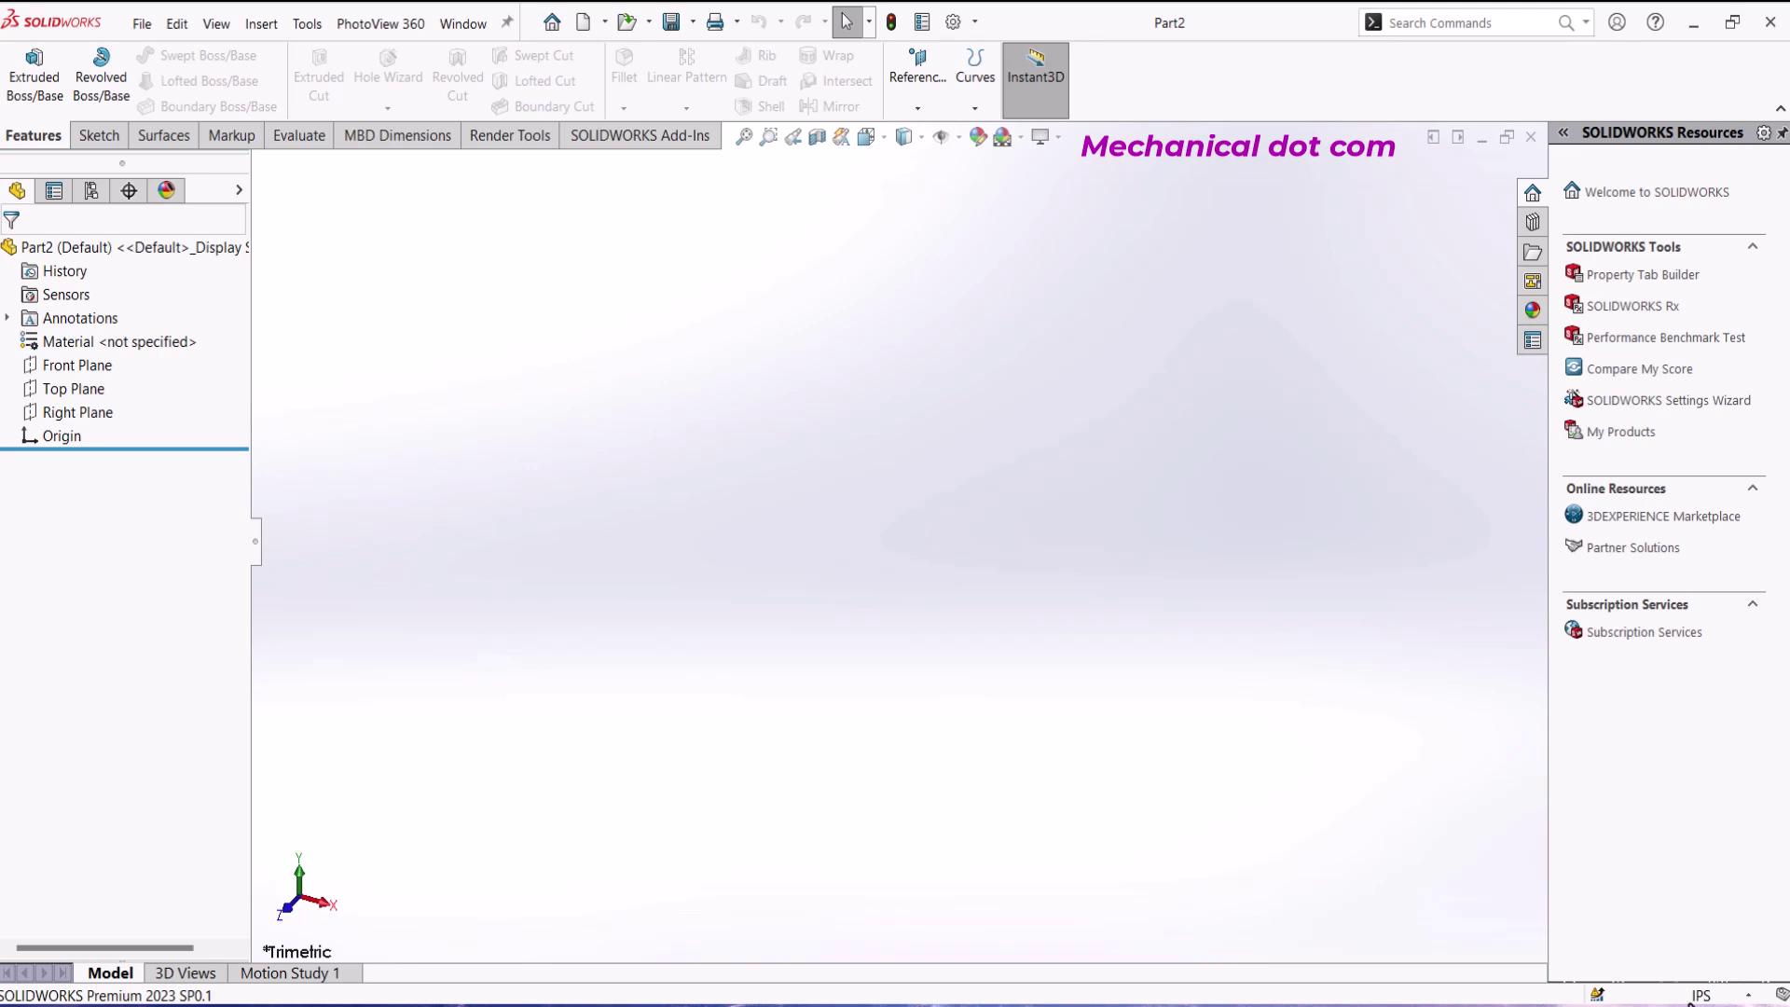
pyautogui.click(1690, 998)
pyautogui.click(1682, 905)
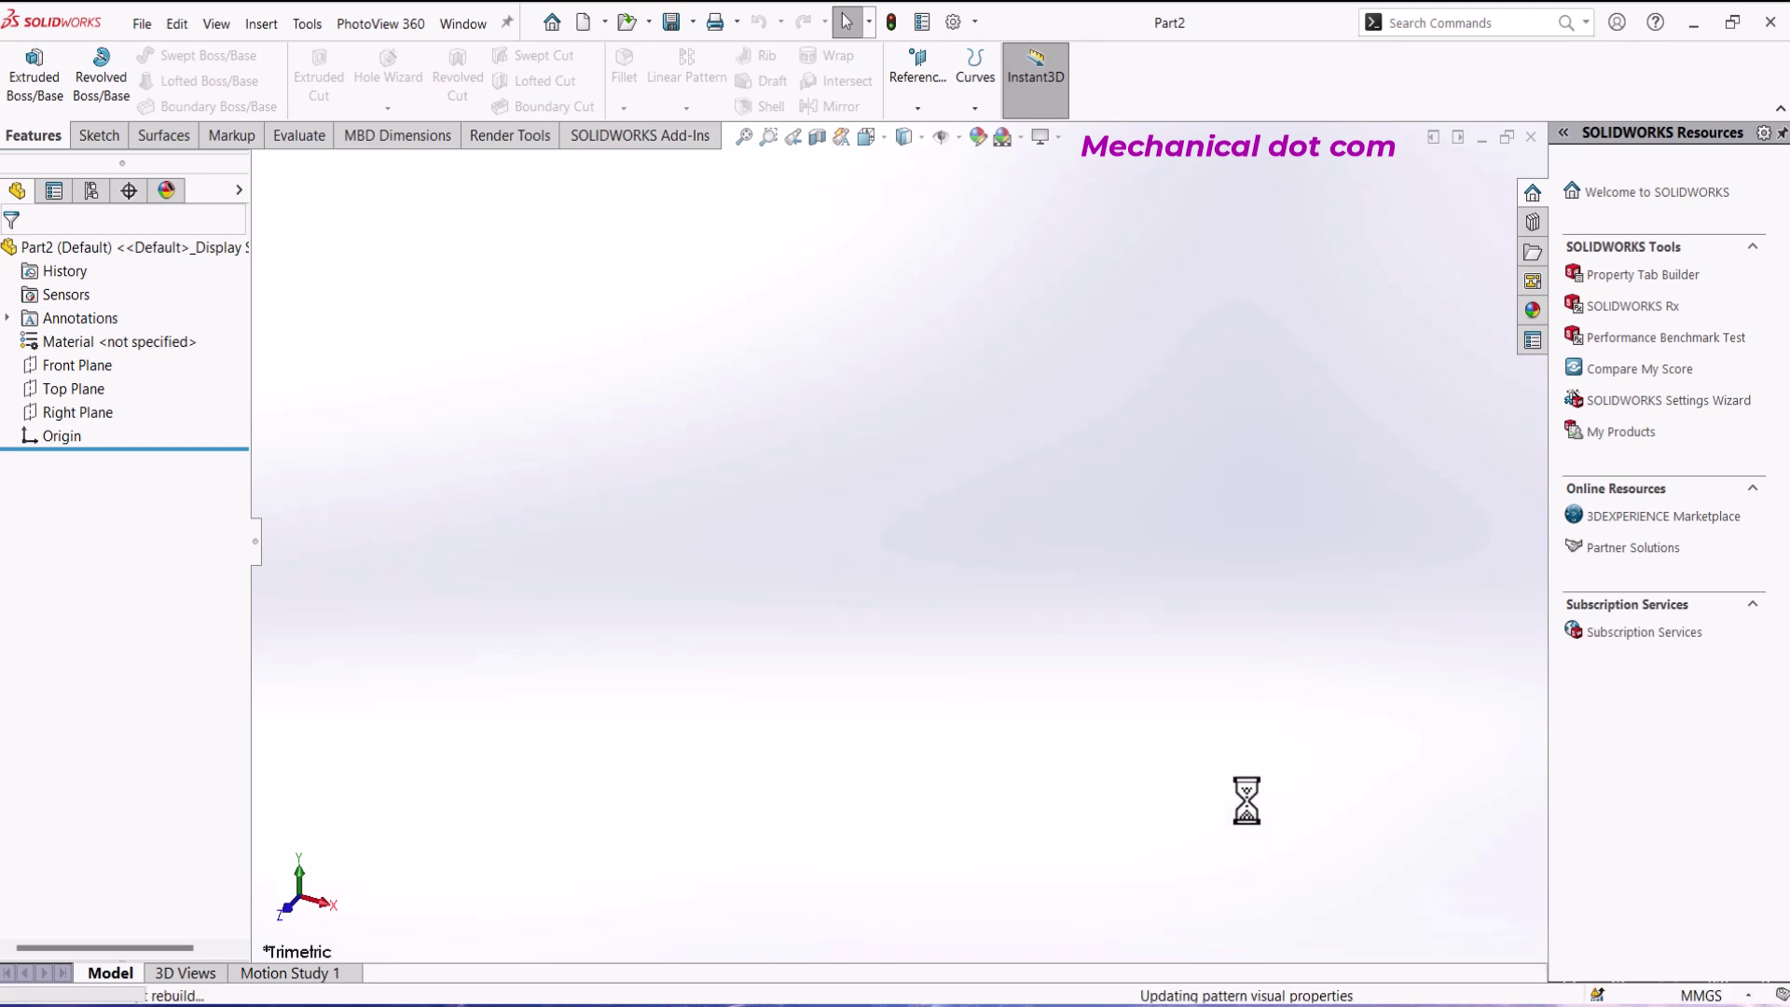
# Step: Start a sketch on the Right Plane and draw a horizontal centerline through the origin, extending to both sides
pyautogui.click(47, 417)
pyautogui.click(57, 384)
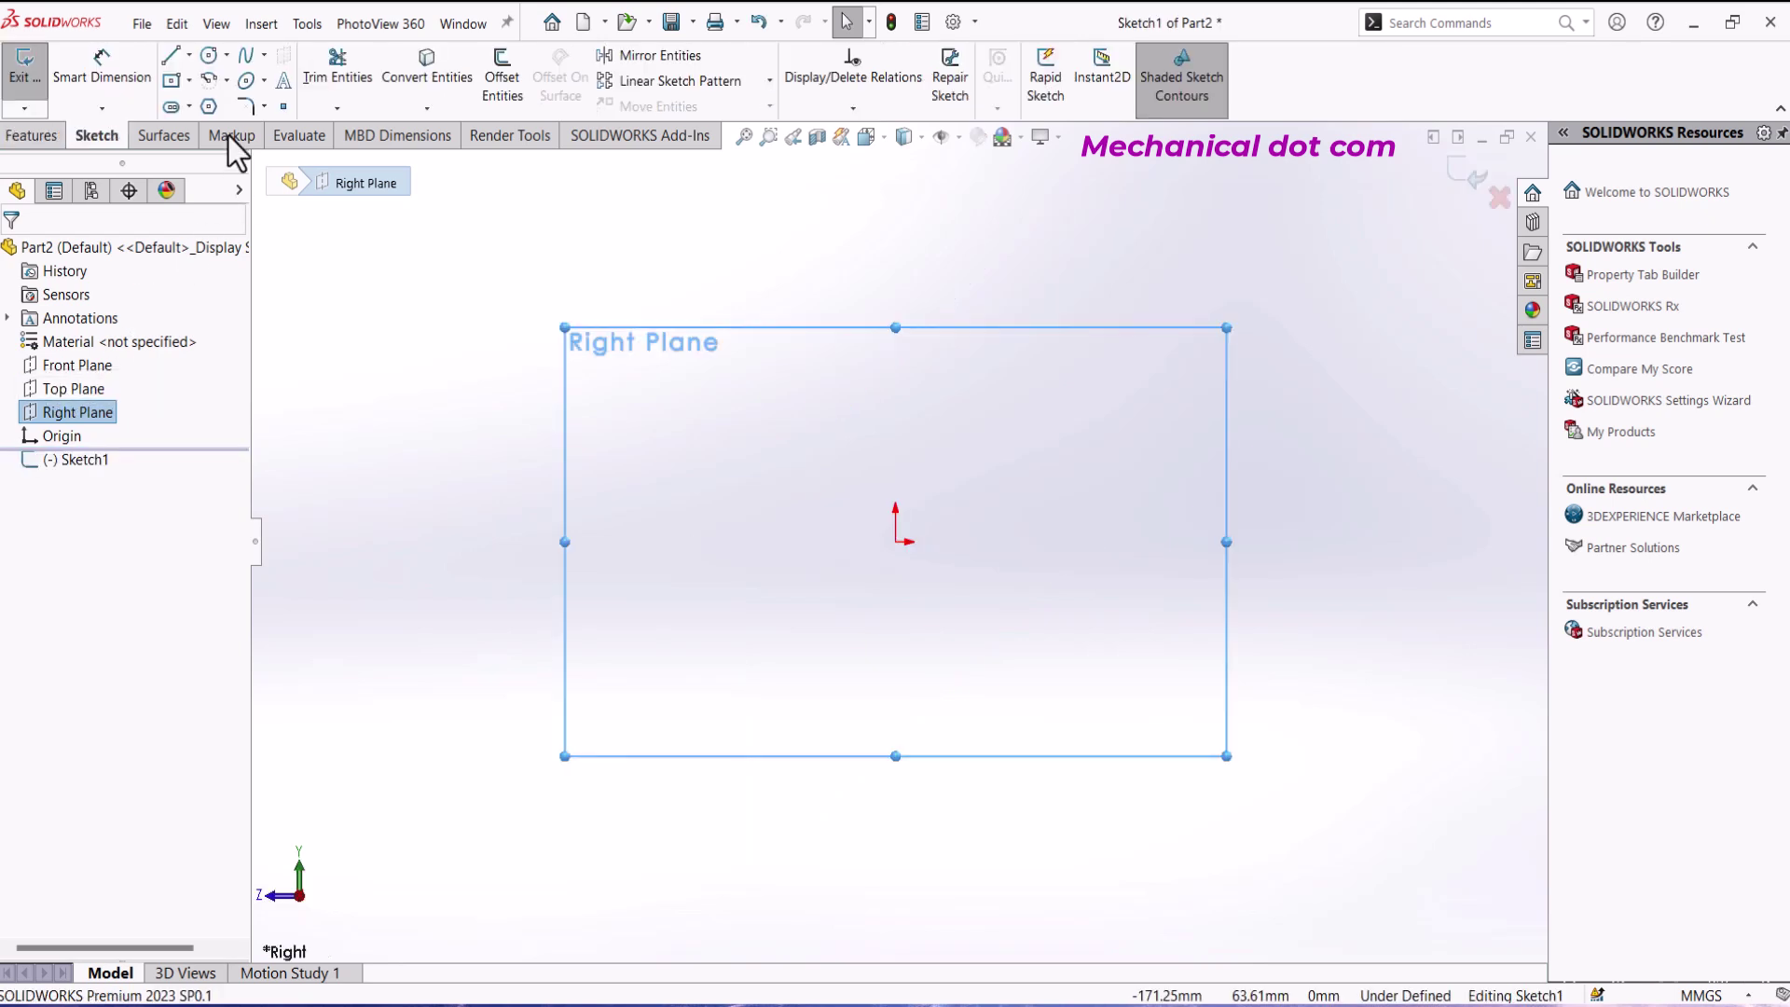
pyautogui.click(190, 56)
pyautogui.click(303, 541)
pyautogui.click(895, 542)
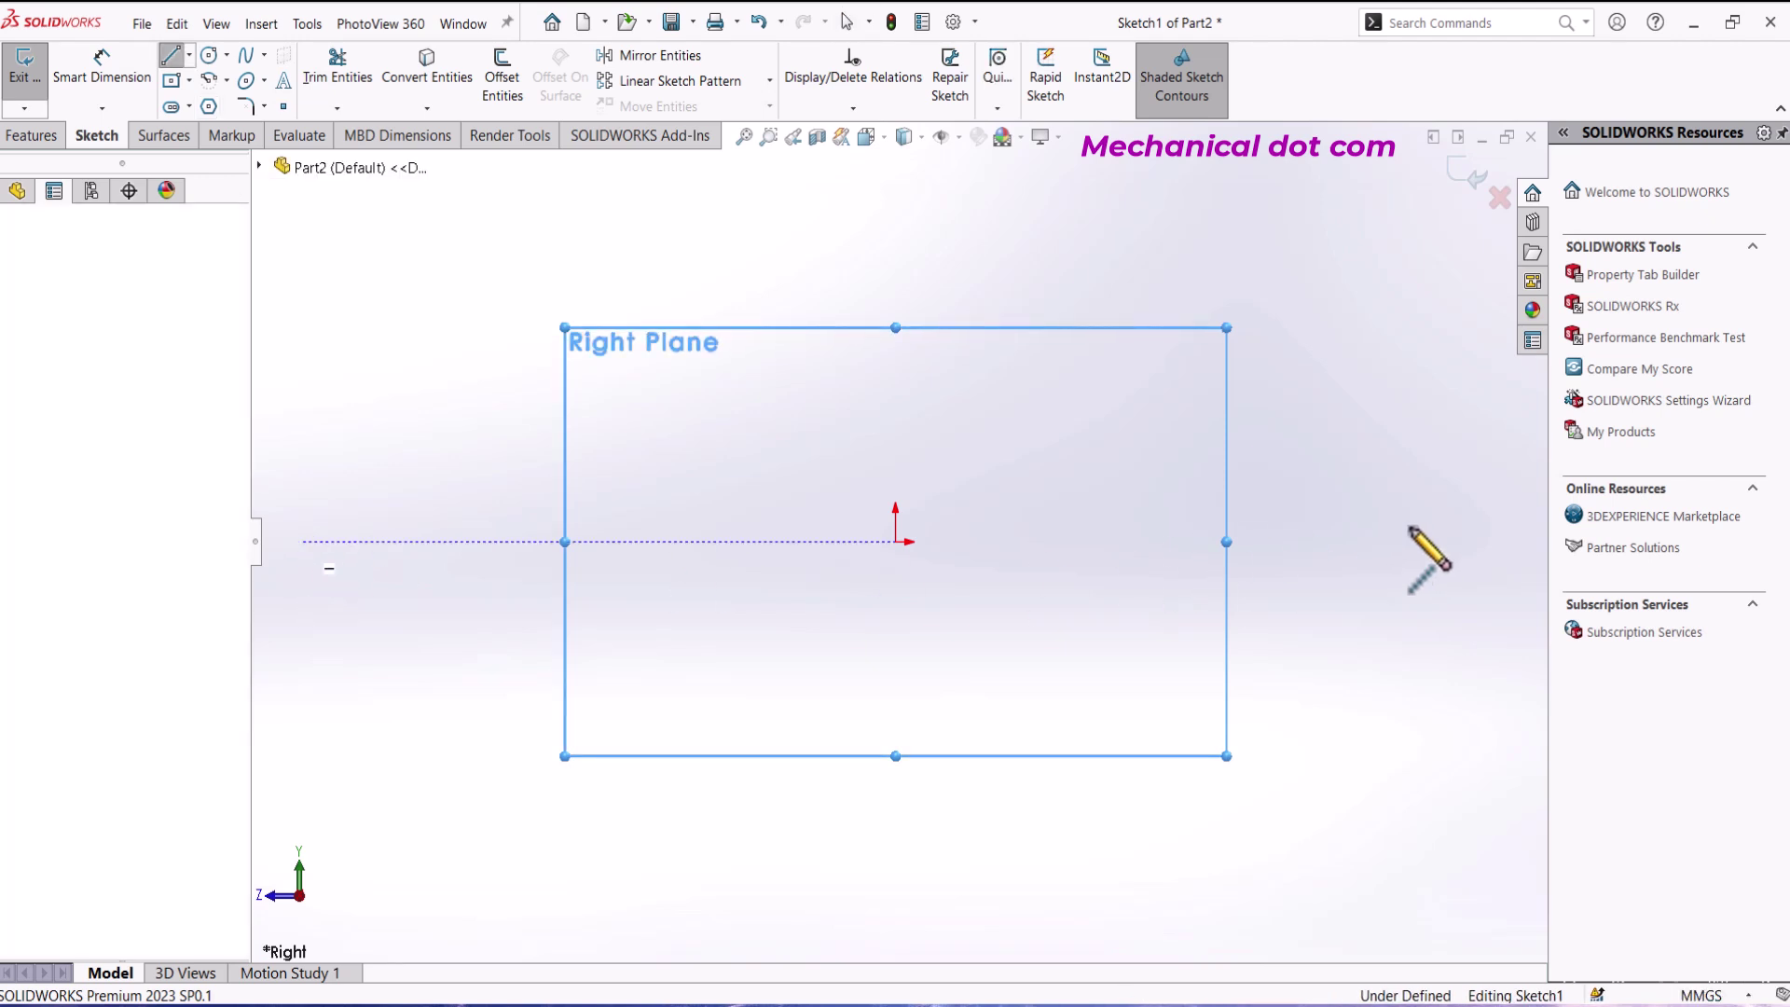
pyautogui.doubleClick(1480, 541)
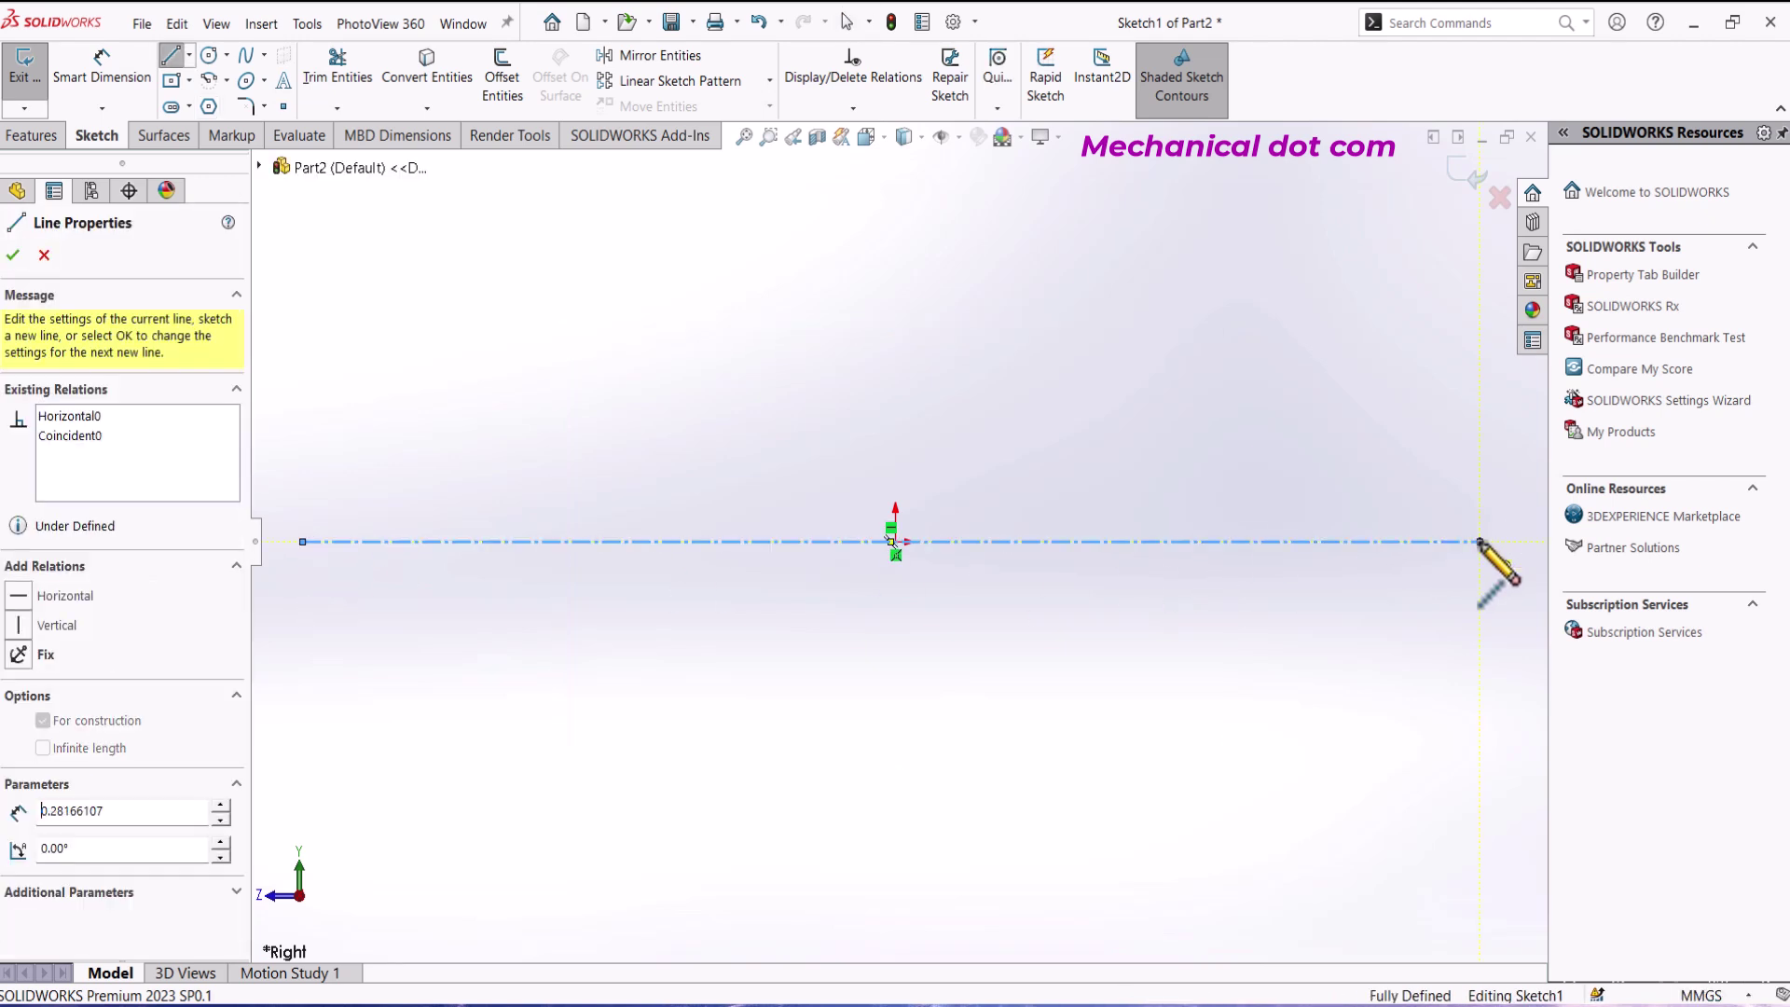
# Step: Draw a vertical centerline through the origin, extending above and below the horizontal one
pyautogui.click(190, 57)
pyautogui.click(198, 102)
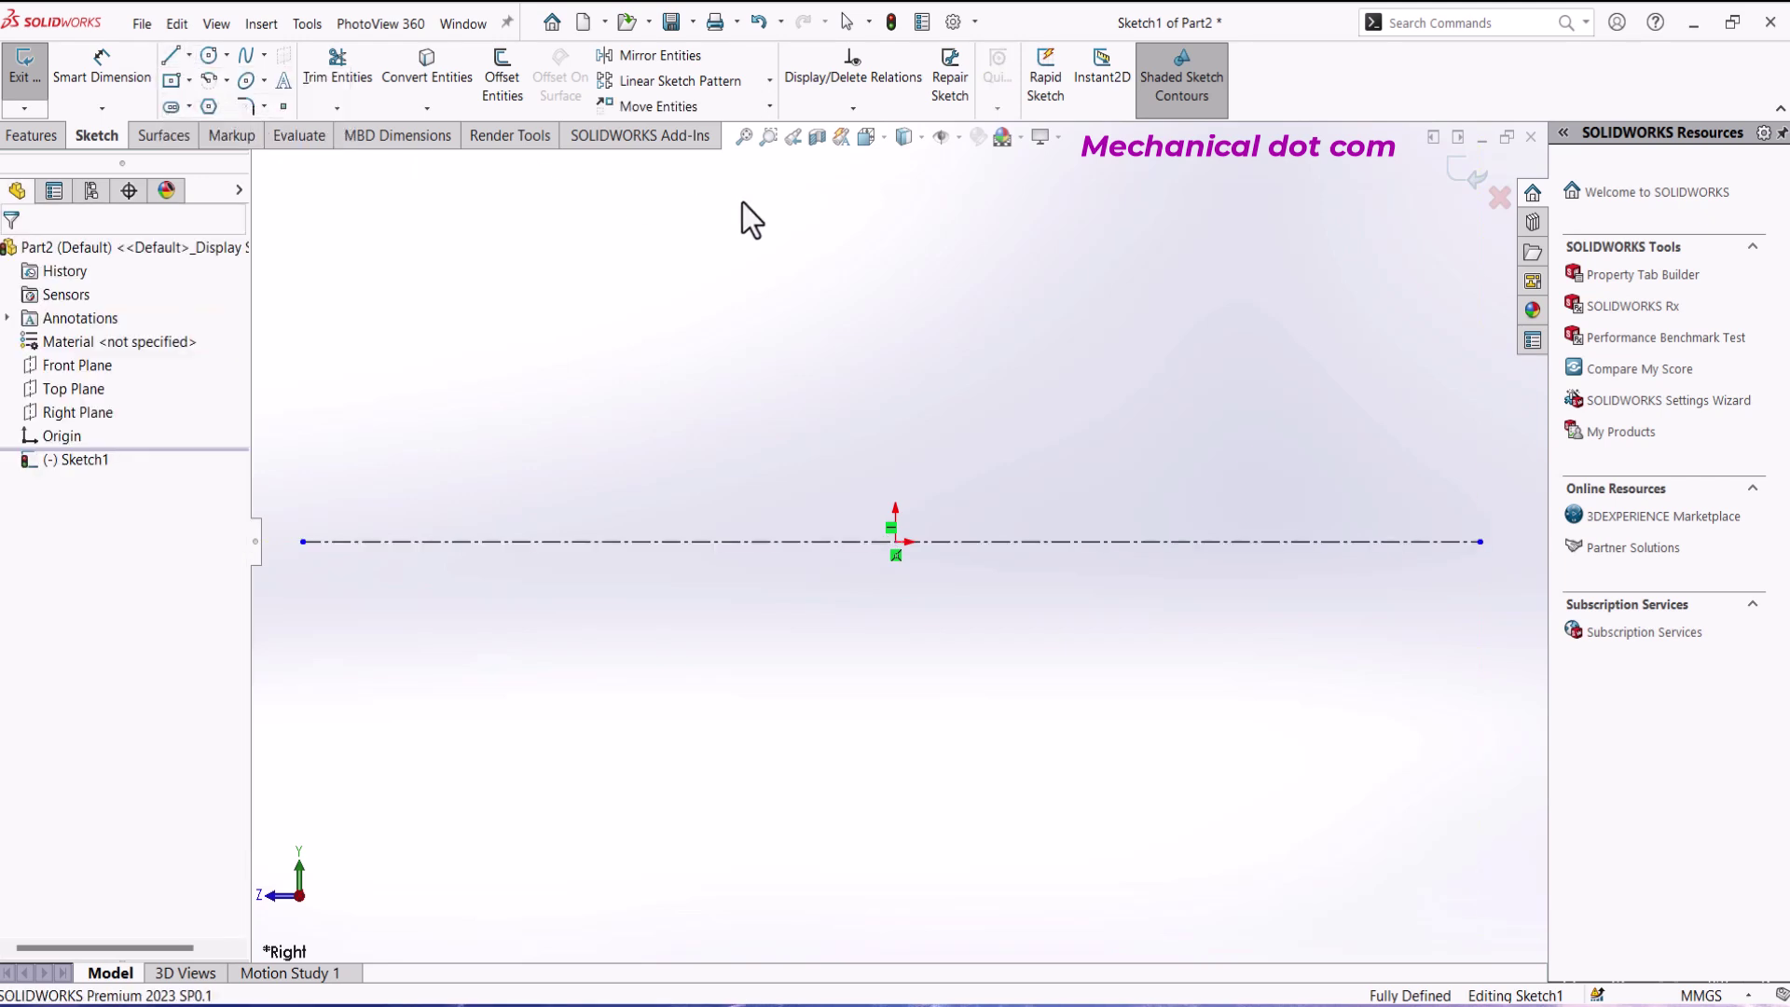
pyautogui.click(895, 165)
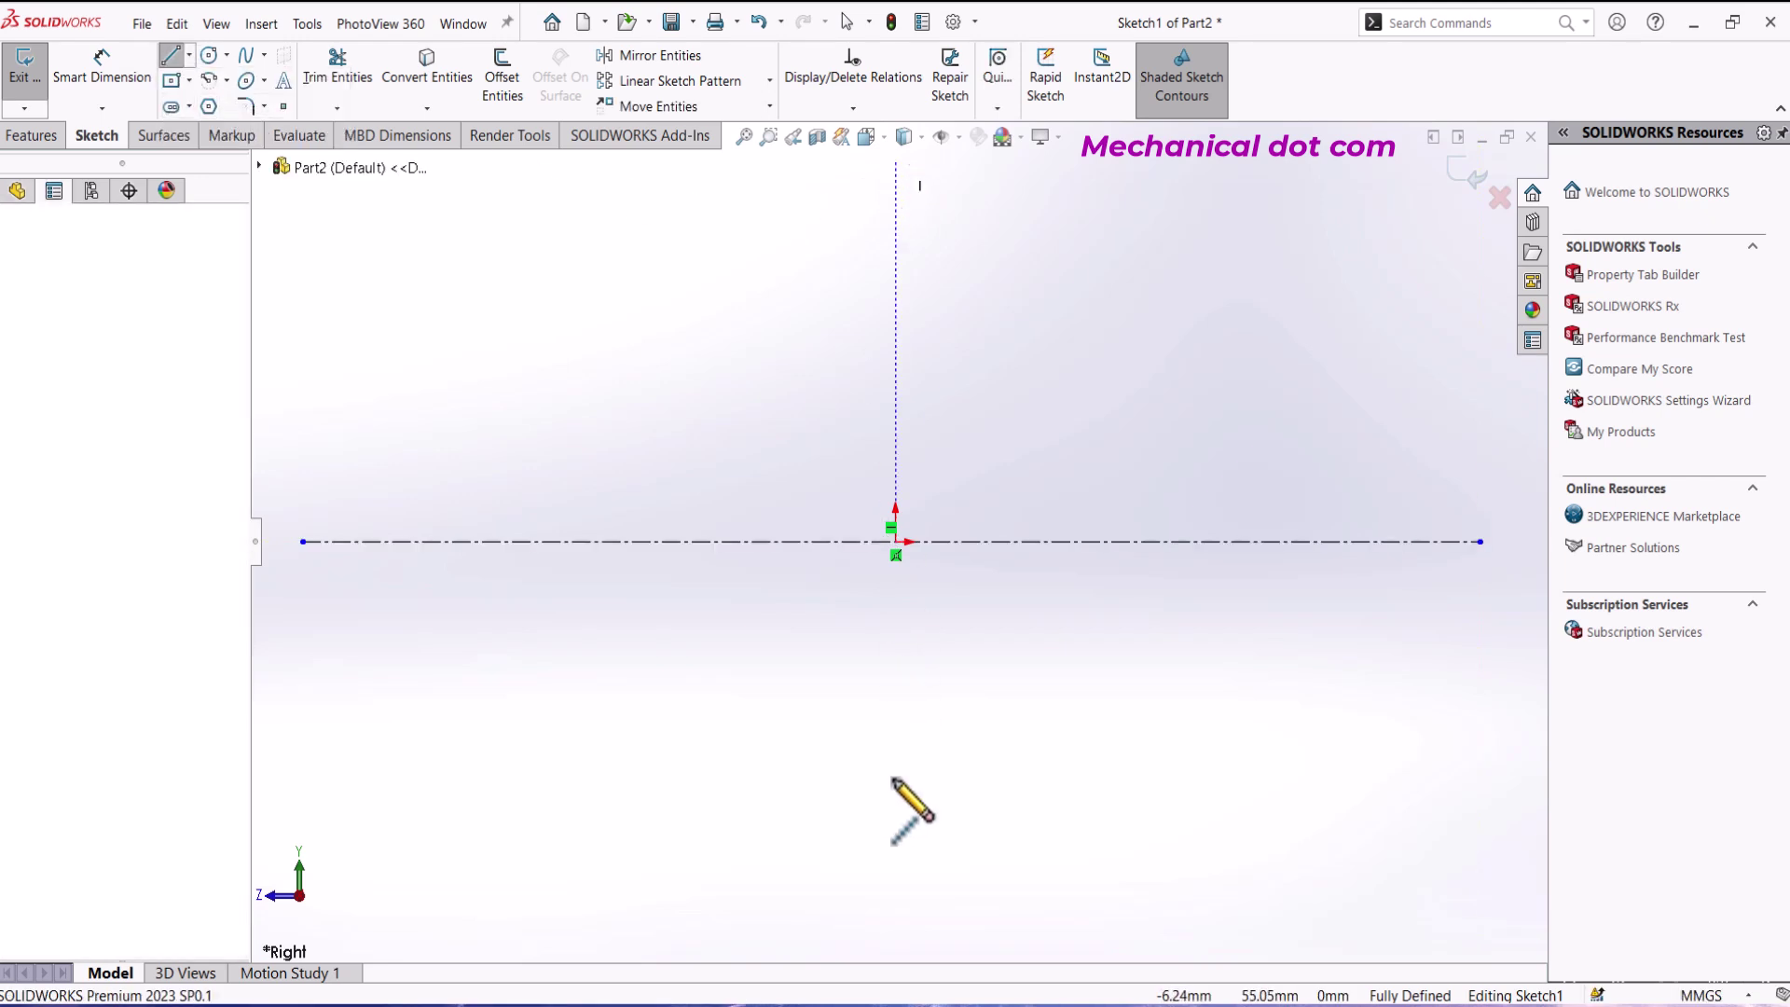
pyautogui.doubleClick(896, 940)
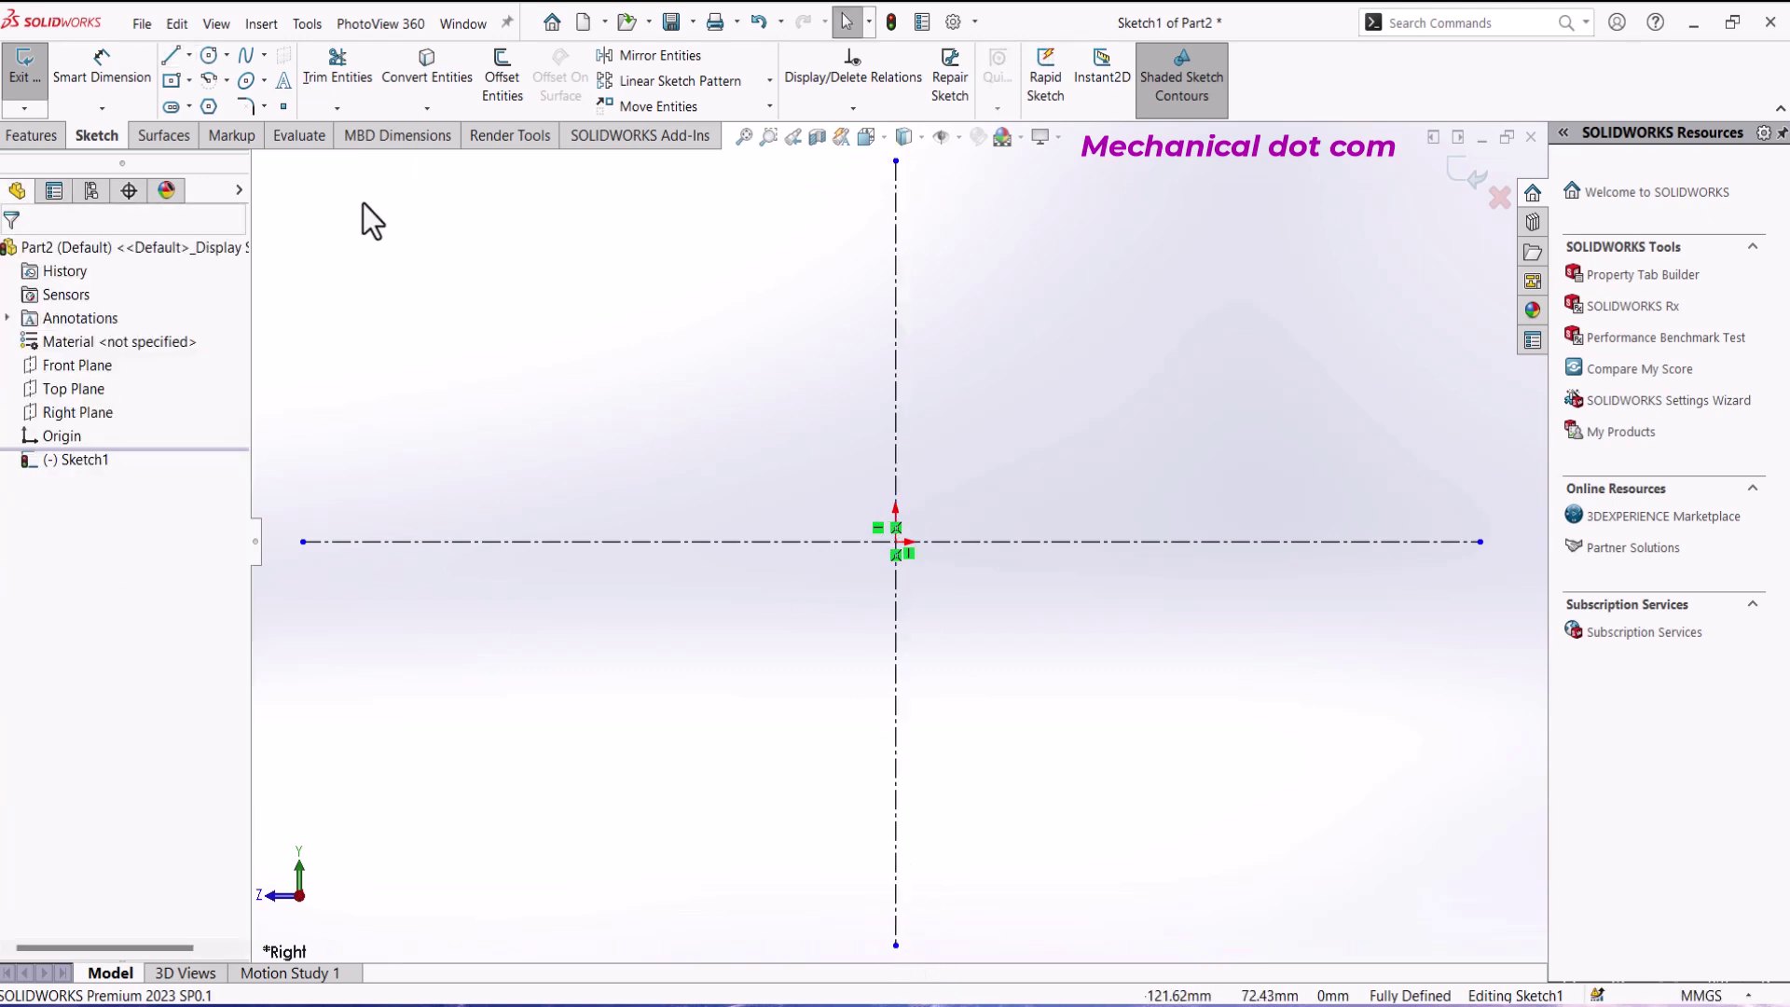
# Step: Sketch the left half-profile from the origin: base about 118 mm, side about 30 mm, slope about 58 mm, short riser, top about 68 mm to the vertical centerline
pyautogui.click(171, 58)
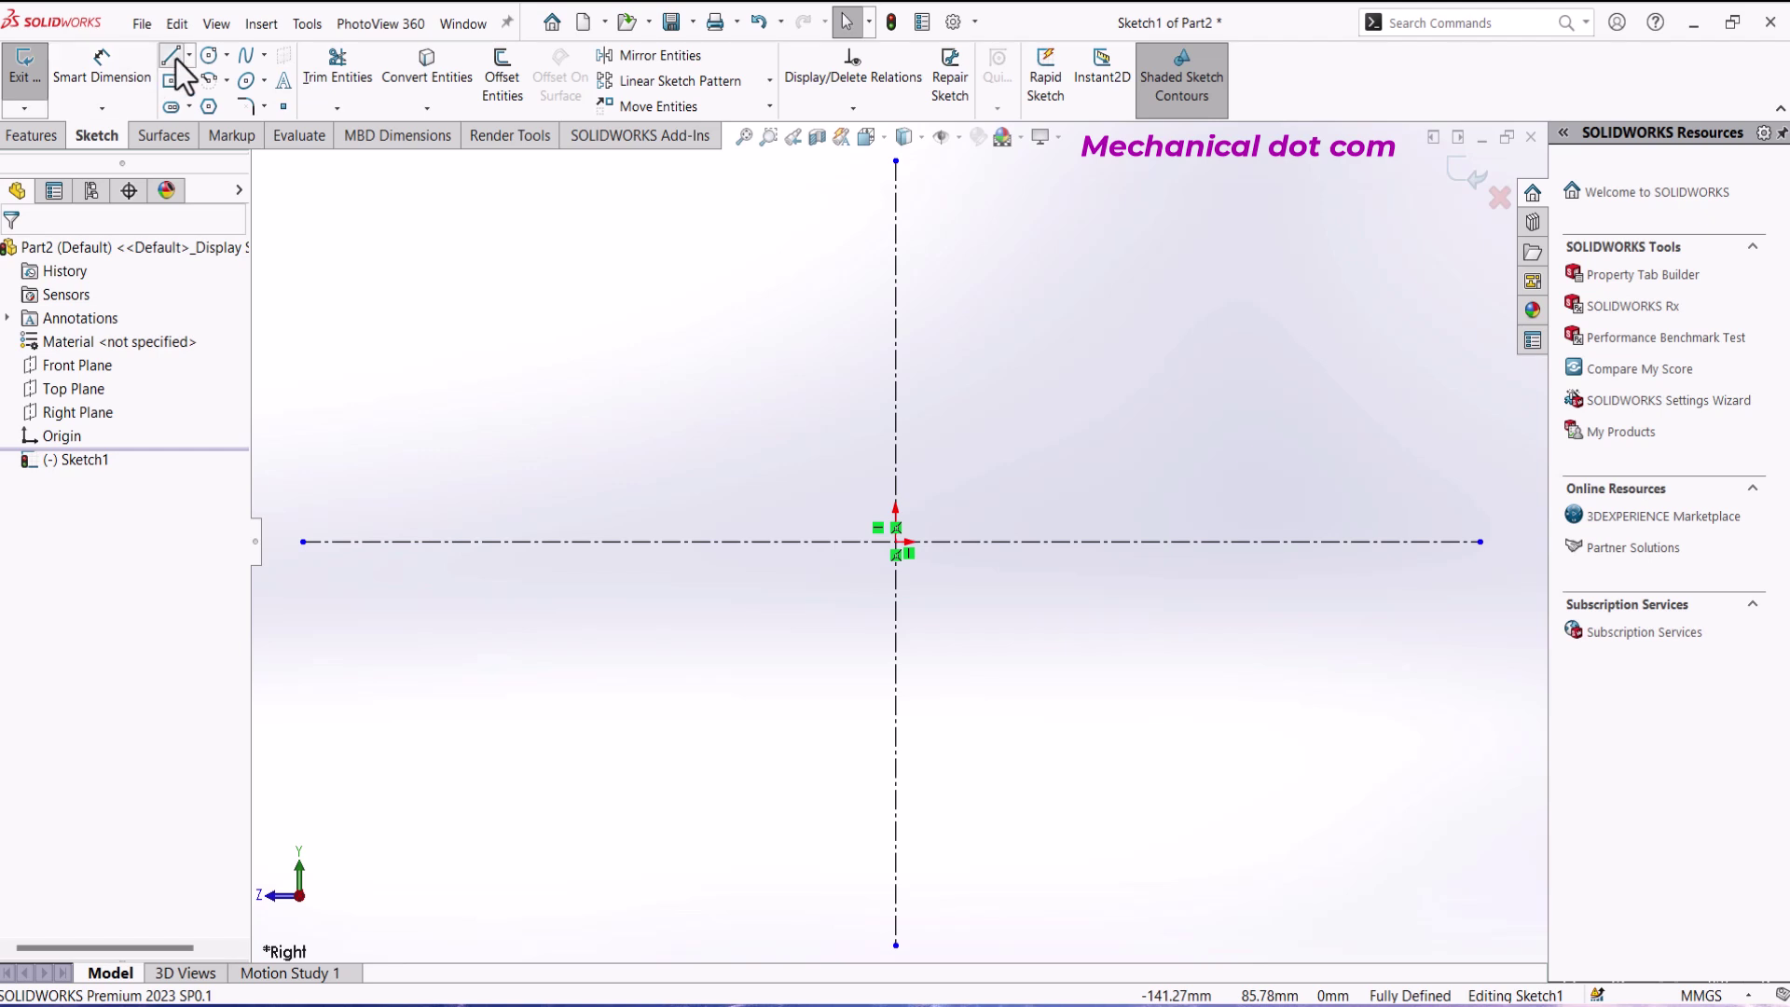
pyautogui.click(896, 542)
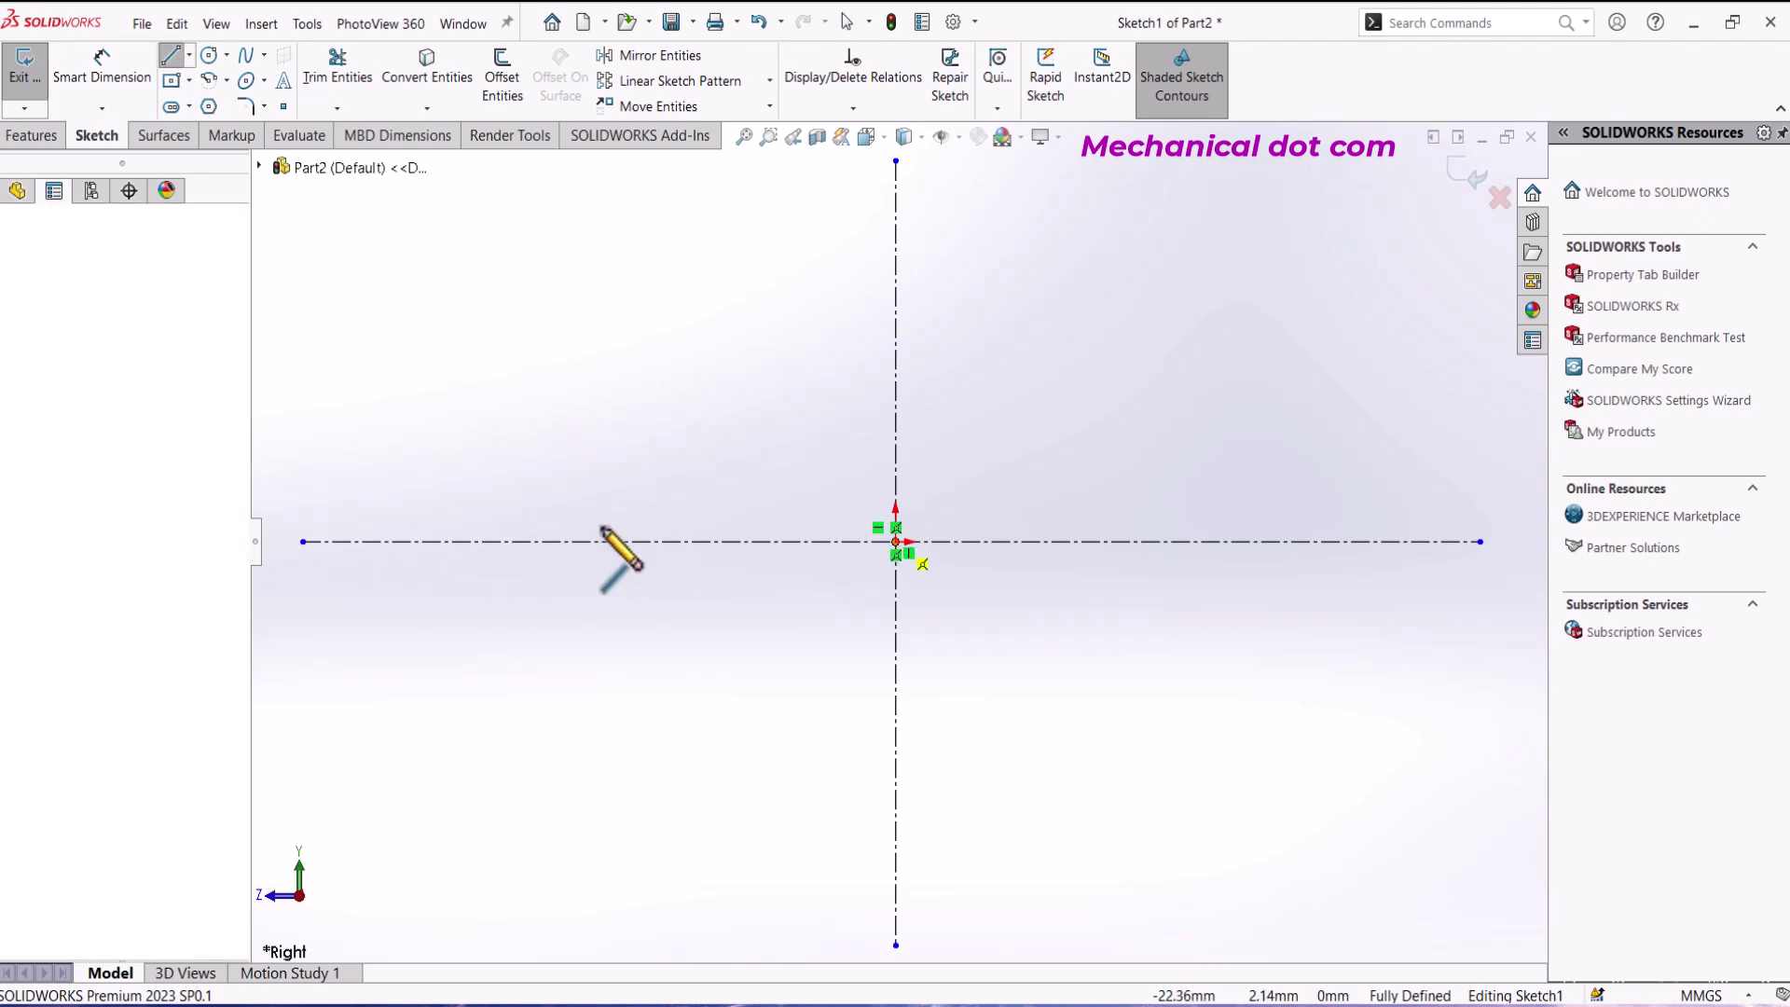
pyautogui.click(456, 541)
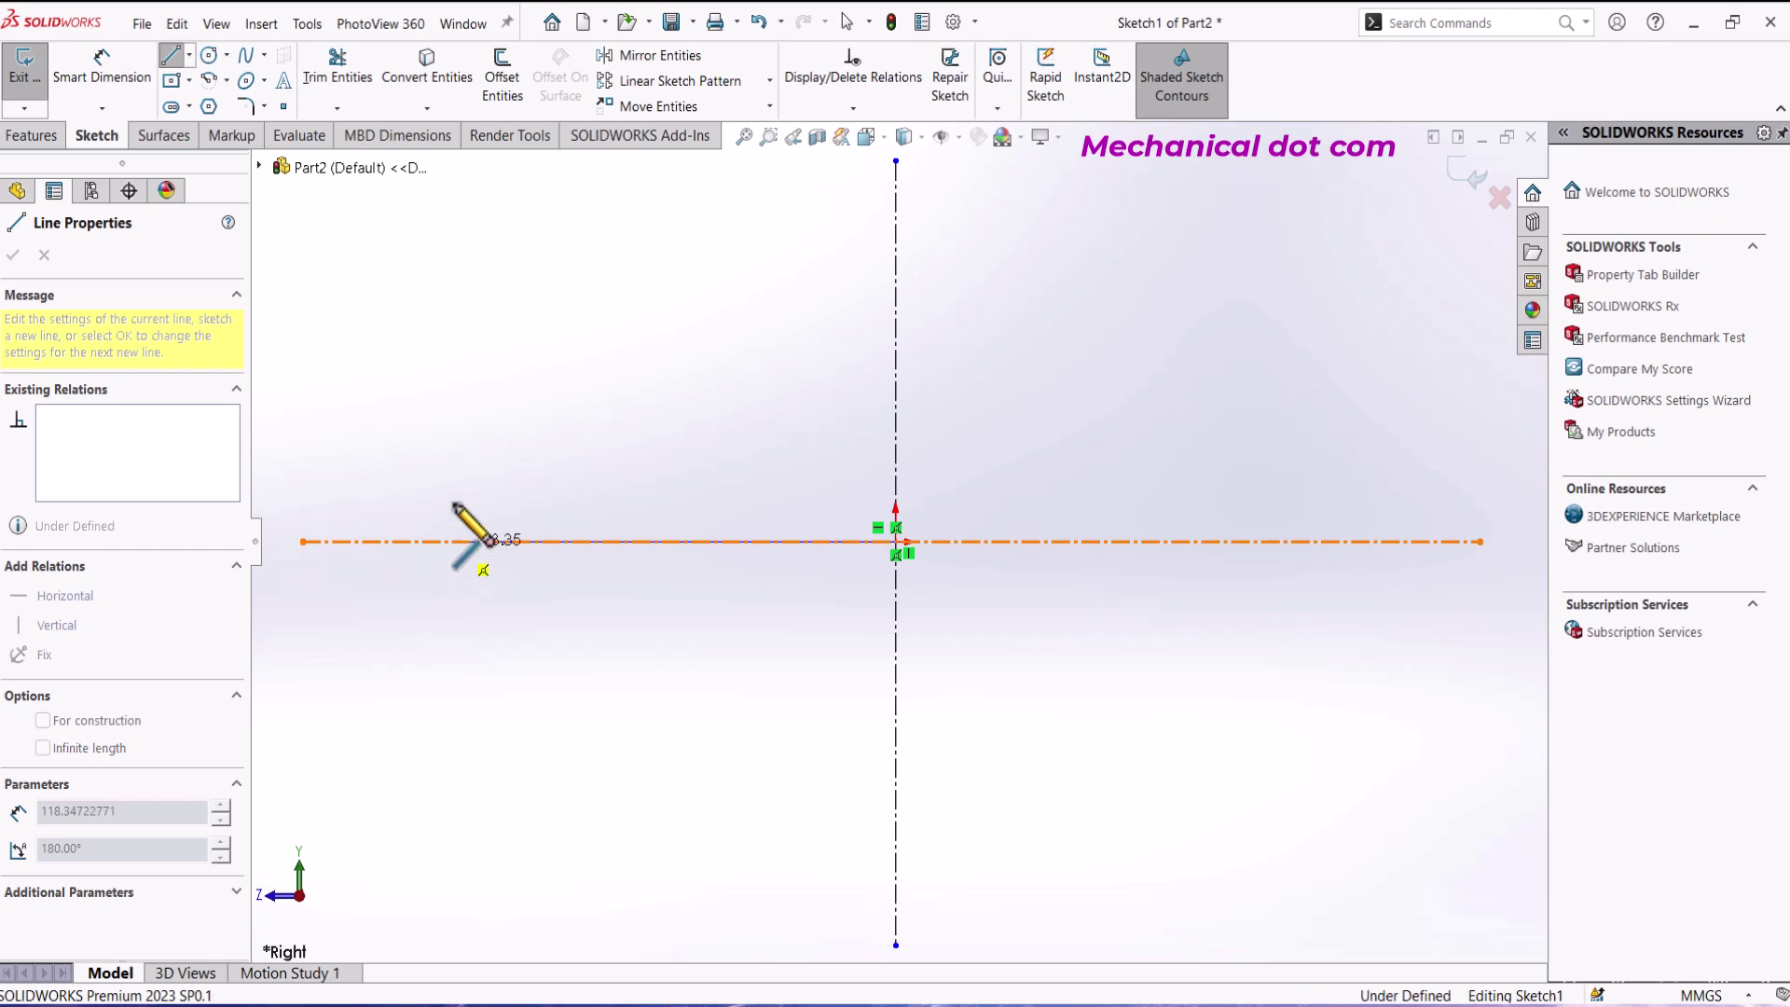
pyautogui.click(456, 423)
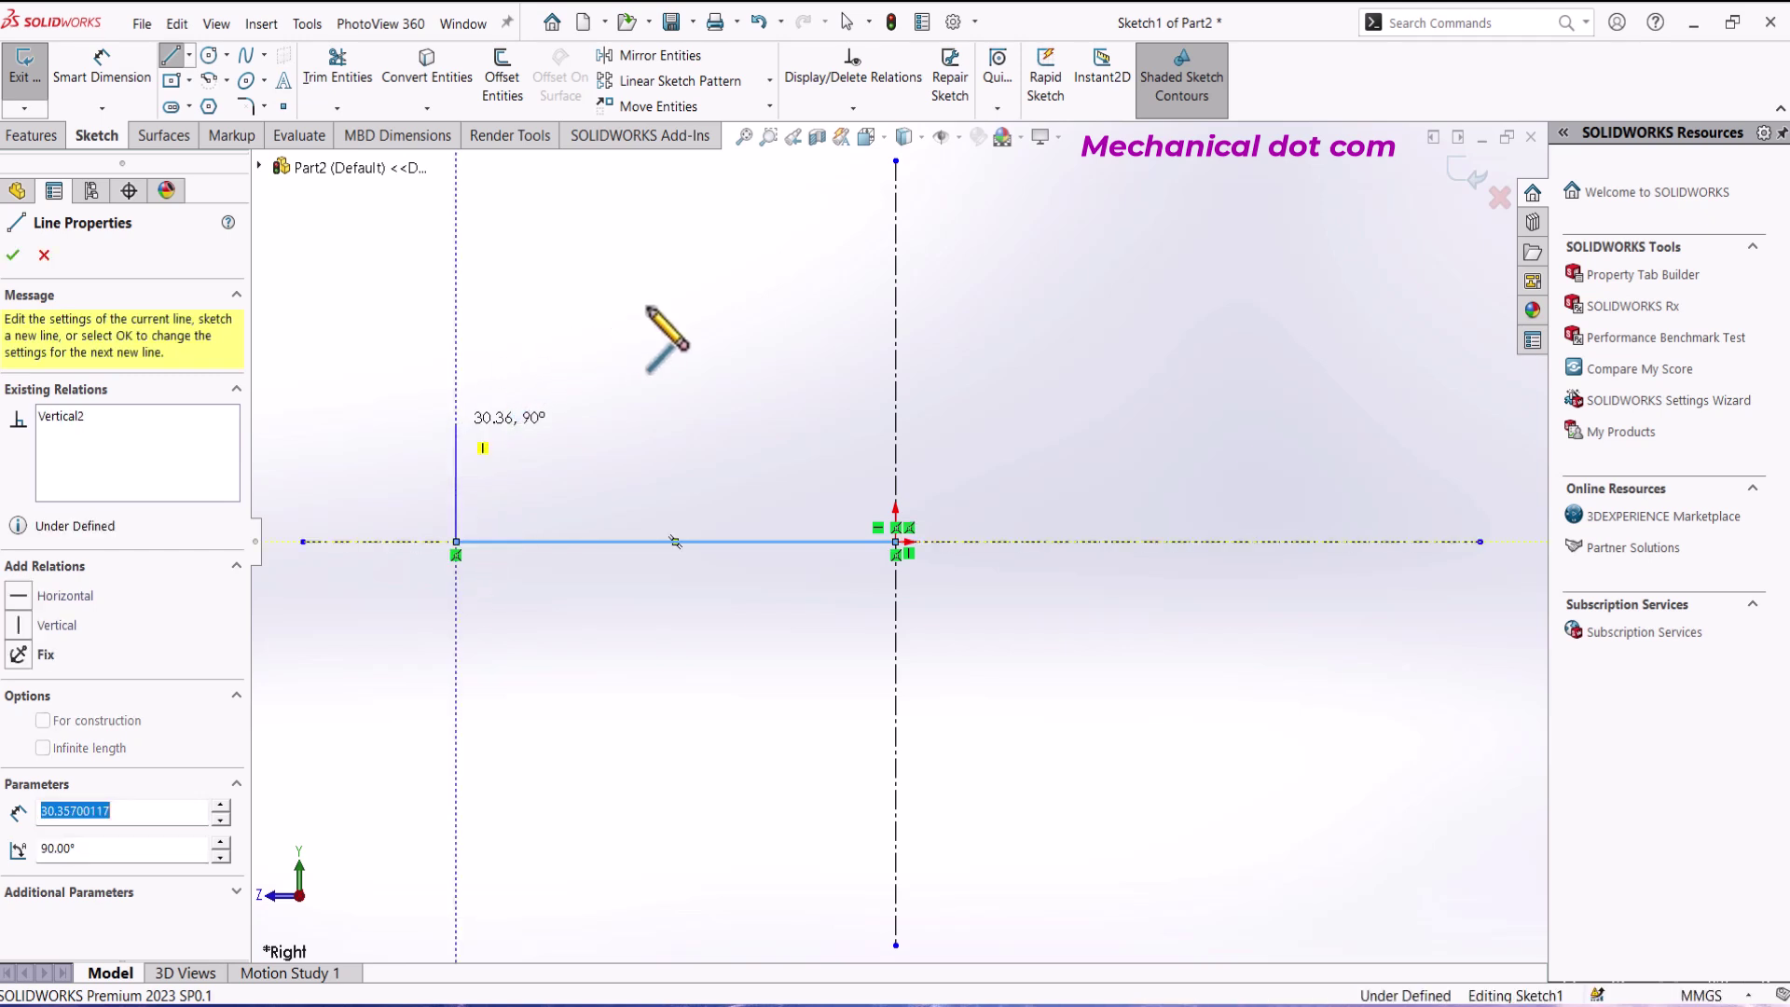
pyautogui.click(642, 307)
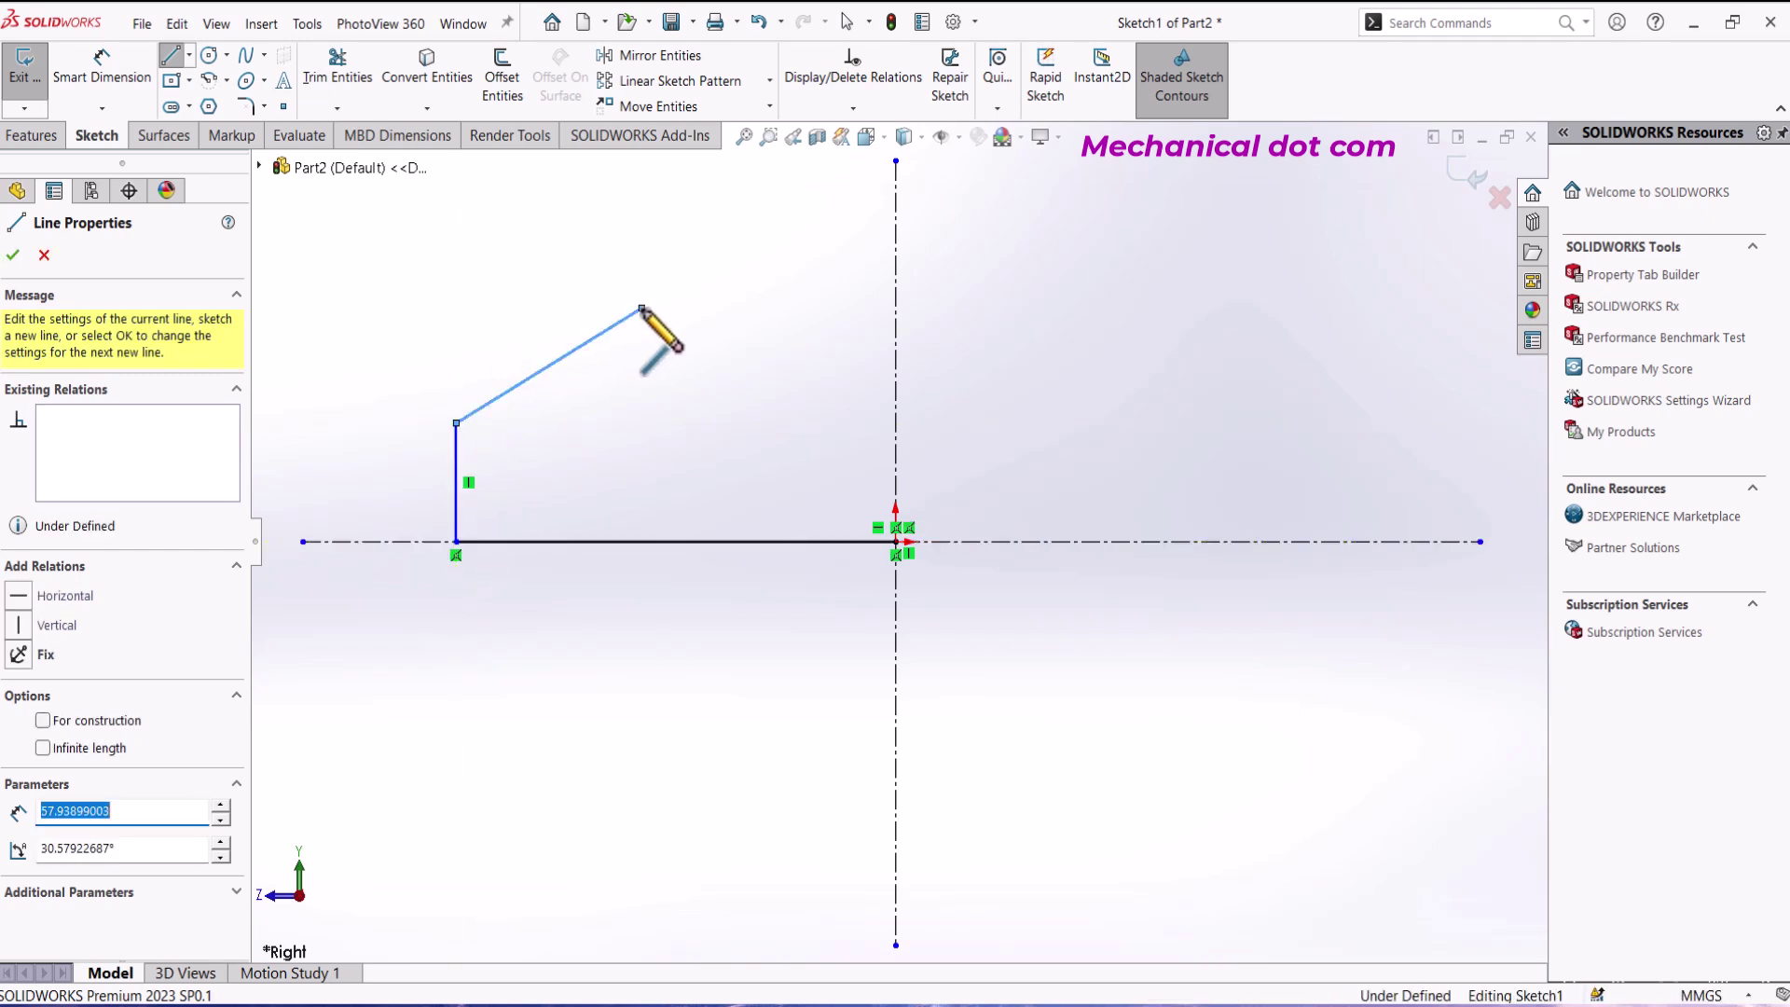
pyautogui.click(643, 232)
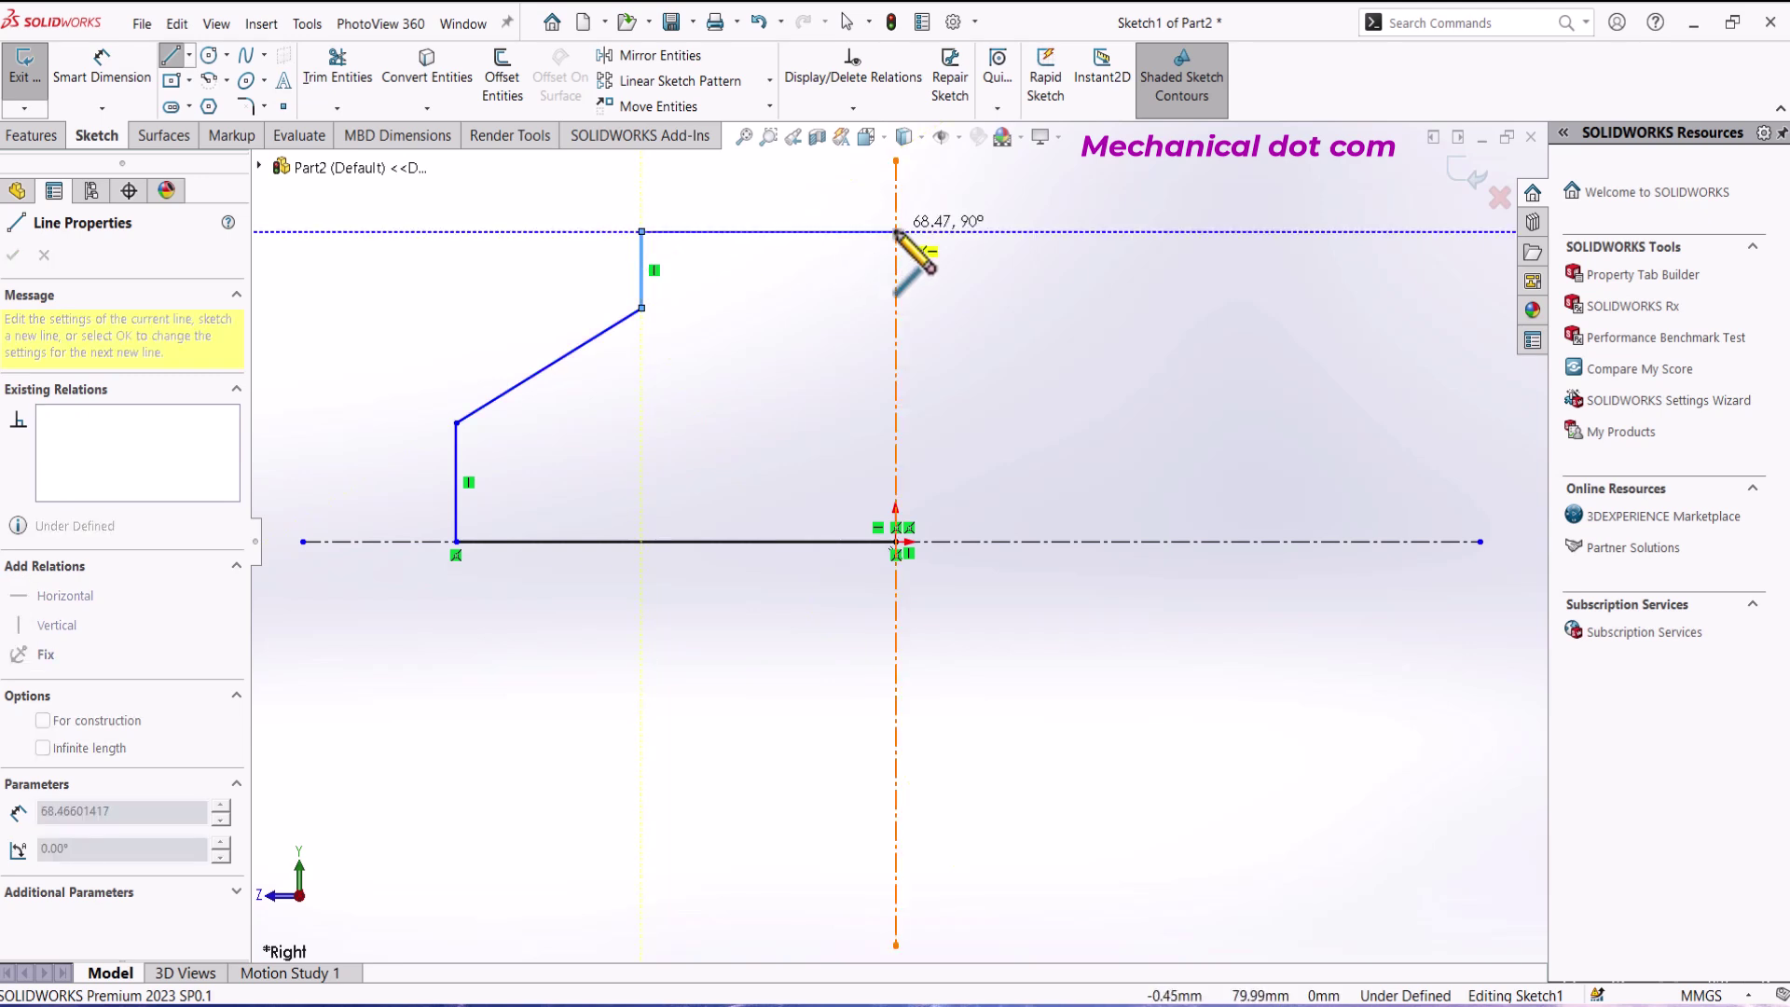
pyautogui.click(896, 231)
pyautogui.click(896, 235)
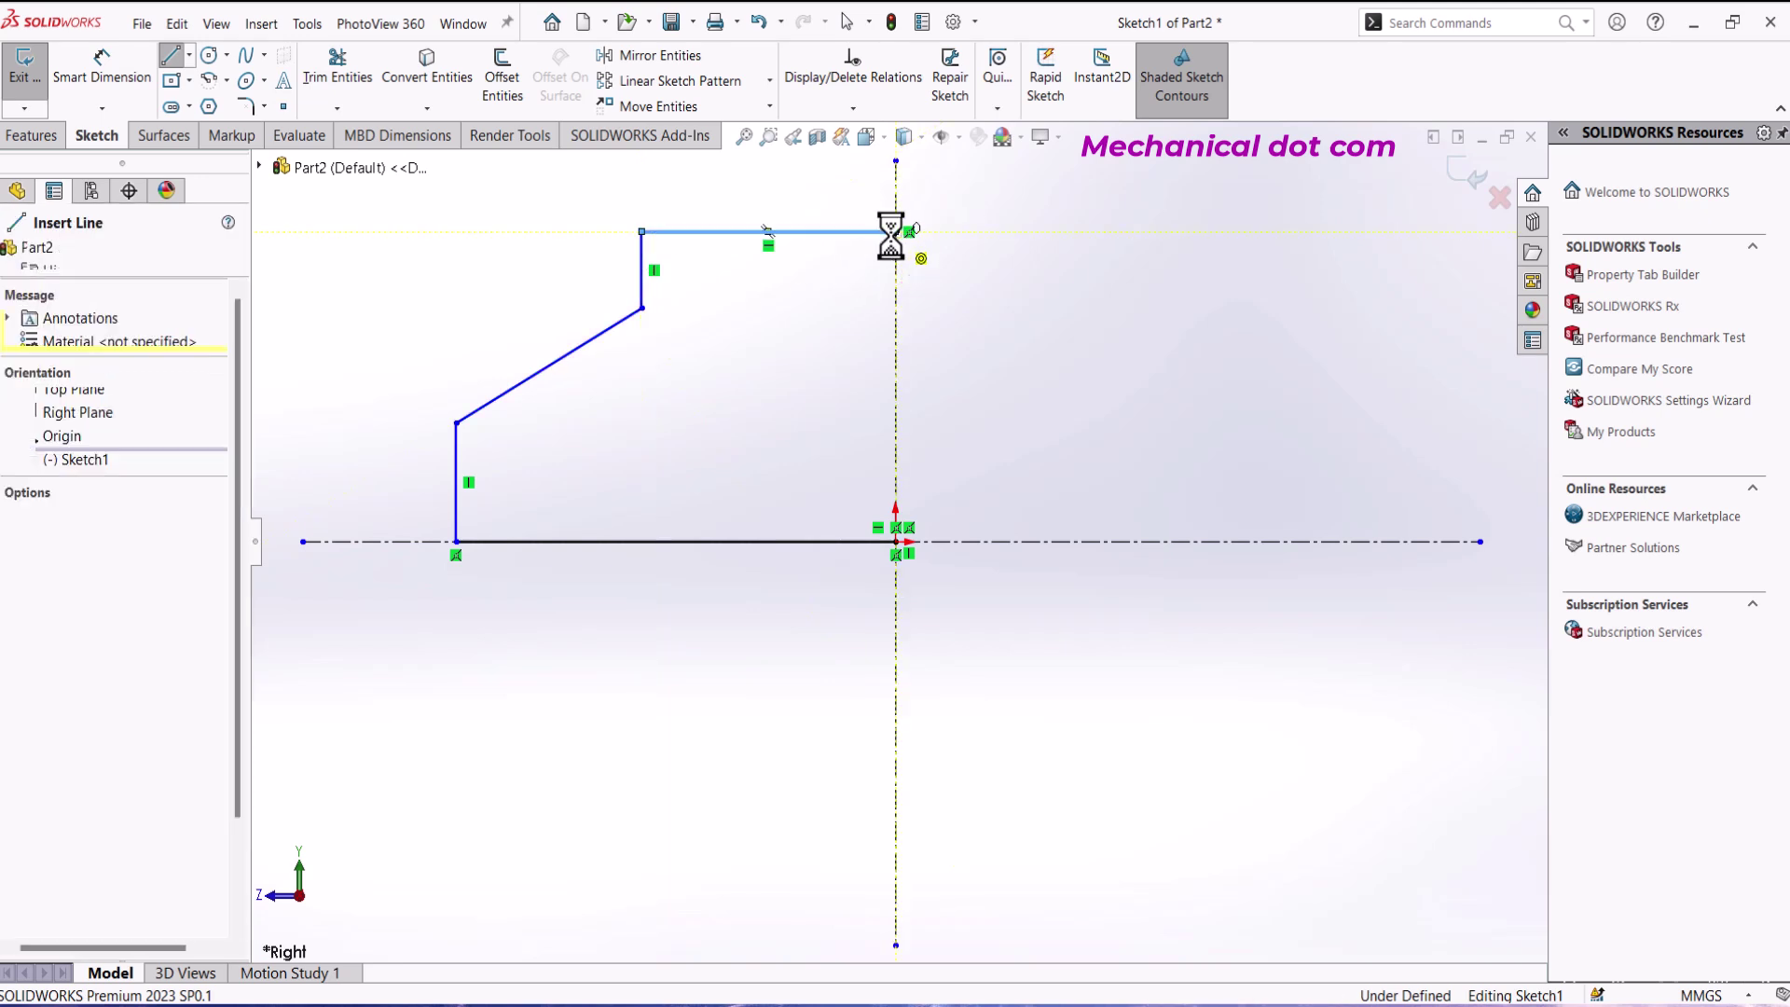
pyautogui.press('Escape')
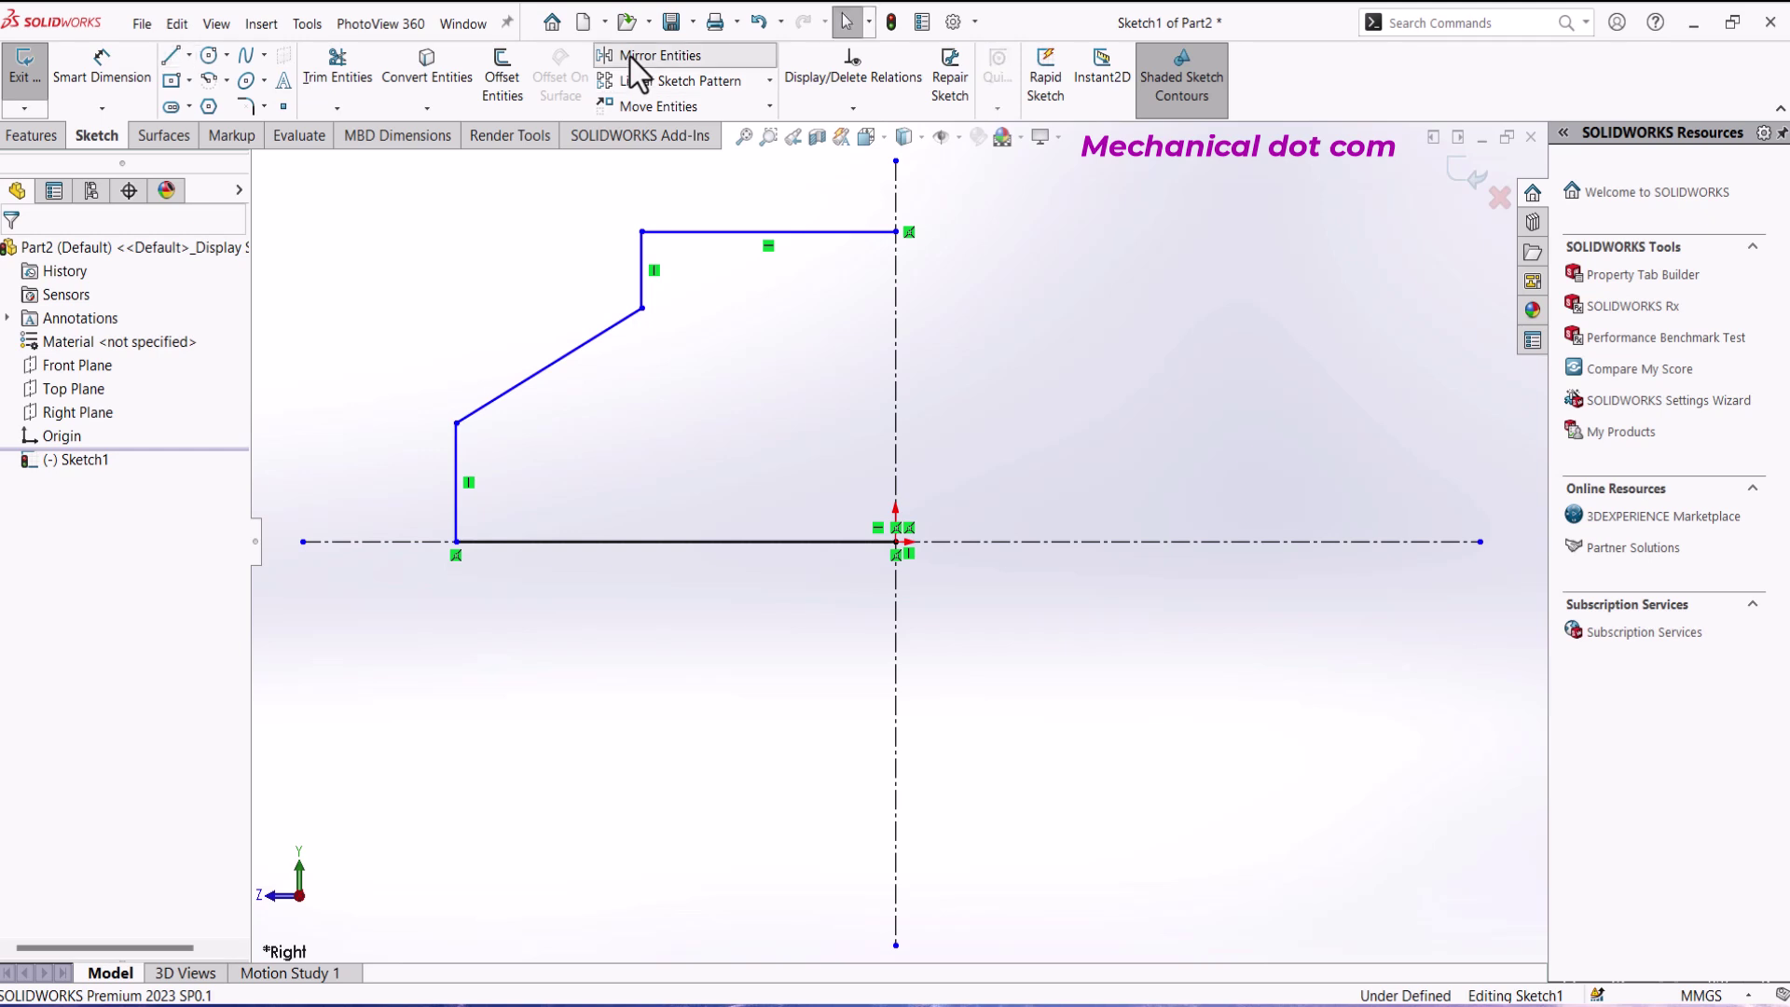
# Step: Mirror the five half-profile lines about the vertical centerline, keeping the originals
pyautogui.click(723, 232)
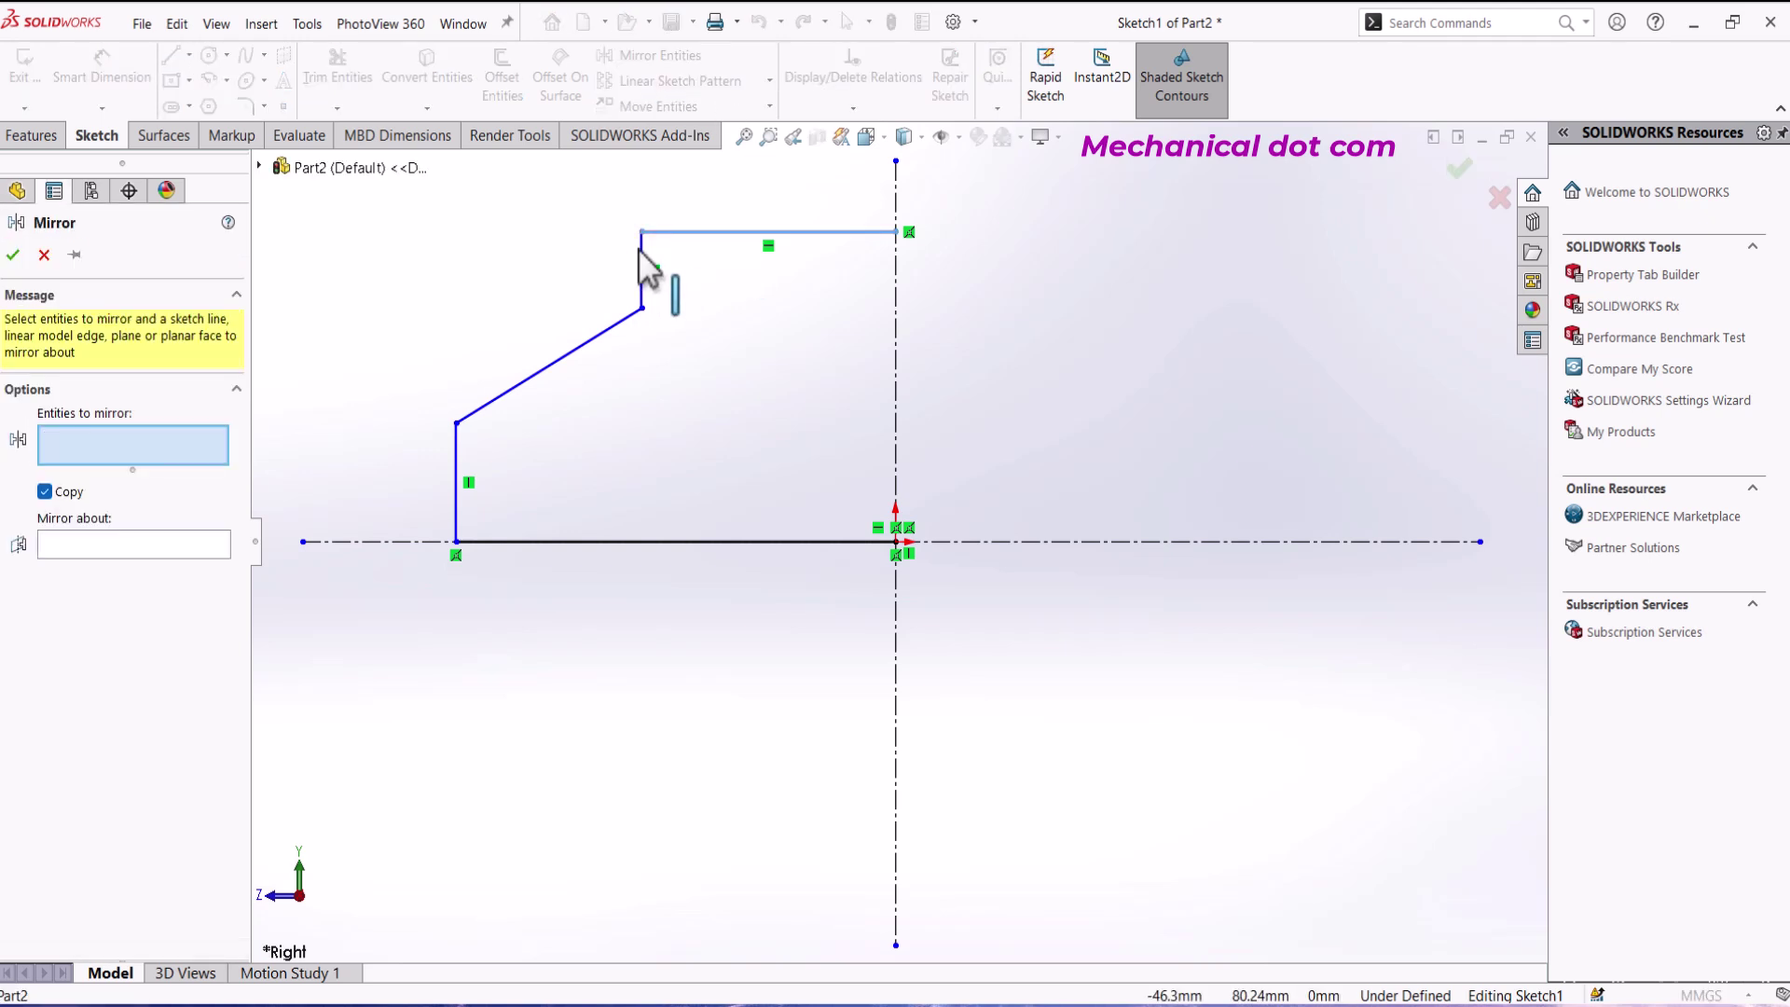
pyautogui.click(642, 265)
pyautogui.click(602, 332)
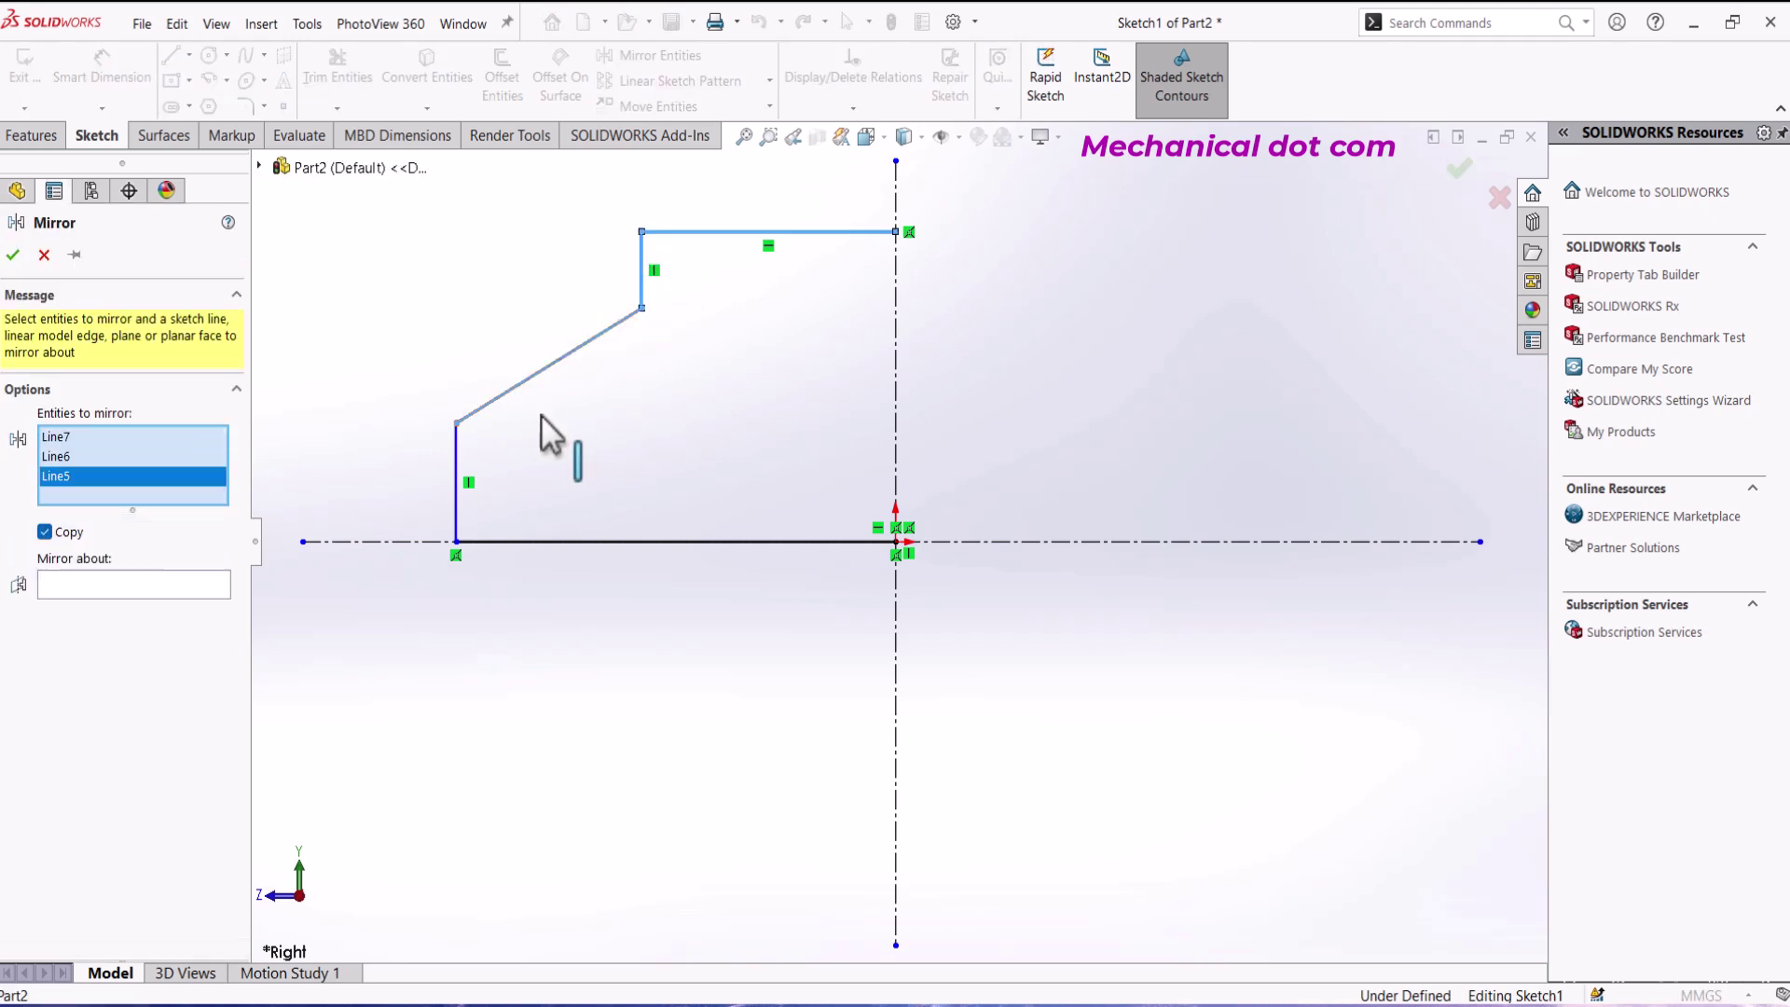
pyautogui.click(457, 489)
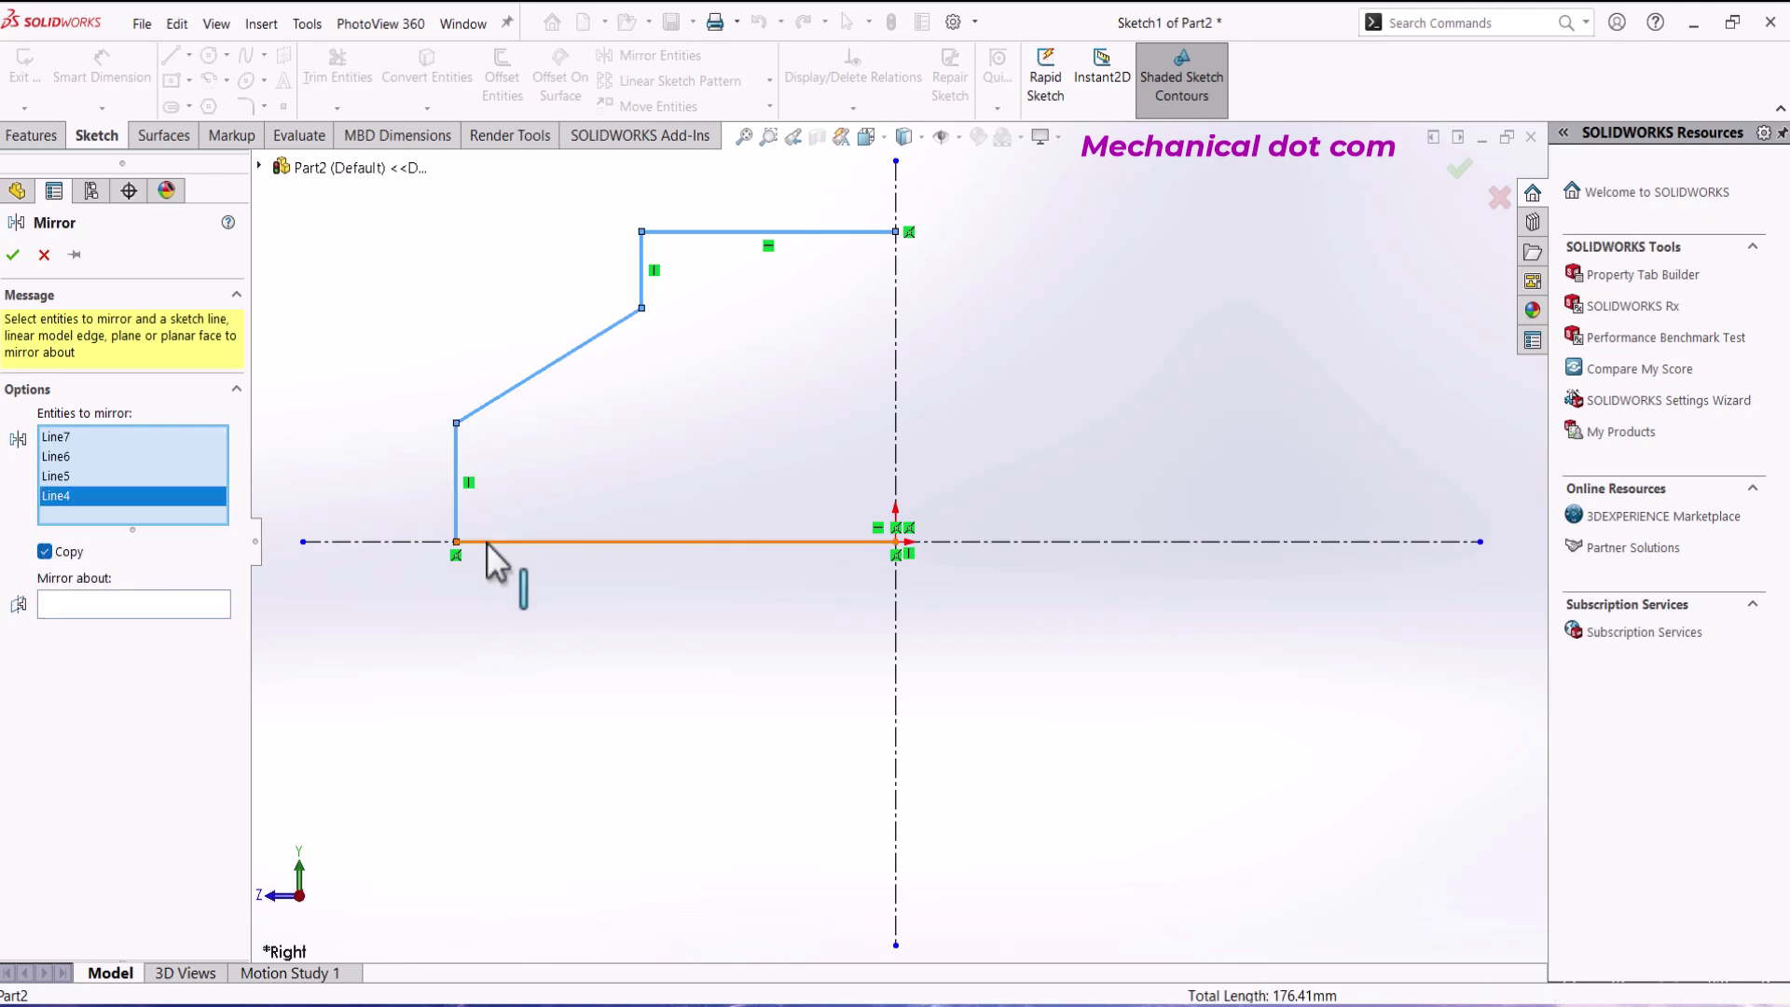
pyautogui.click(489, 542)
pyautogui.click(134, 625)
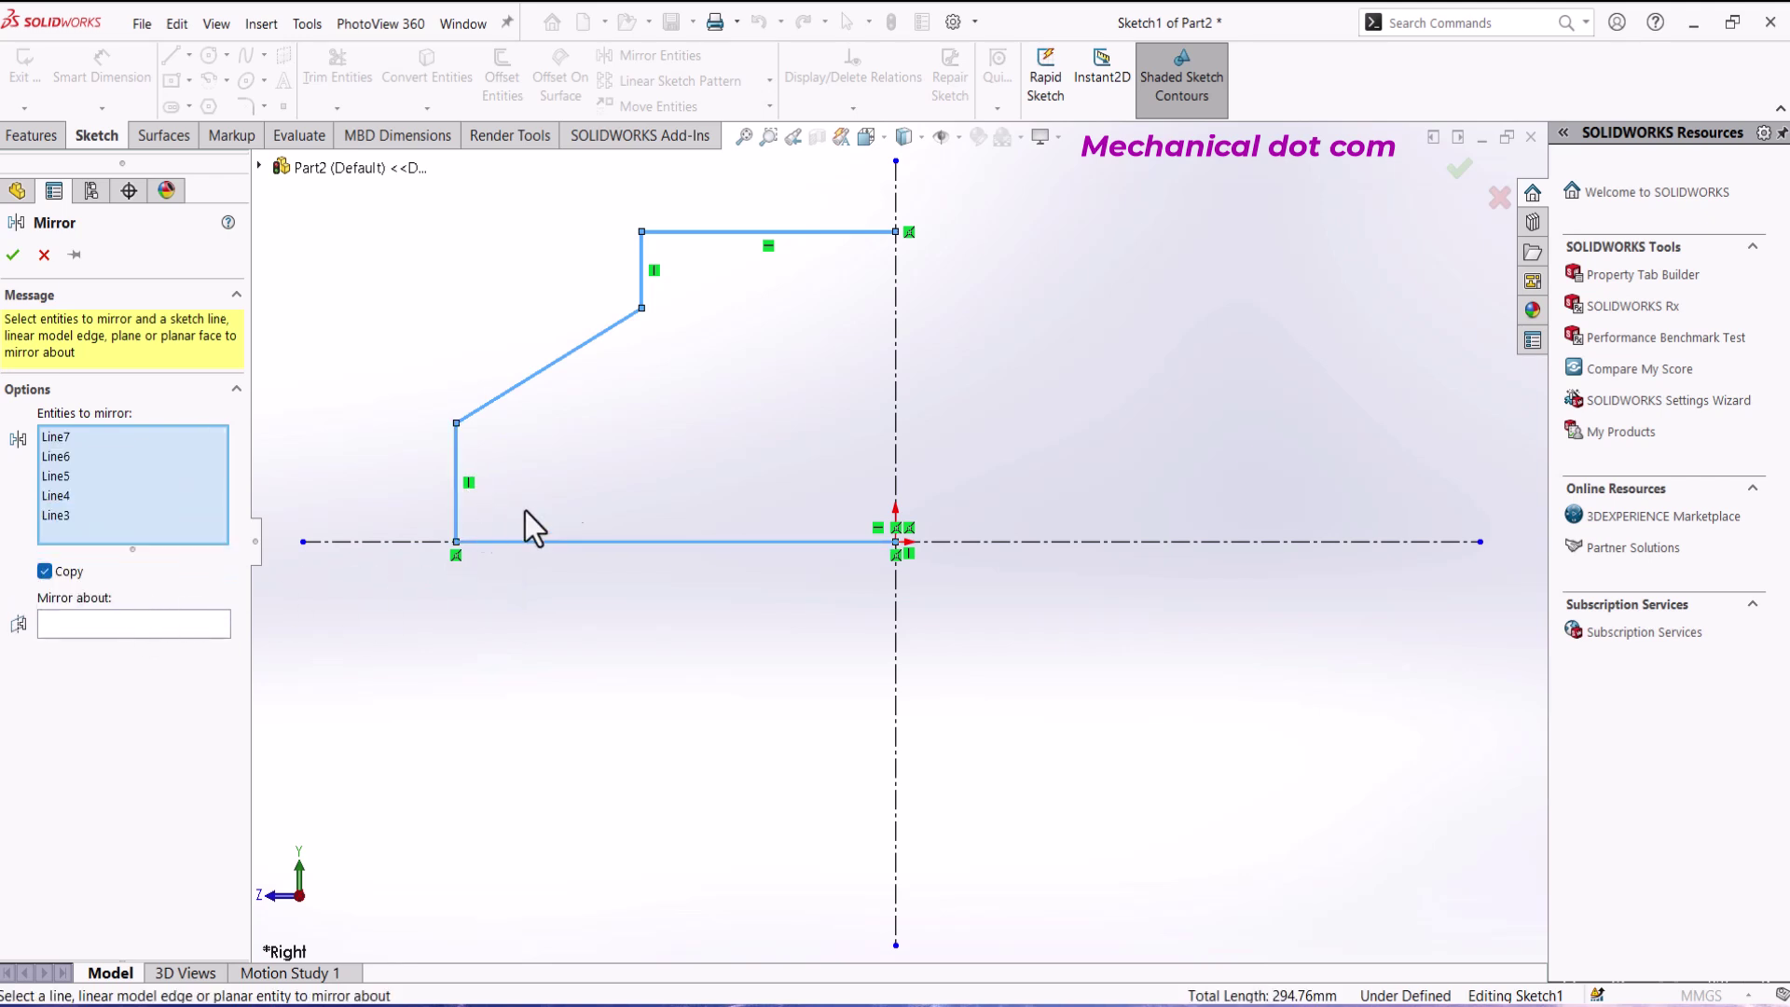
pyautogui.click(895, 310)
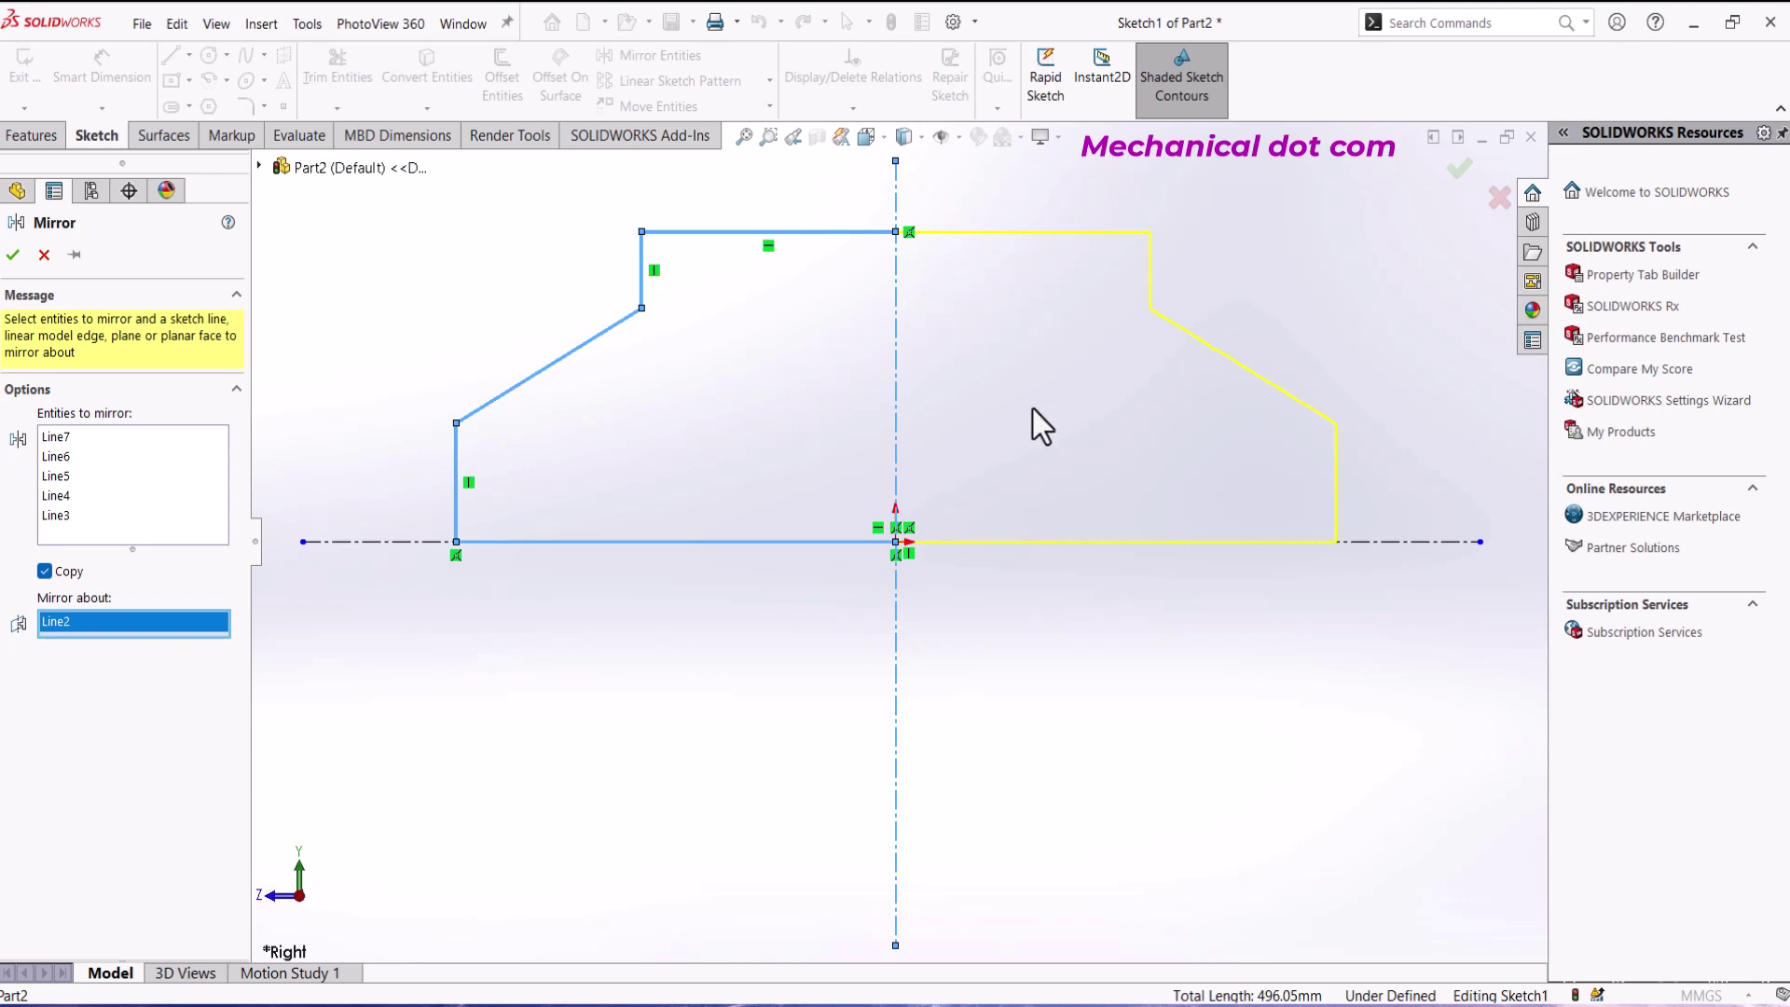
pyautogui.click(14, 254)
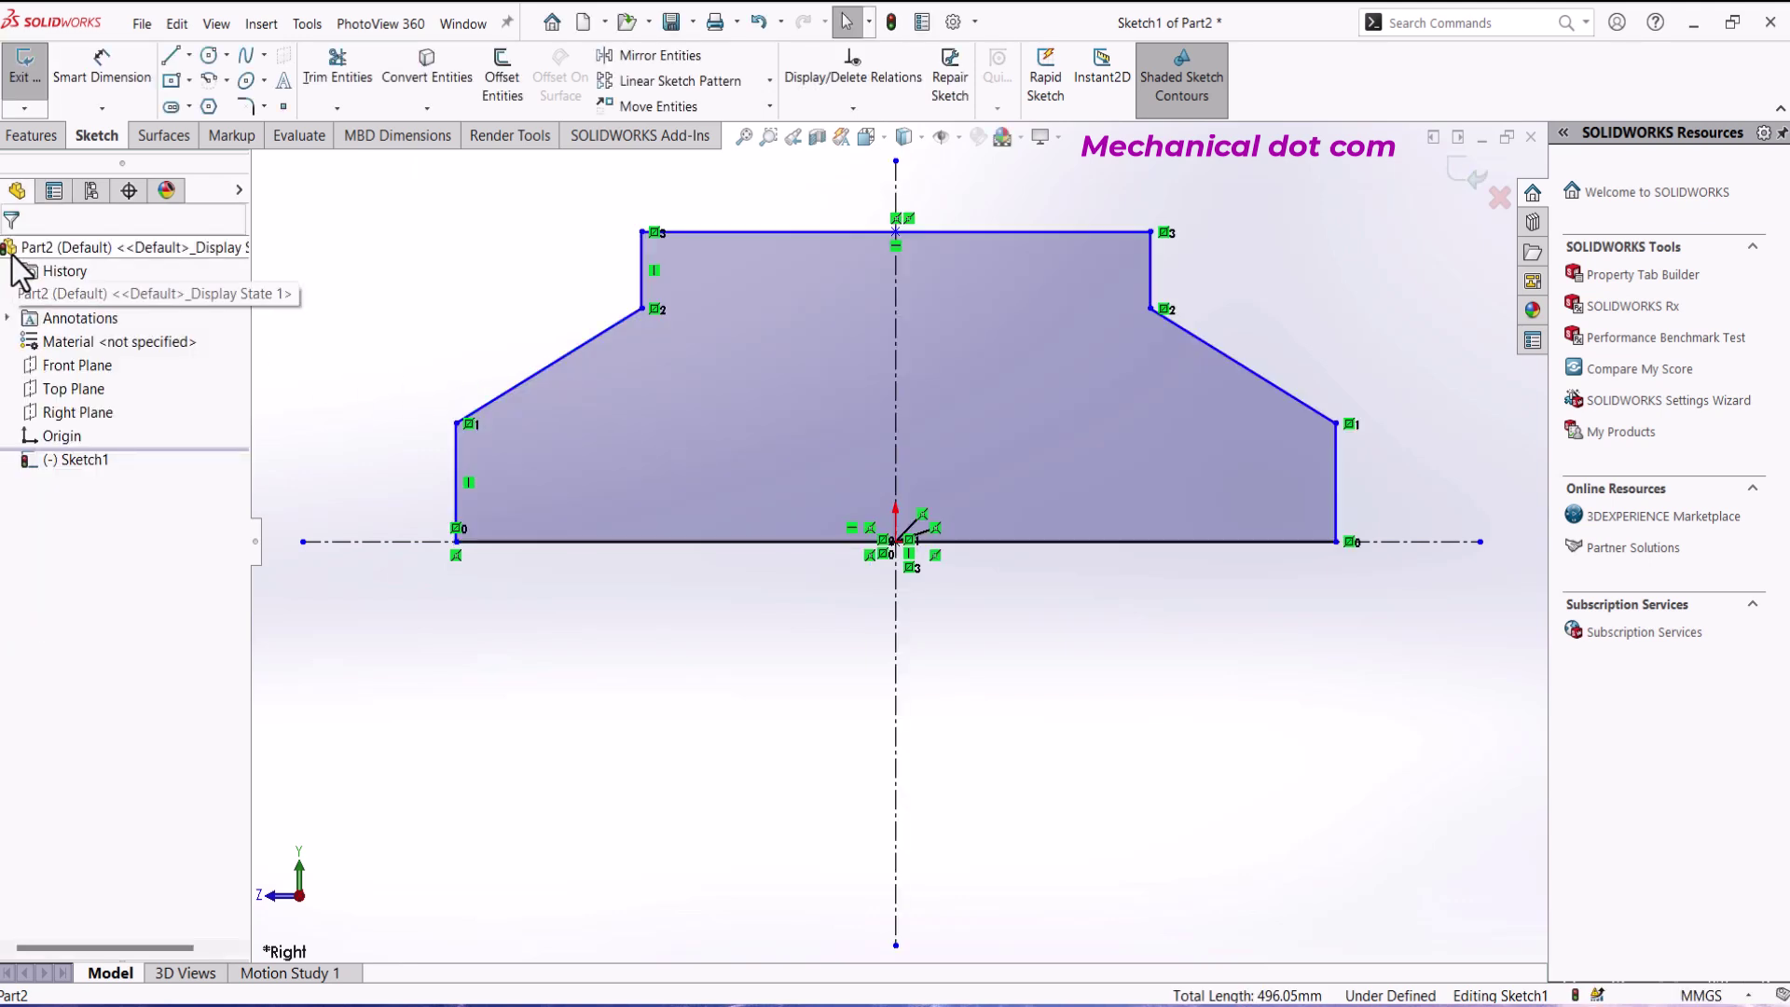
# Step: Draw a centerpoint semicircular arc above the base line, centred on the origin with a radius of about 73 mm
pyautogui.click(226, 80)
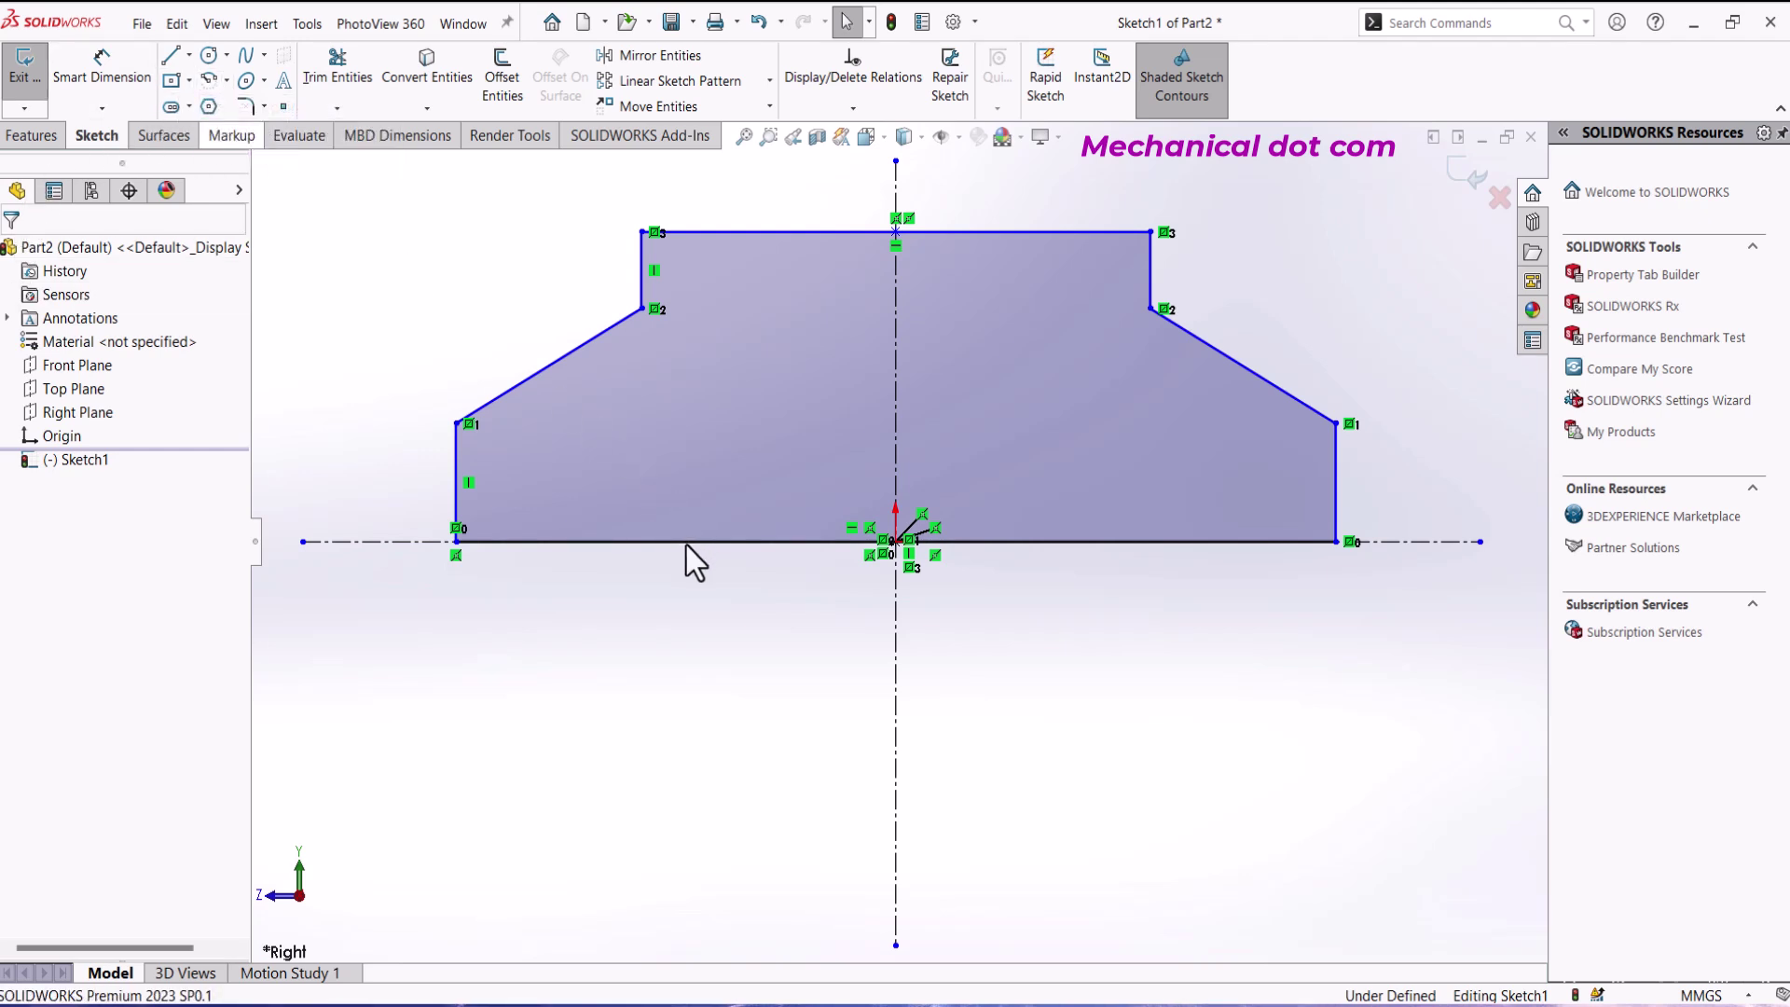
pyautogui.click(893, 542)
pyautogui.click(1165, 542)
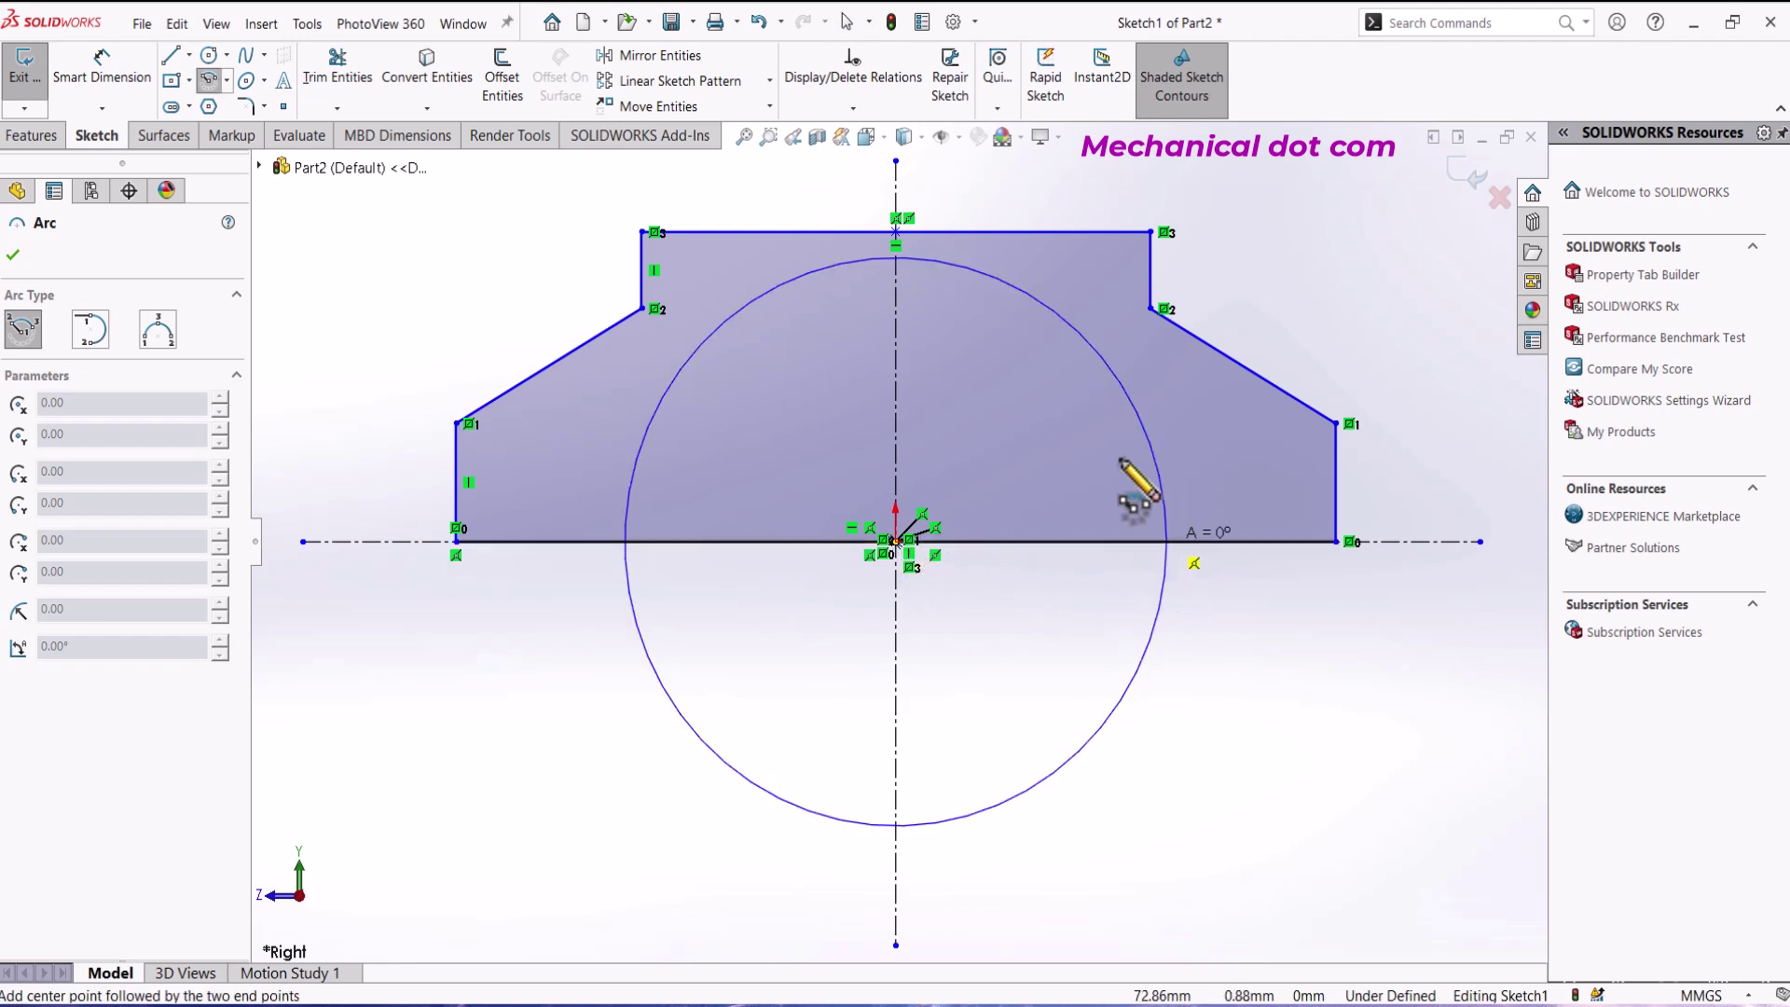
pyautogui.click(660, 545)
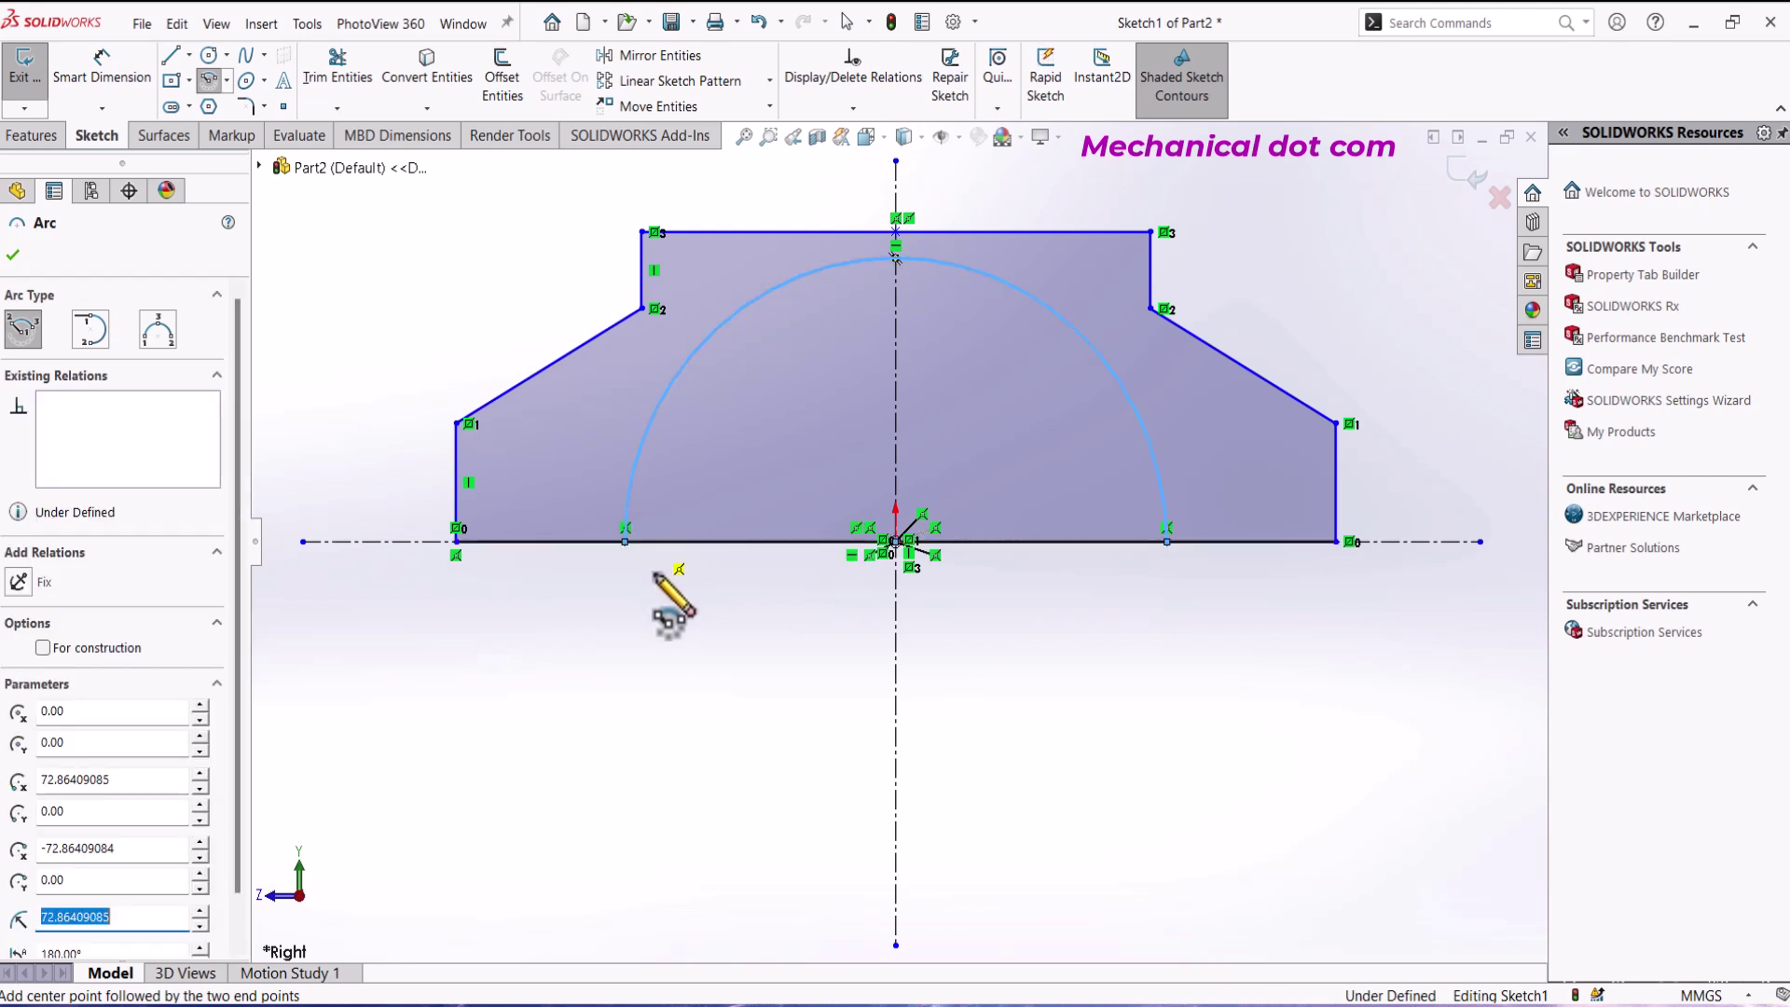
# Step: Trim away the base line segments between the two ends of the arc with Power trim
pyautogui.click(359, 92)
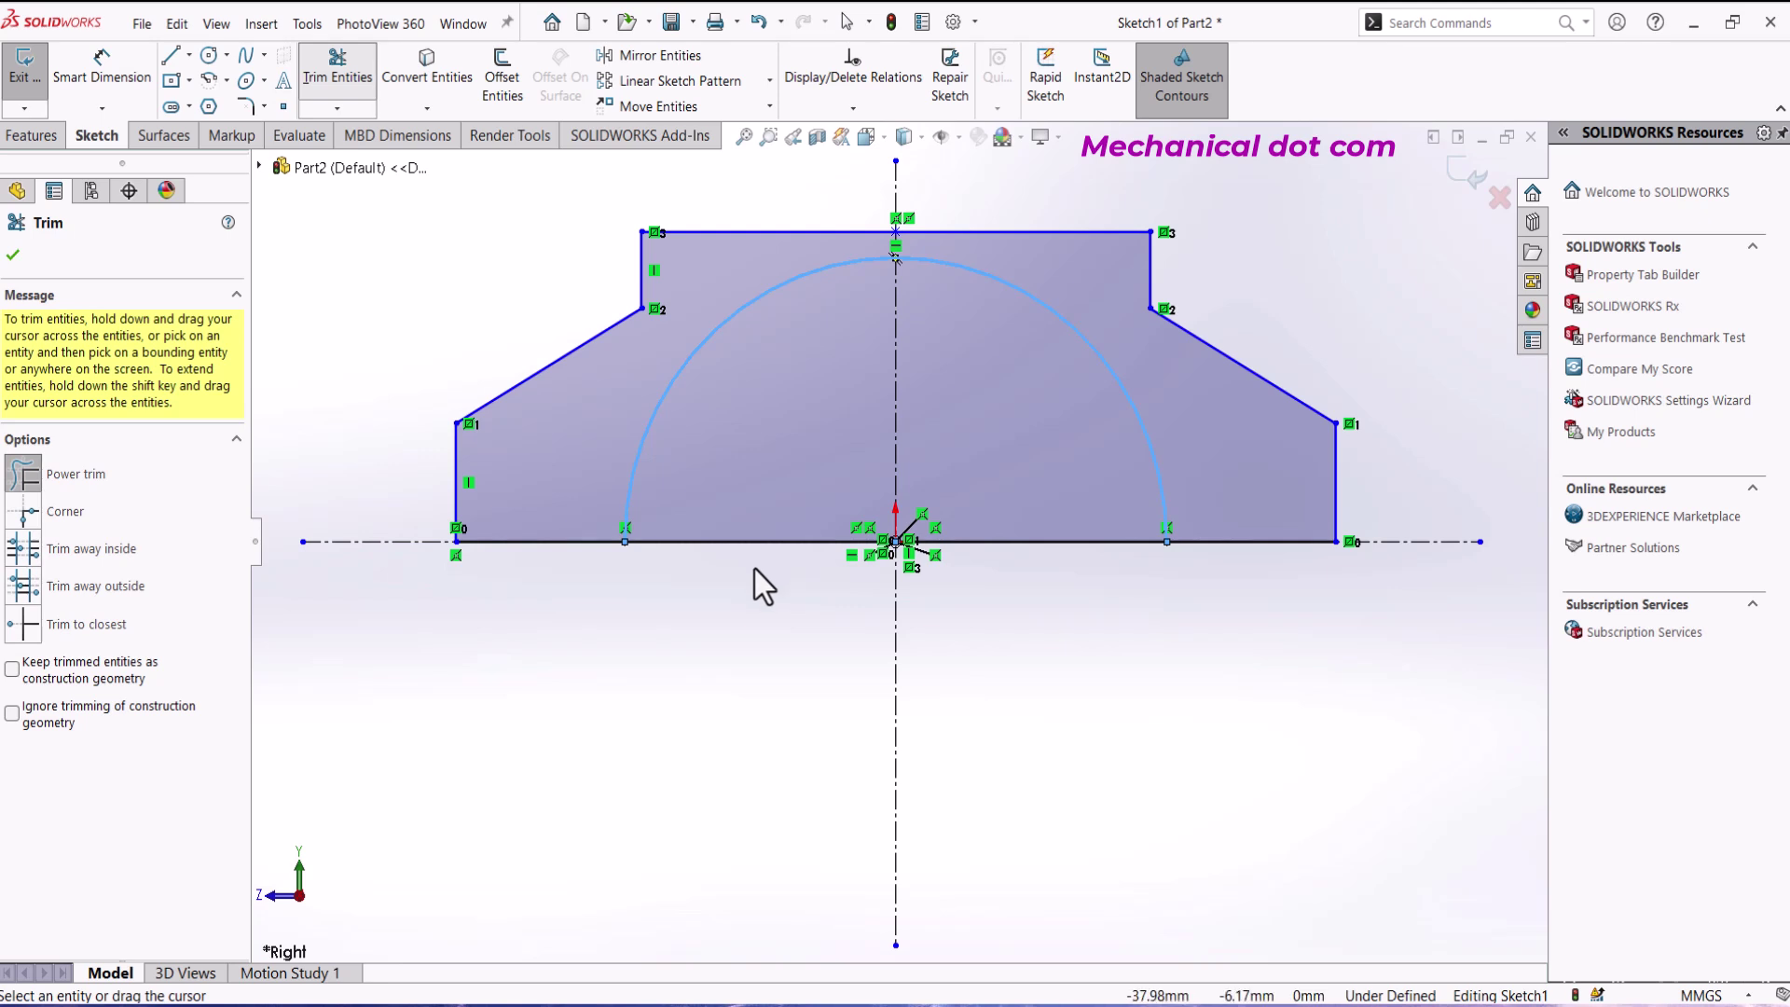
pyautogui.moveTo(753, 568); pyautogui.dragTo(928, 544)
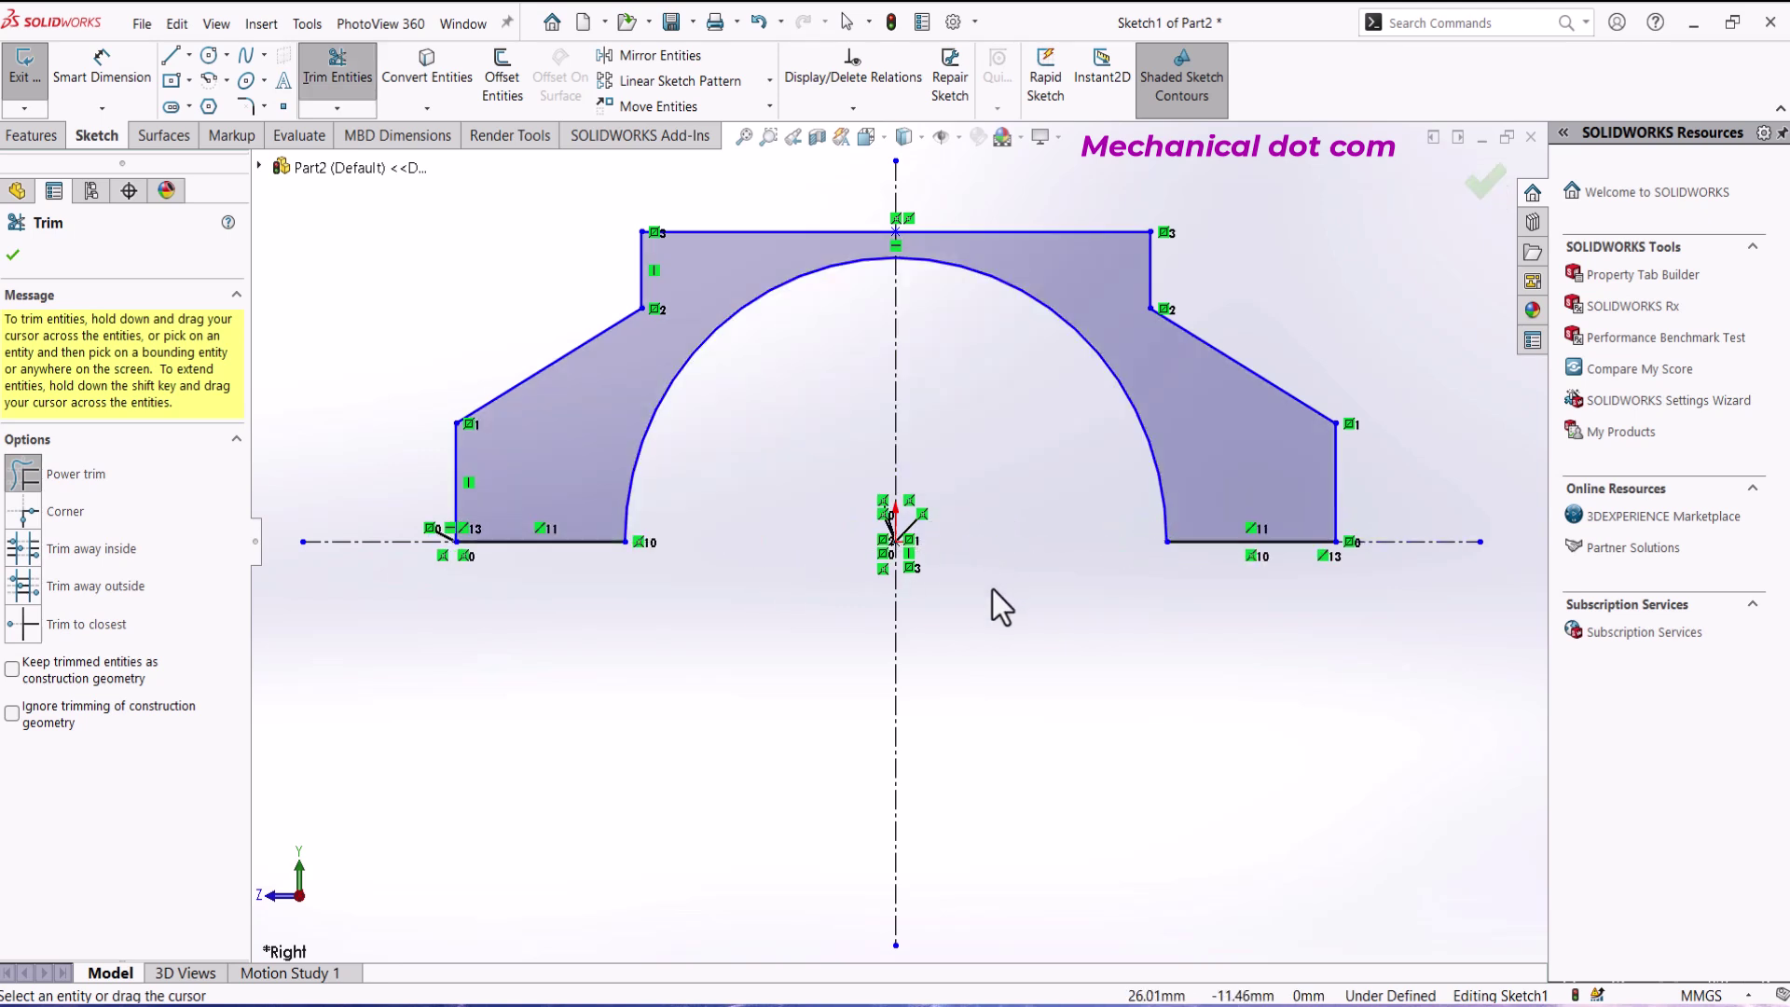
pyautogui.click(13, 254)
# Step: Dimension the overall base width between the profile's outer lower corners as 90 mm
pyautogui.click(101, 74)
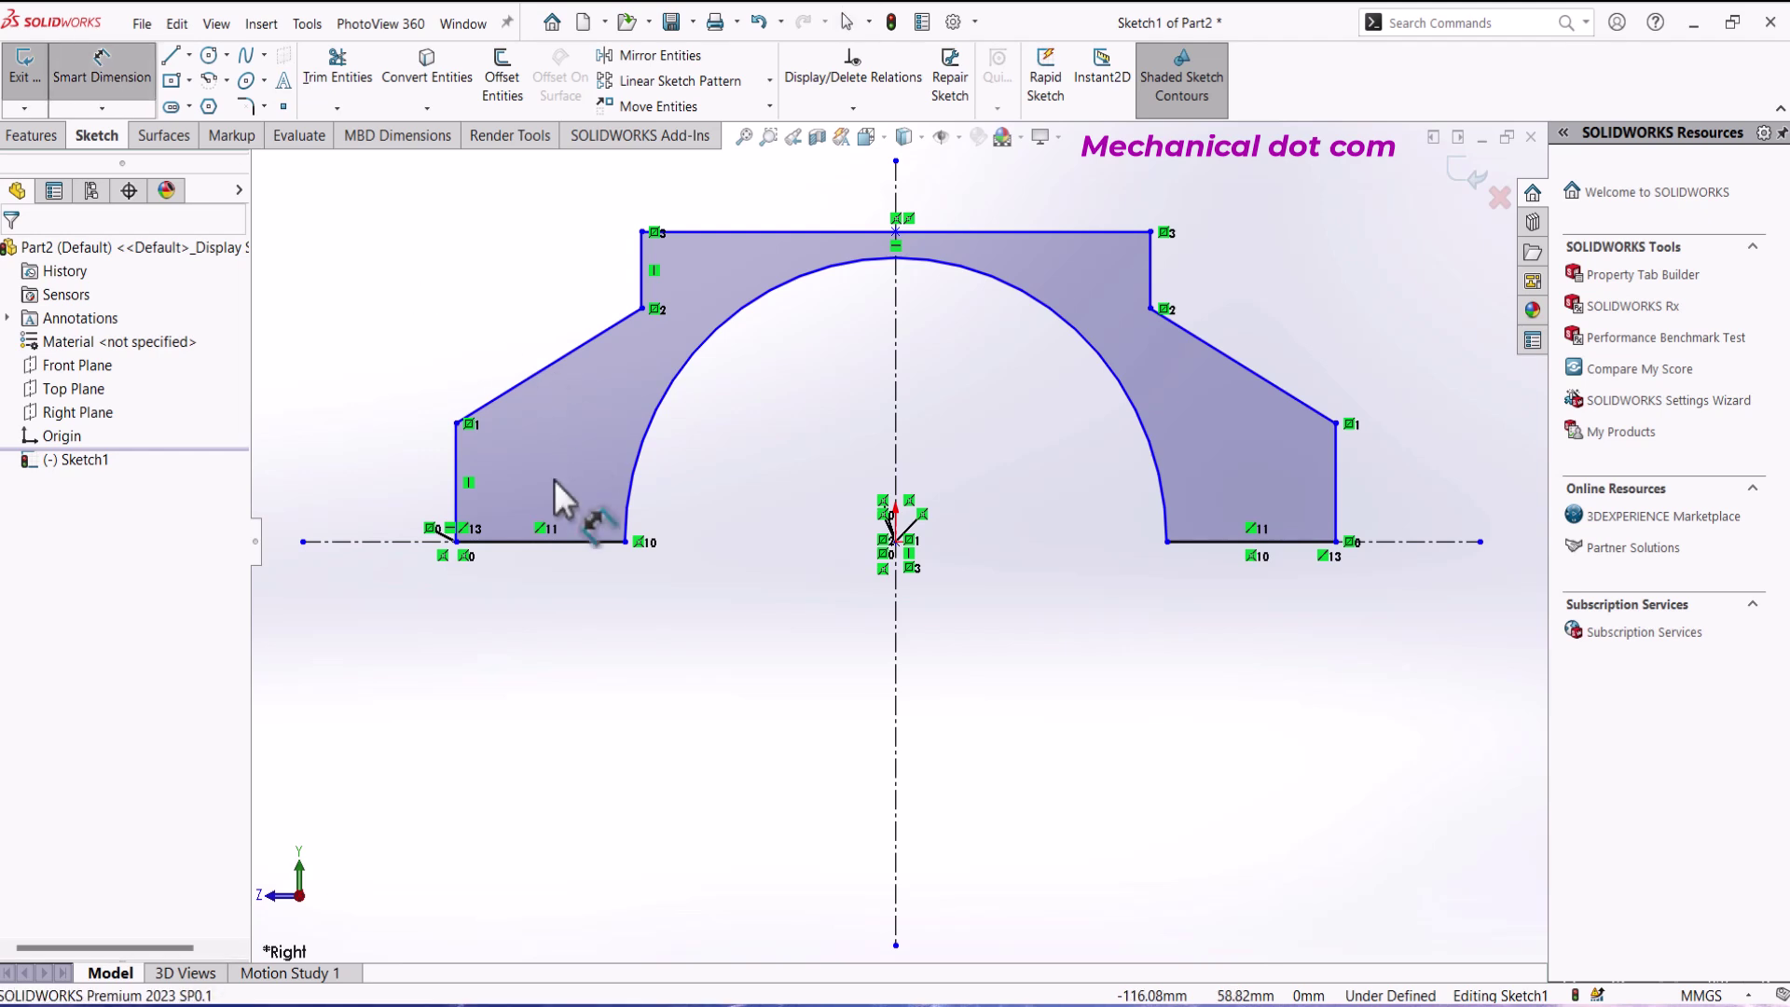
pyautogui.click(456, 541)
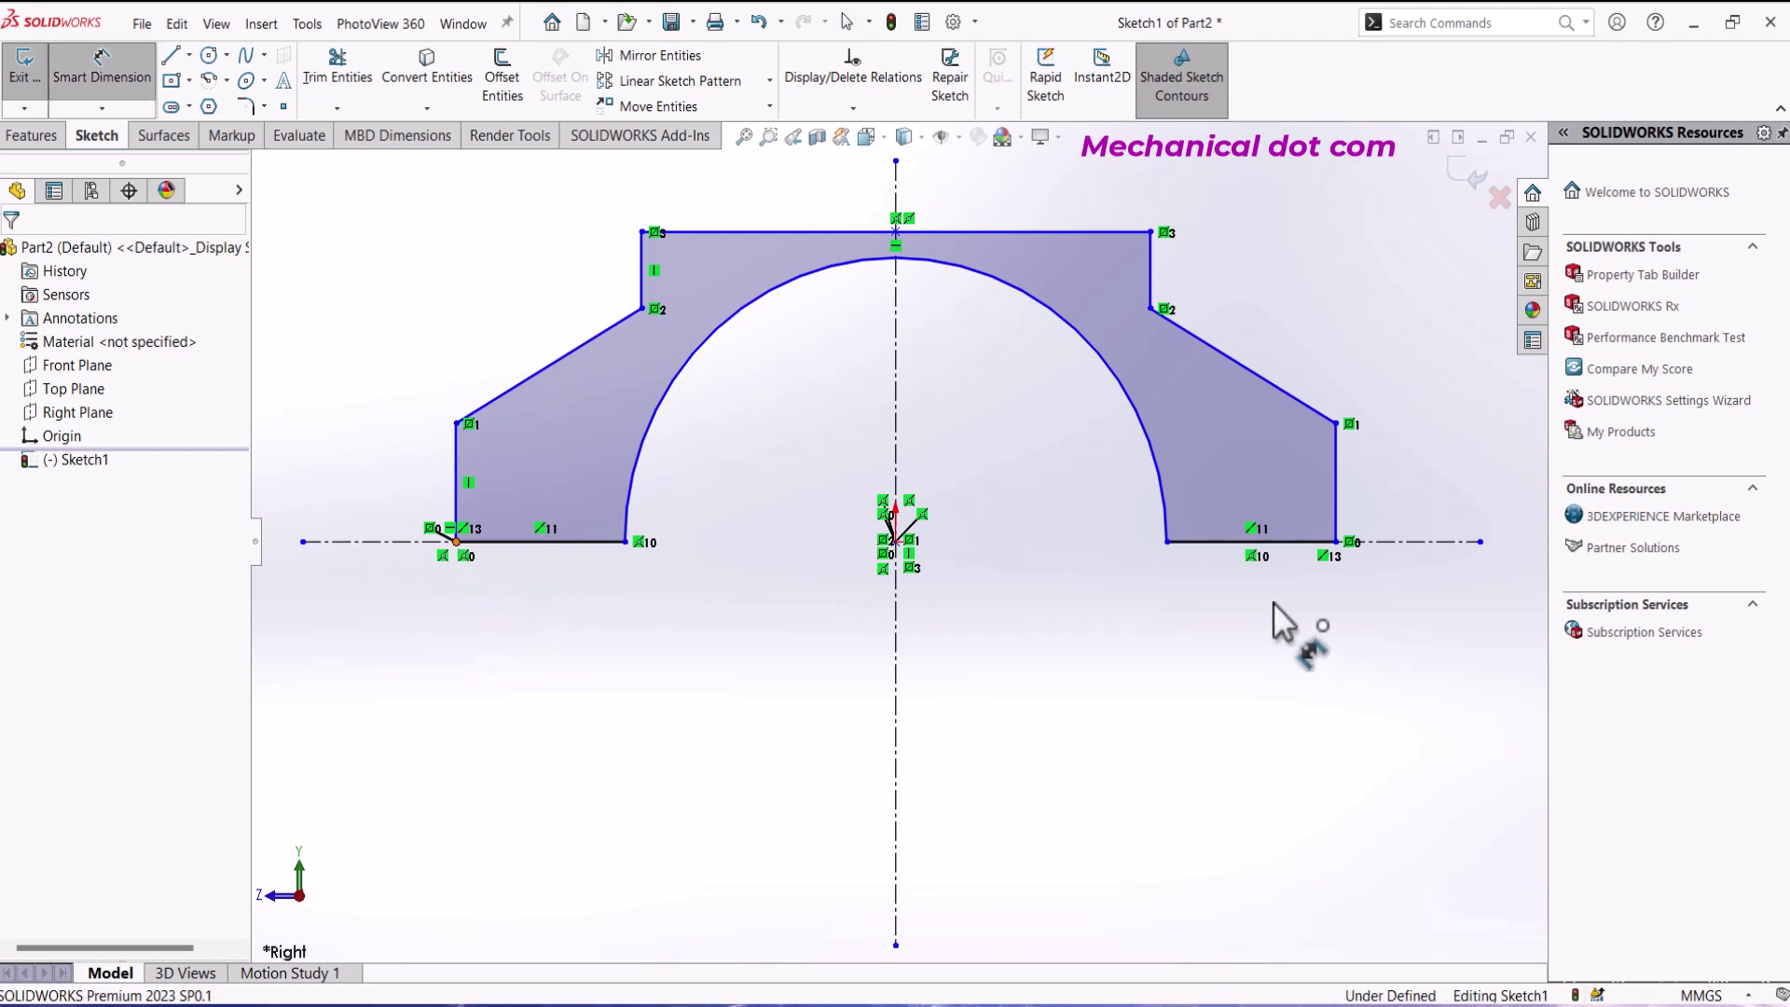
pyautogui.click(1337, 543)
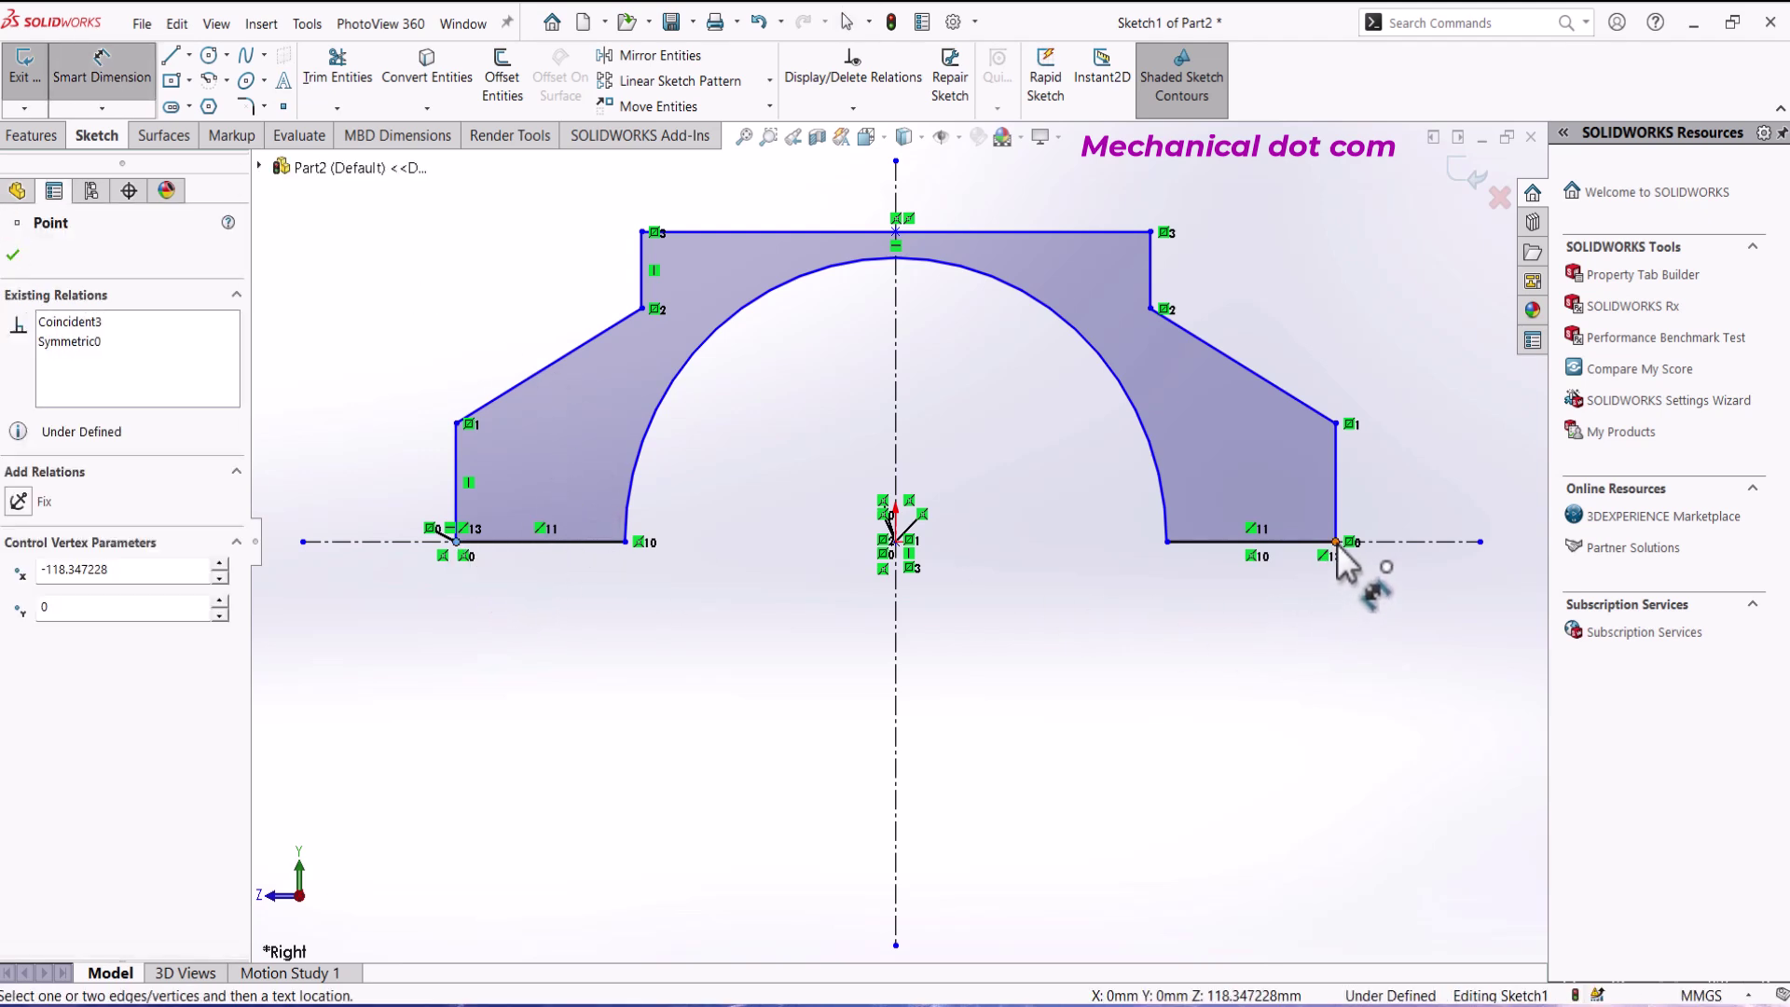
pyautogui.click(1052, 679)
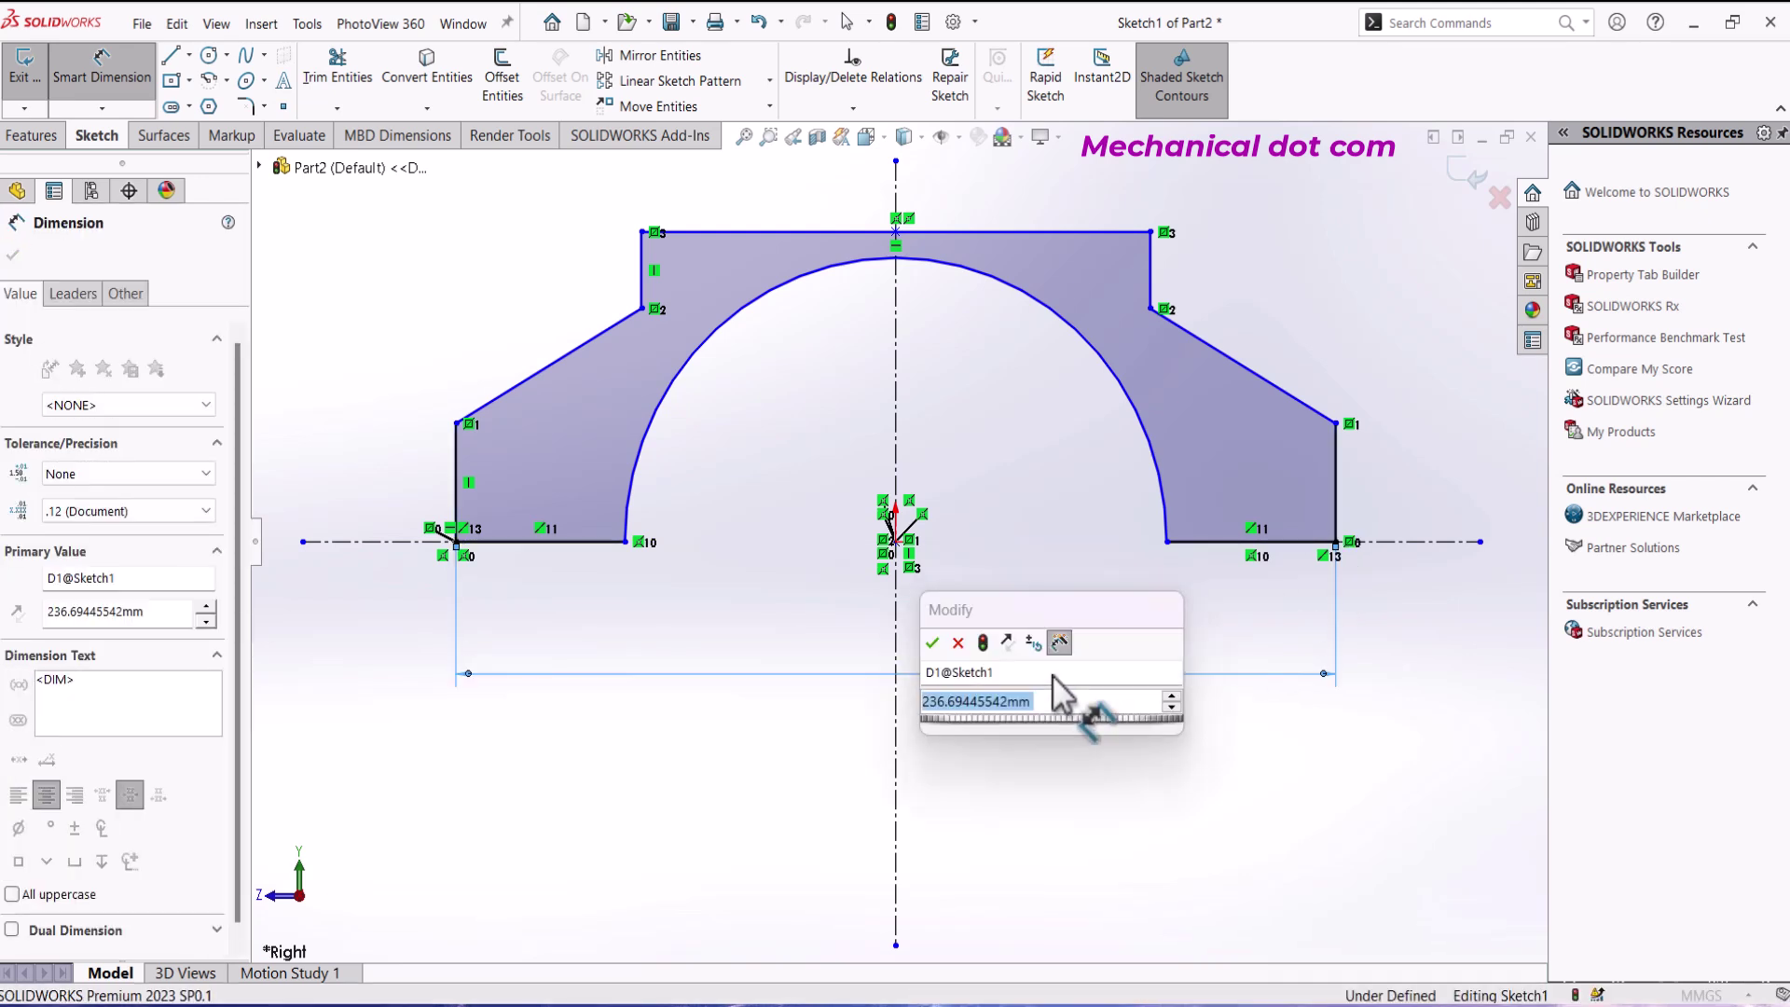
pyautogui.write('90')
pyautogui.press('Return')
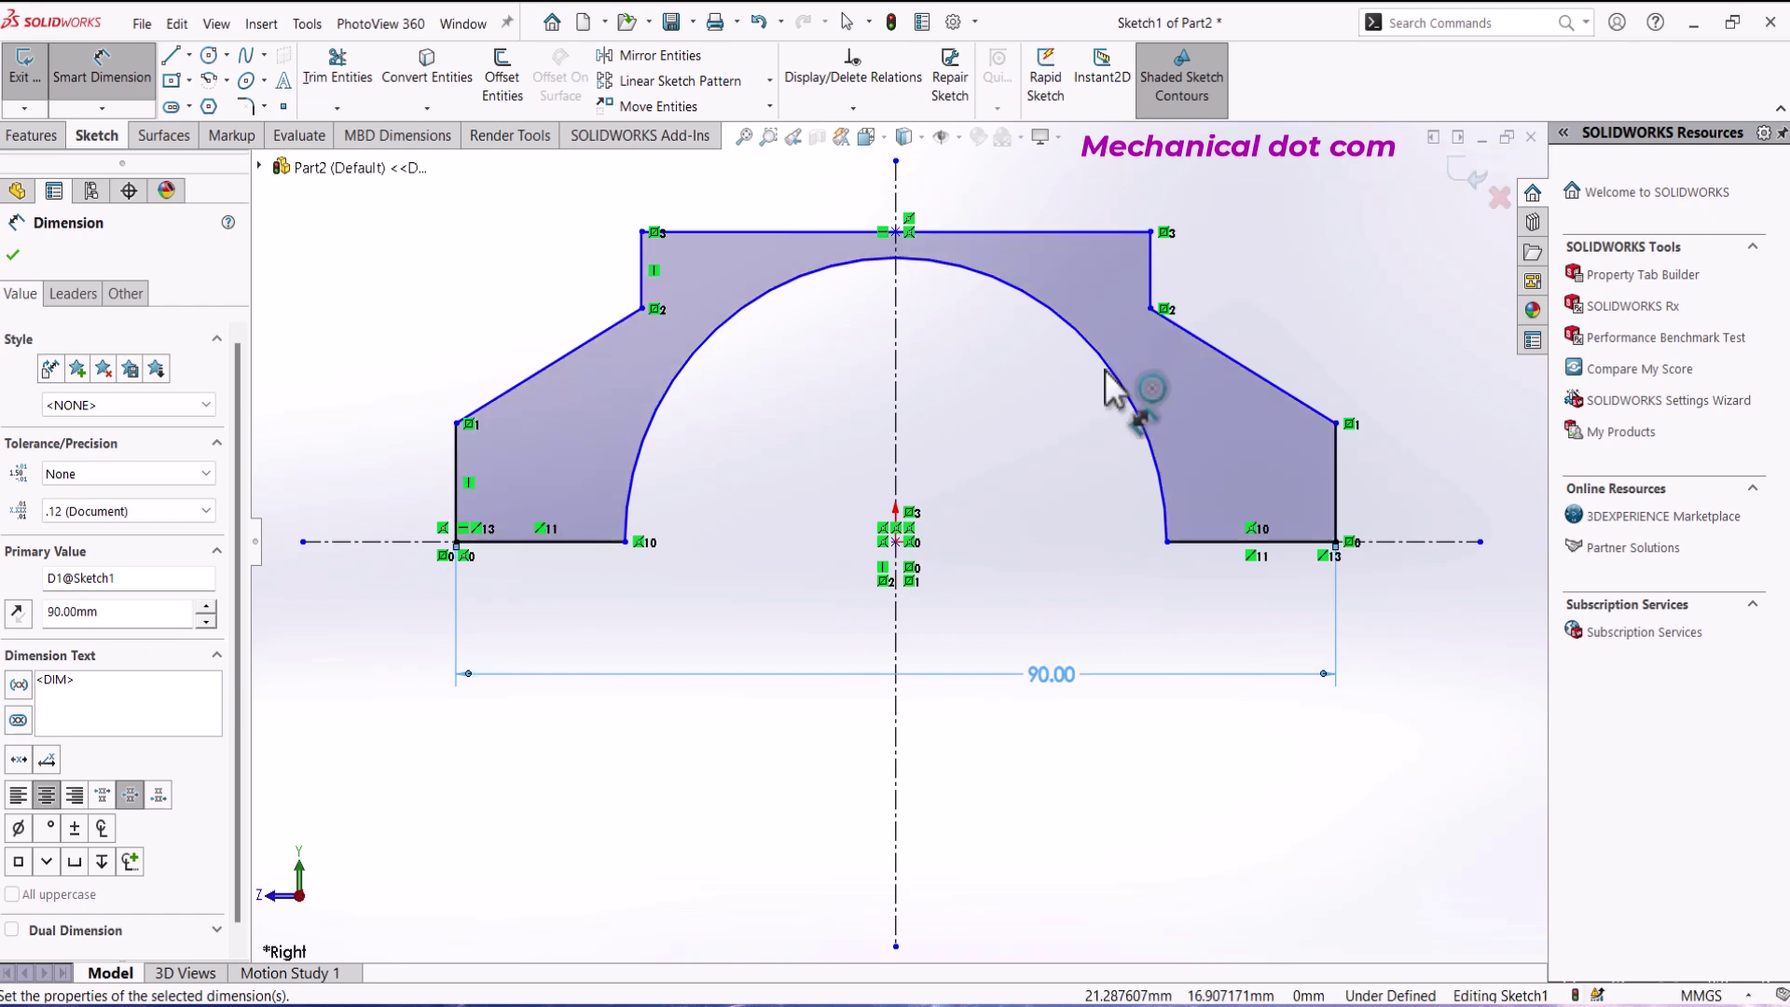
# Step: Dimension the semicircular arc's radius as 20 mm and the profile's top edge as 40 mm wide
pyautogui.click(1038, 443)
pyautogui.click(1038, 443)
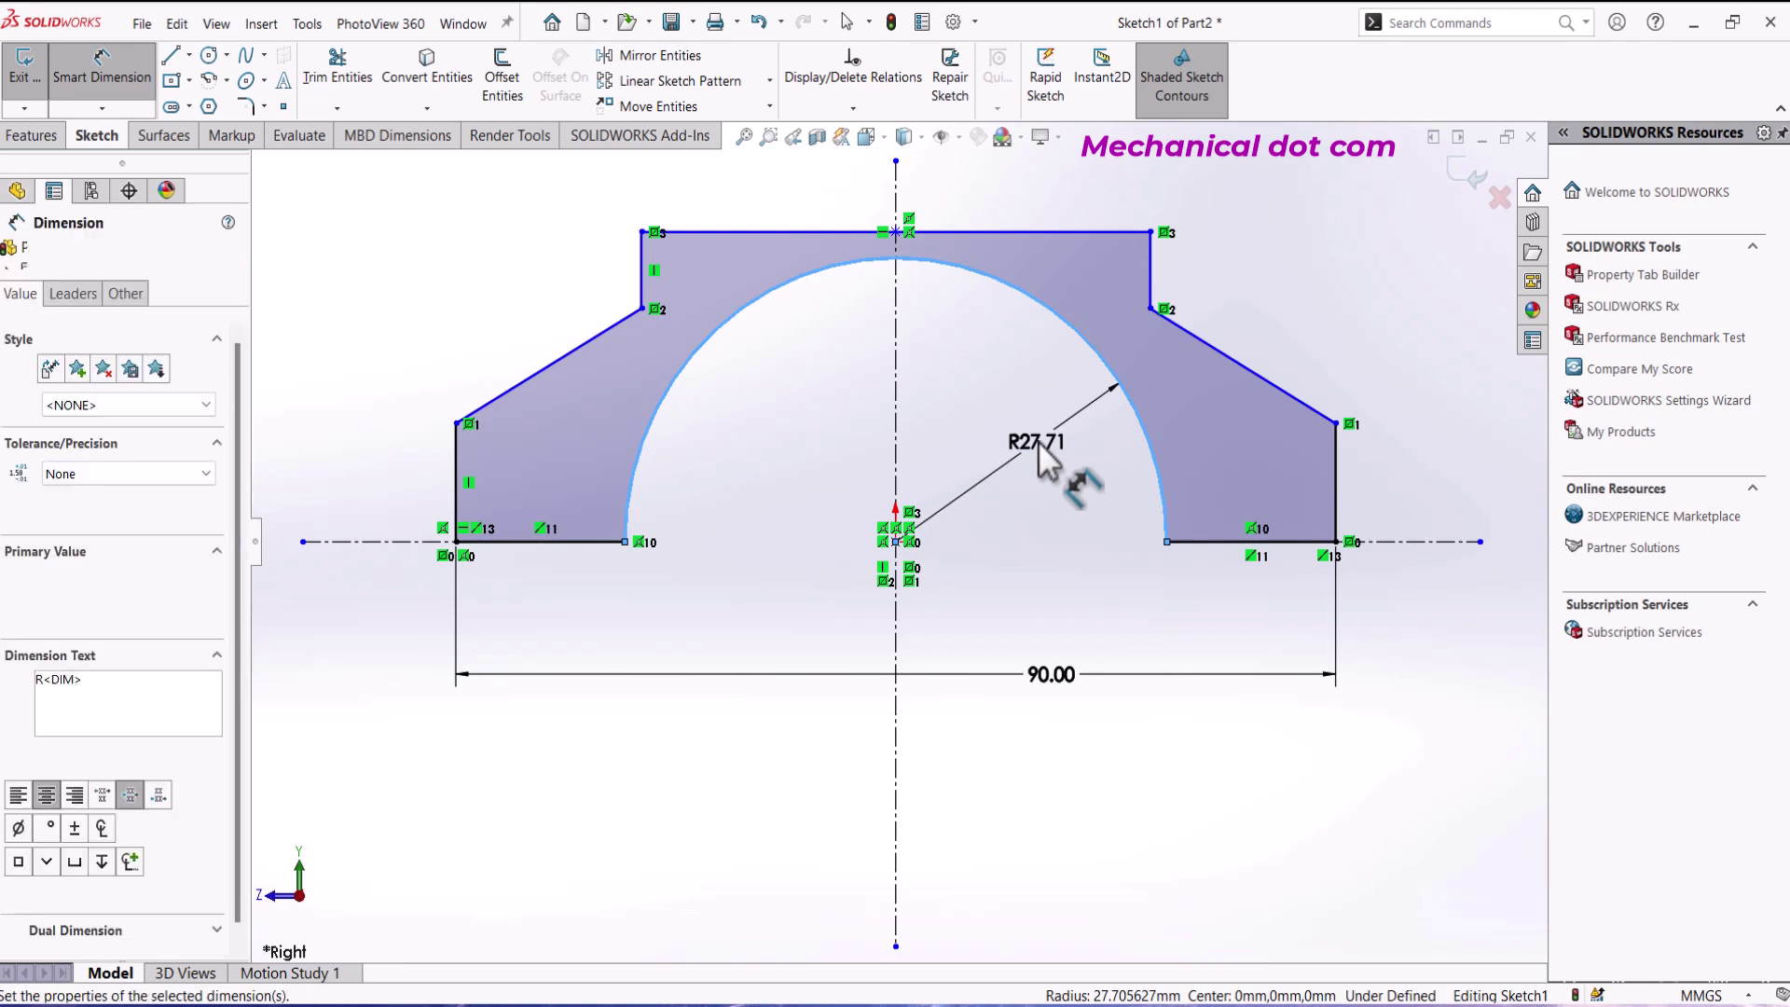
pyautogui.write('20')
pyautogui.press('Return')
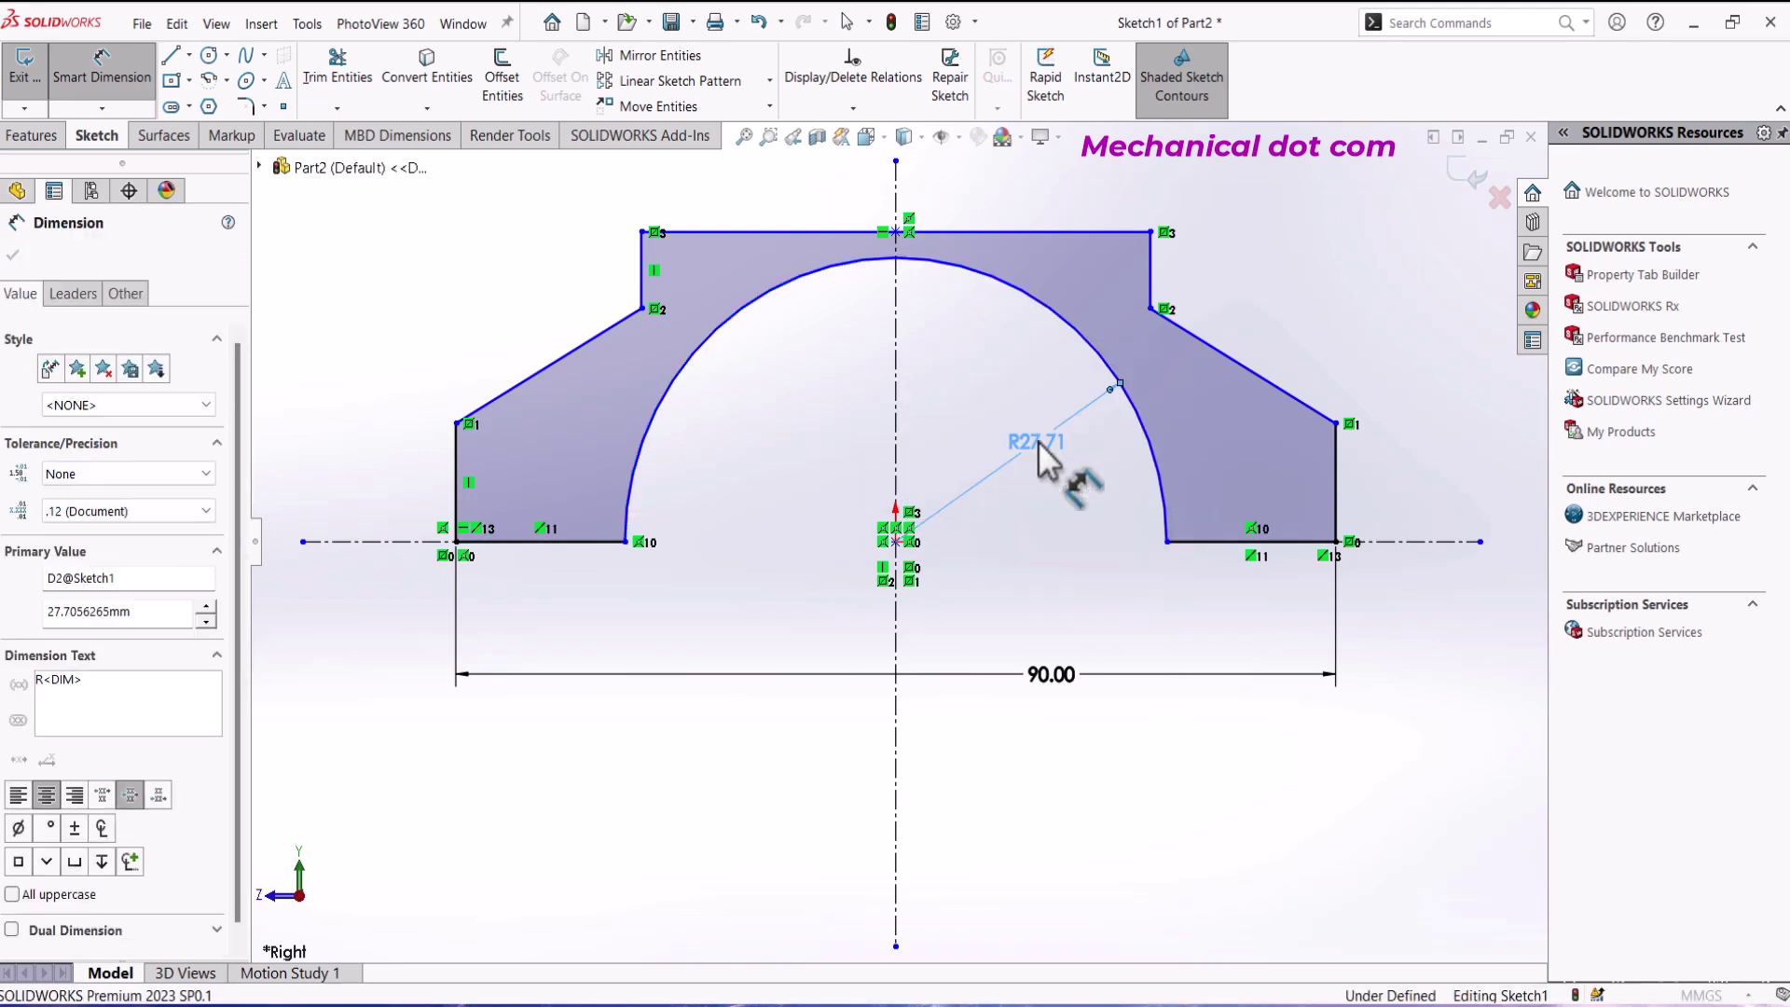
pyautogui.click(1006, 177)
pyautogui.click(1007, 179)
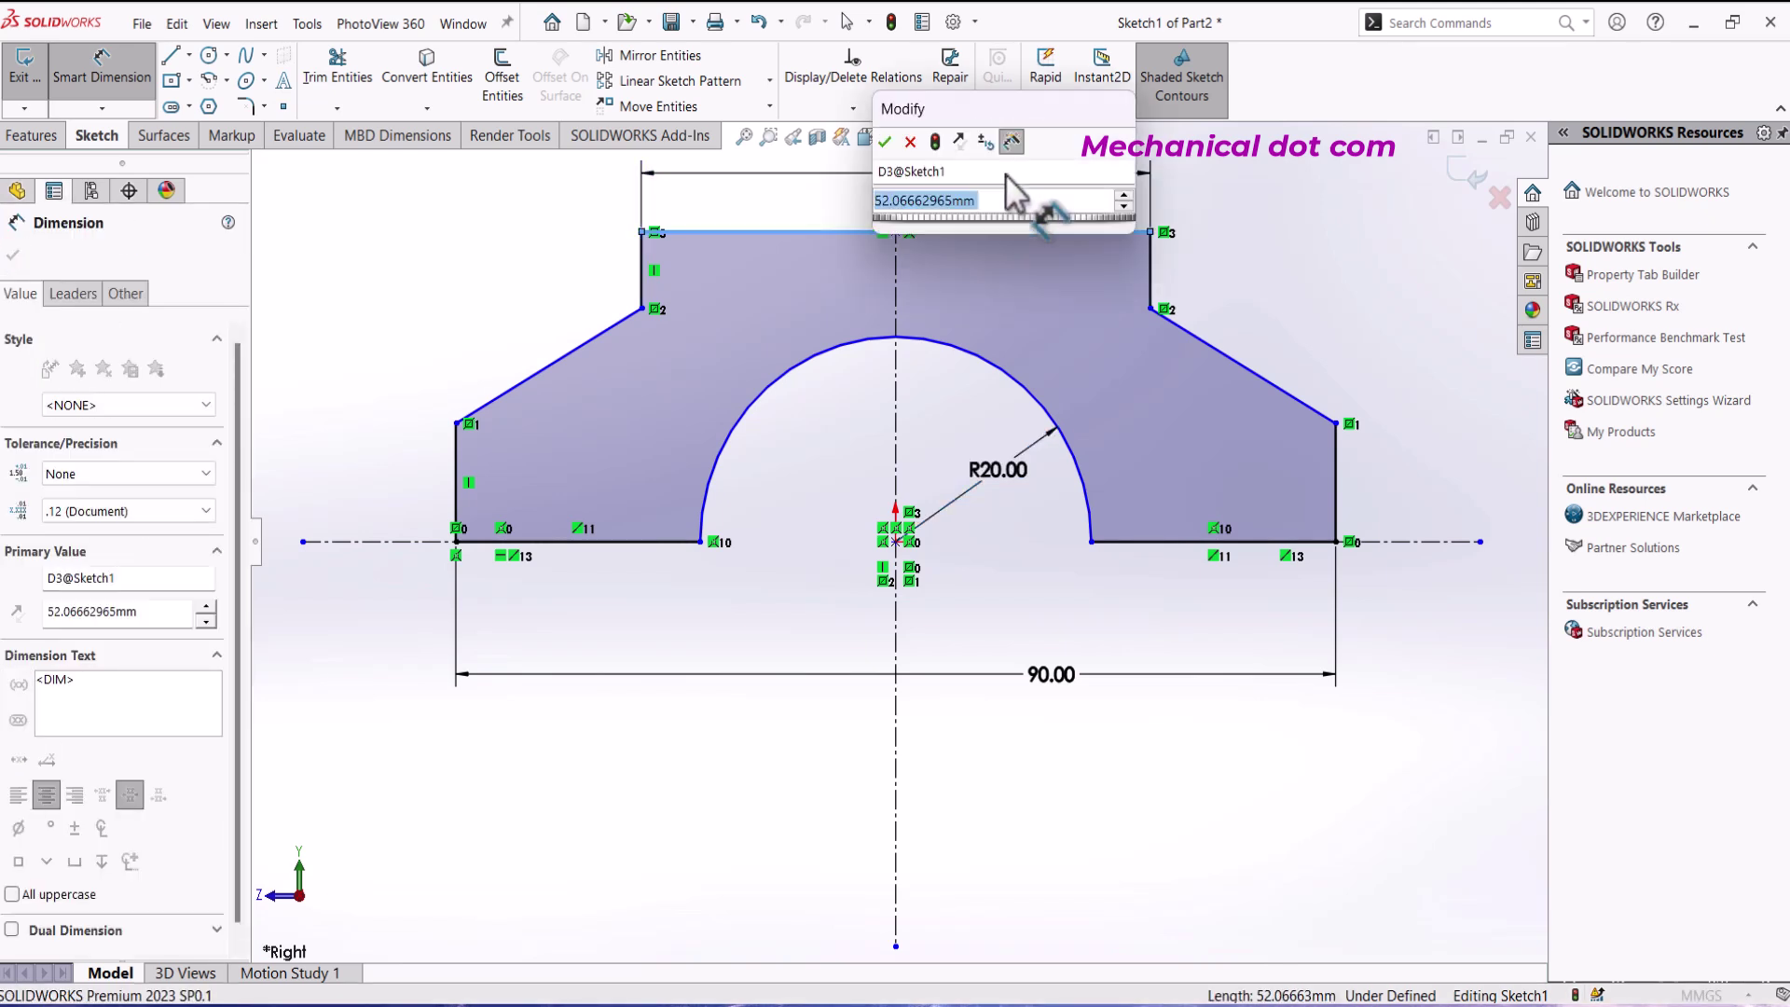
pyautogui.press('Return')
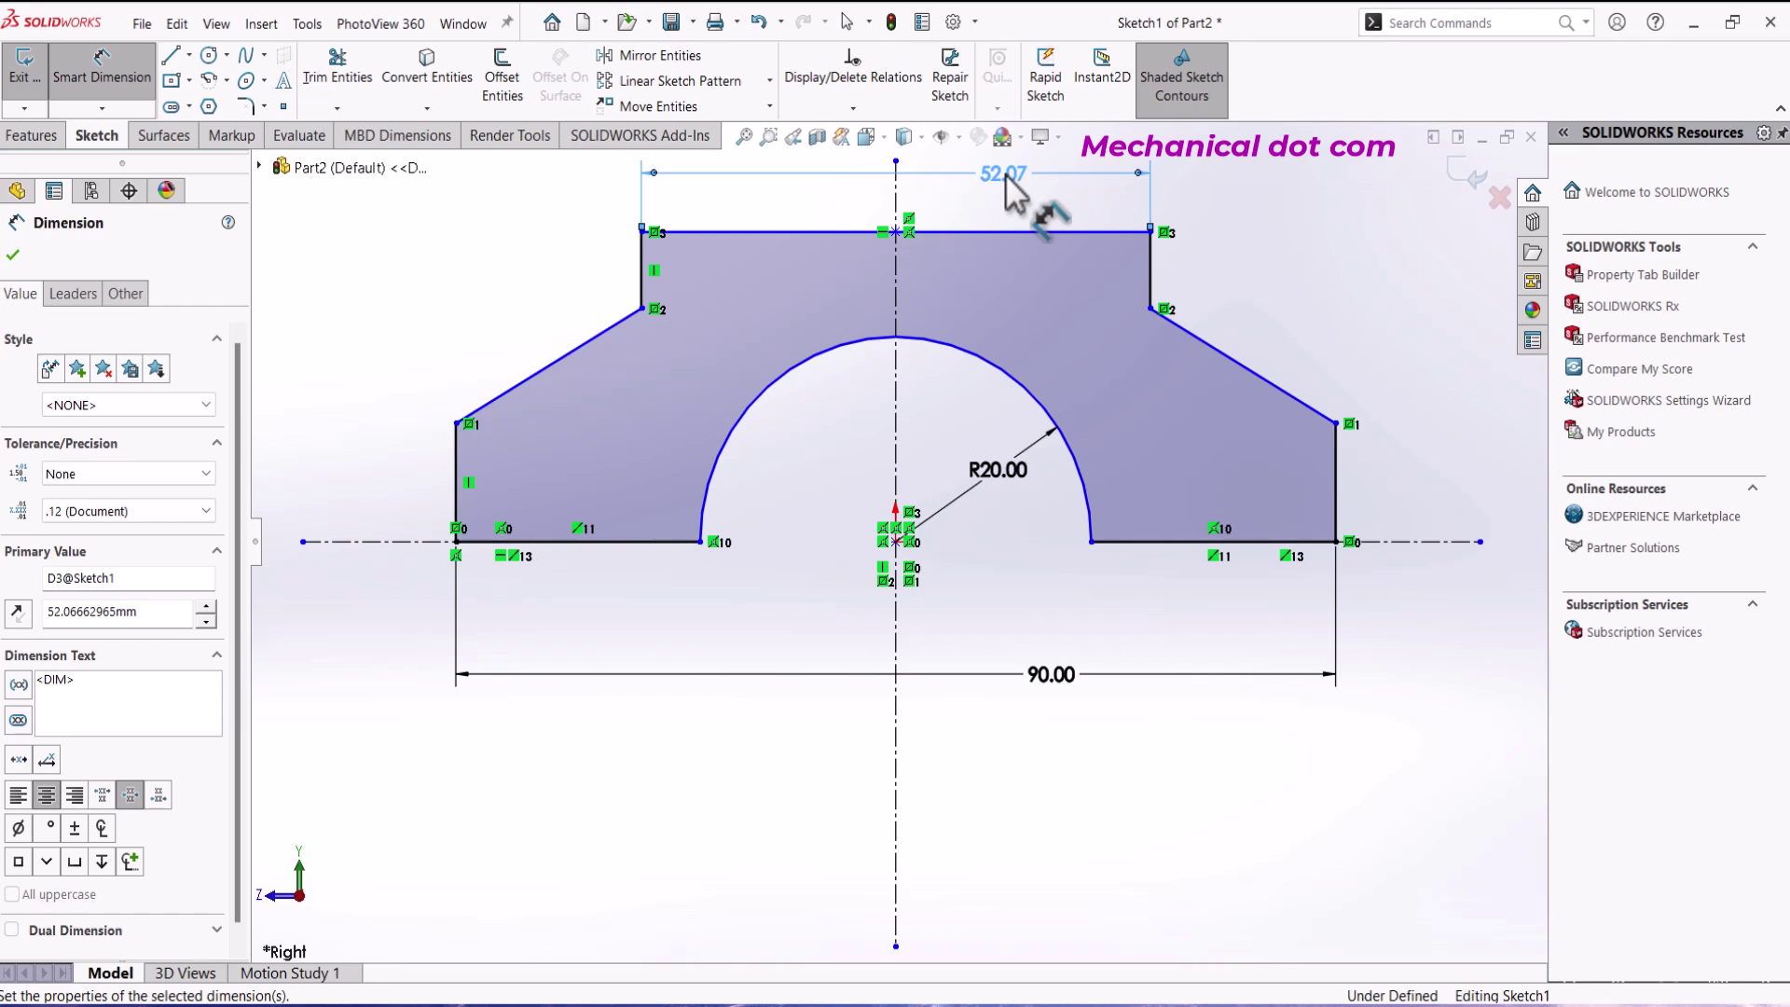
# Step: Dimension the profile's overall height from the base corner to the top corner as 44 mm
pyautogui.click(1336, 541)
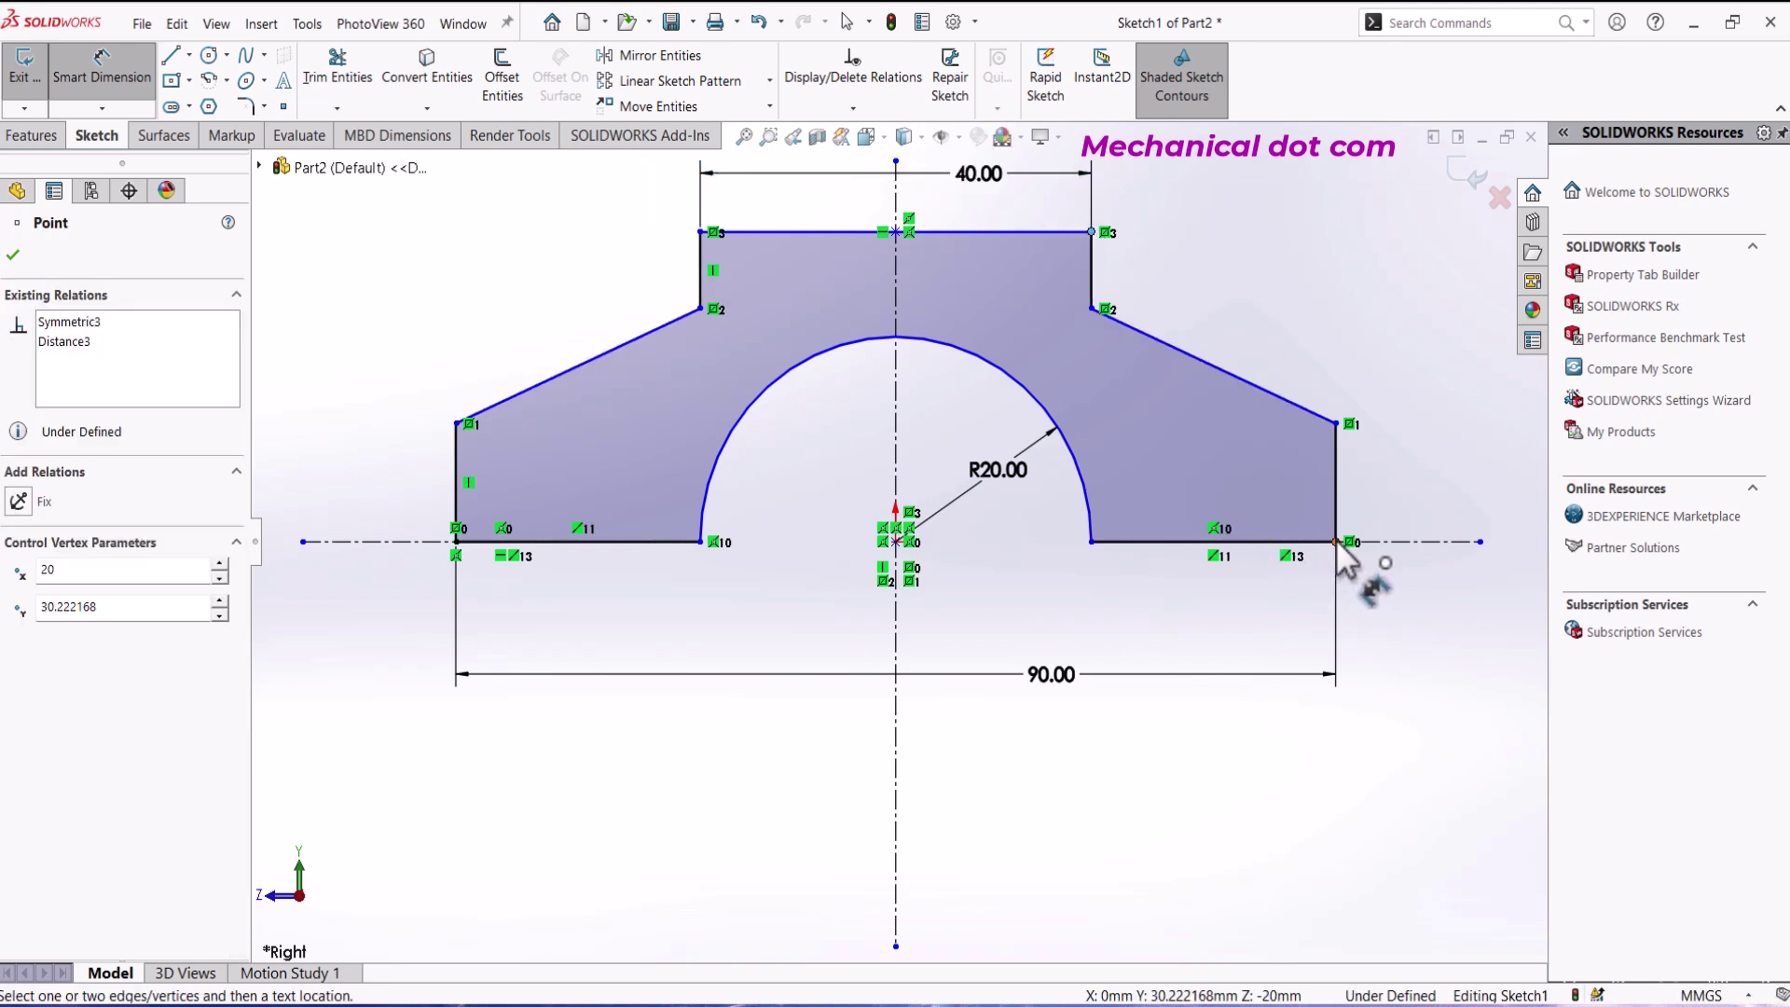
pyautogui.click(1466, 424)
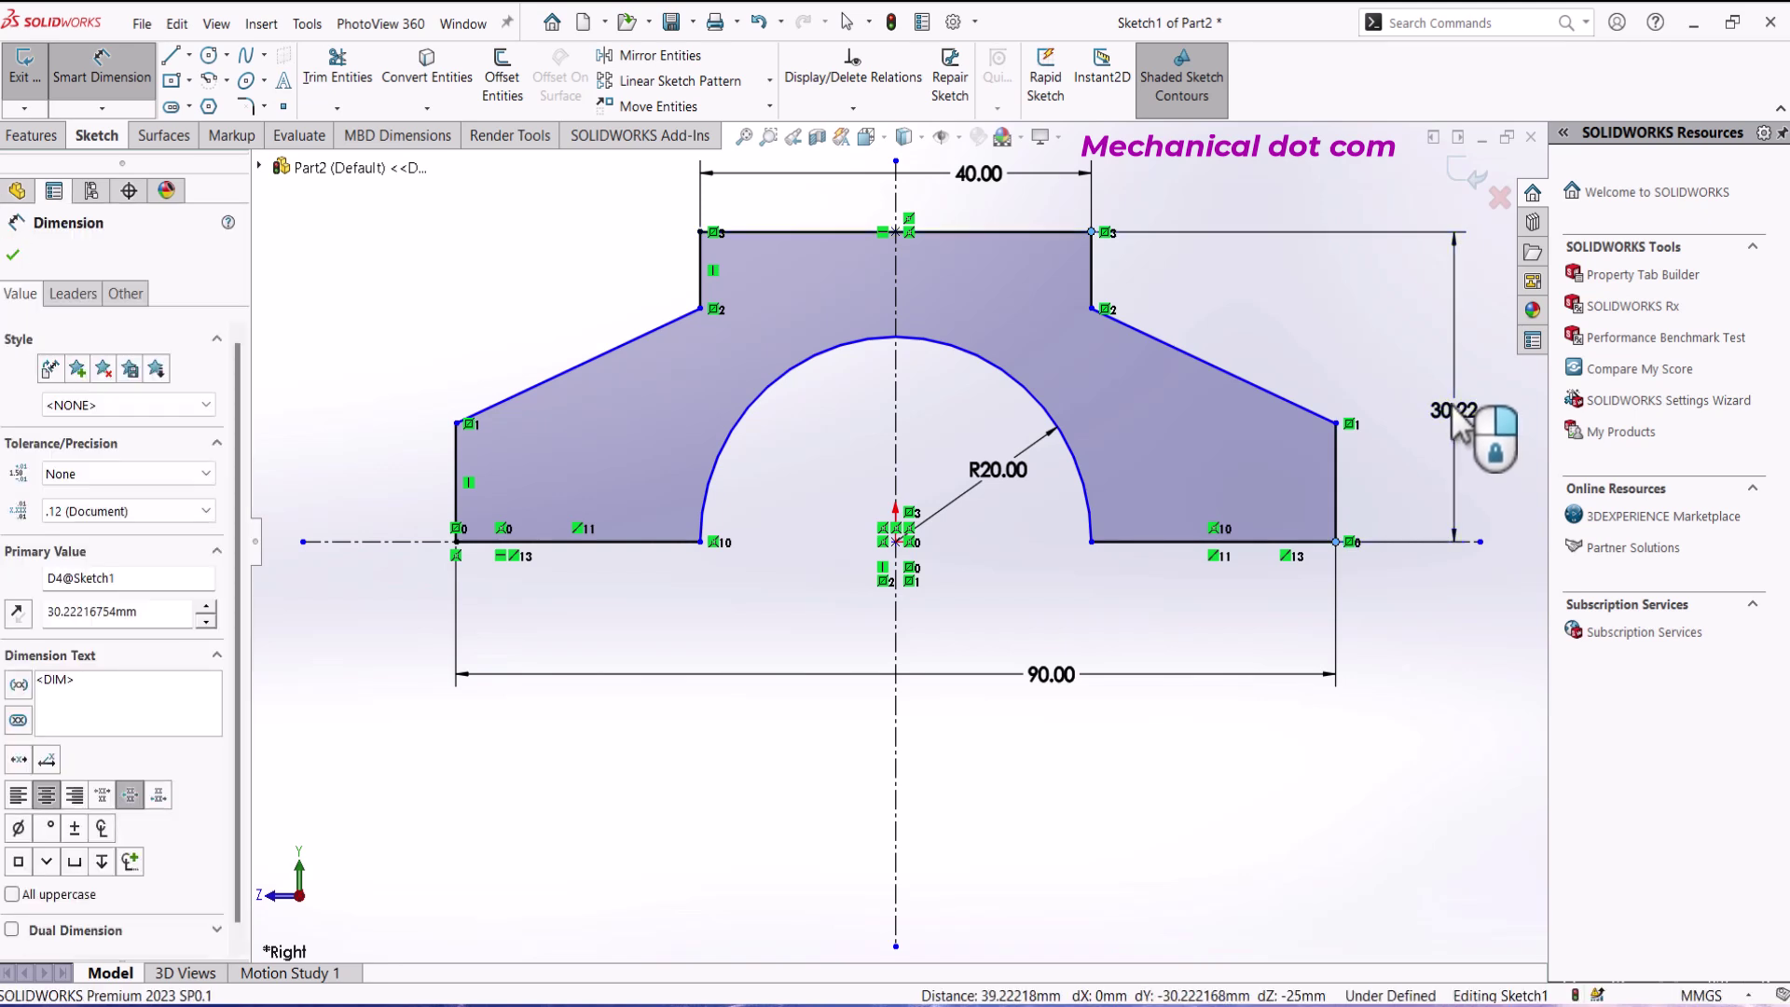
pyautogui.write('44')
pyautogui.press('Escape')
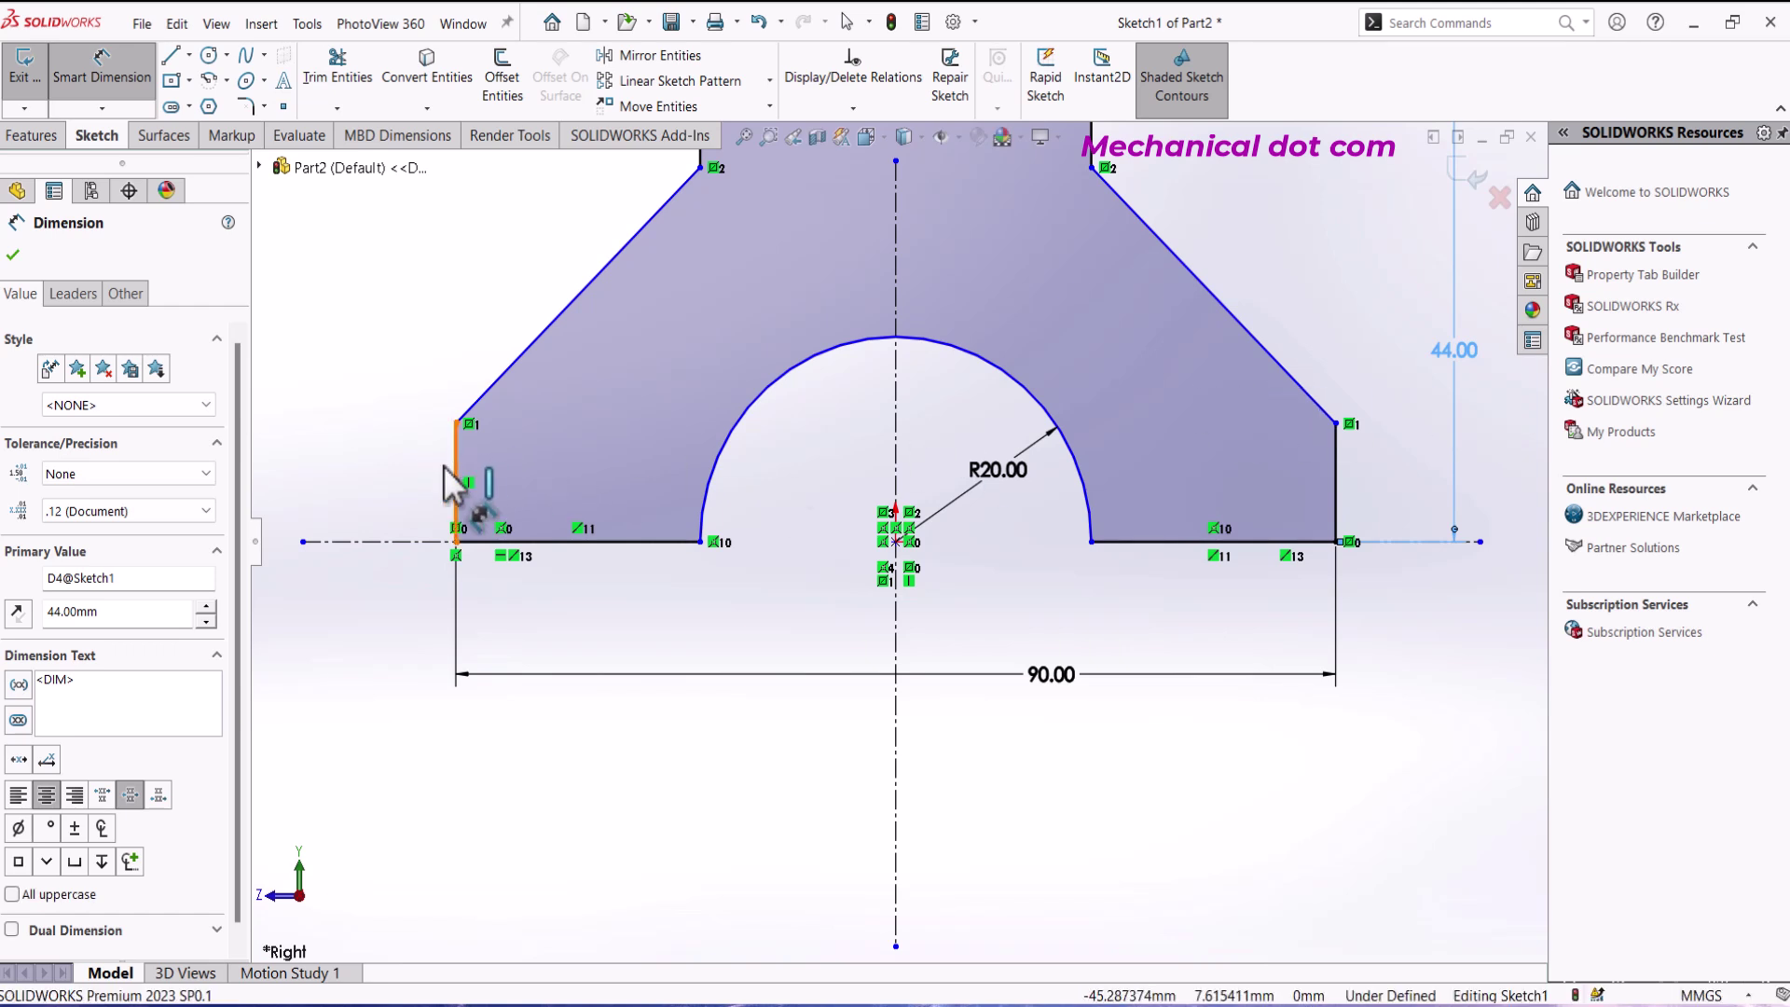
# Step: Dimension the profile's lower outer vertical edge as 13 mm and its upper vertical edge as 17 mm
pyautogui.click(406, 485)
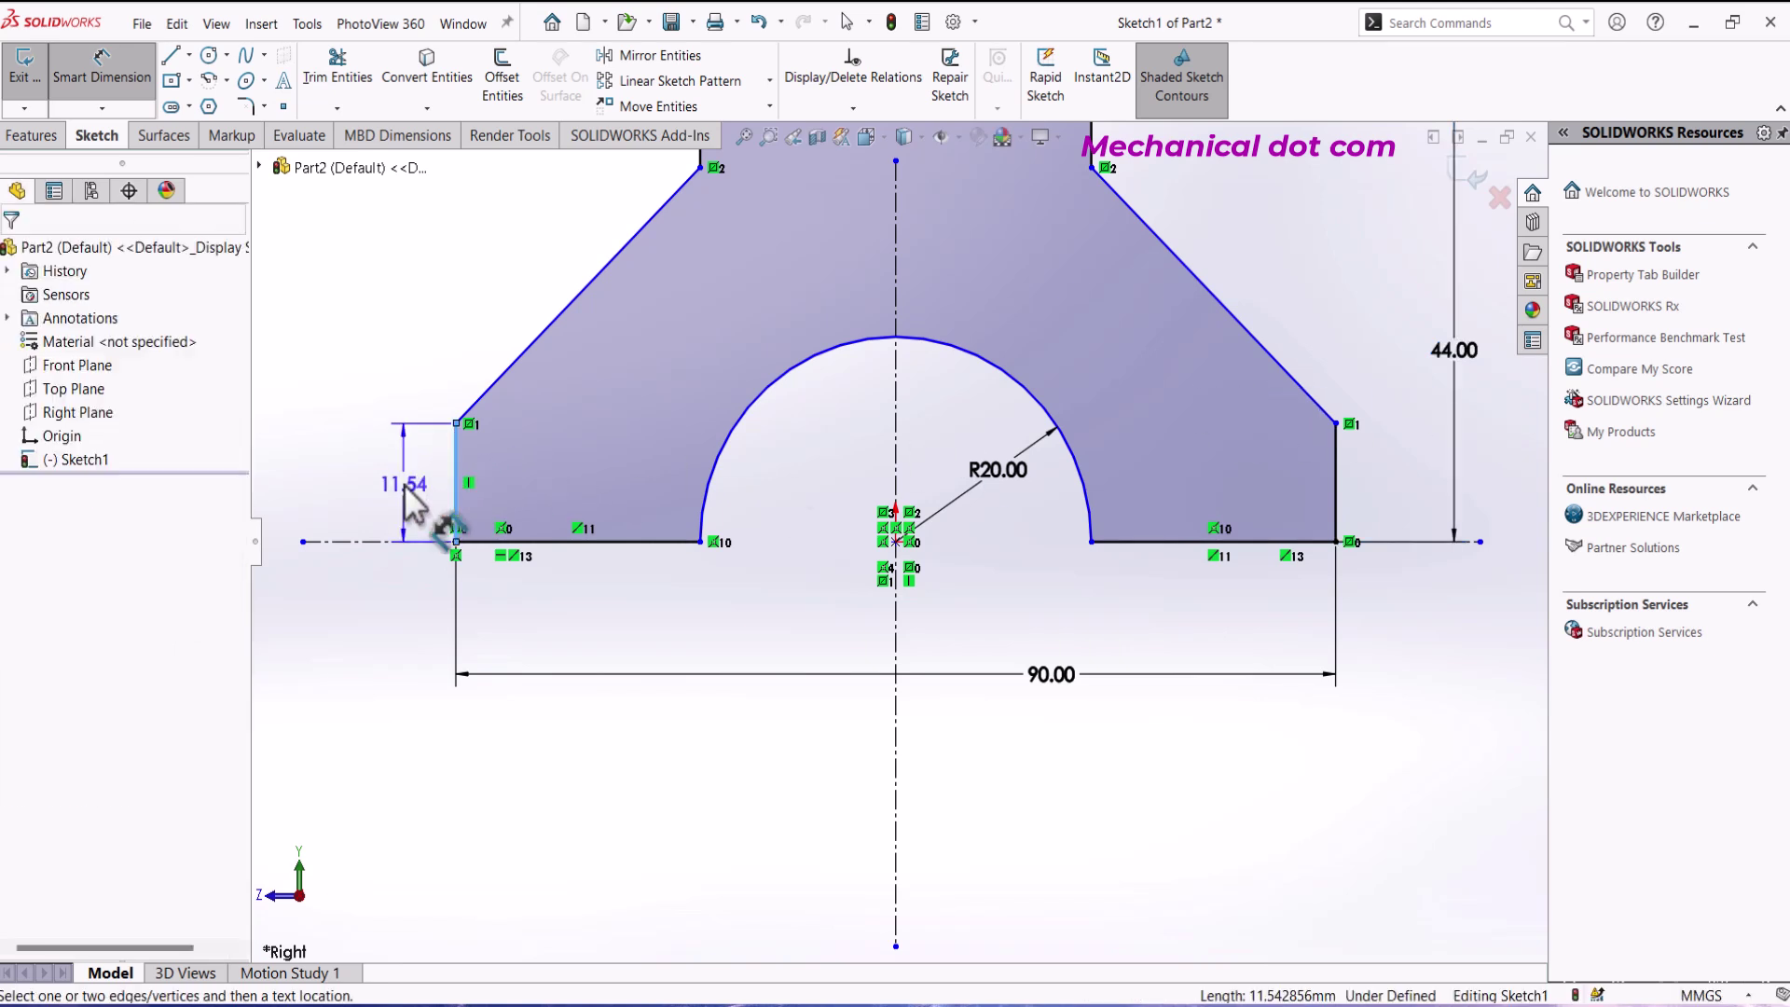
pyautogui.click(405, 480)
pyautogui.press('Return')
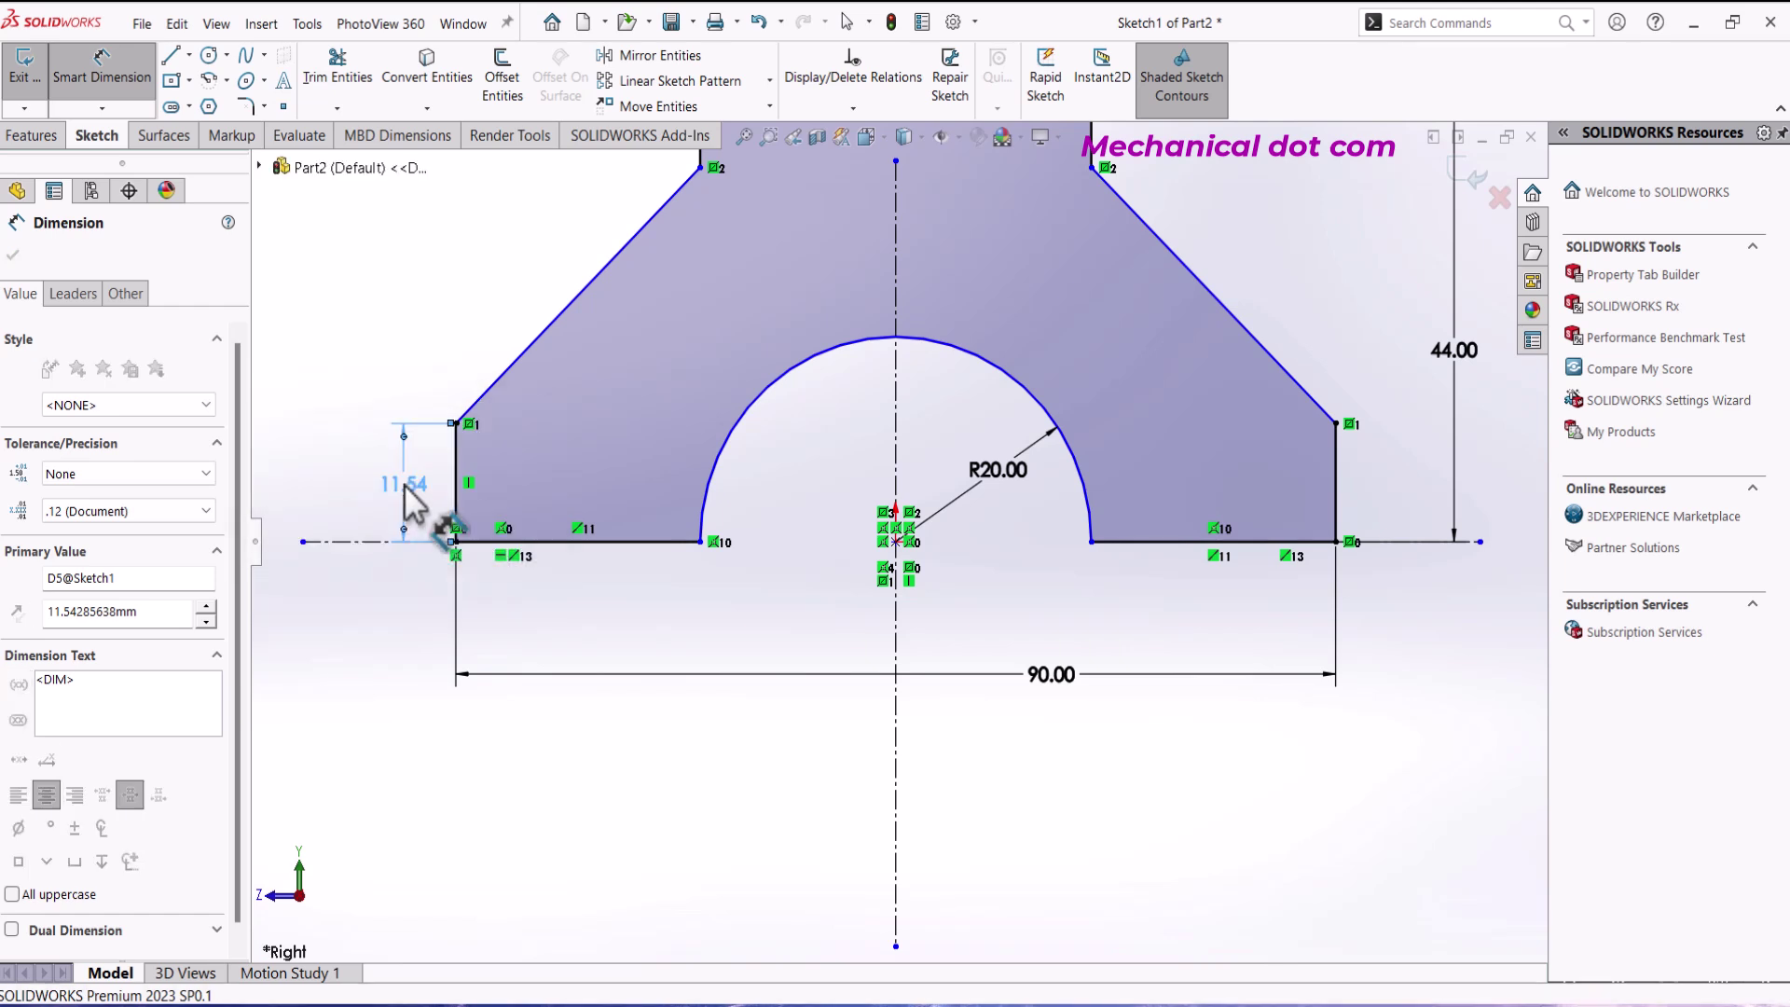
pyautogui.click(743, 137)
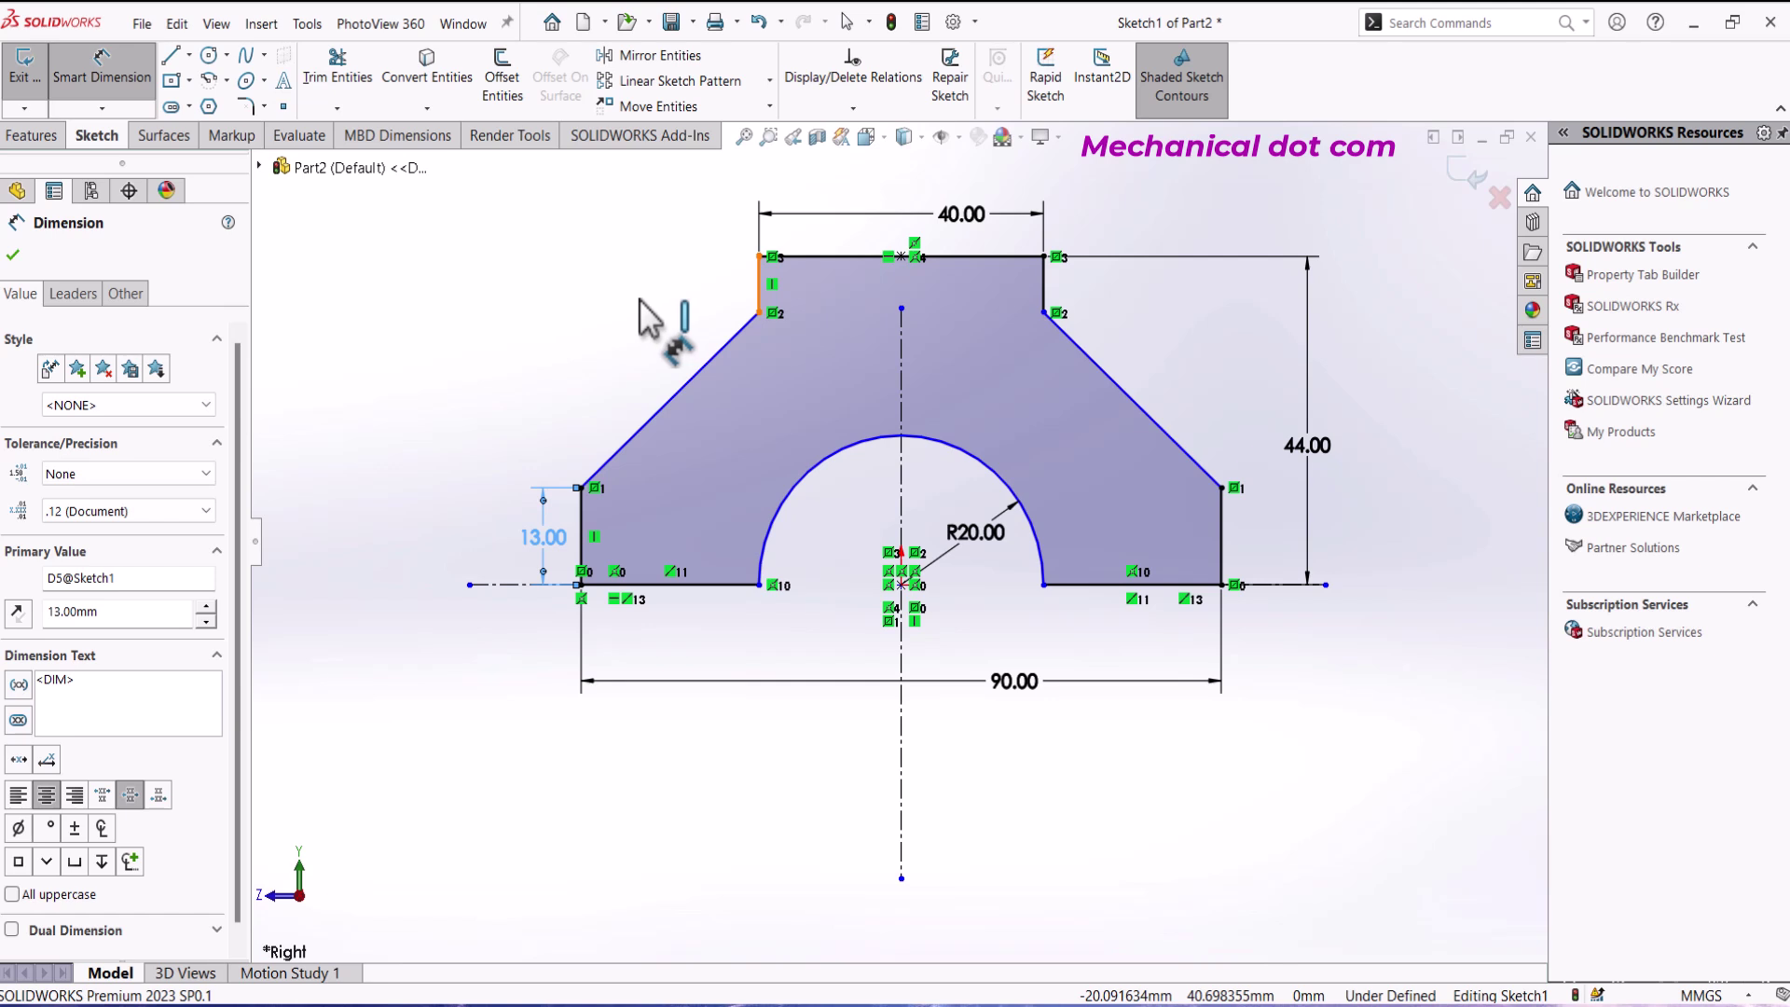
pyautogui.click(759, 289)
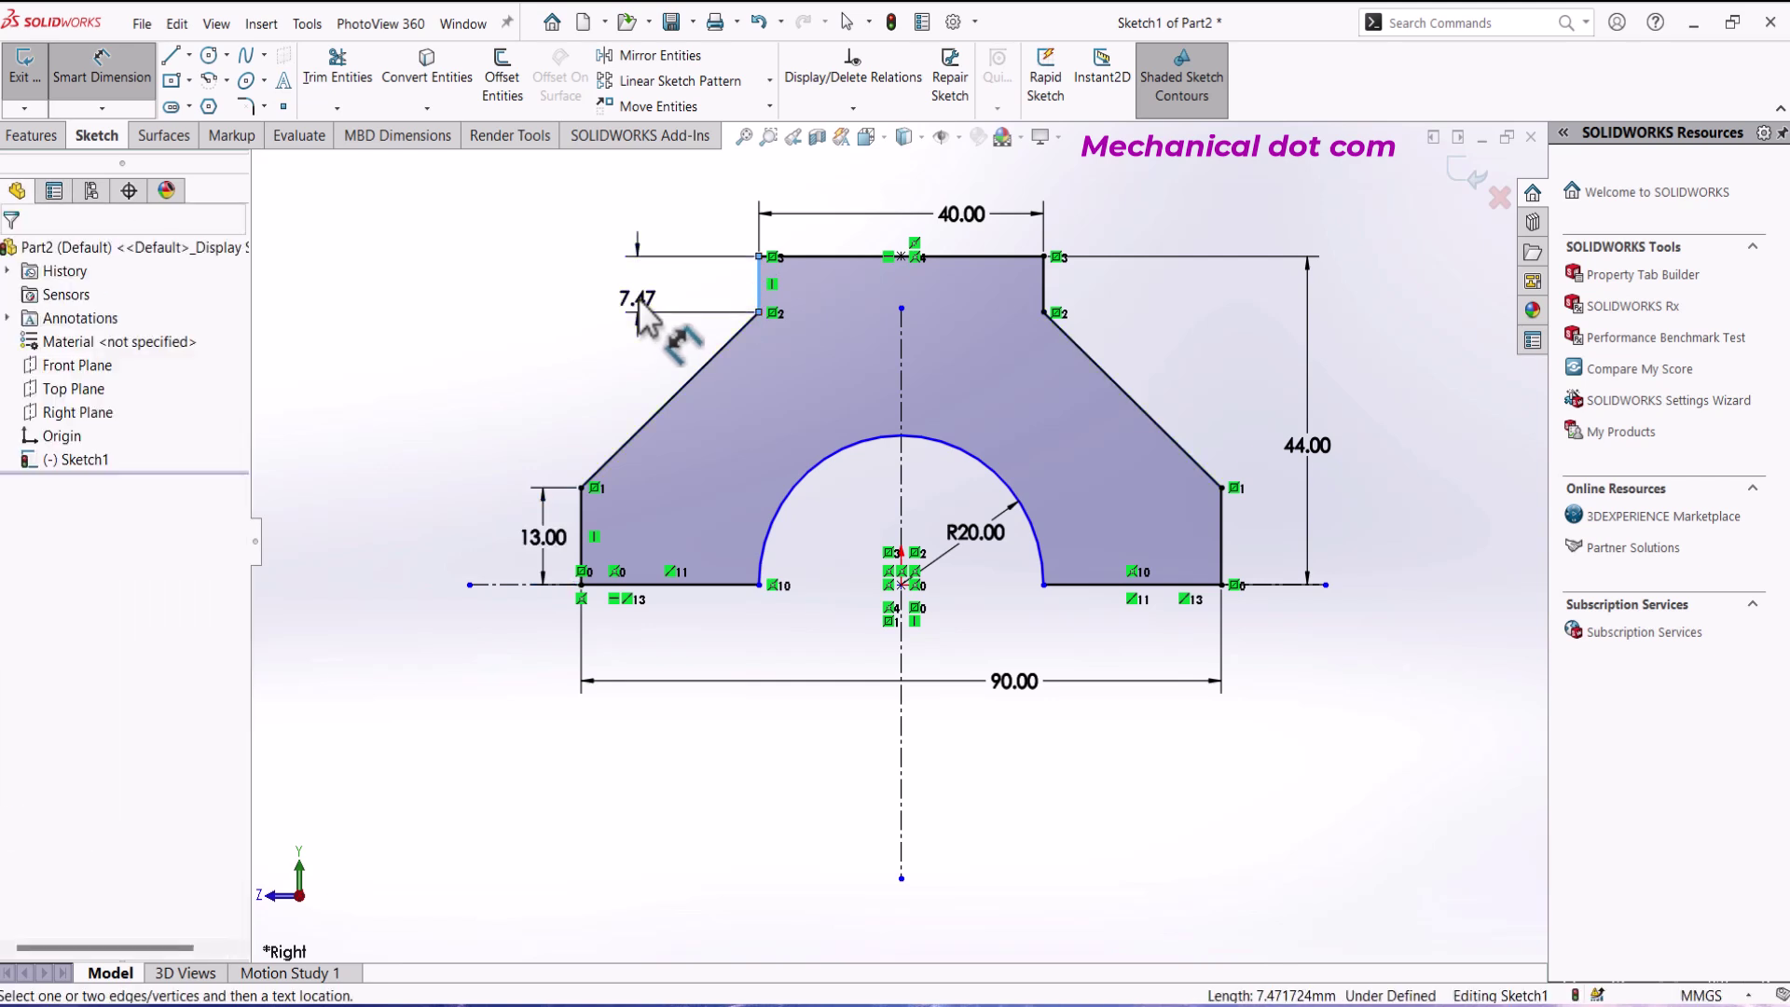
pyautogui.click(638, 301)
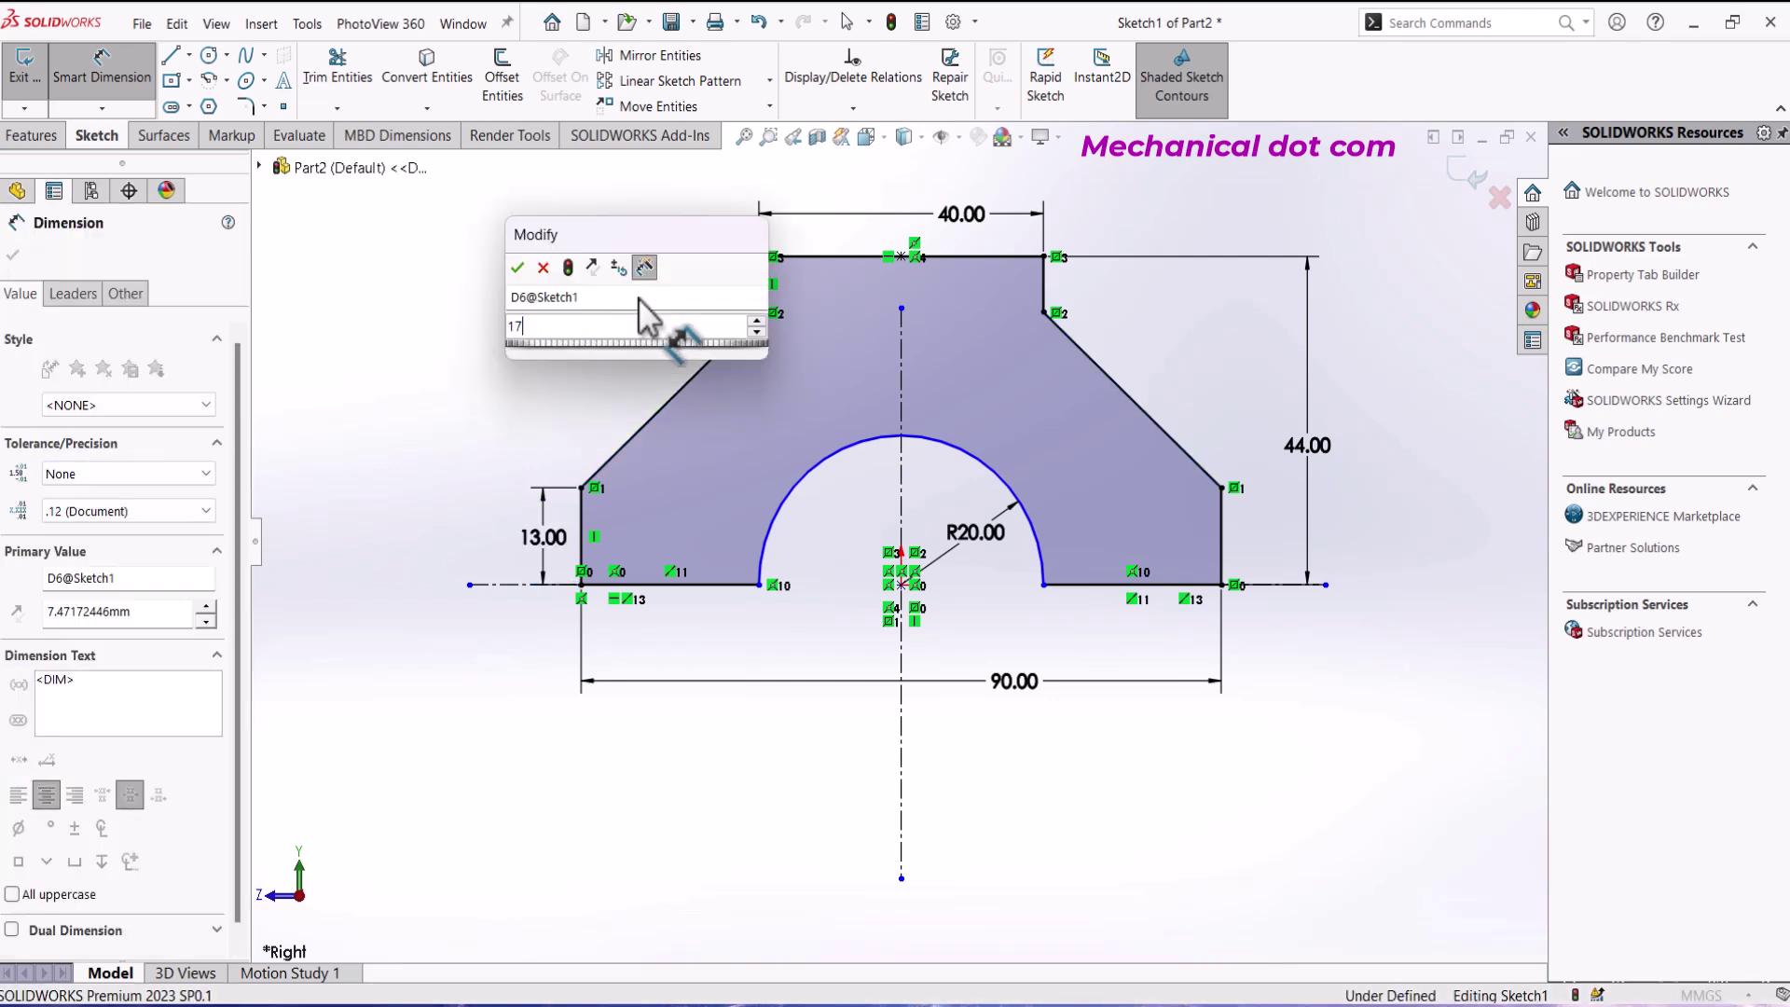
pyautogui.press('Return')
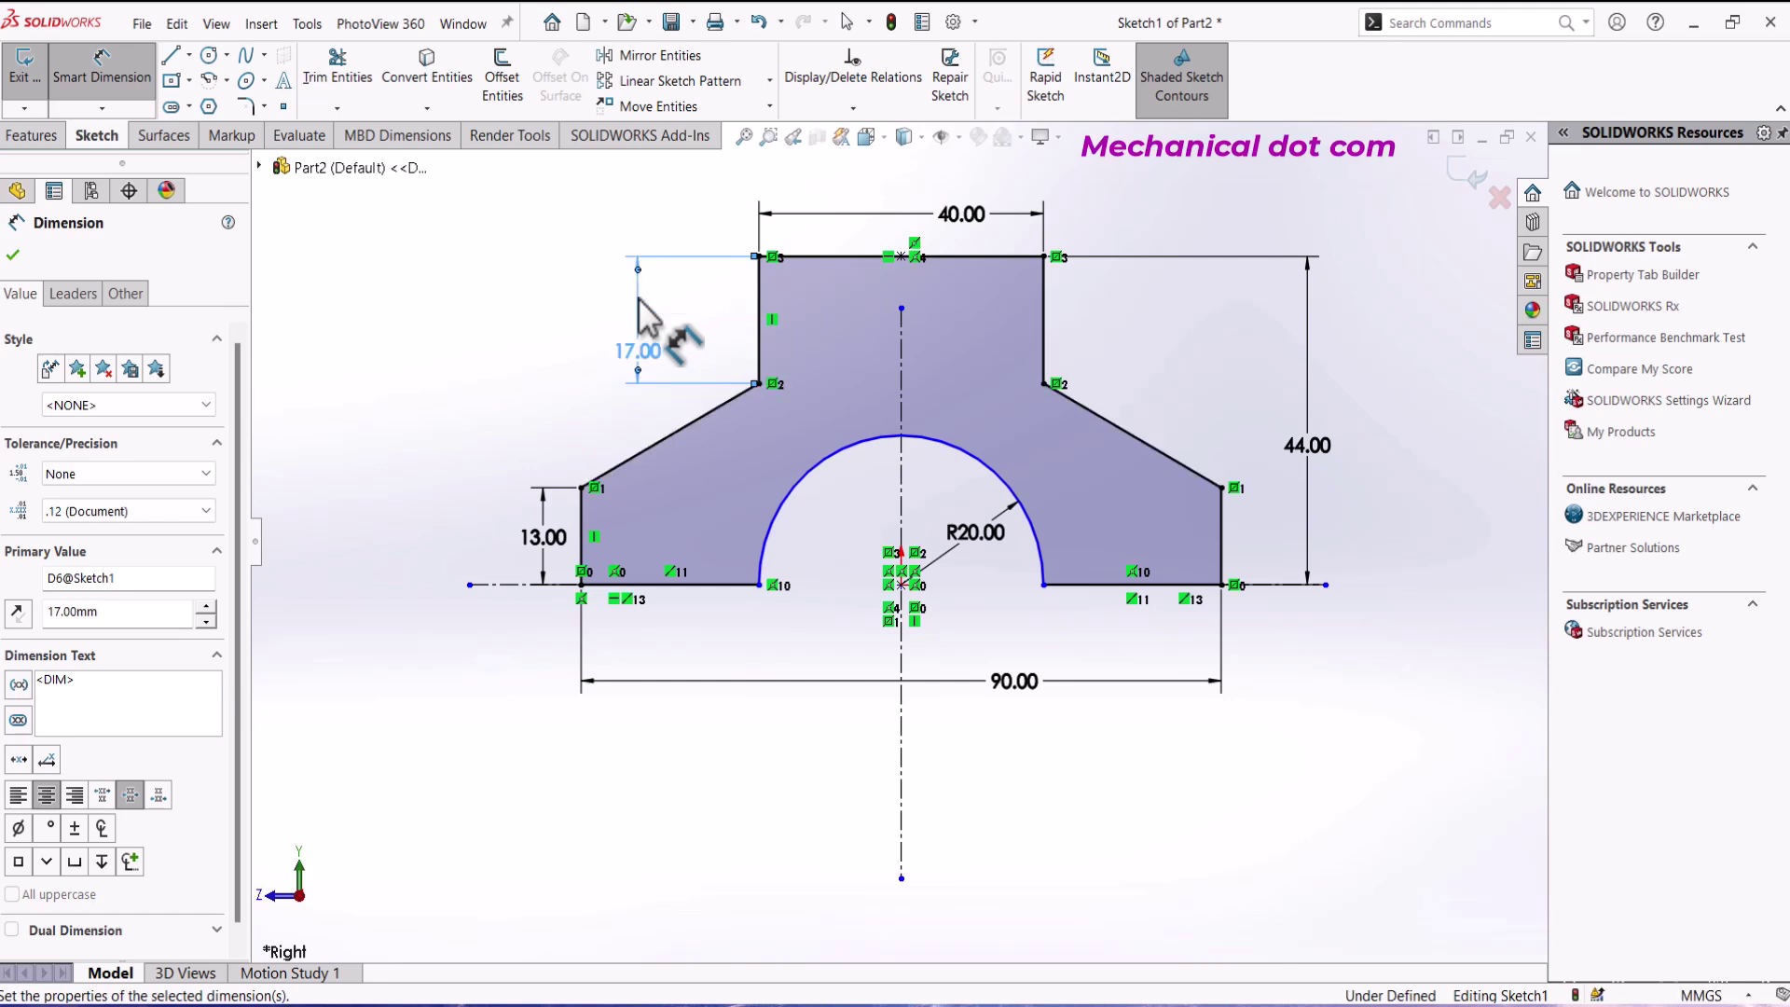
# Step: Extrude the profile as a boss with a Mid Plane end condition and a depth of 36 mm
pyautogui.click(13, 138)
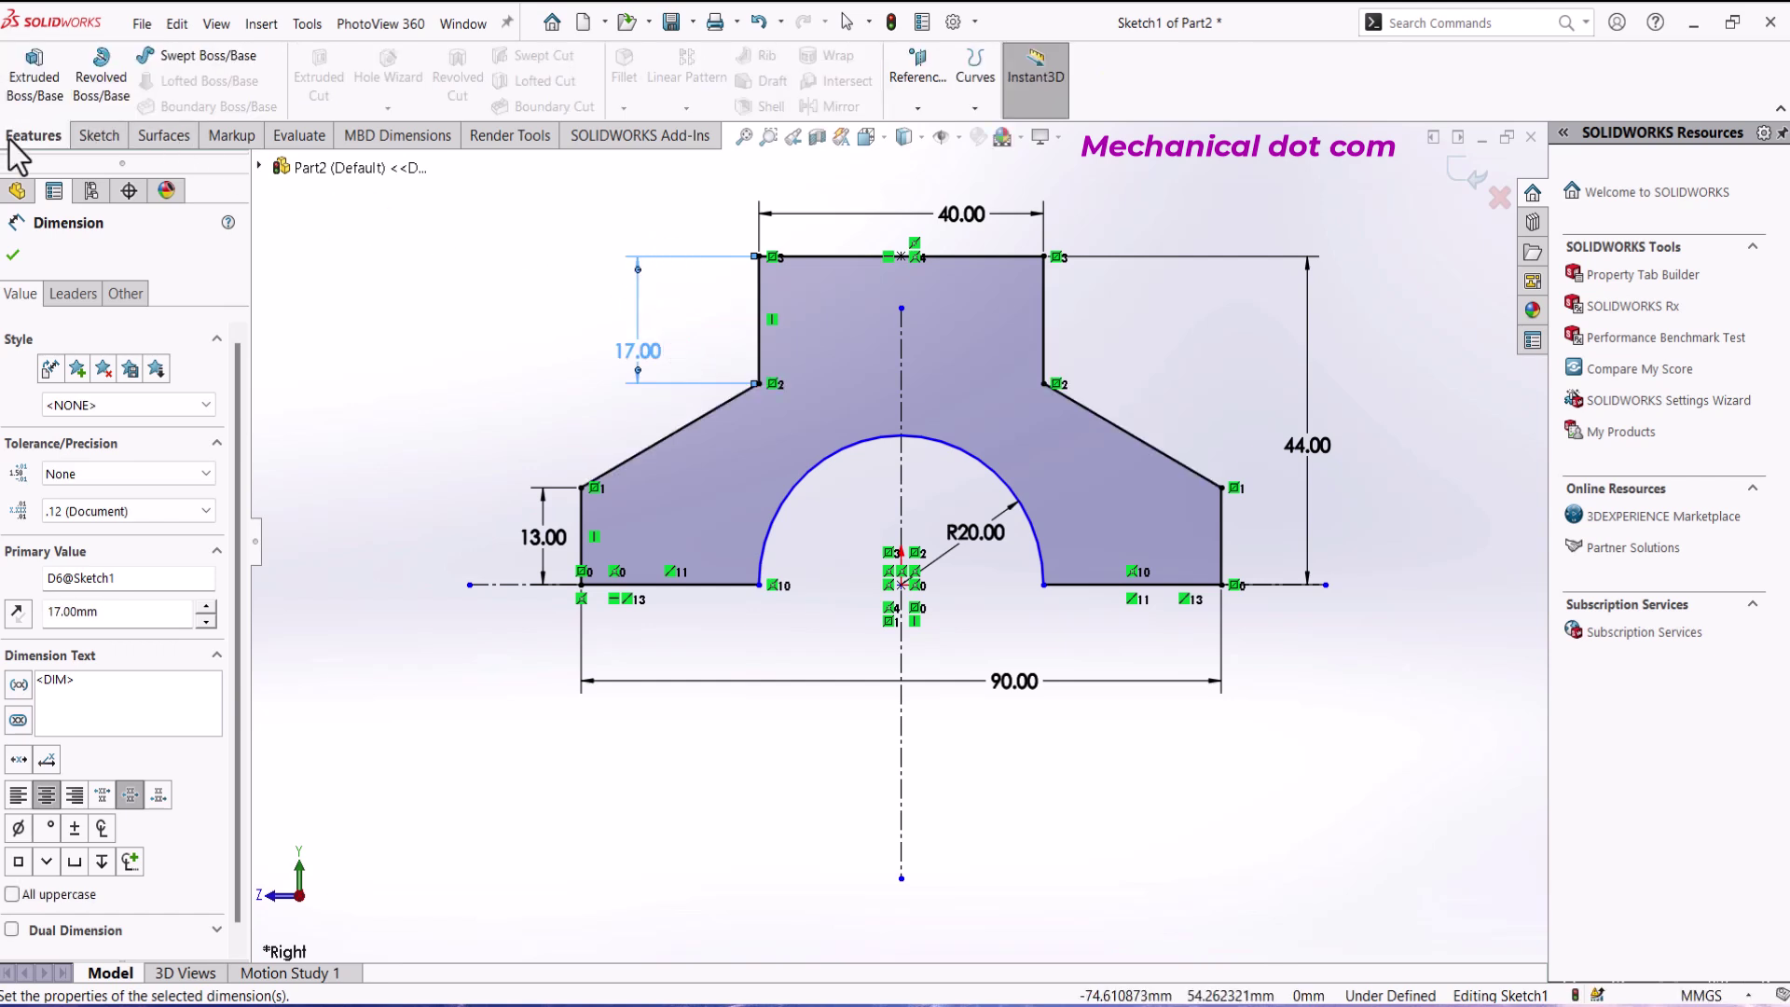
pyautogui.click(35, 91)
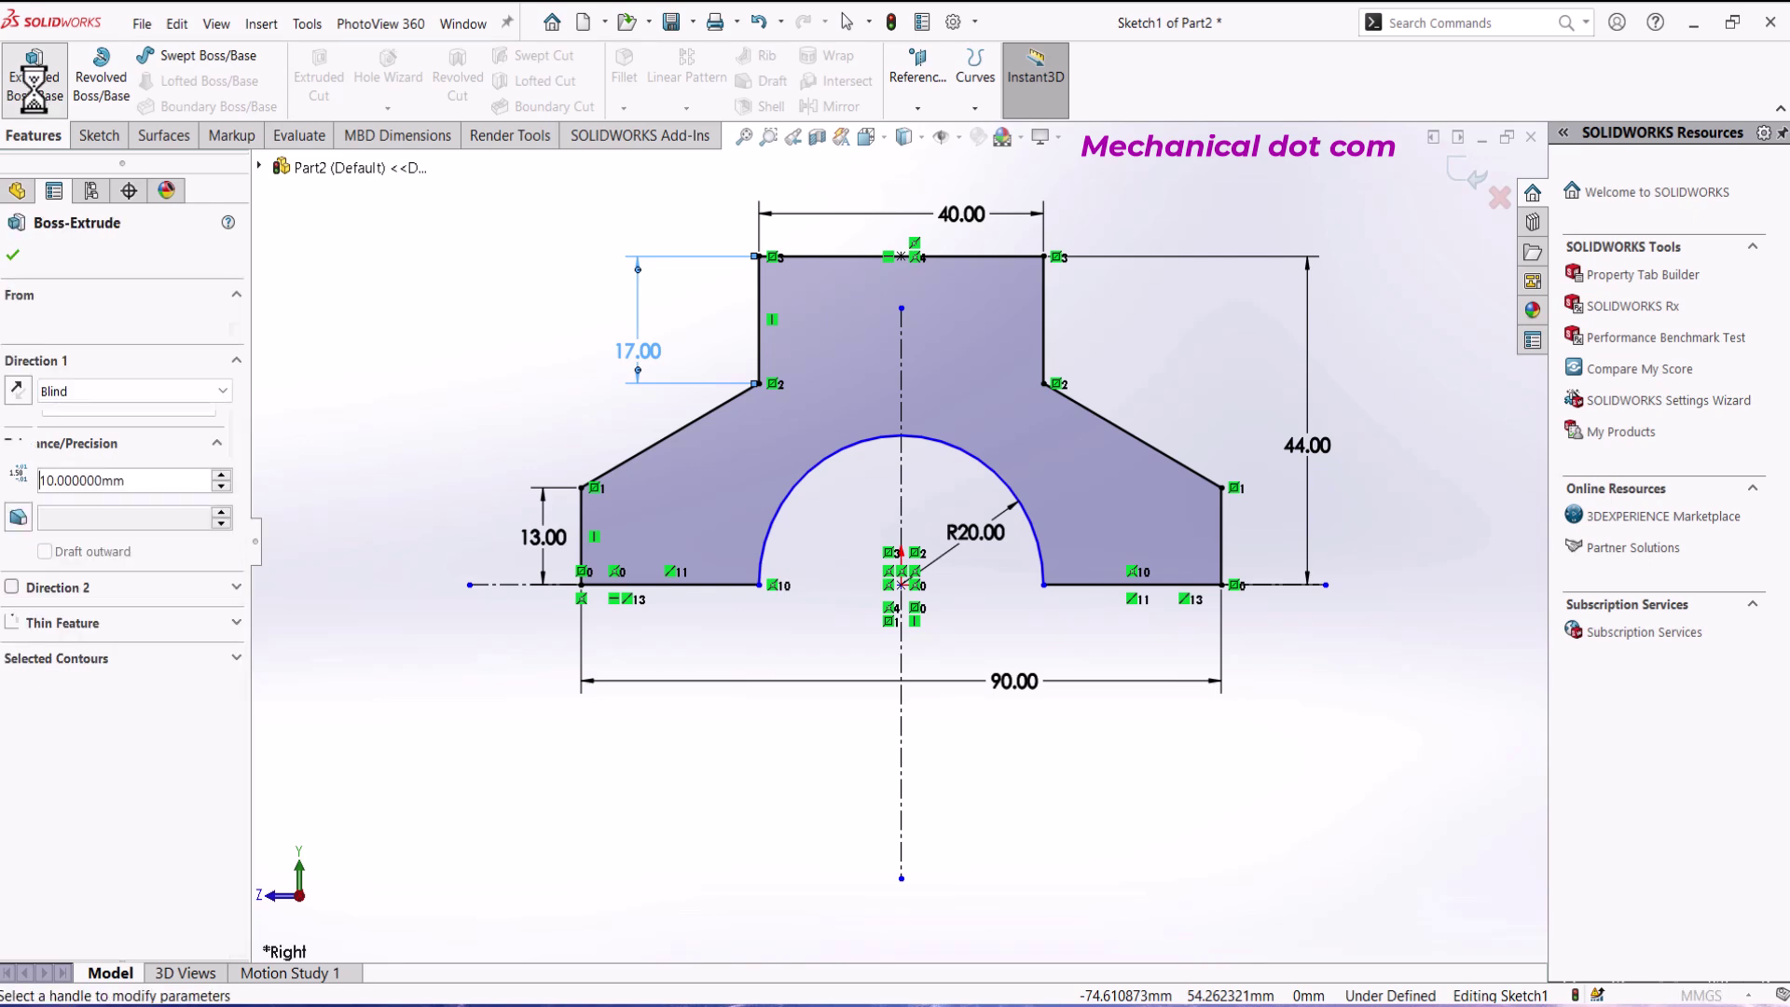
pyautogui.click(52, 390)
pyautogui.click(84, 501)
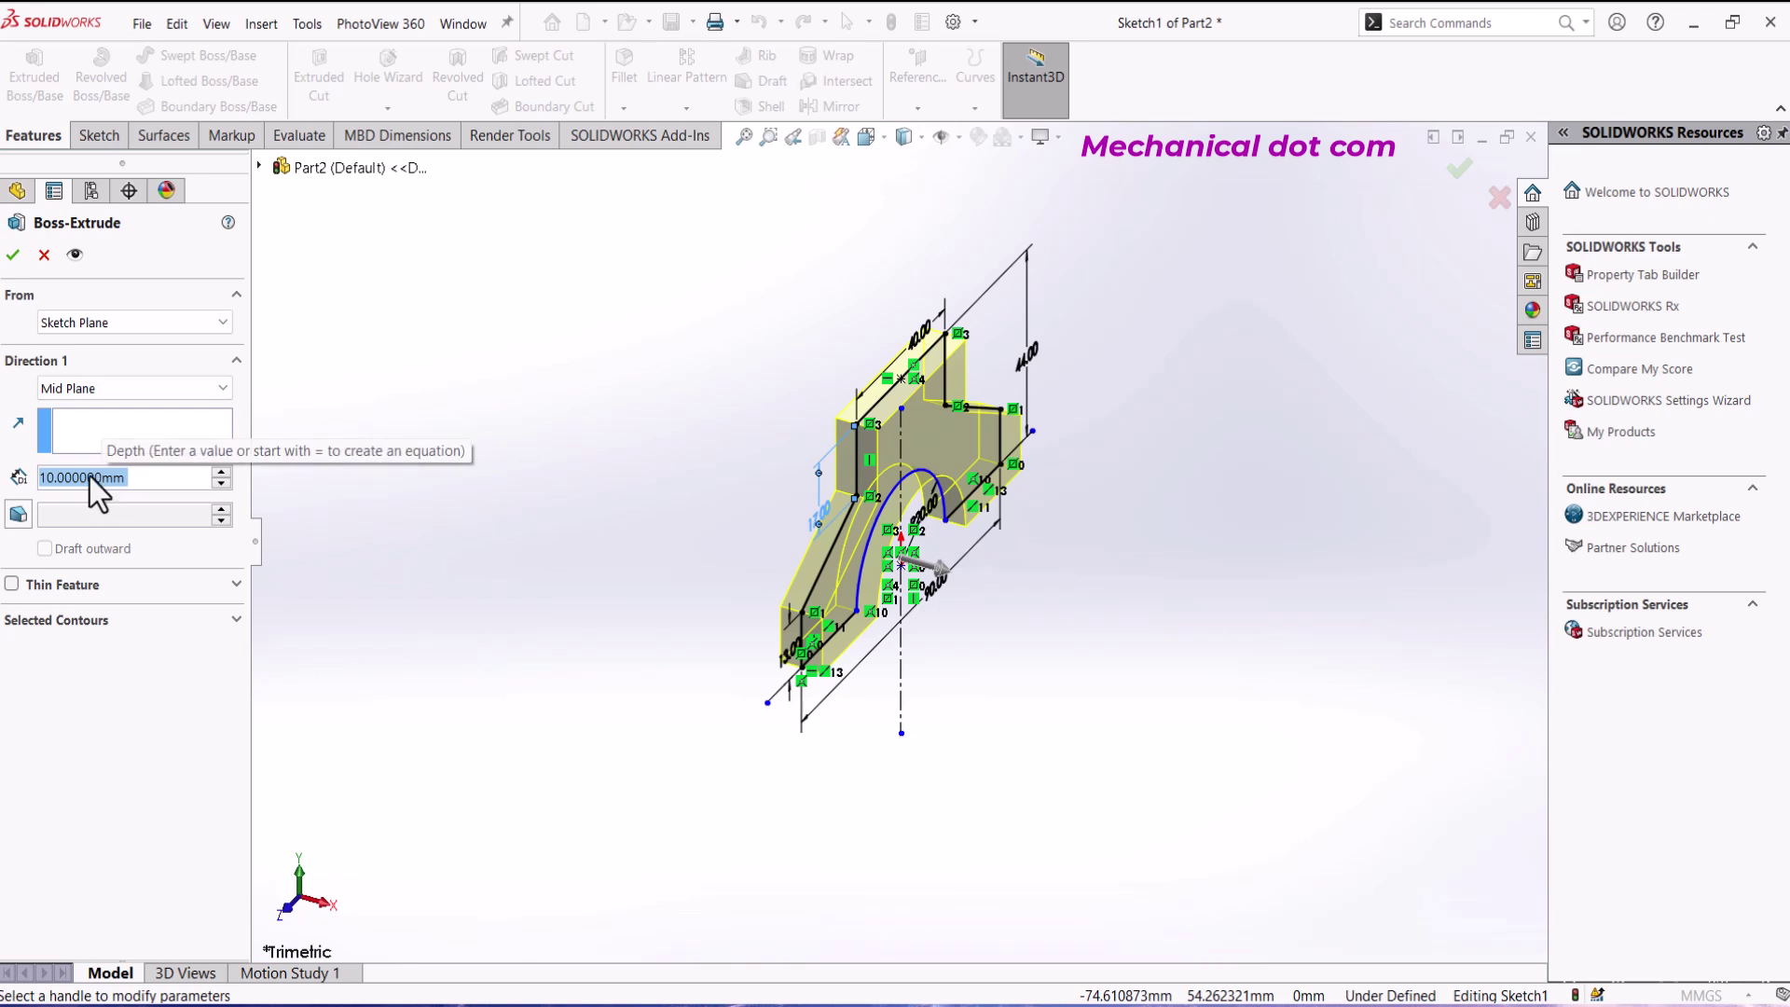
pyautogui.write('36')
pyautogui.press('Return')
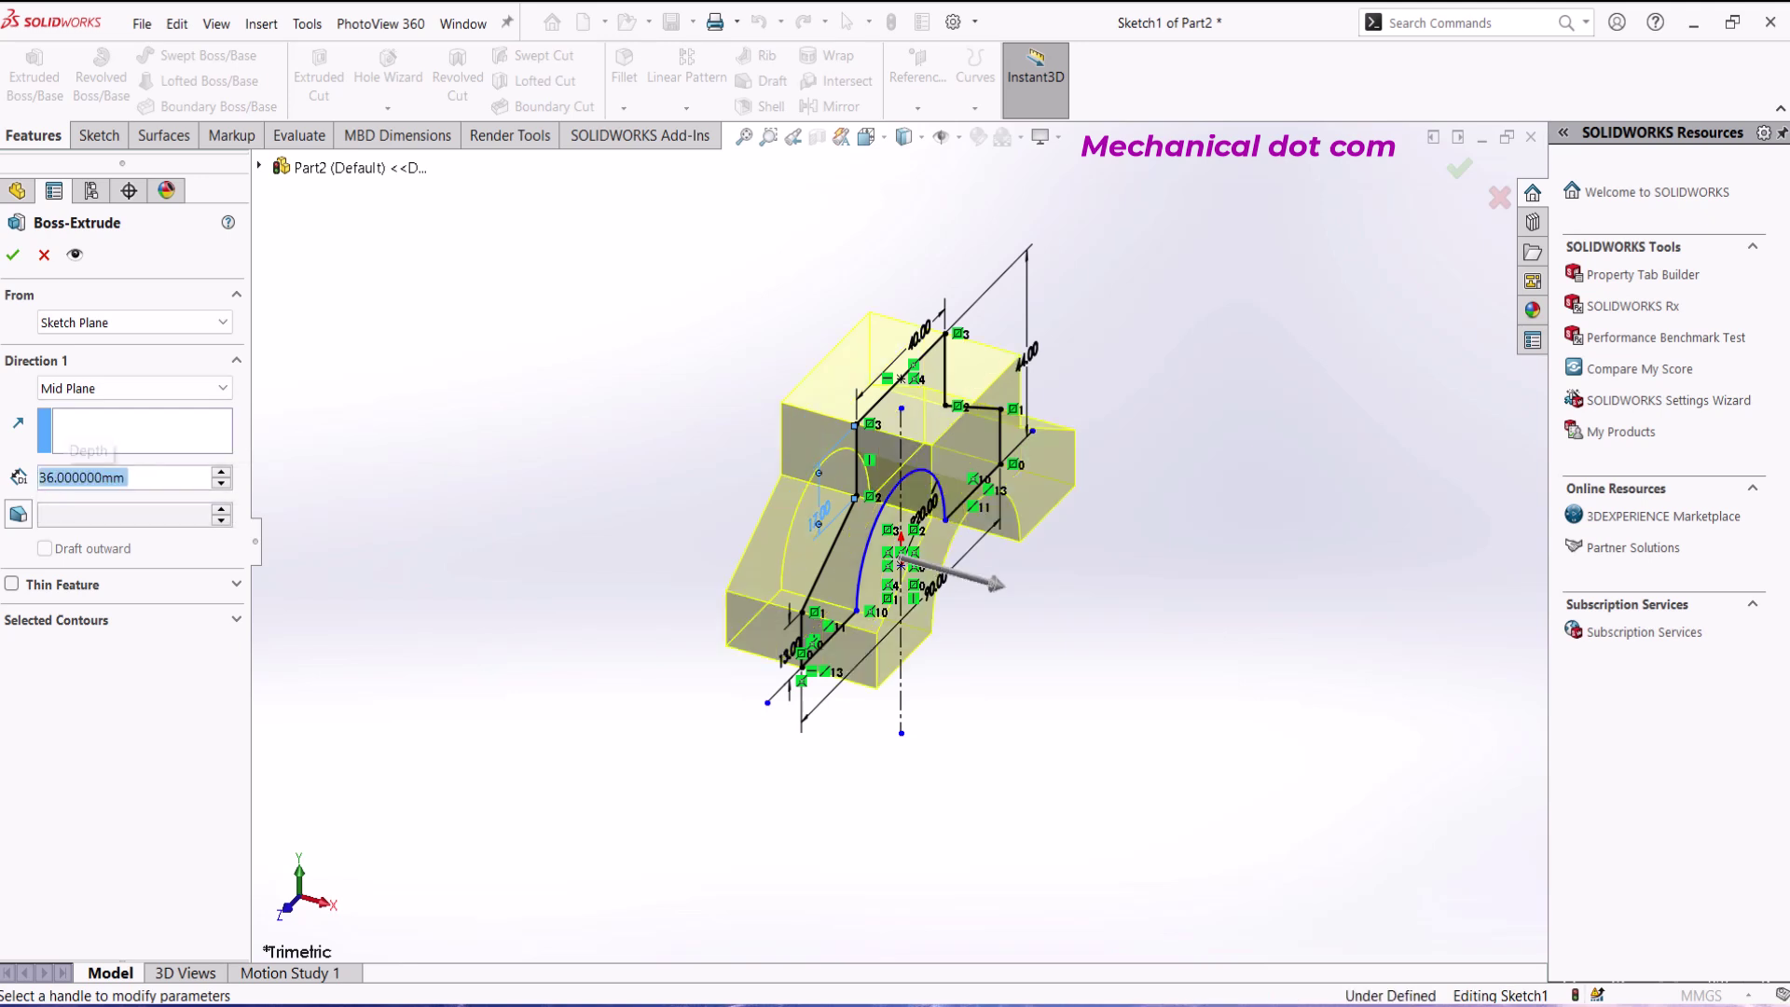
pyautogui.click(12, 254)
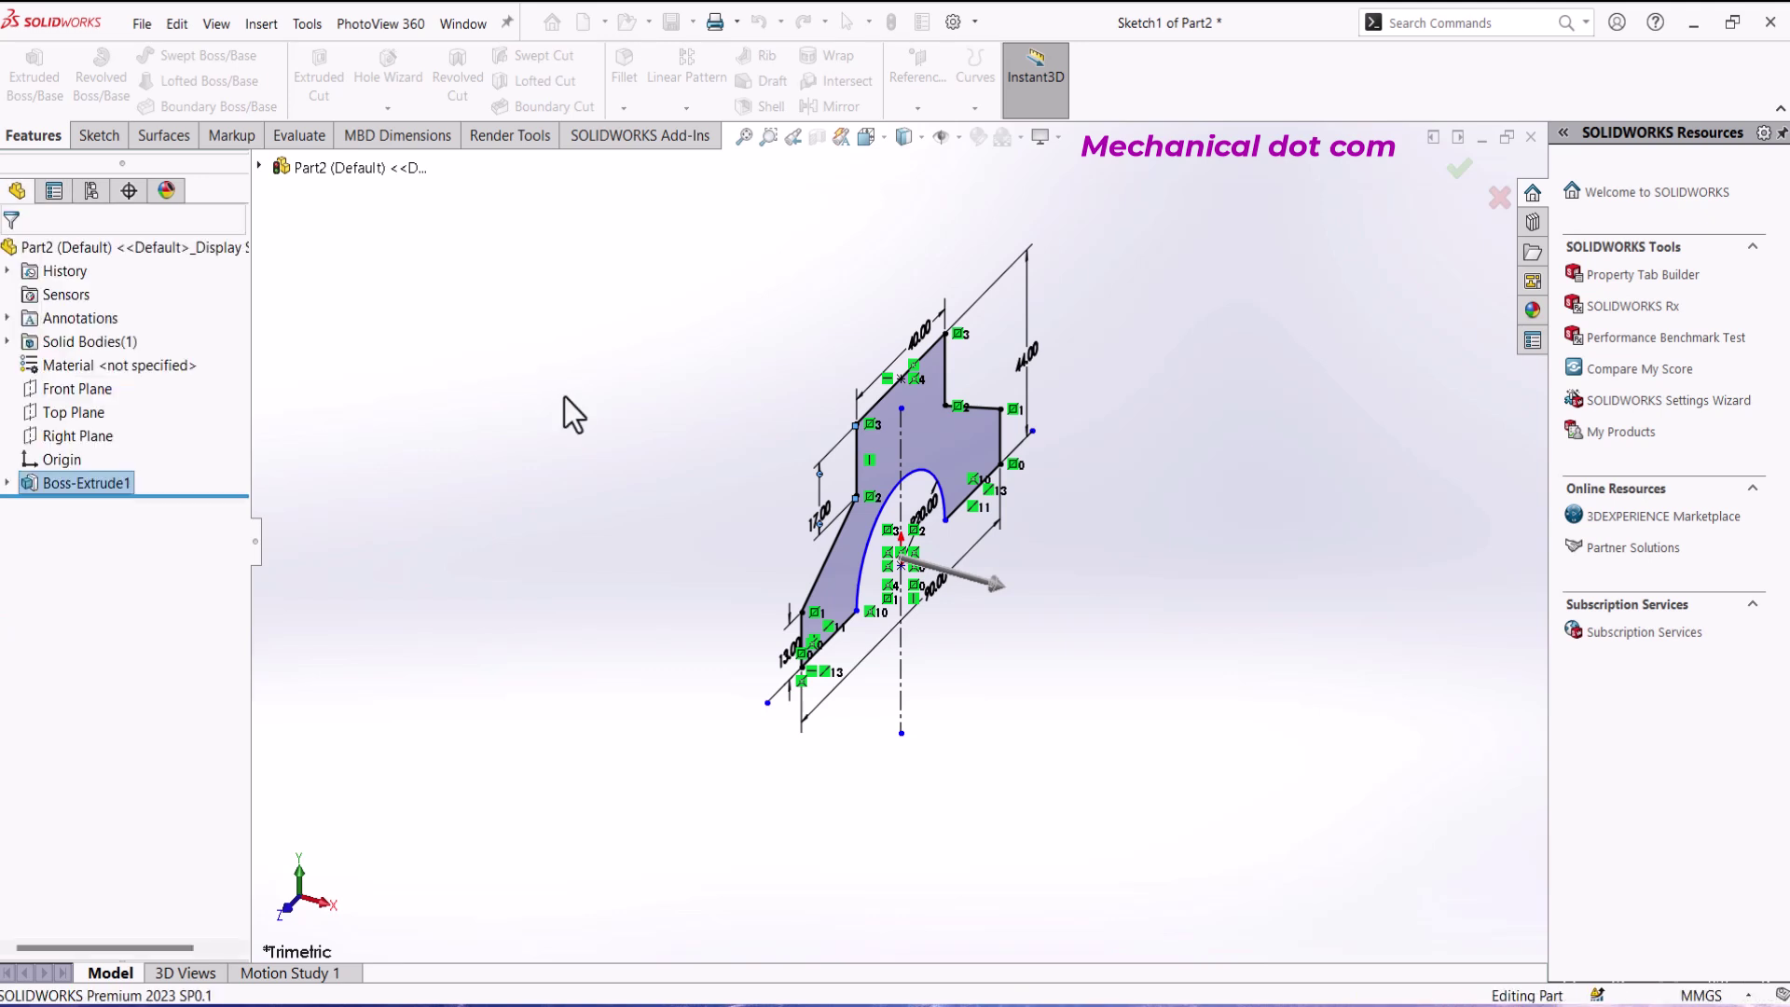
# Step: Start a sketch on the block's top face and draw a circle with a radius of about 10 mm centred on the origin
pyautogui.click(746, 138)
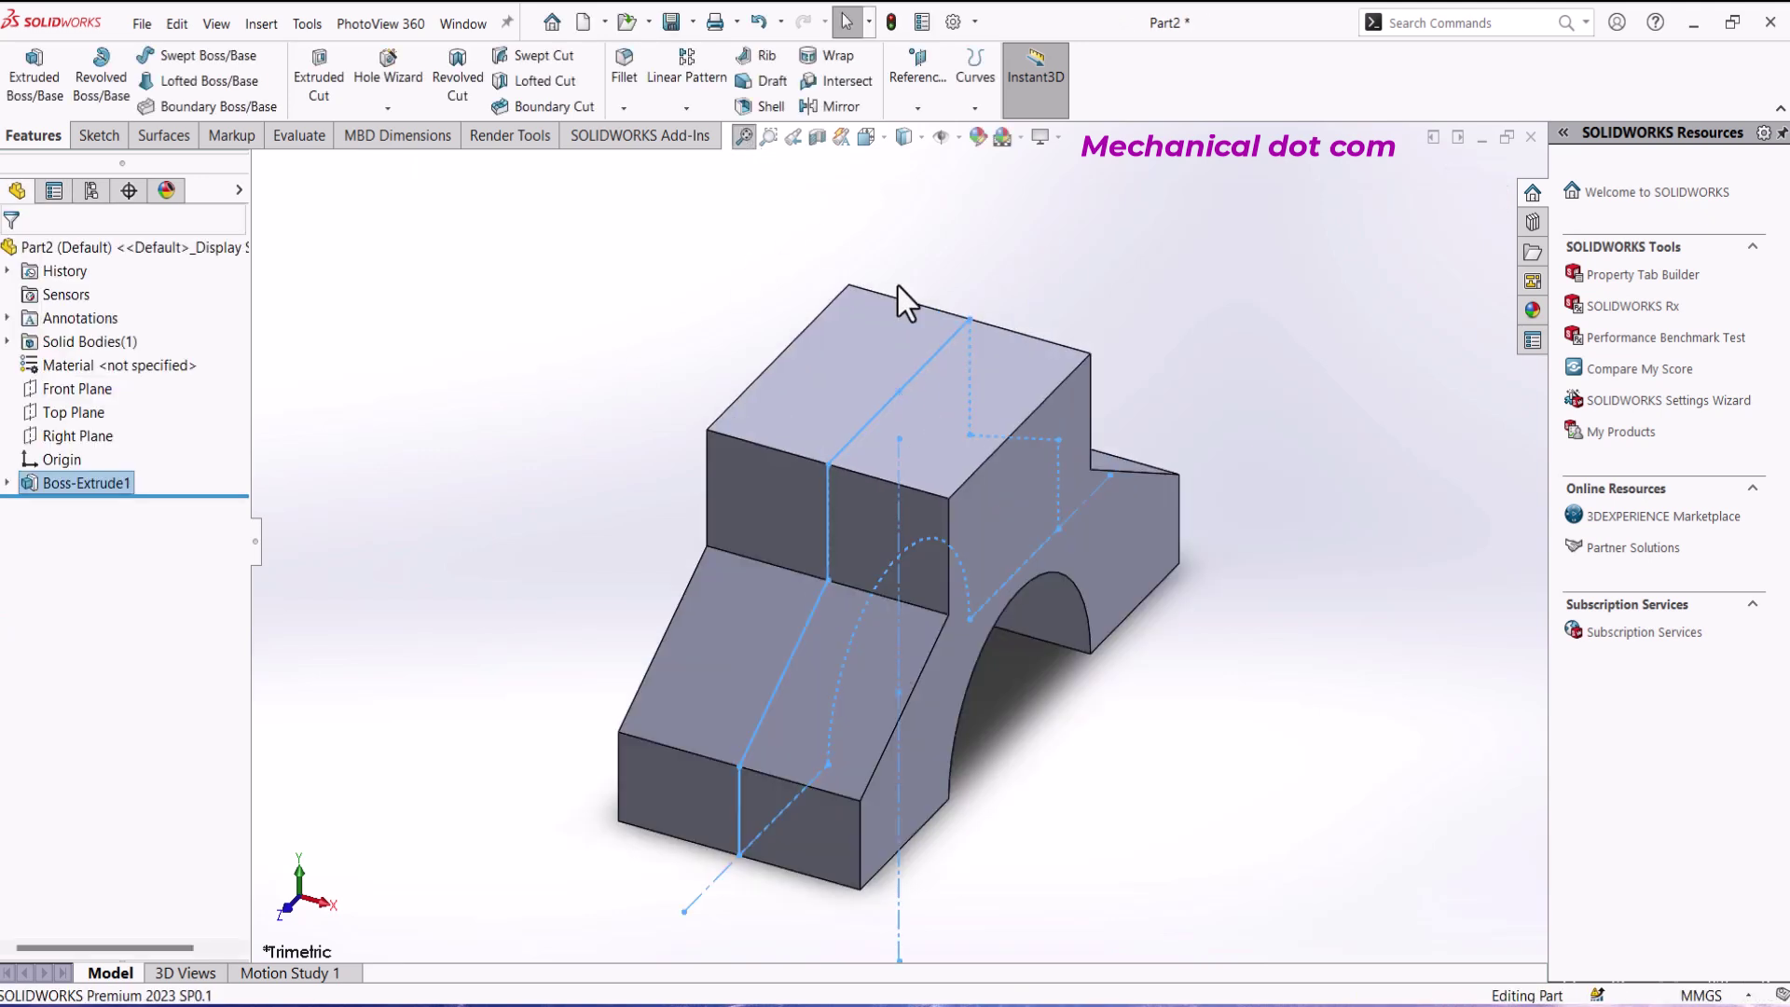
pyautogui.click(893, 362)
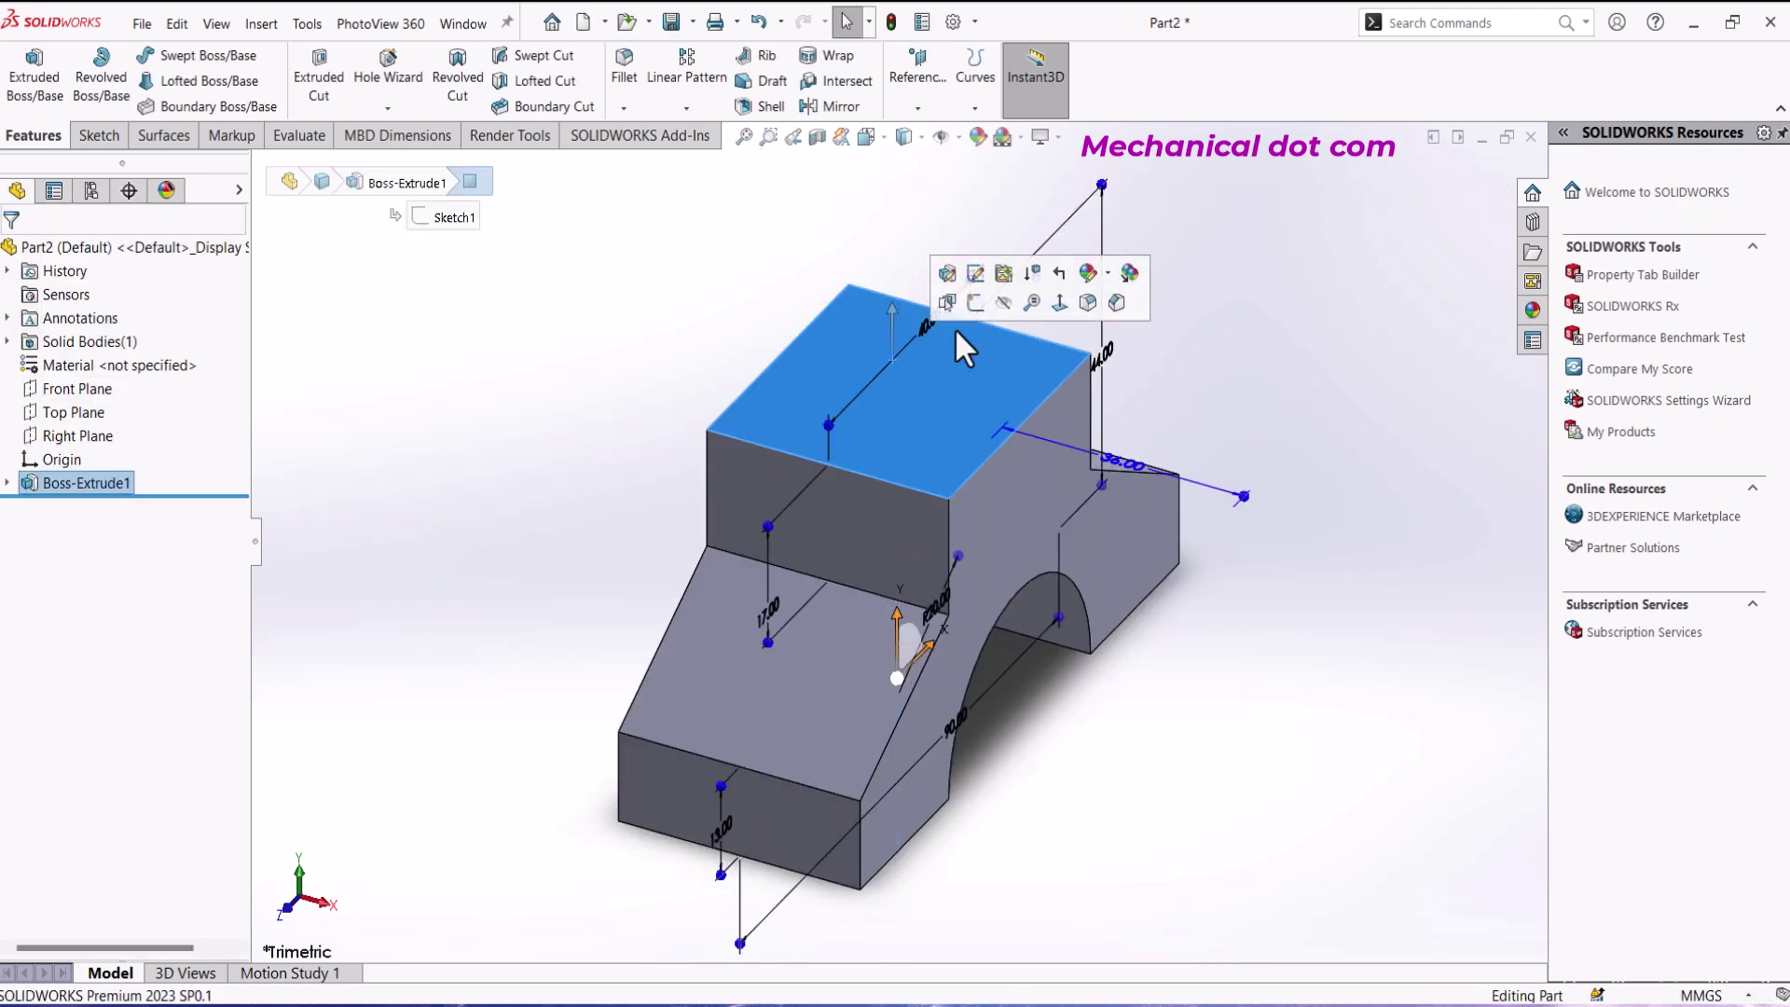
pyautogui.click(968, 309)
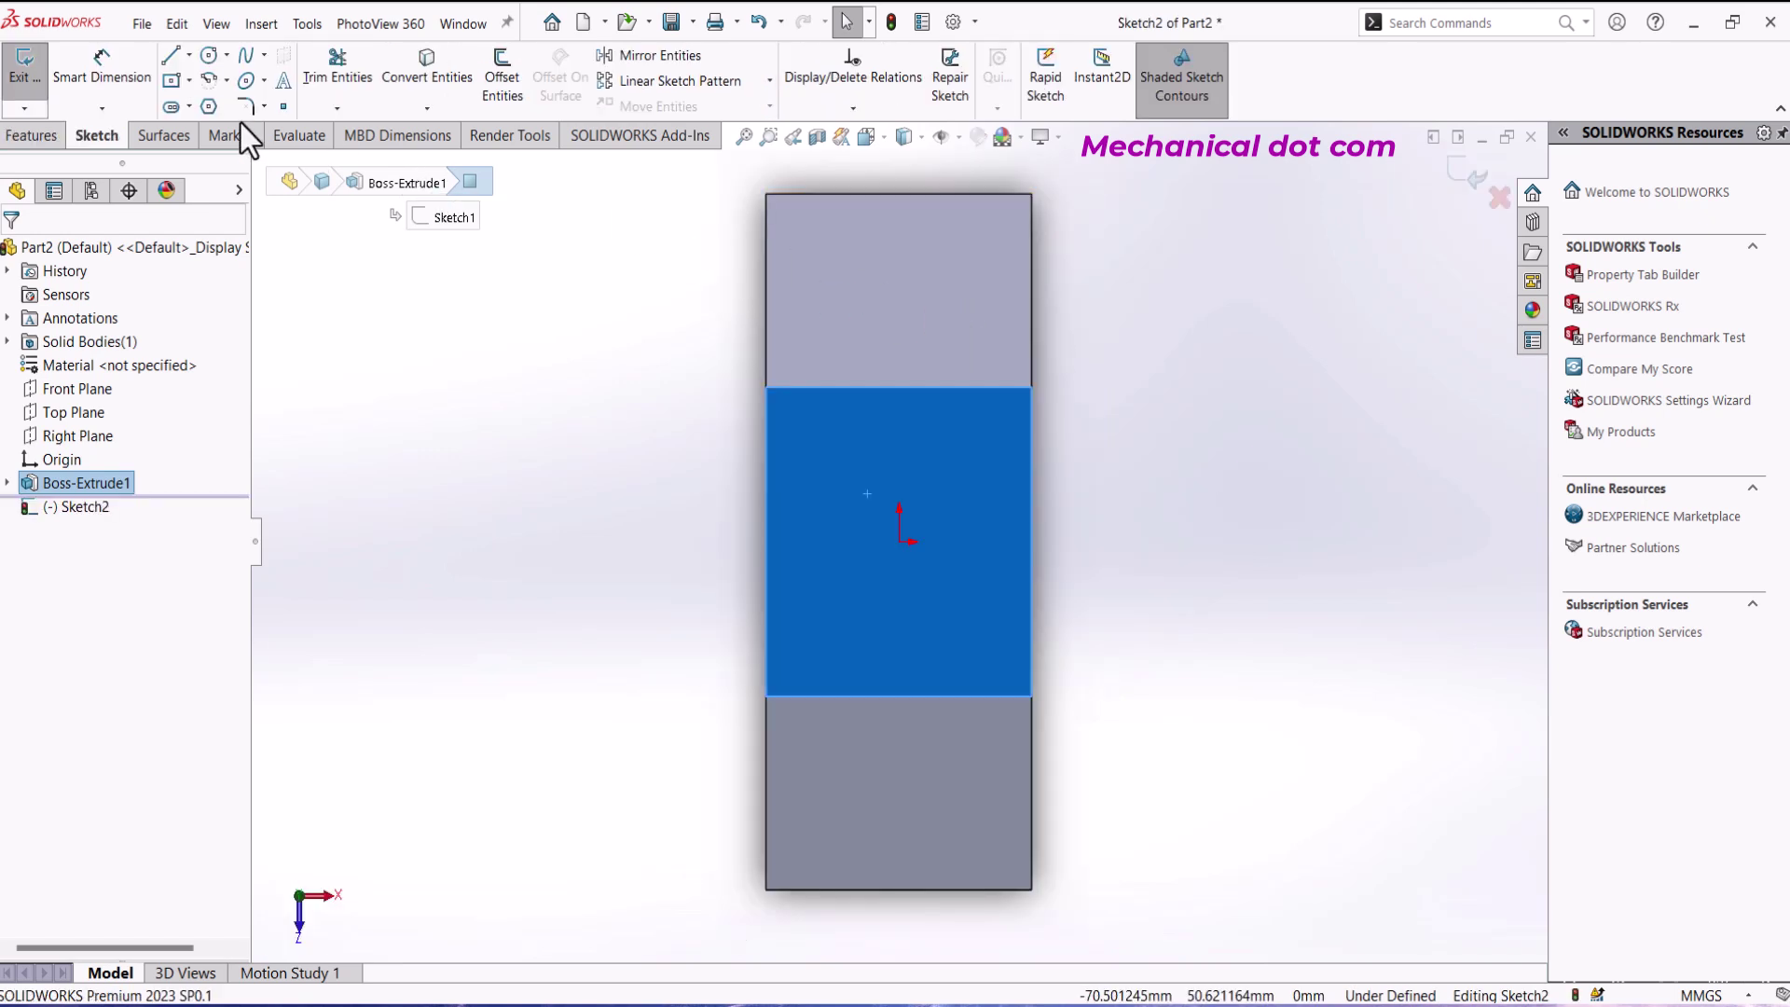
pyautogui.click(898, 542)
pyautogui.click(943, 600)
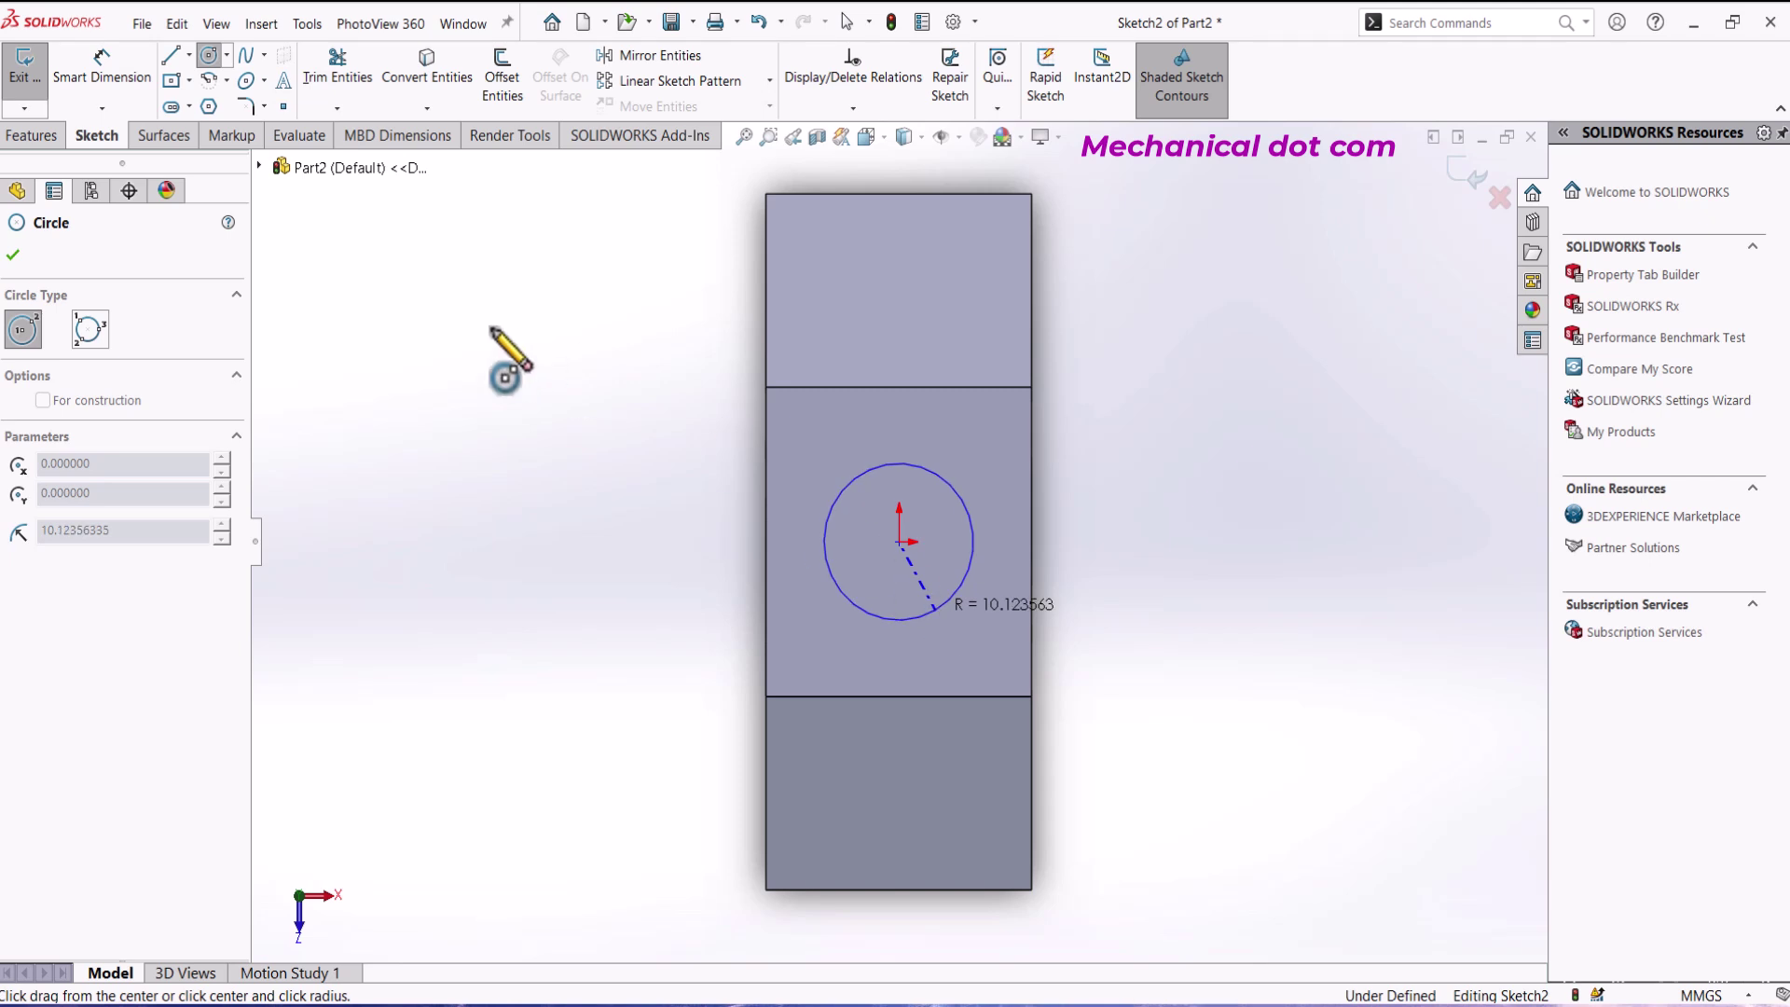
# Step: Dimension the circle's diameter on the top face as 28 mm
pyautogui.click(120, 71)
pyautogui.click(939, 480)
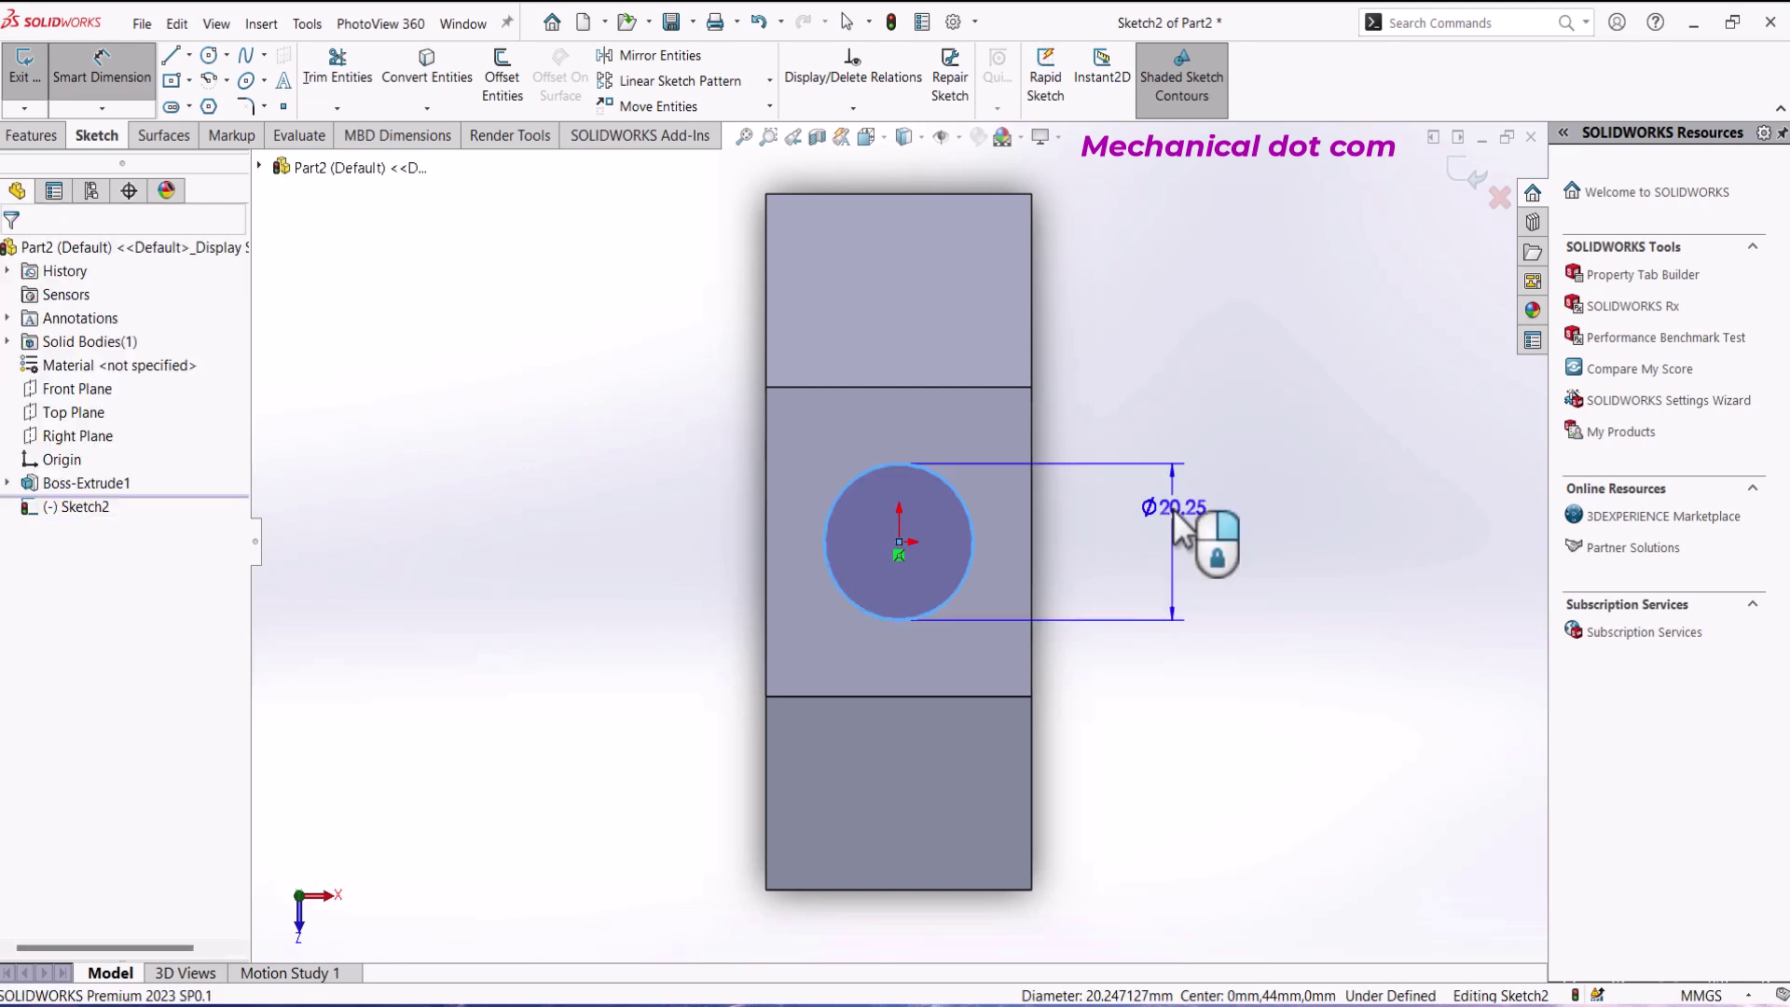
pyautogui.click(1169, 509)
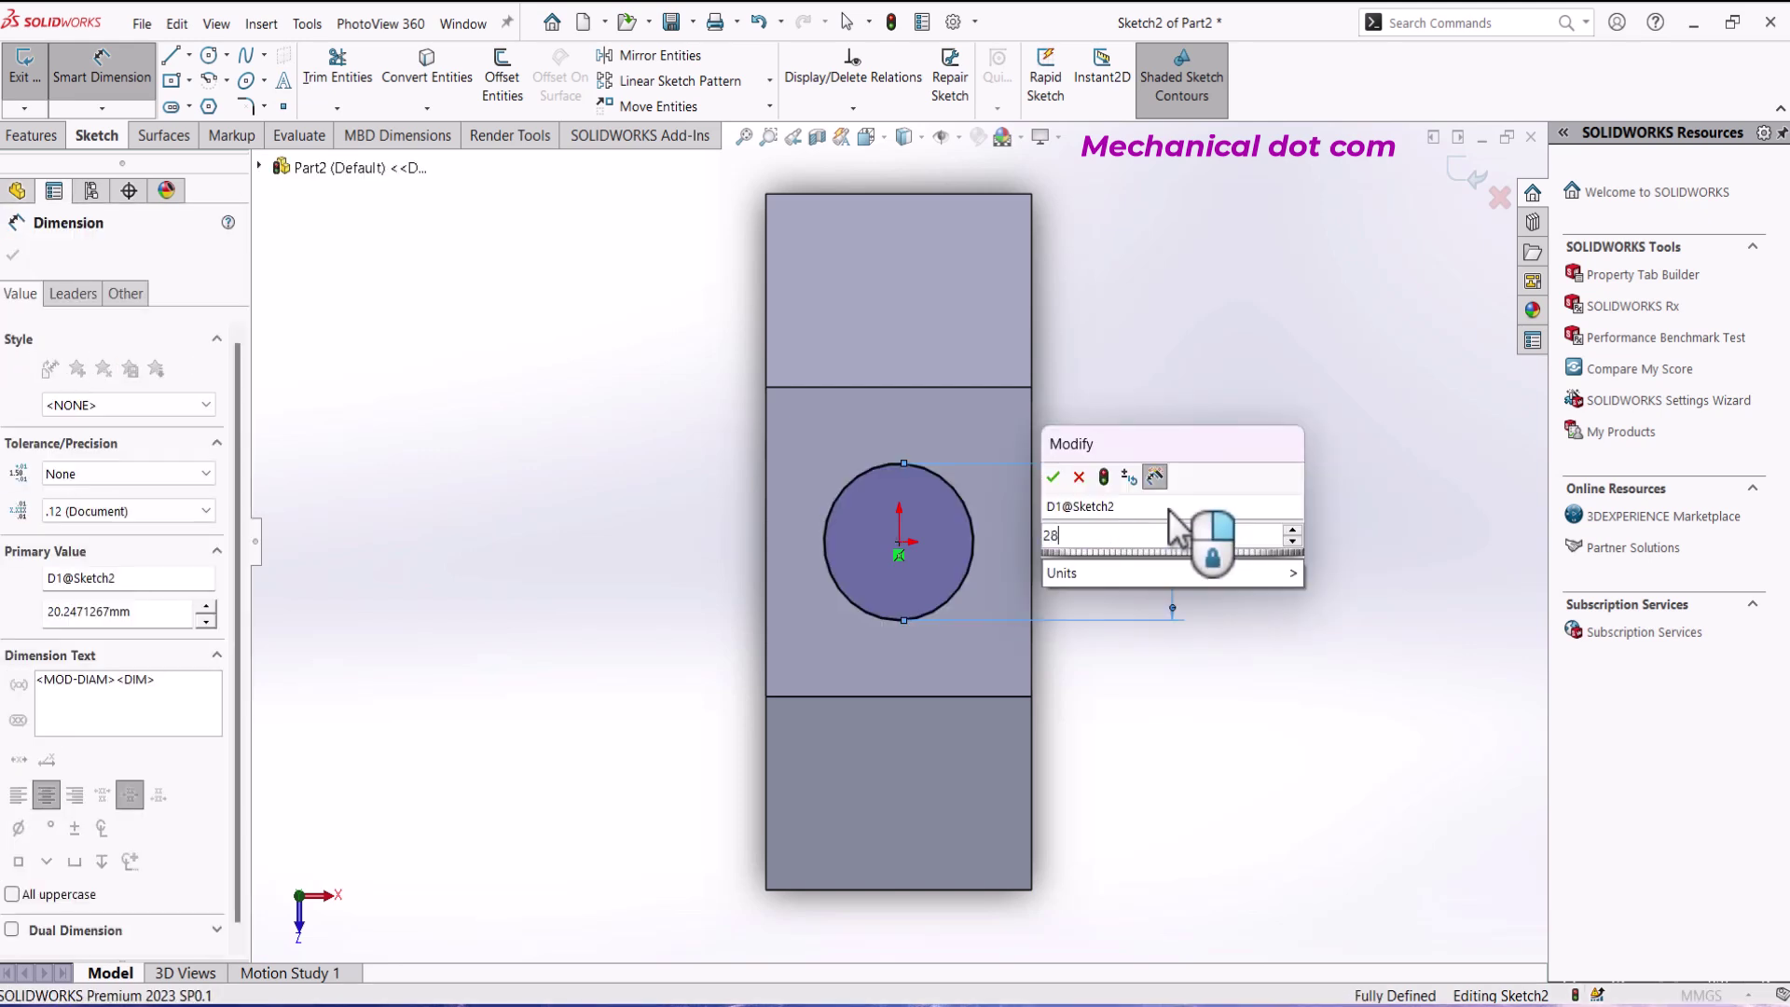
pyautogui.press('Return')
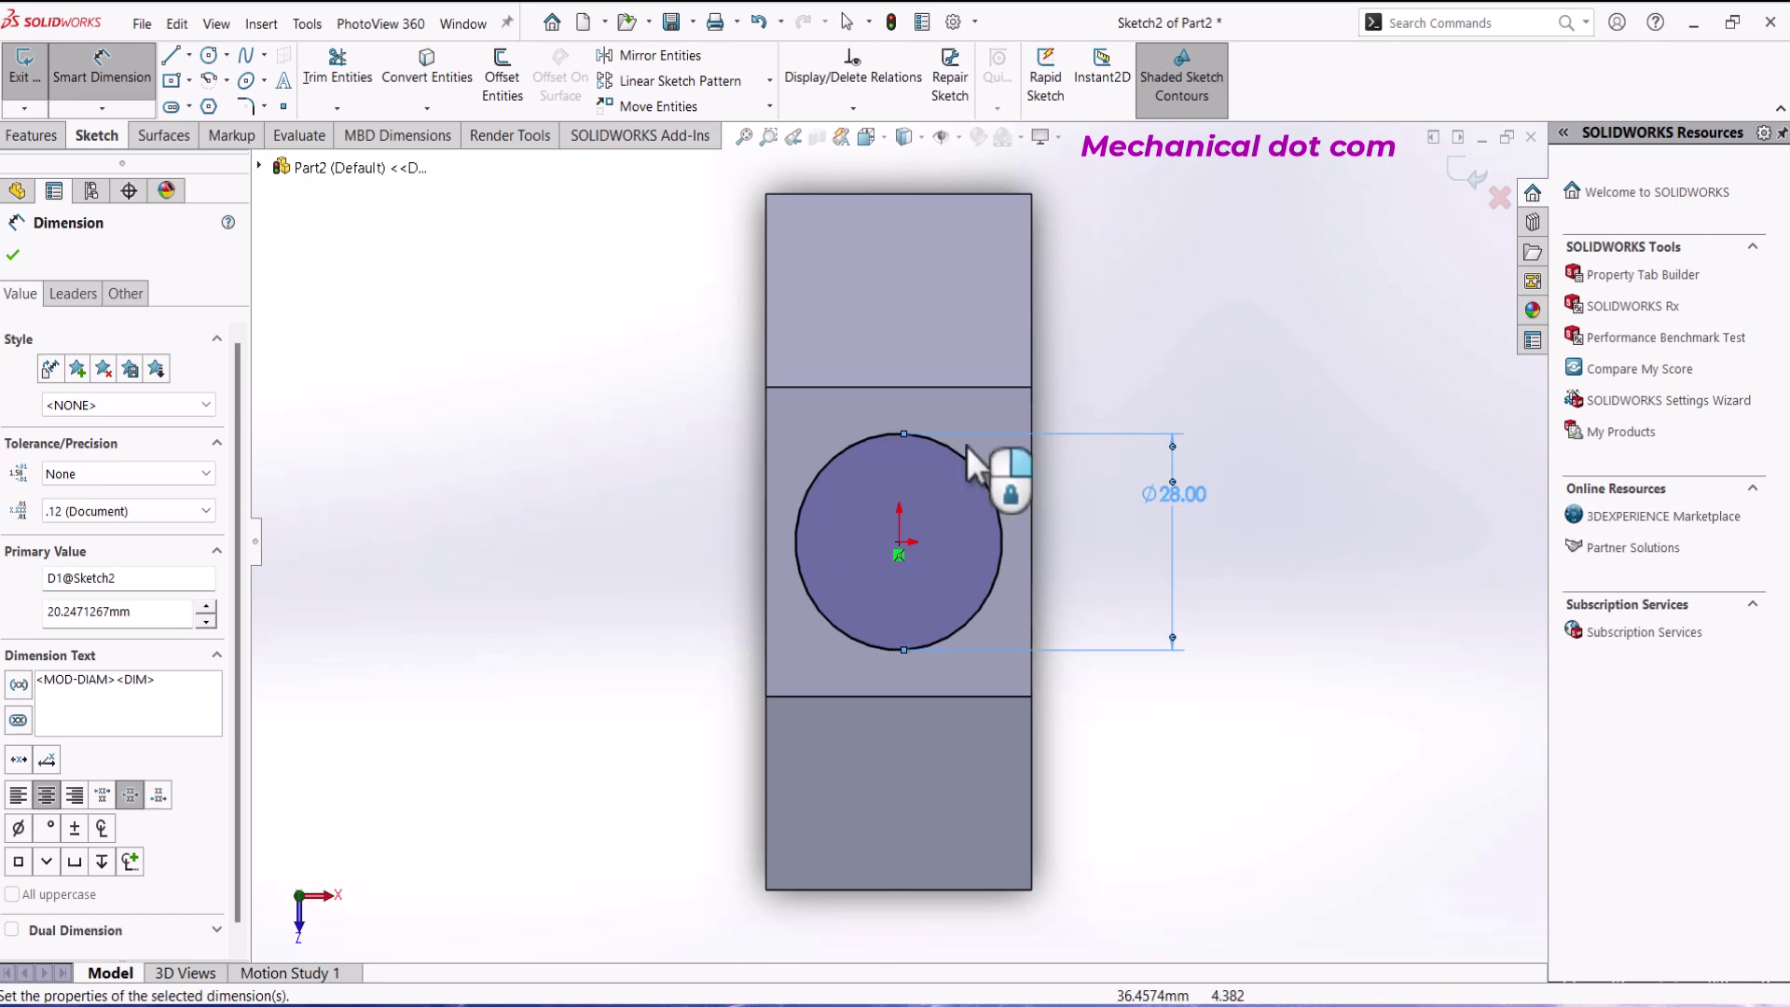
# Step: Cut the 28 mm circle down through the block with an extruded cut set to Through All
pyautogui.click(13, 139)
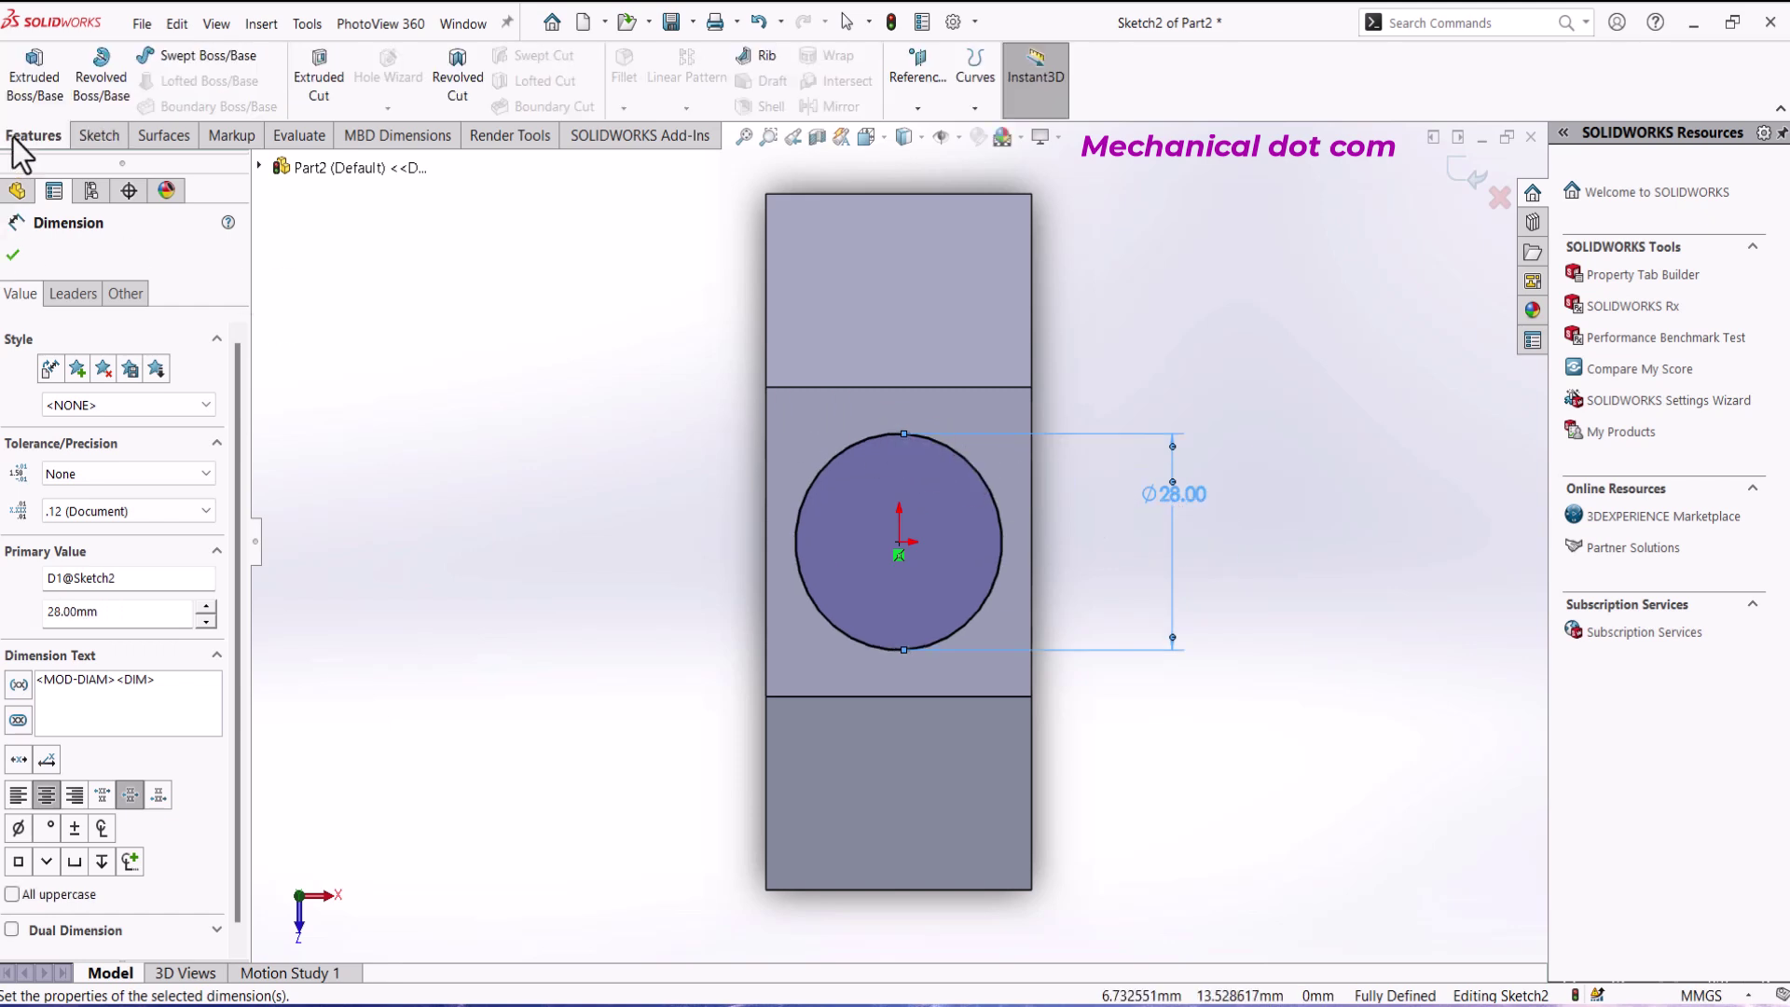
pyautogui.click(297, 70)
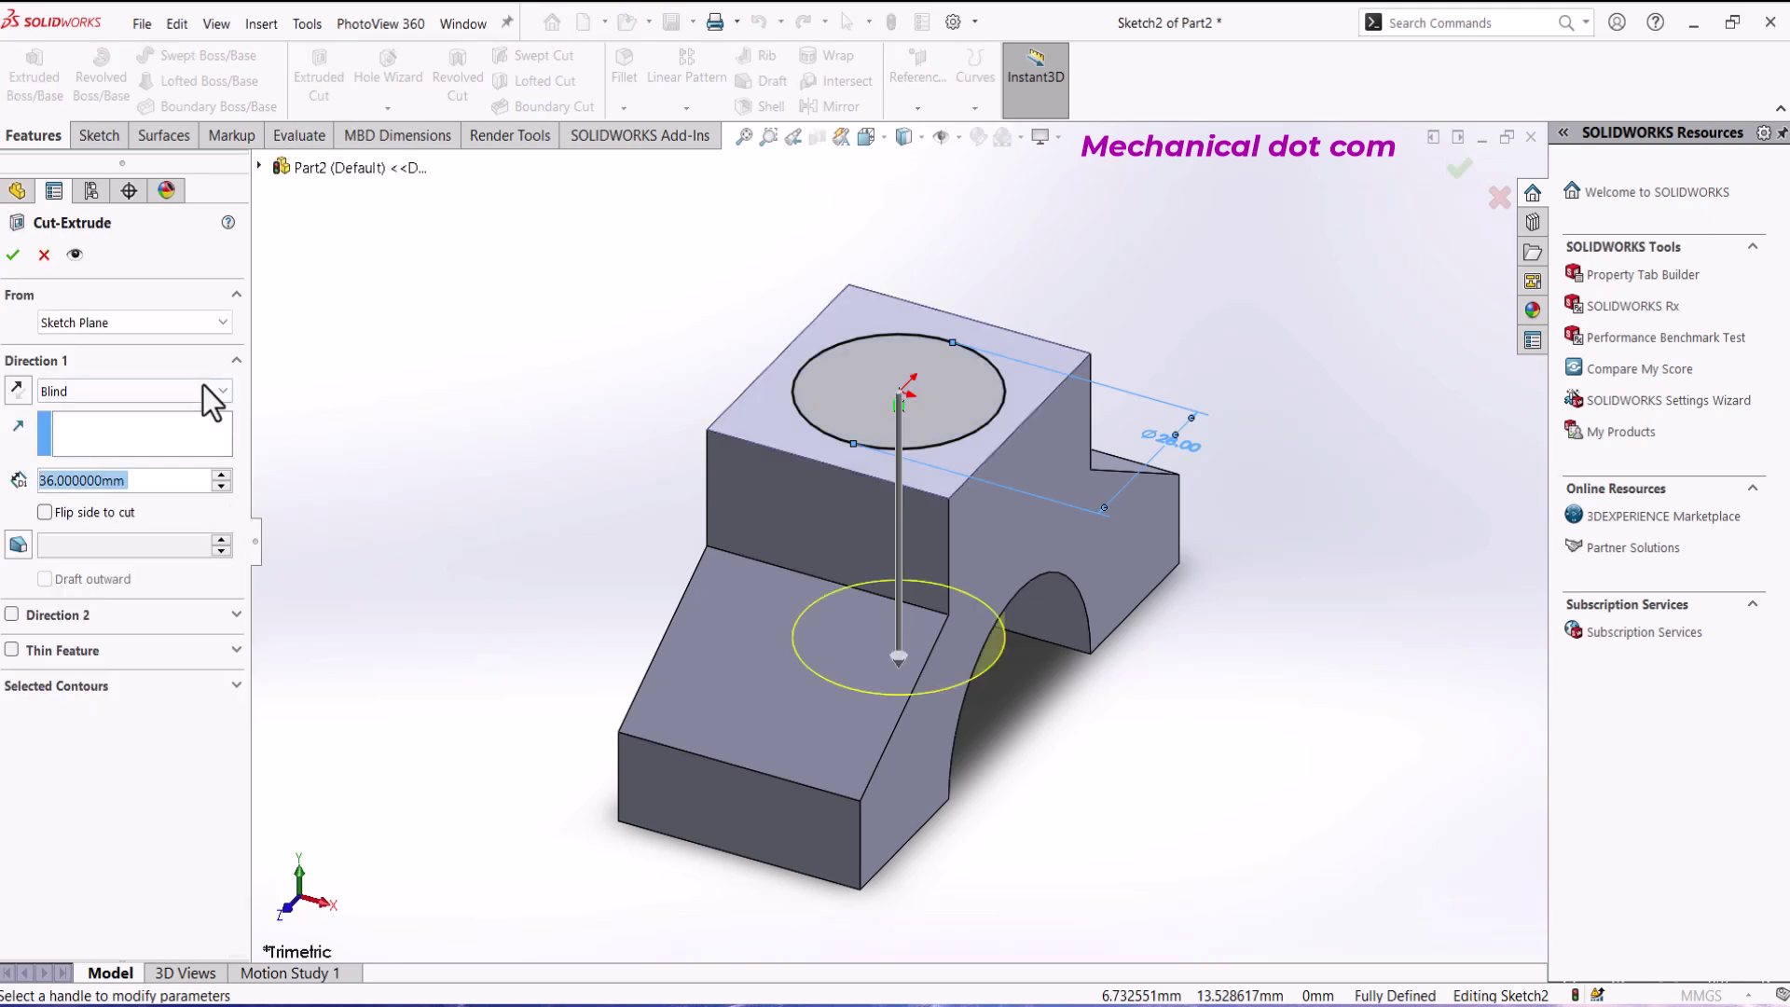
pyautogui.click(203, 388)
pyautogui.click(199, 431)
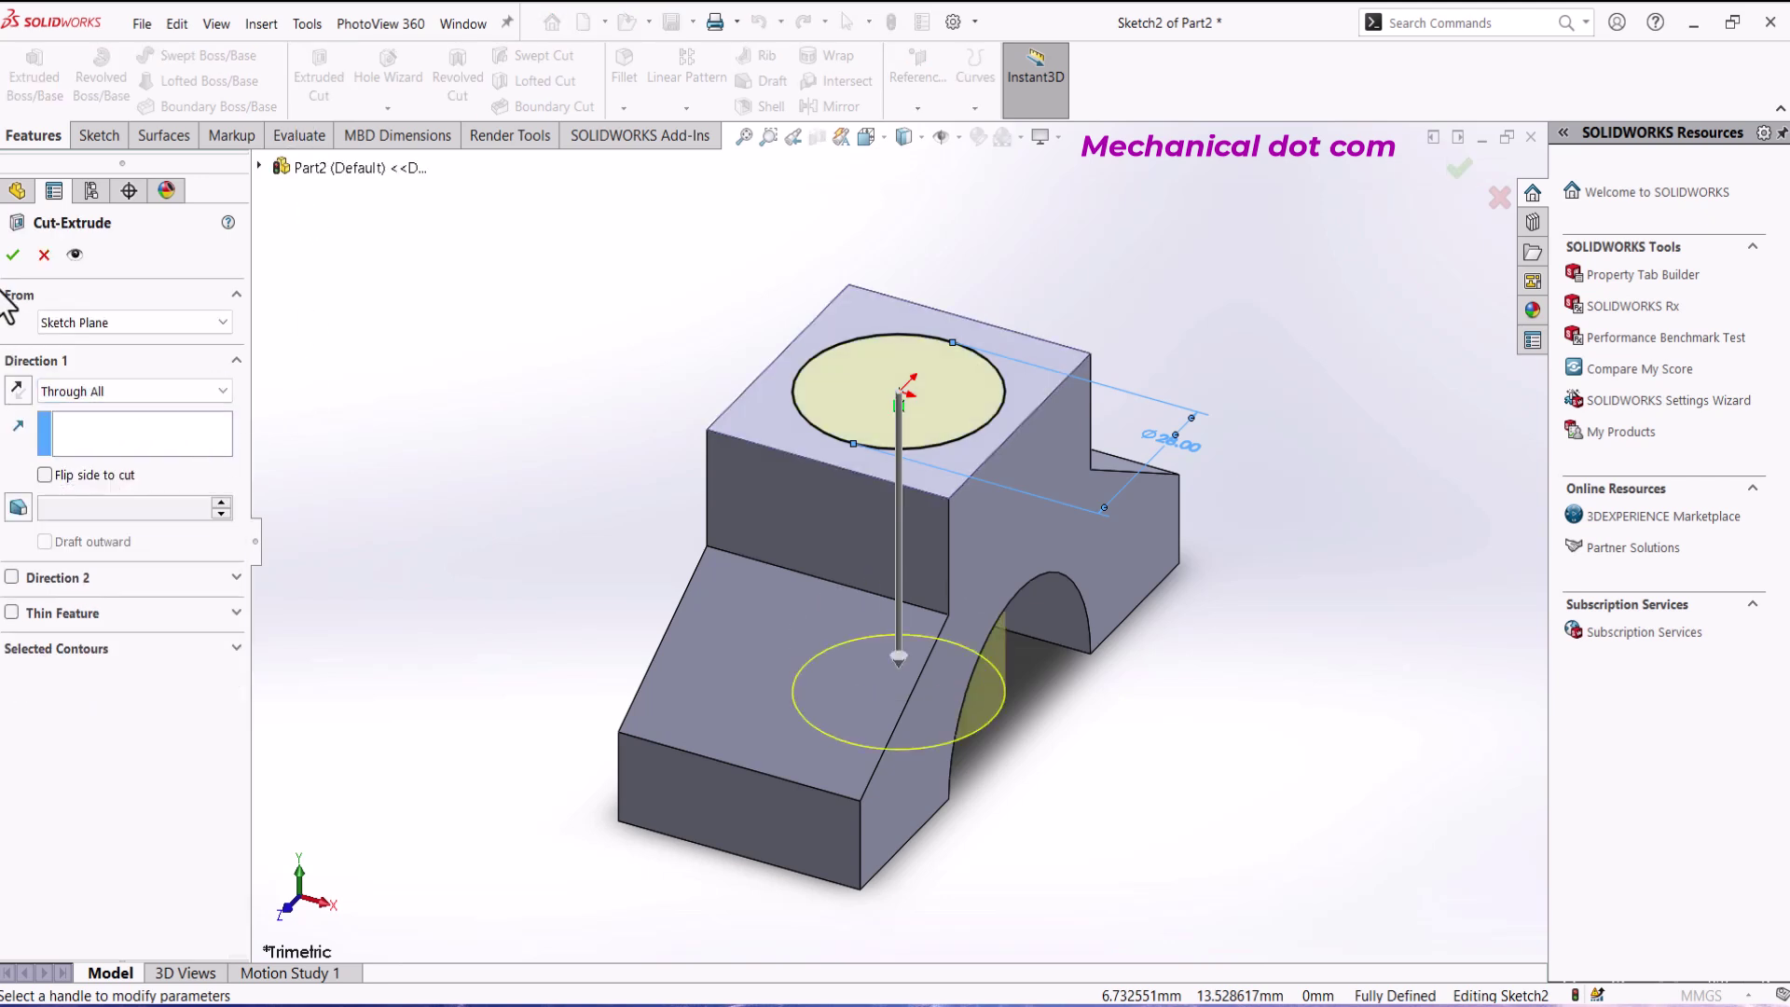
pyautogui.click(14, 254)
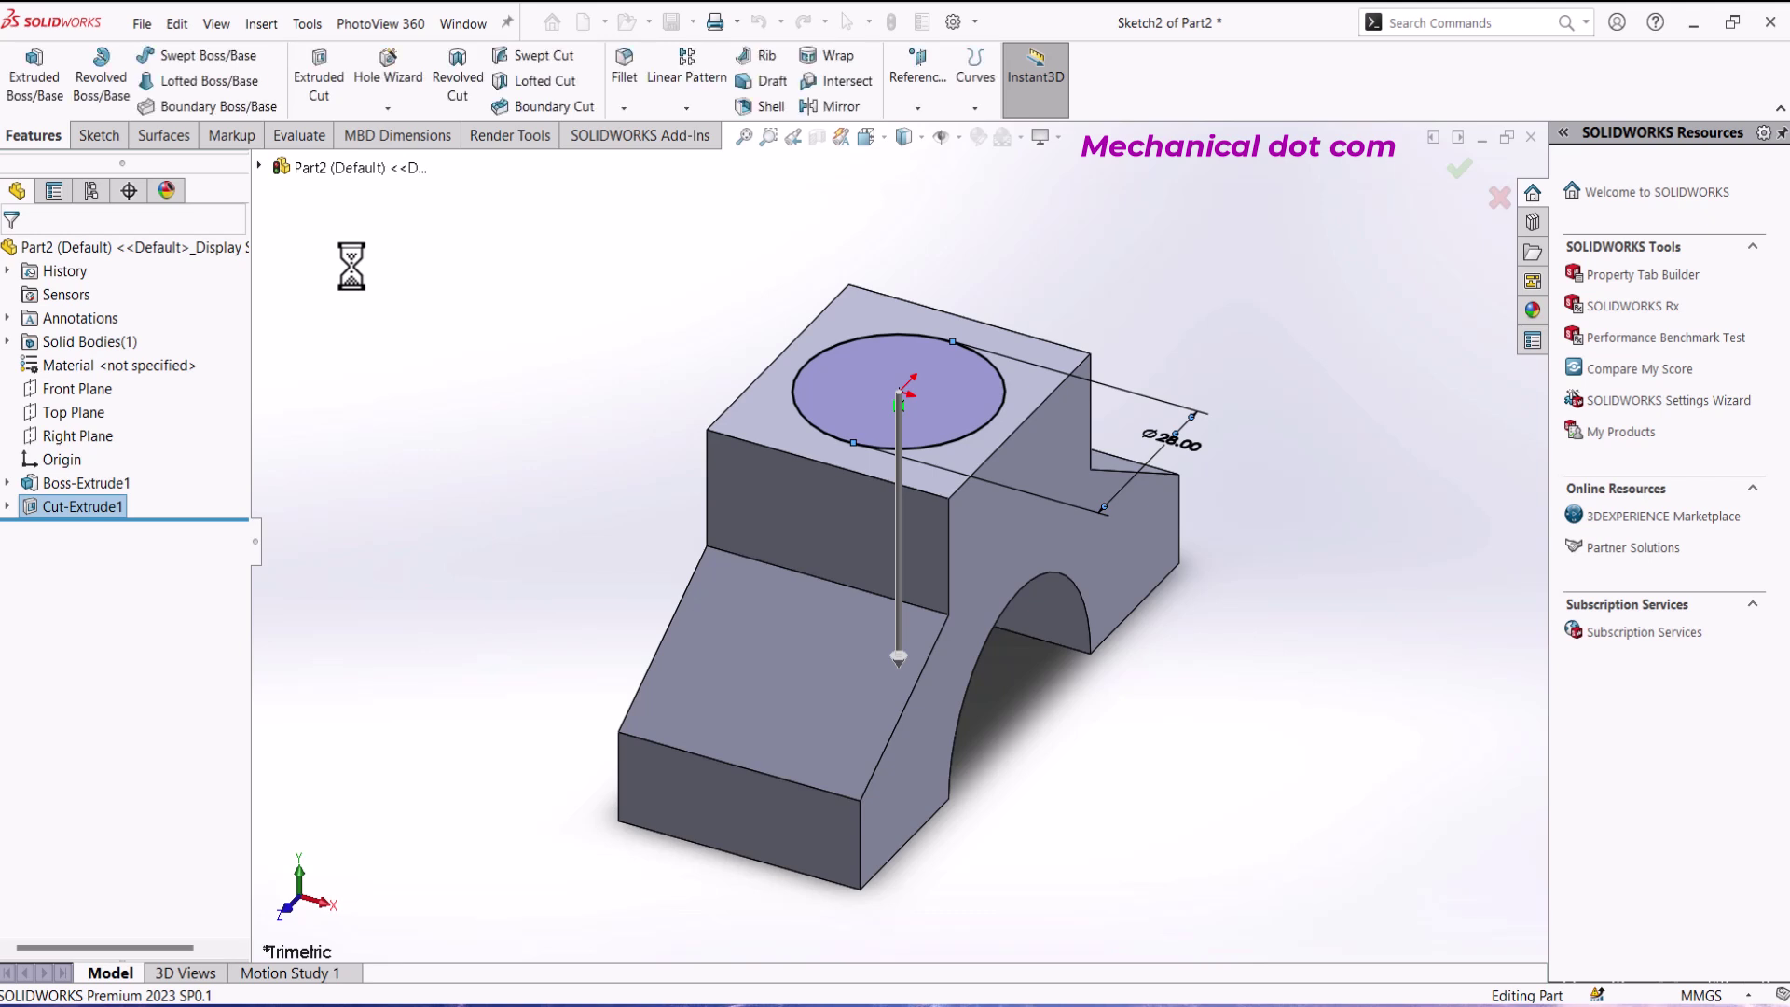
# Step: Start a sketch on the underside of a foot and draw a vertical centerline between the midpoints of the two outer end edges
pyautogui.moveTo(362, 241); pyautogui.dragTo(726, 523, button='middle')
pyautogui.click(818, 565)
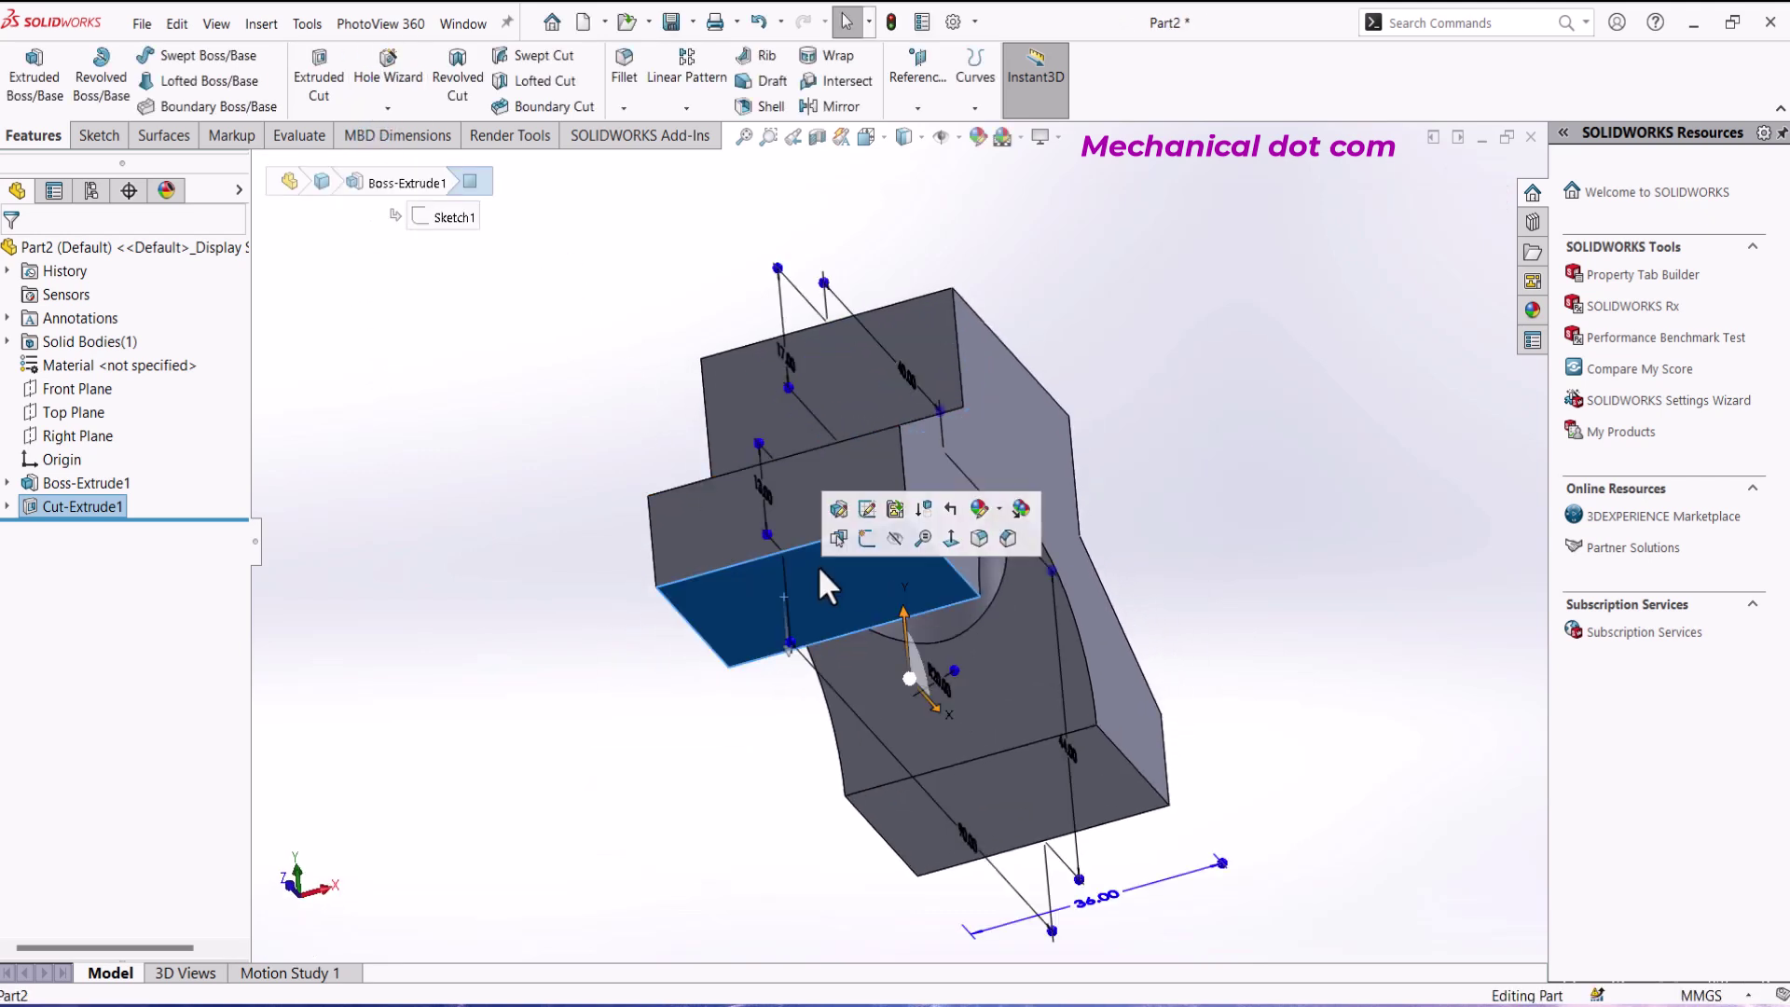
pyautogui.click(863, 539)
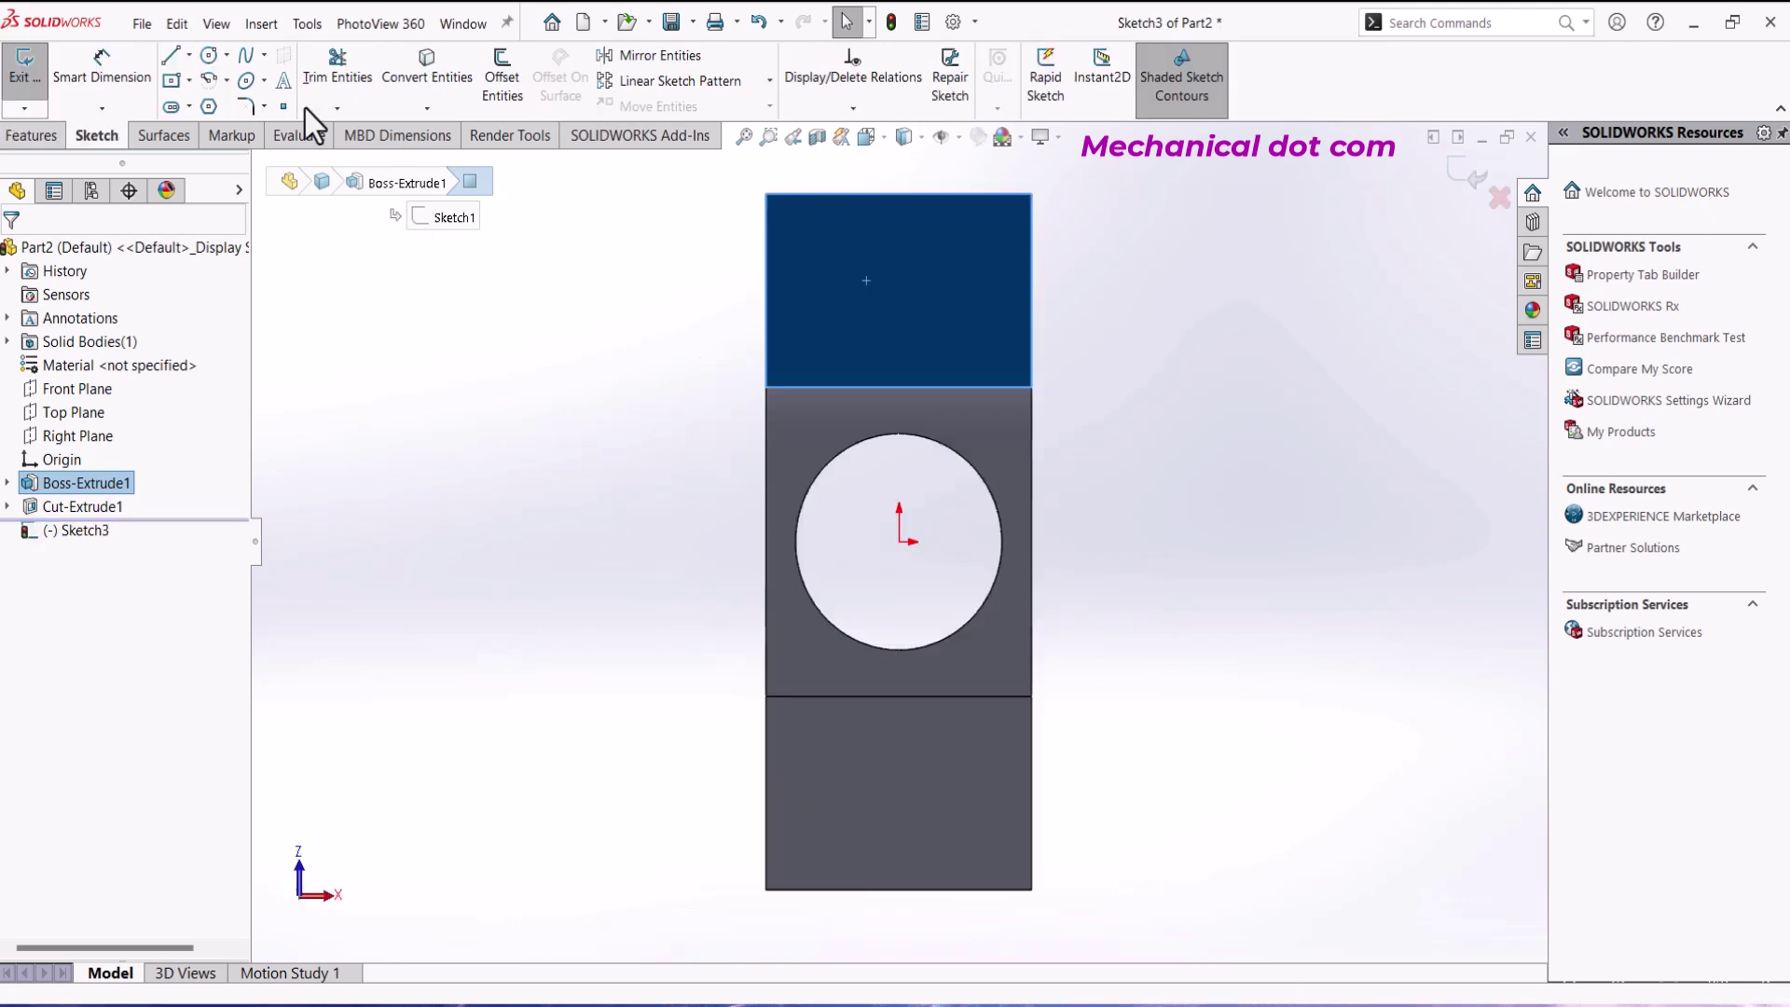
pyautogui.click(189, 55)
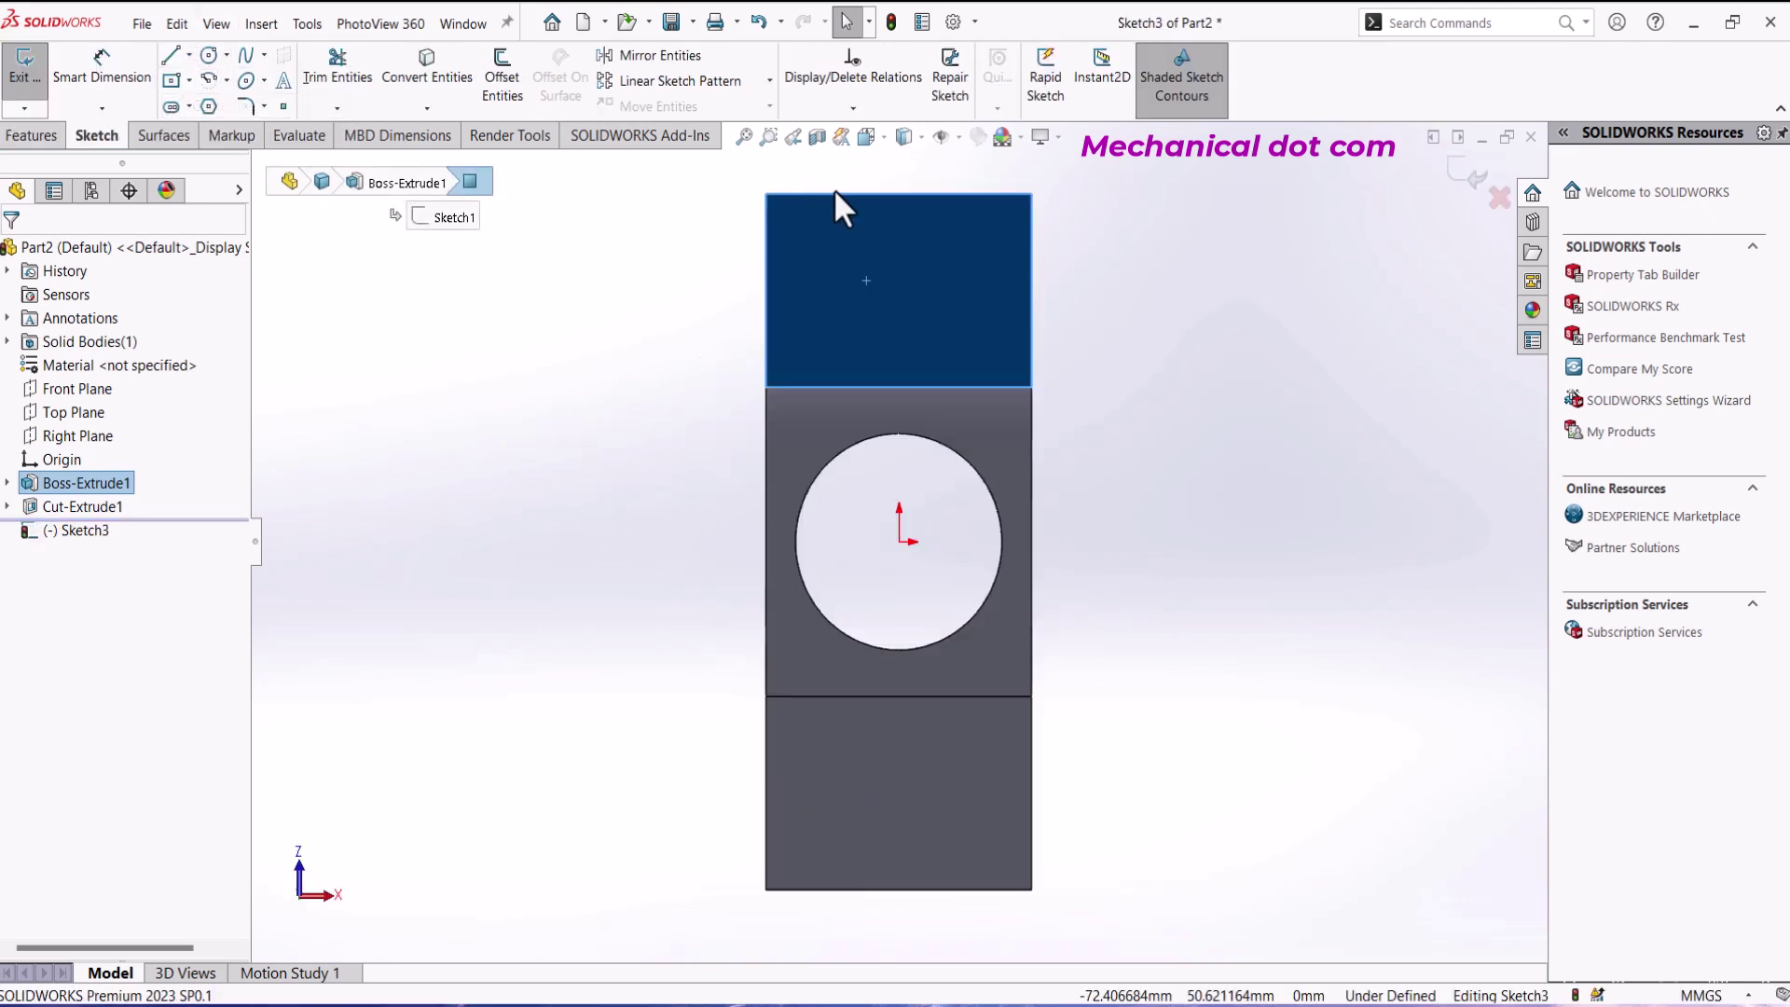
pyautogui.click(897, 193)
pyautogui.click(898, 889)
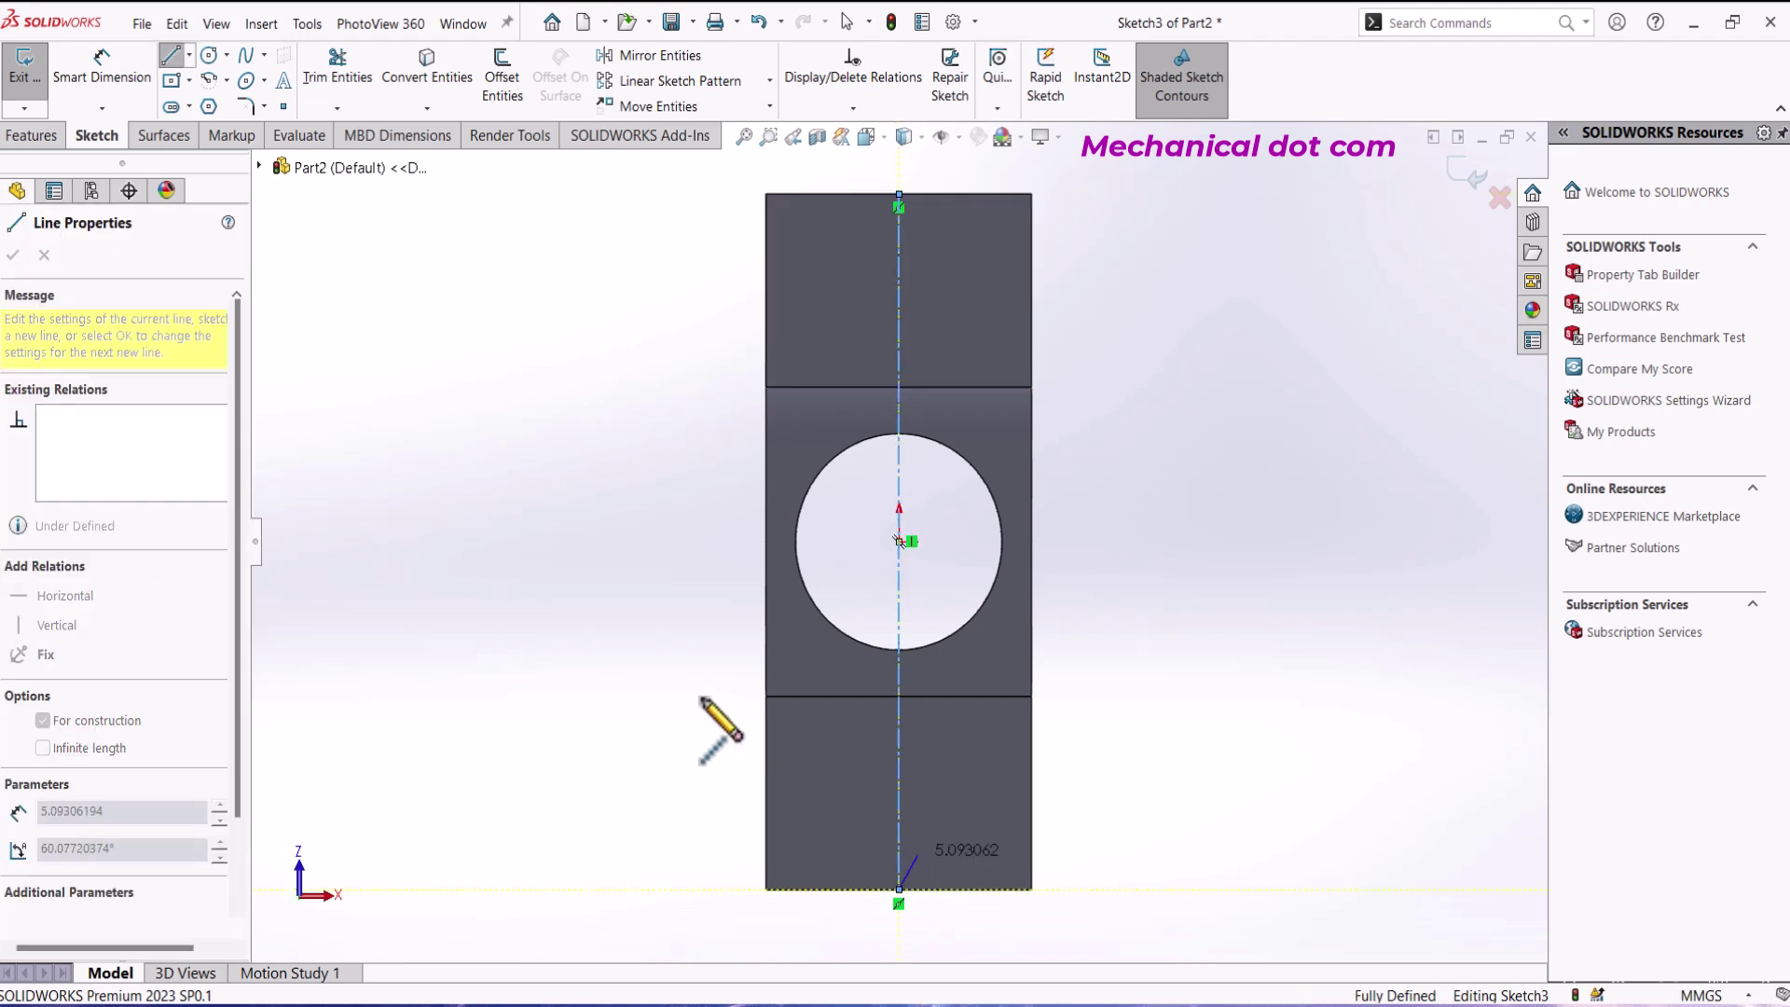
pyautogui.press('Escape')
# Step: Sketch a center rectangle about 16 mm wide and 16.5 mm high on the foot, centred on the vertical centerline
pyautogui.click(190, 82)
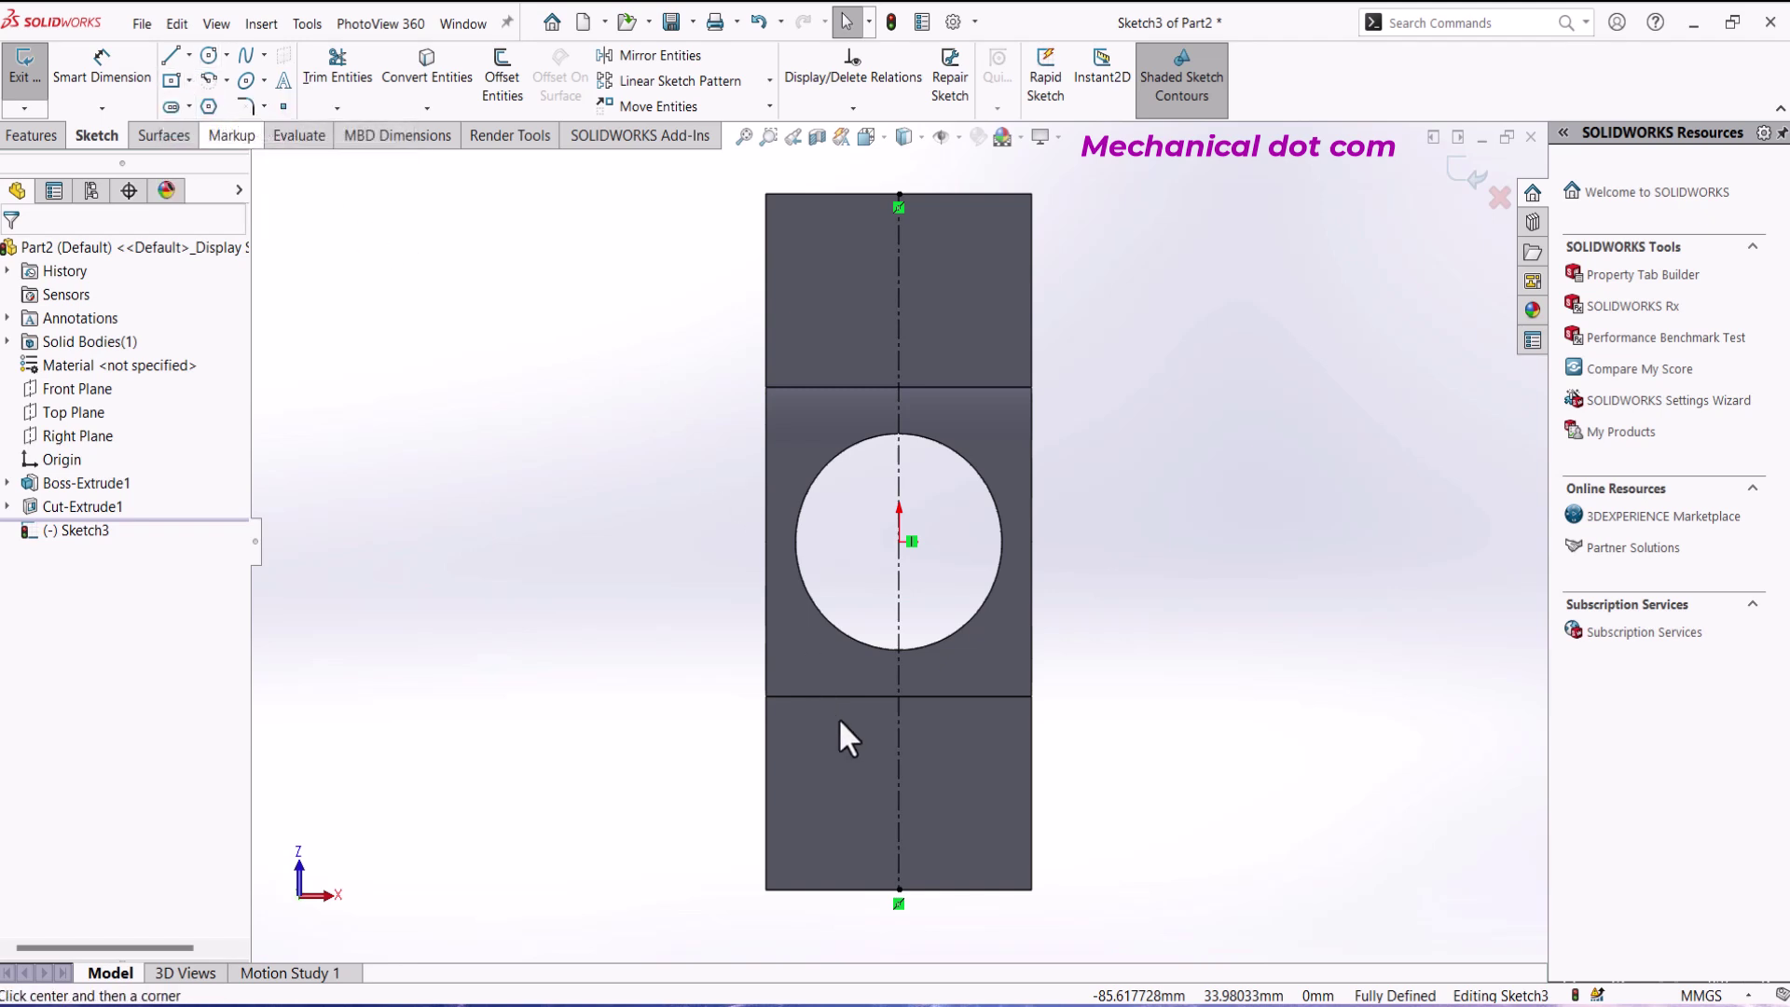
pyautogui.click(898, 790)
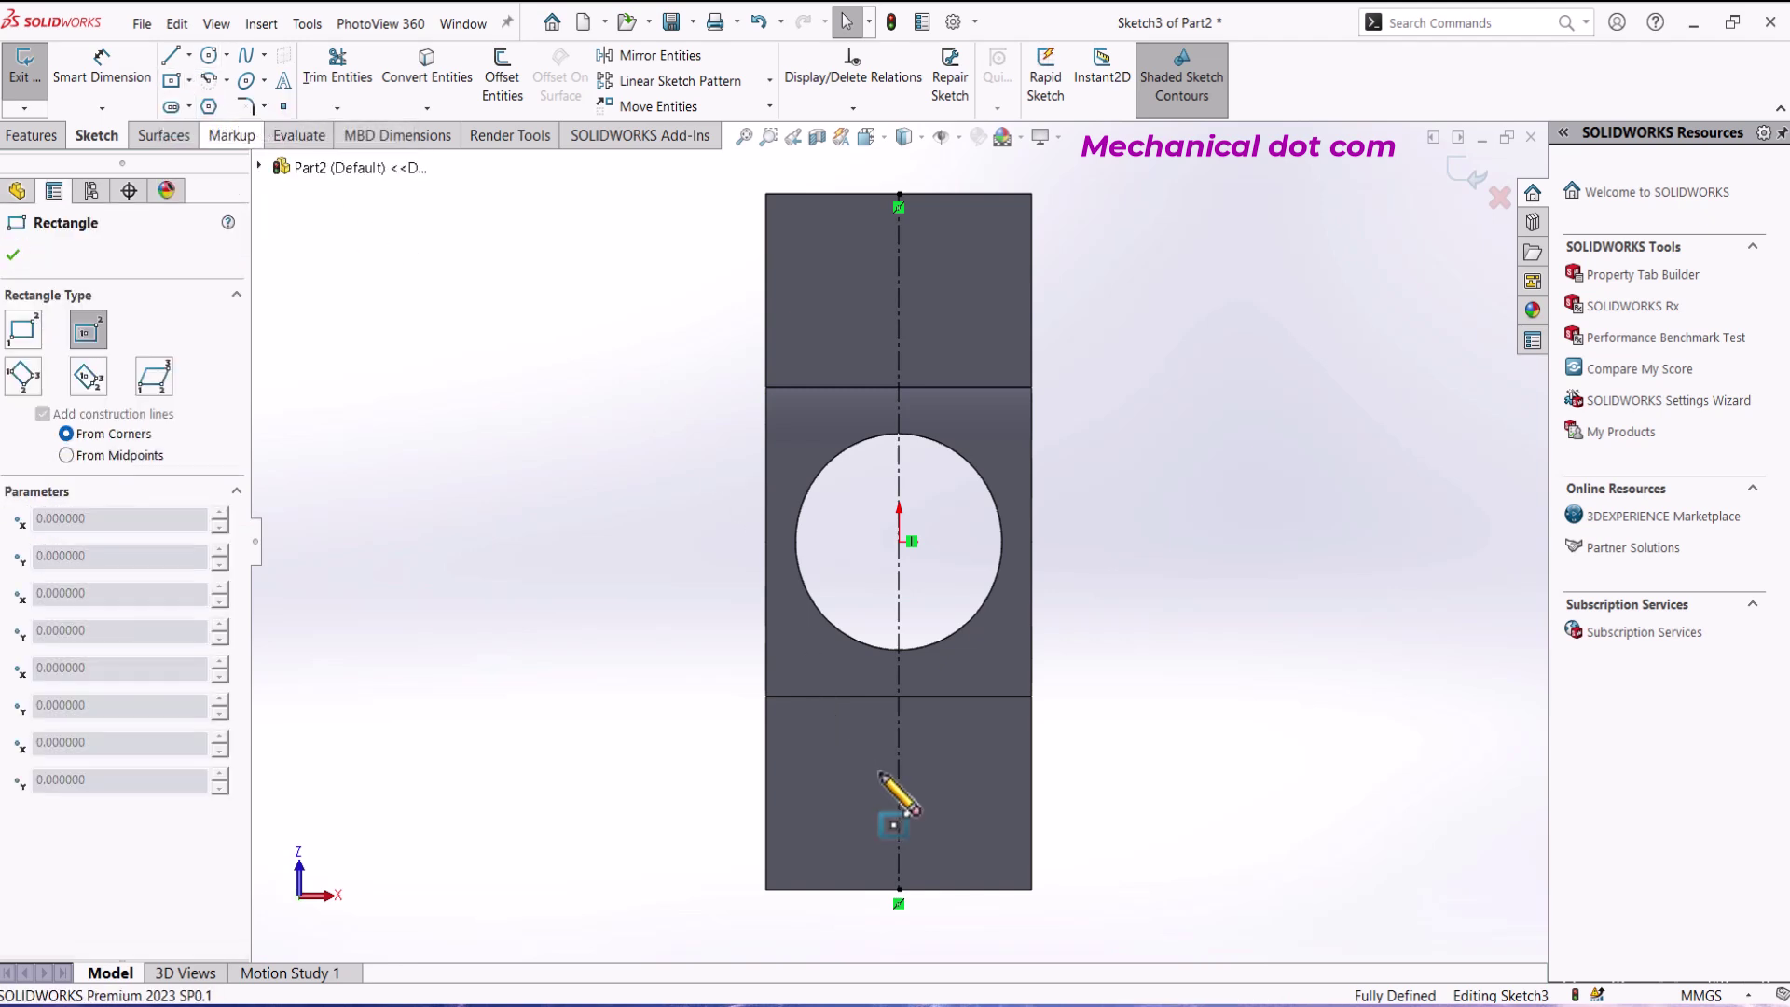
pyautogui.click(958, 854)
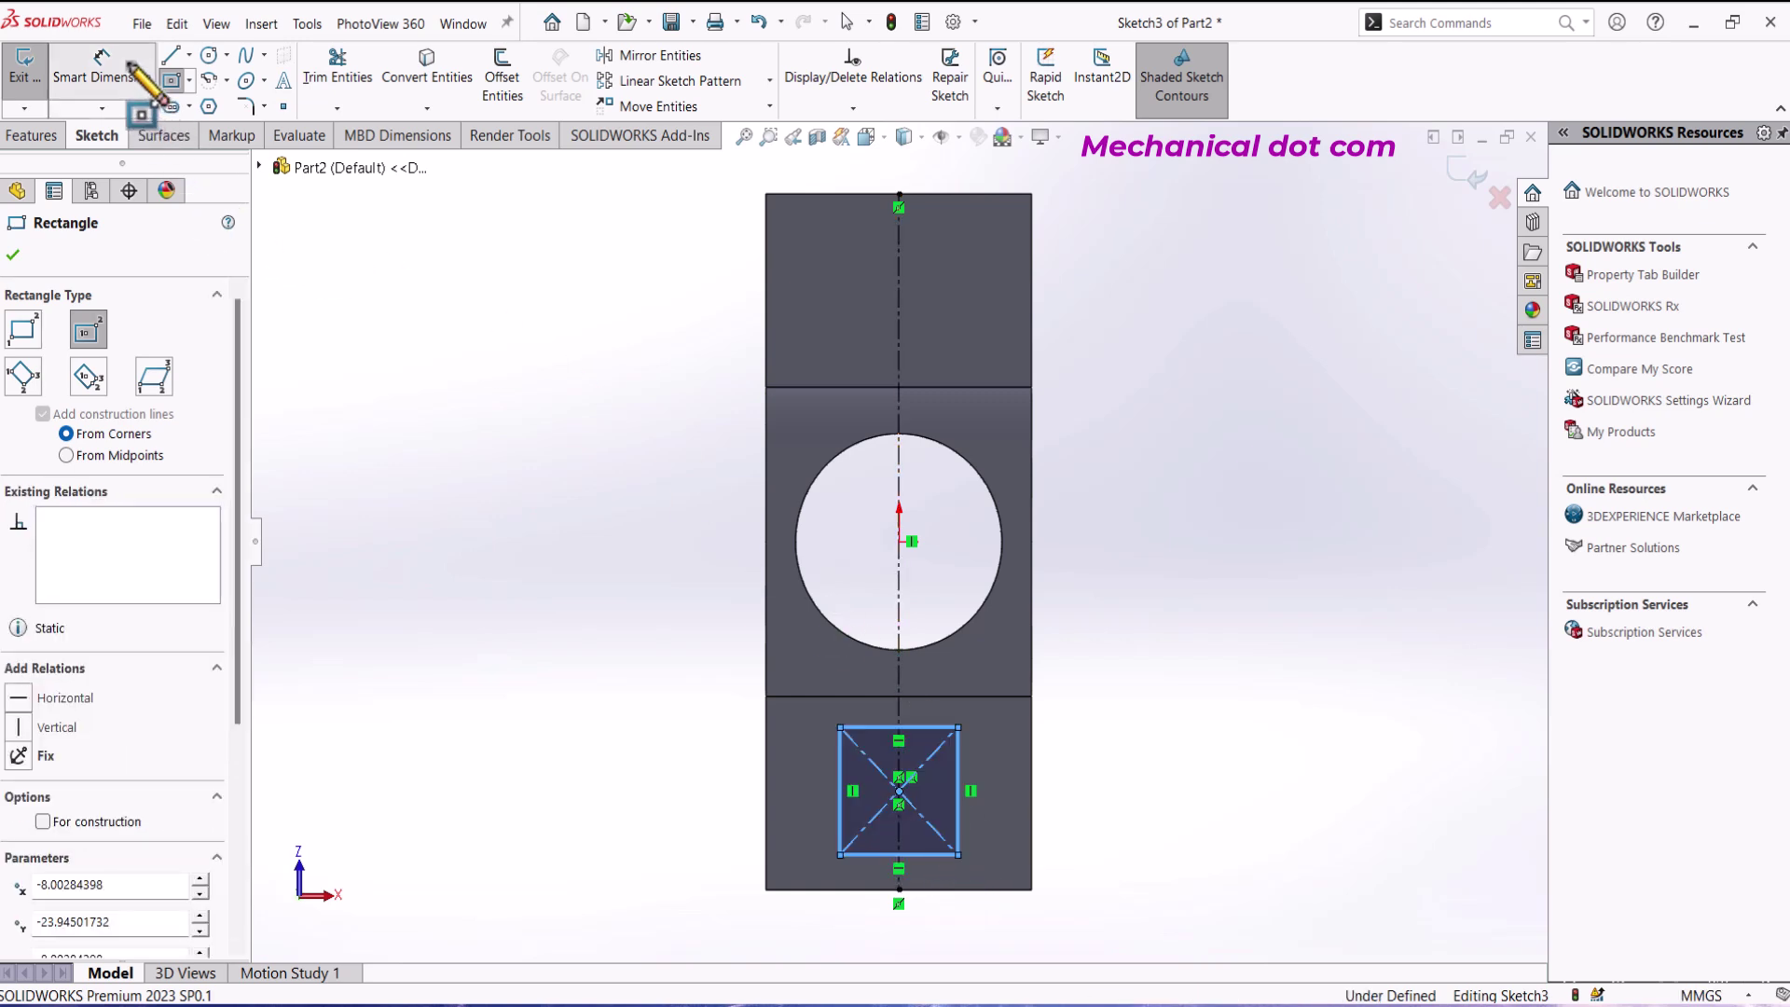
# Step: Dimension the foot rectangle 16 mm wide and 18 mm high
pyautogui.click(102, 75)
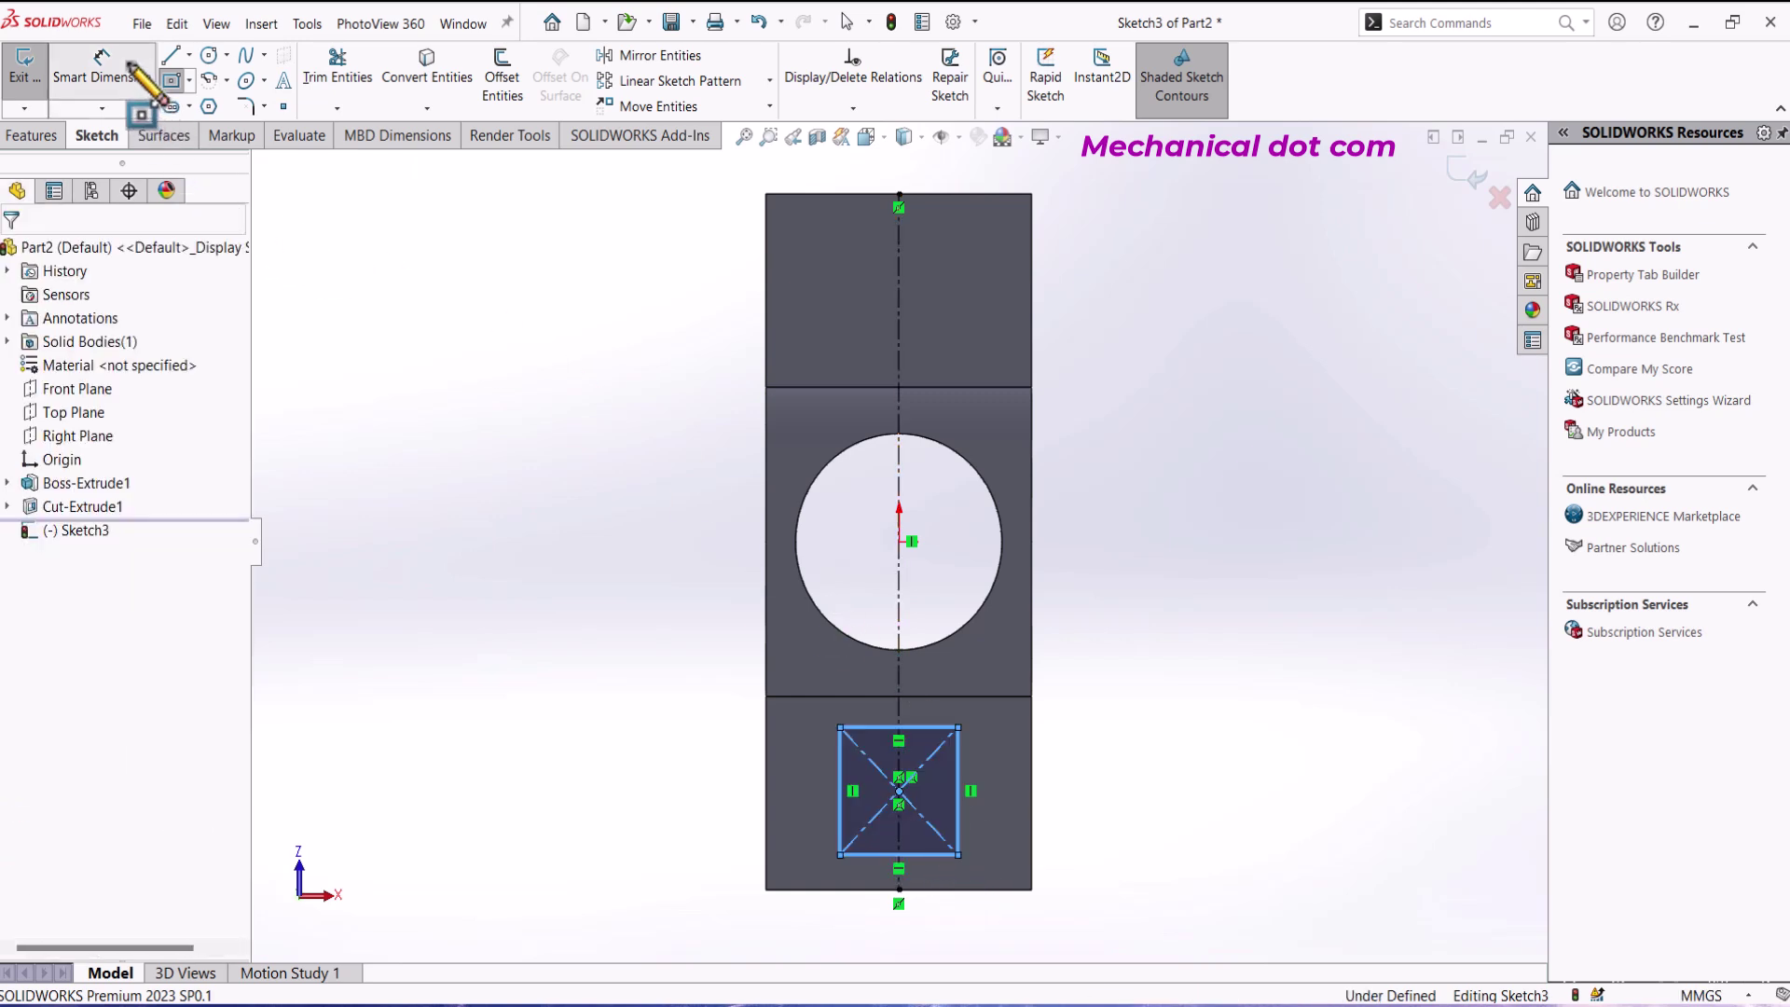
pyautogui.click(949, 856)
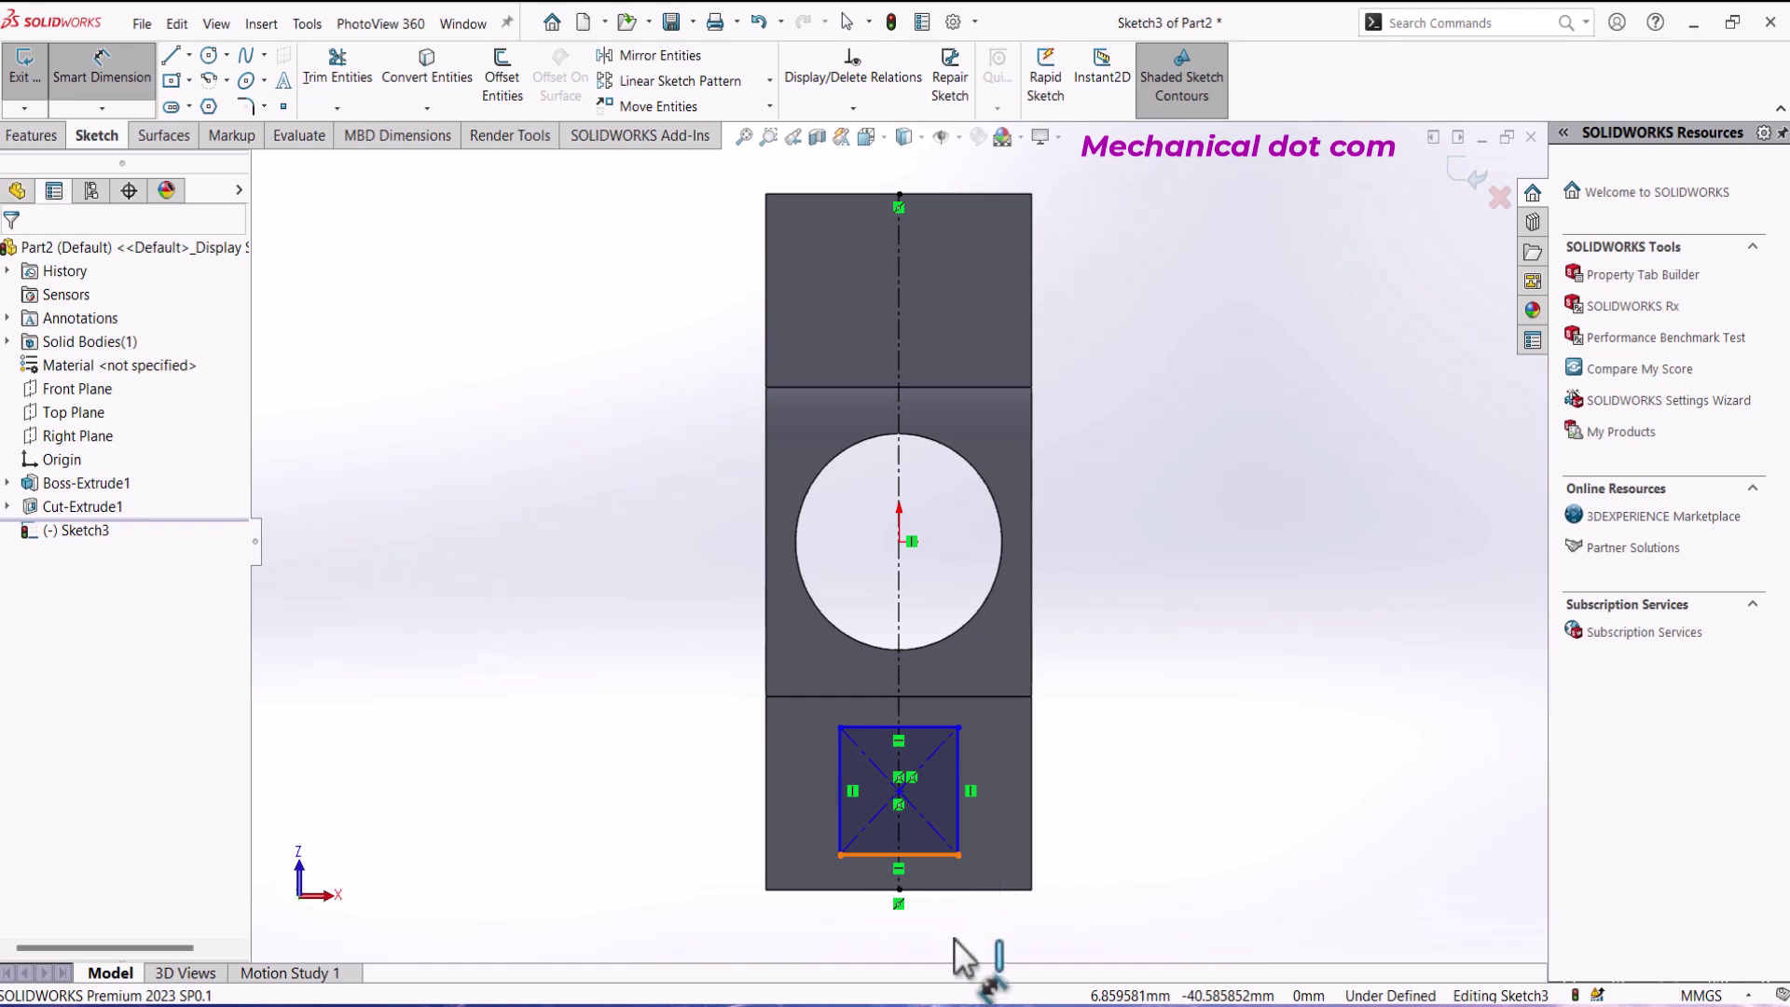
pyautogui.click(958, 949)
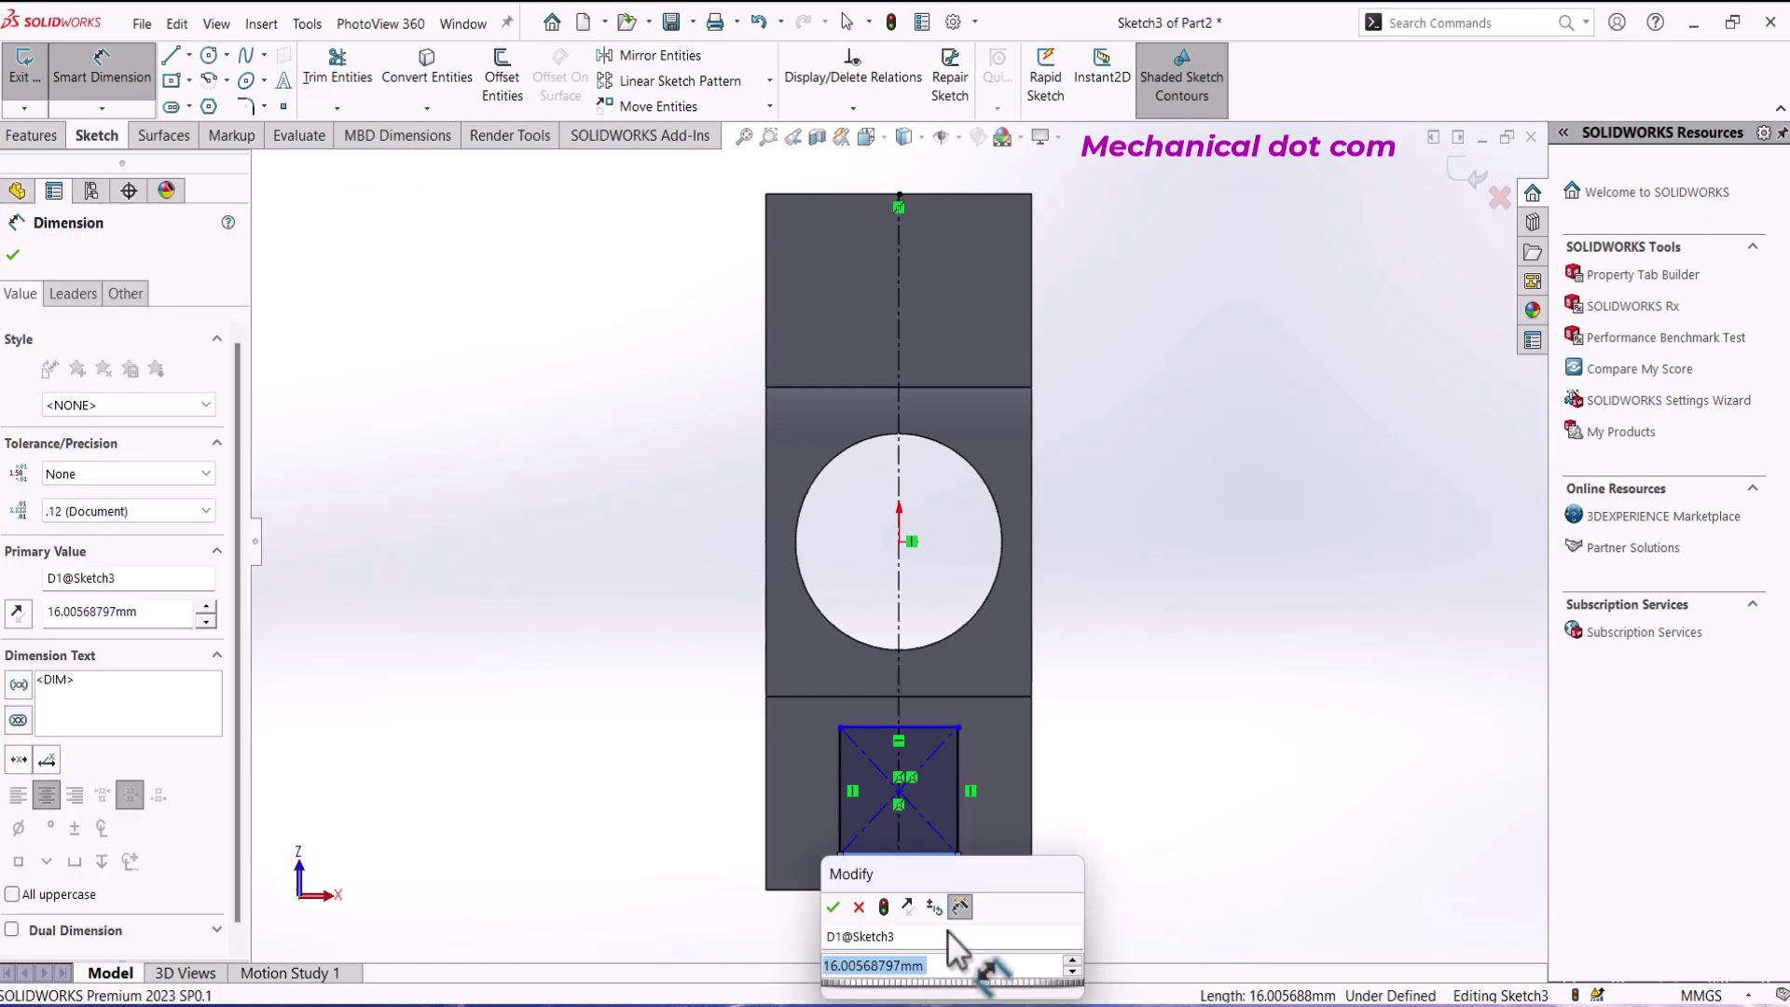
pyautogui.press('Return')
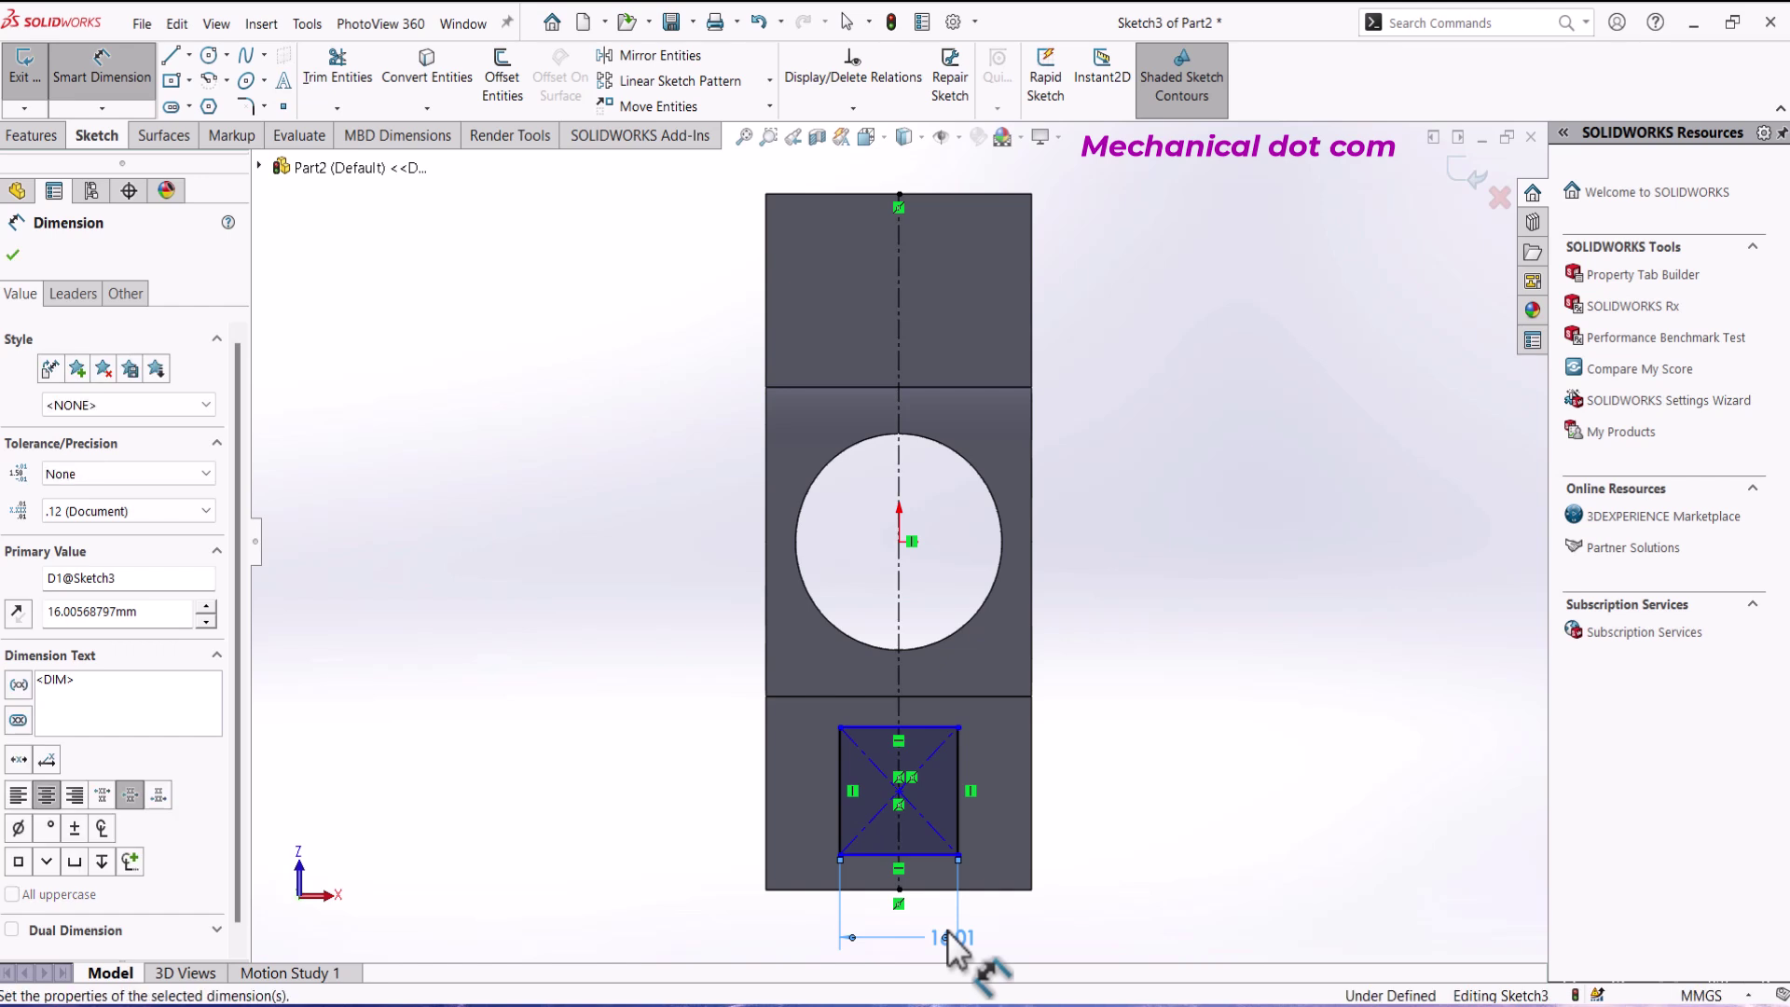
pyautogui.click(960, 831)
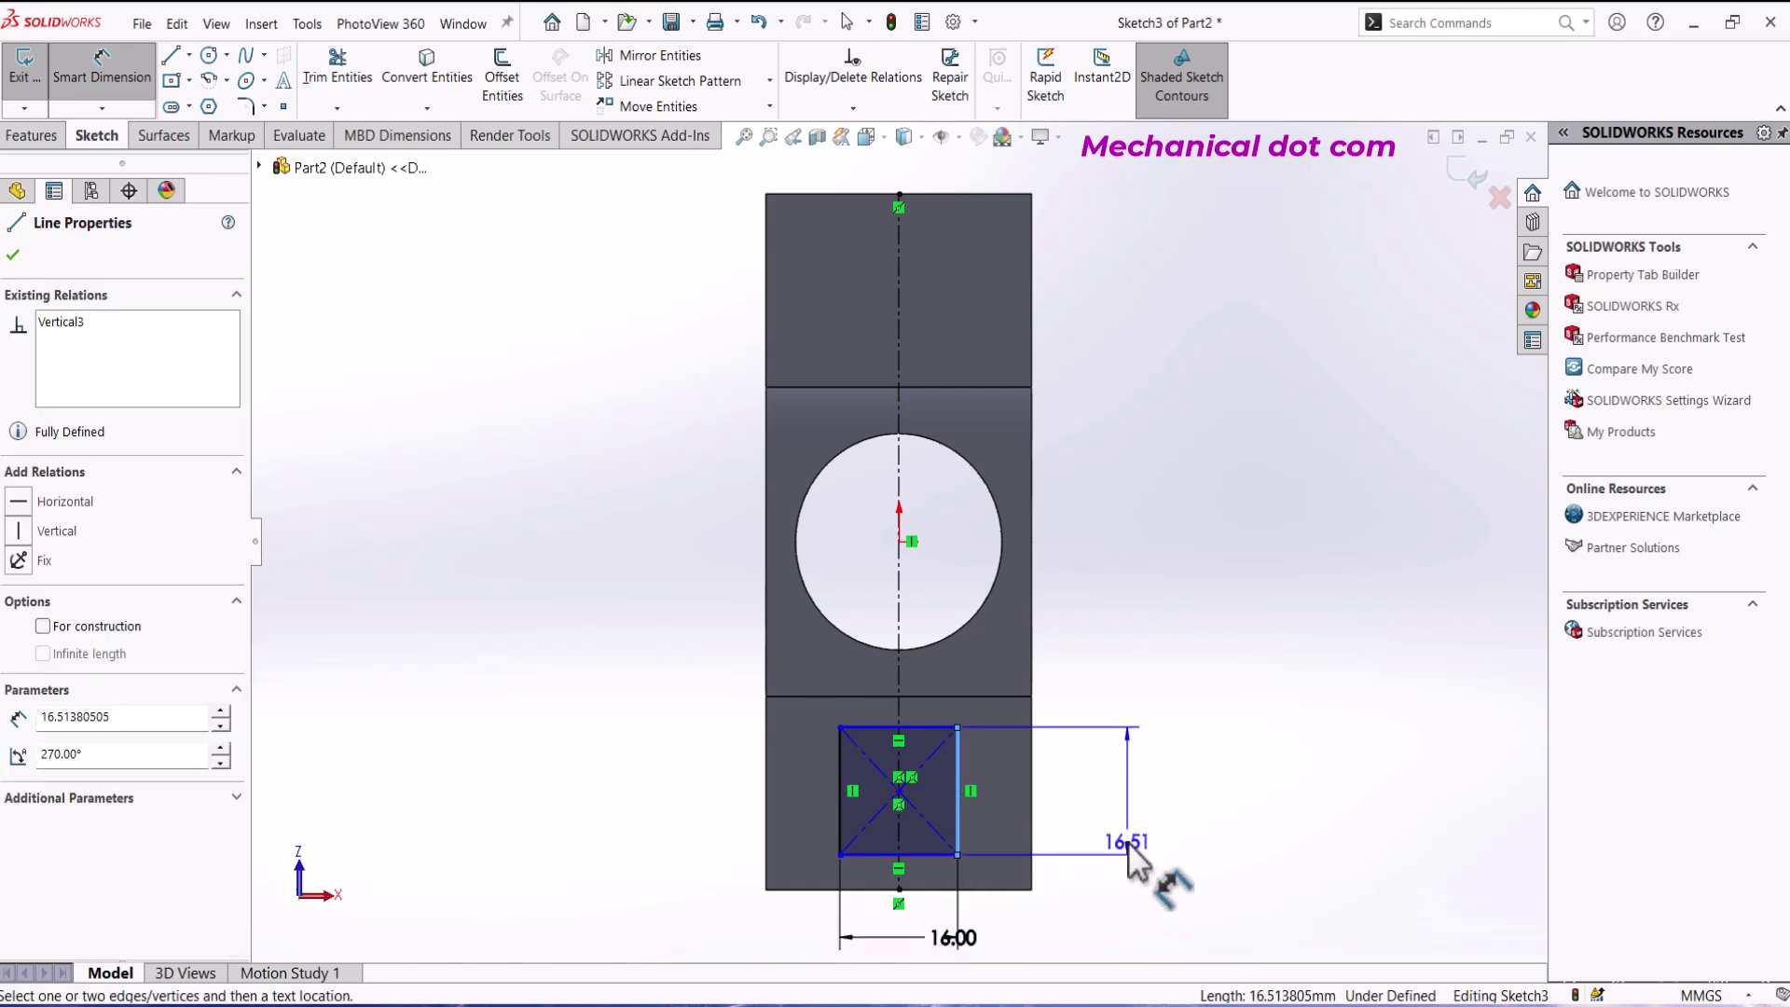
pyautogui.click(1128, 842)
pyautogui.write('18')
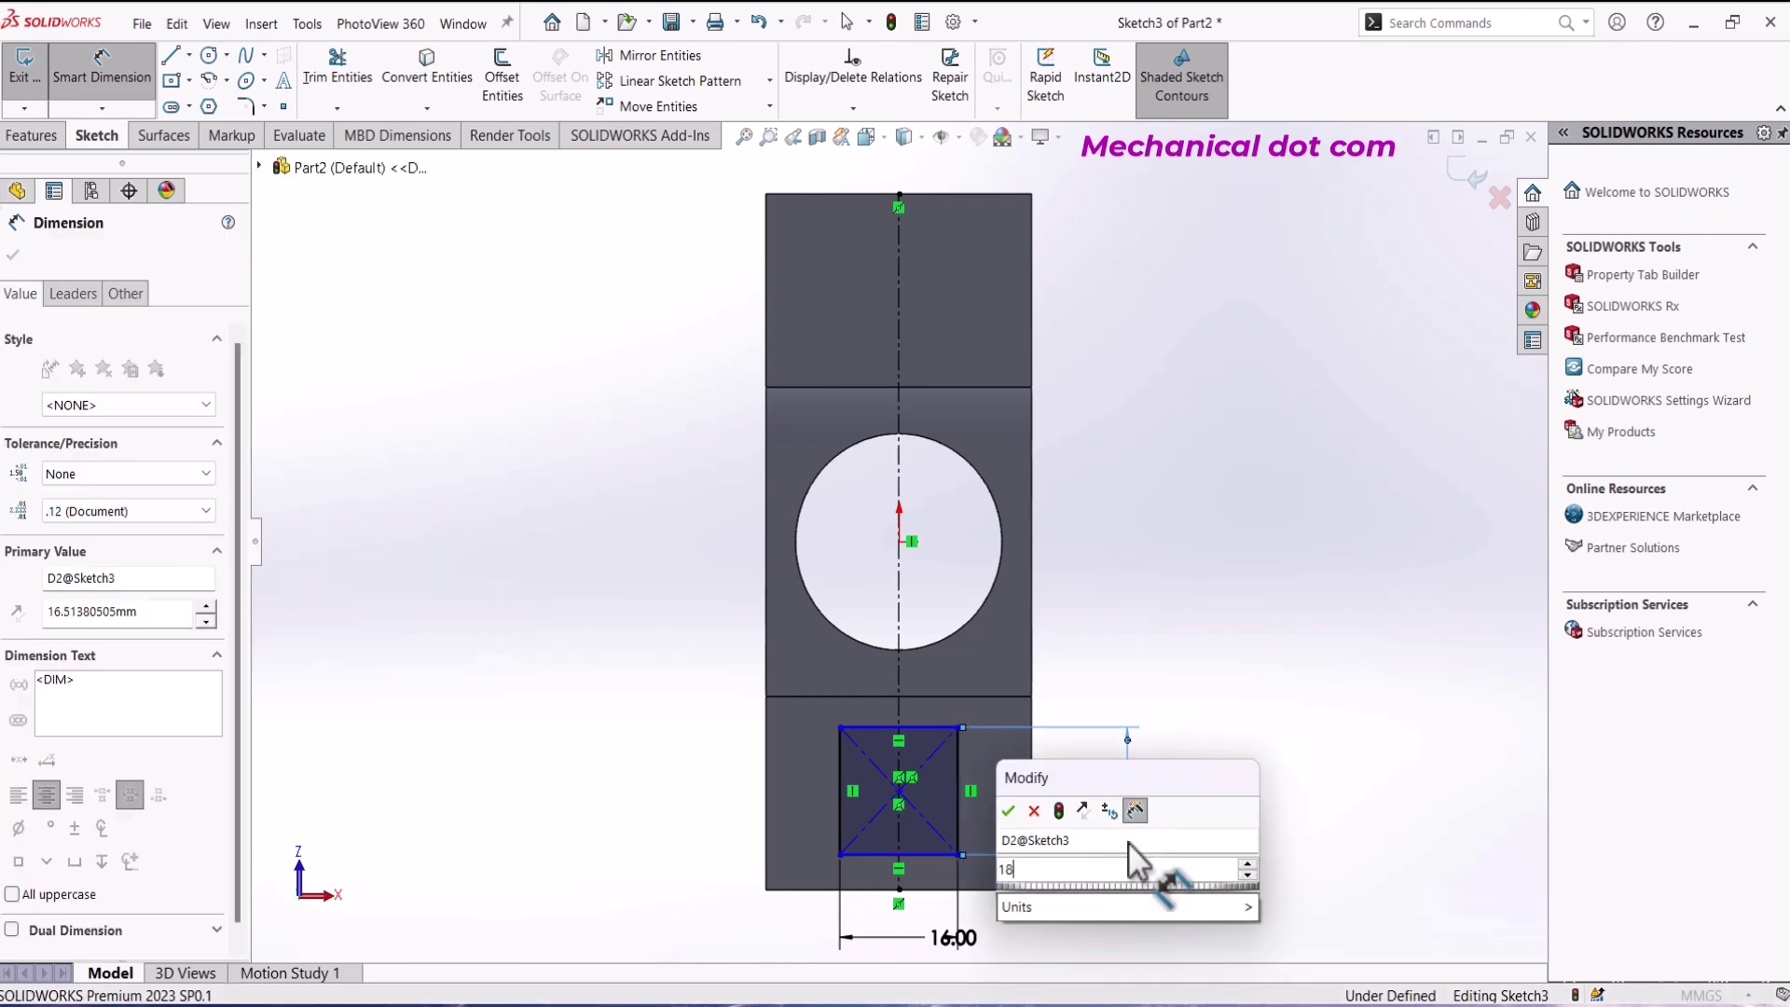
pyautogui.press('Return')
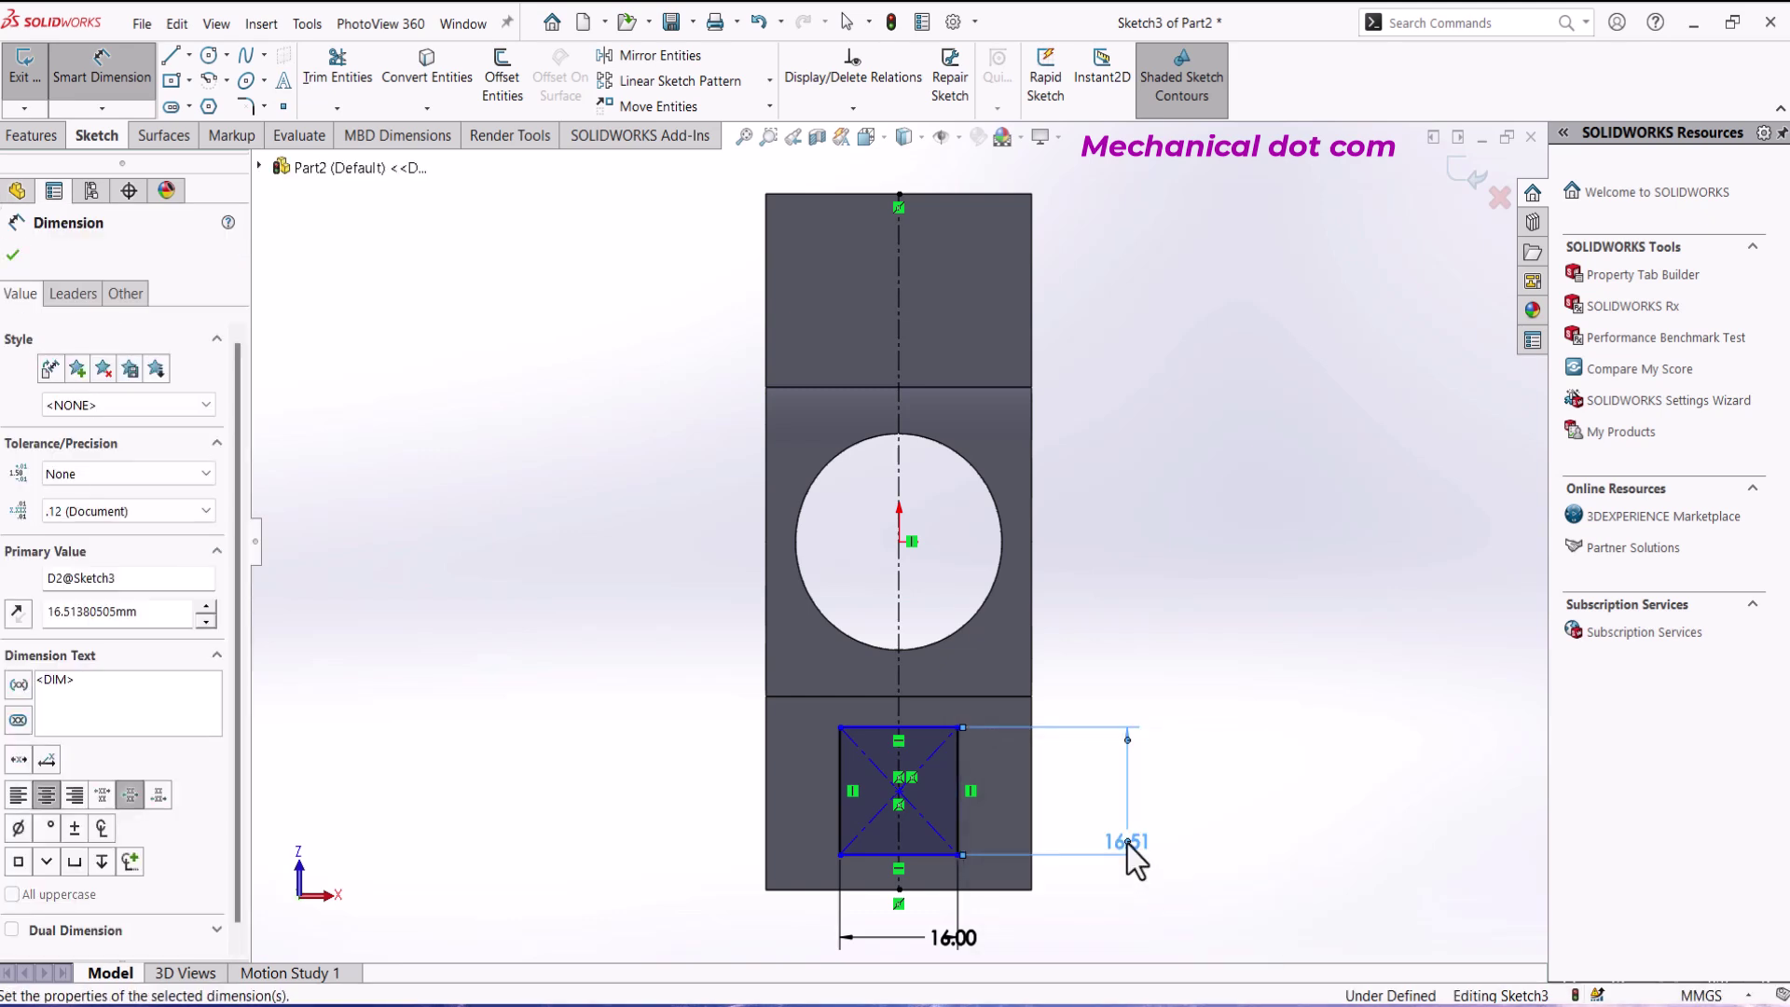
pyautogui.click(13, 255)
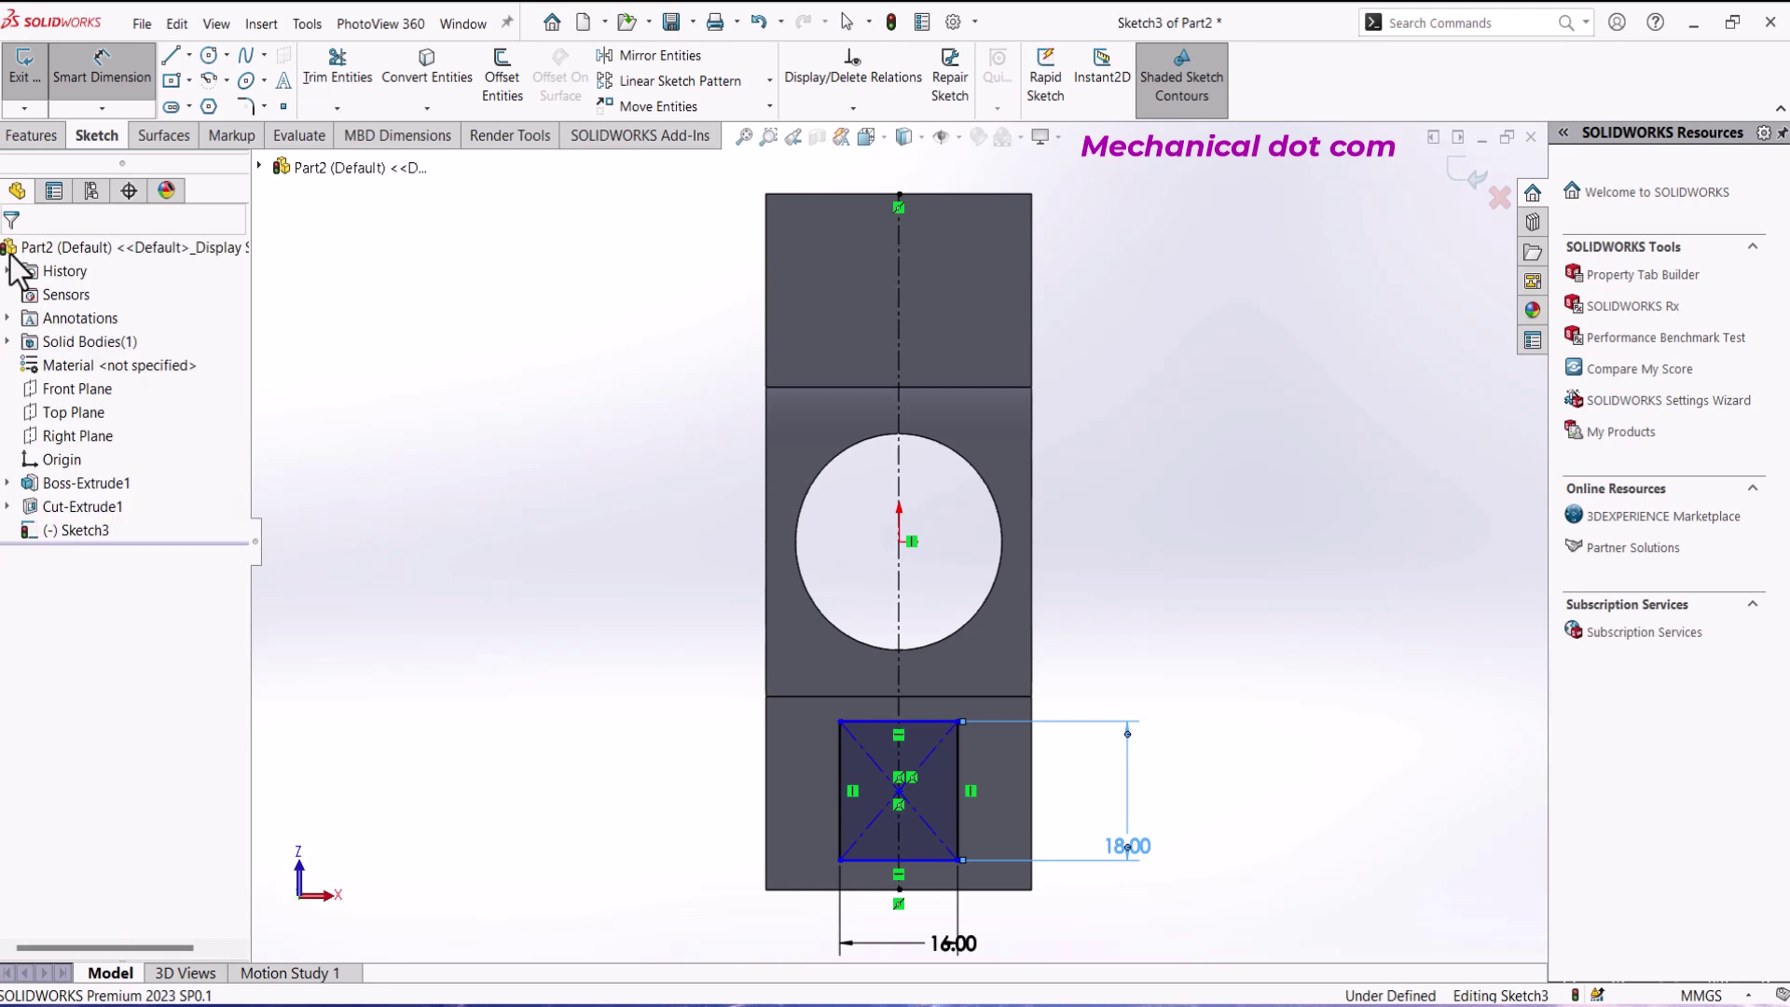
pyautogui.press('Escape')
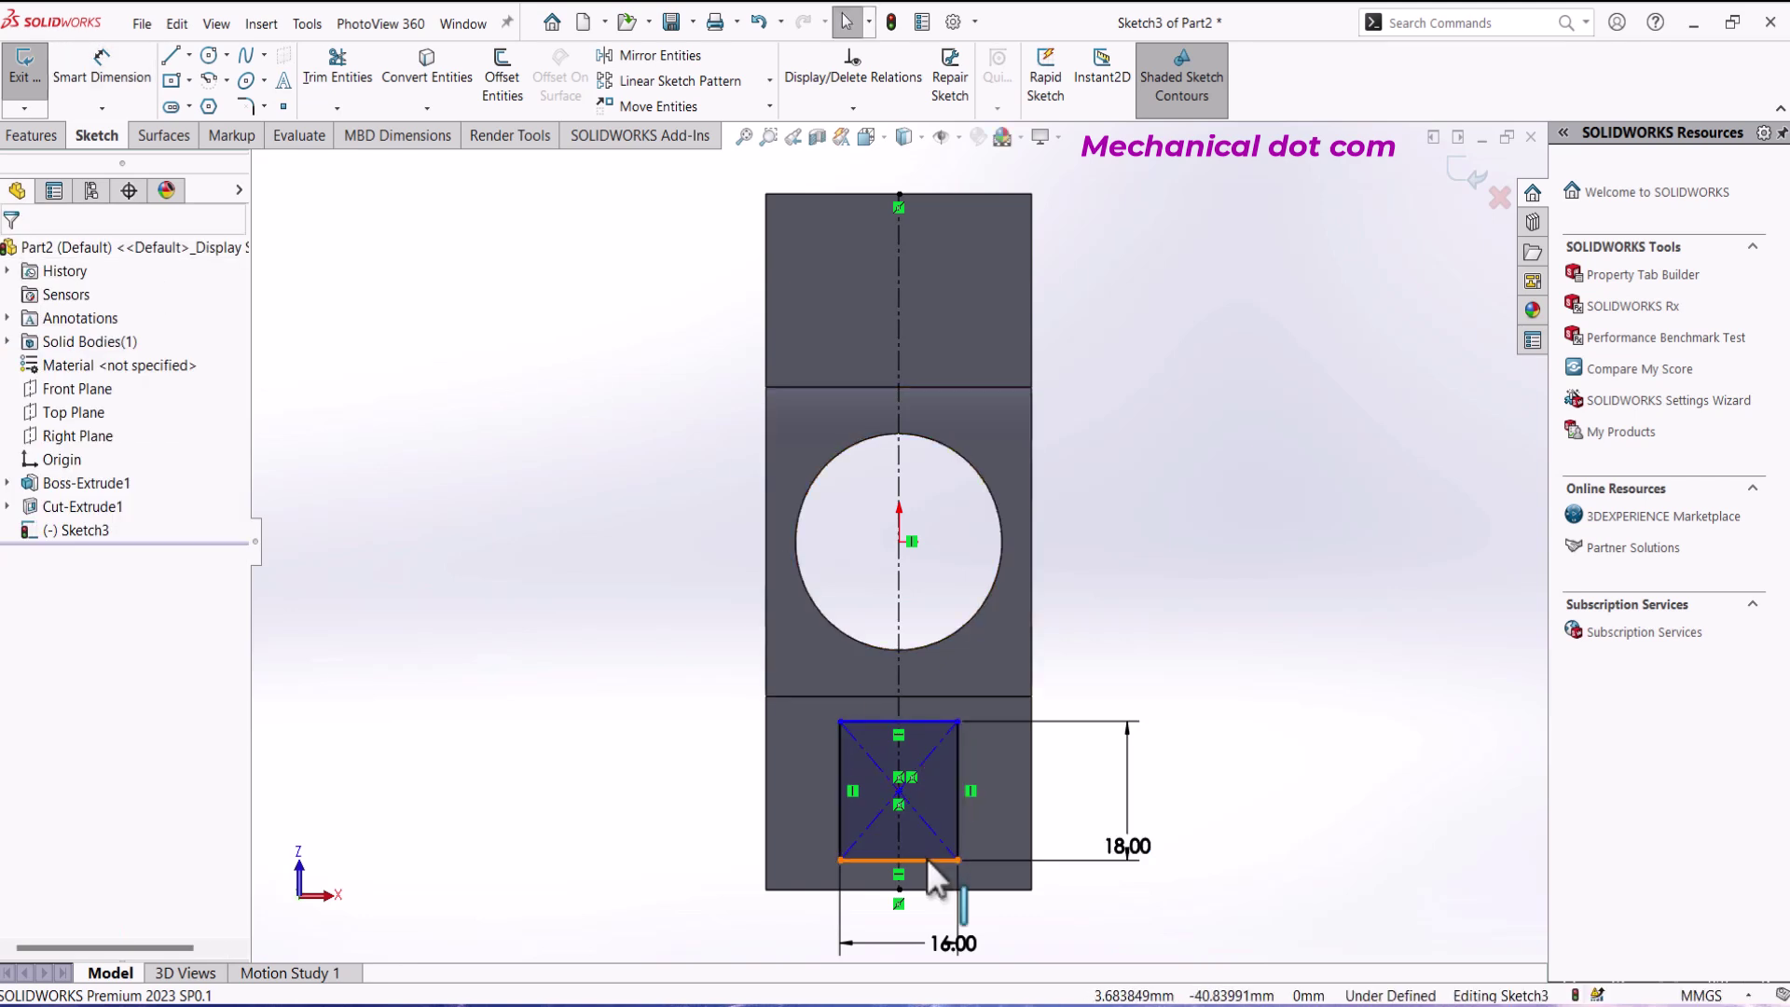
# Step: Make the rectangle's outer horizontal side collinear with the foot's outer end edge
pyautogui.click(926, 860)
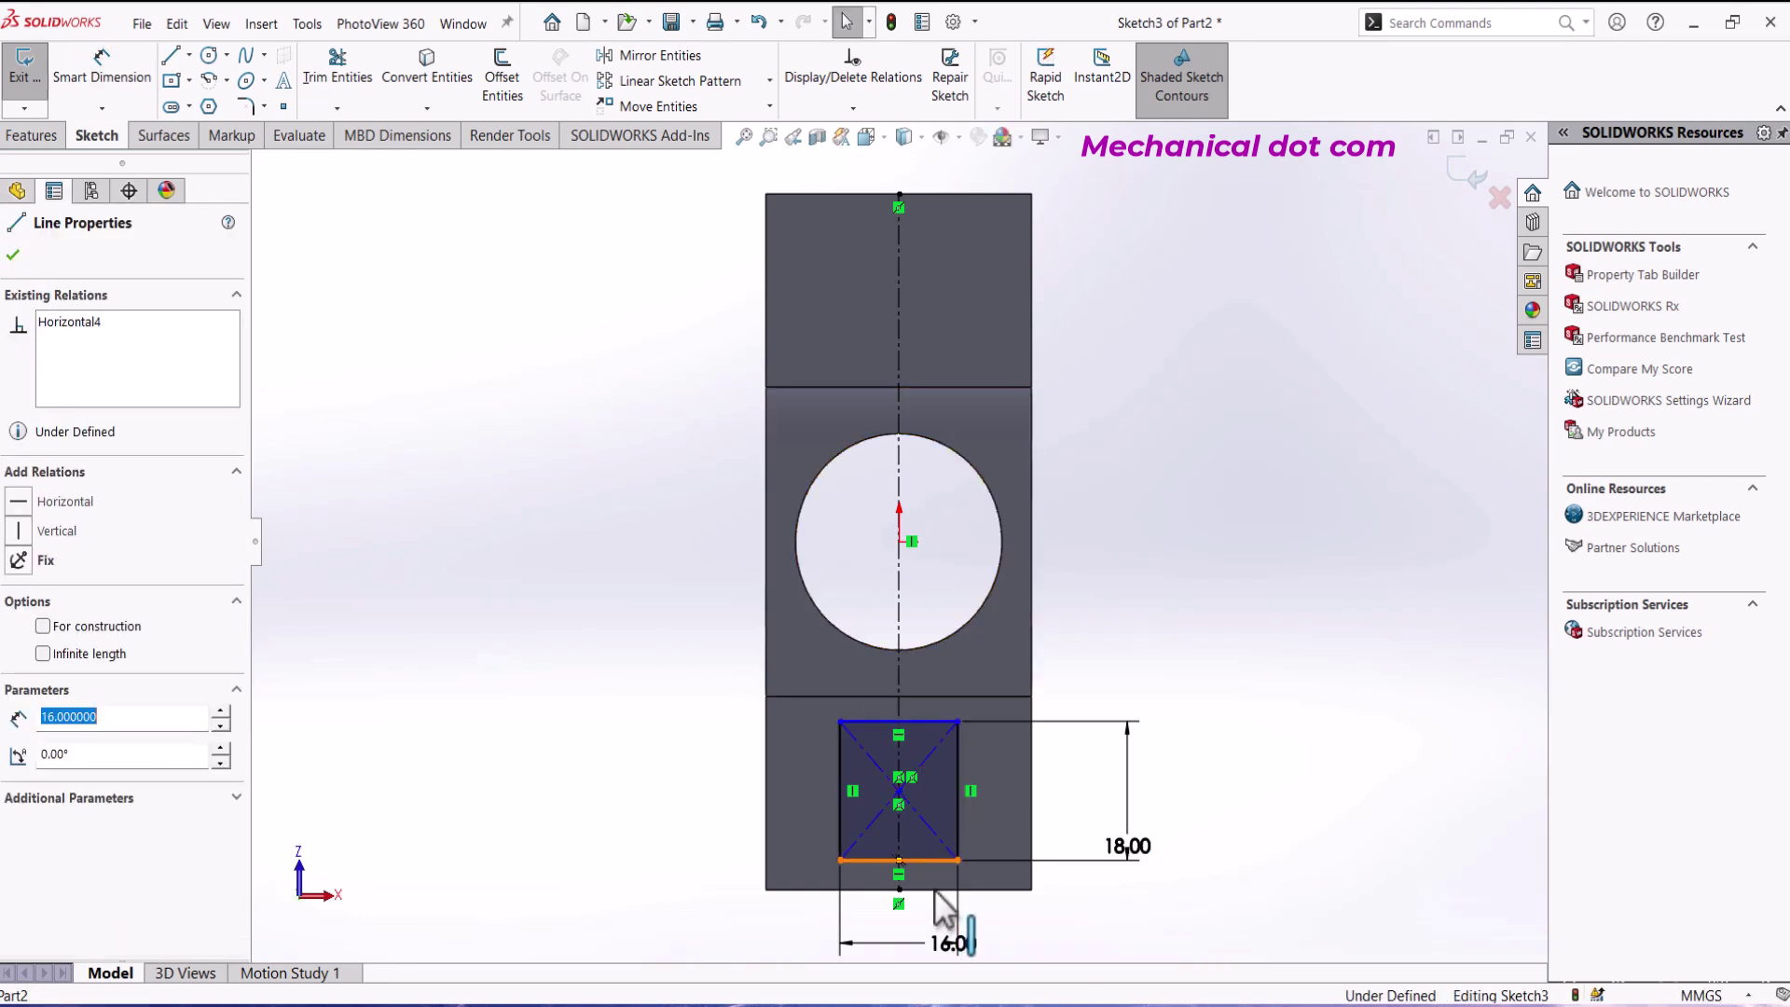
pyautogui.press('Escape')
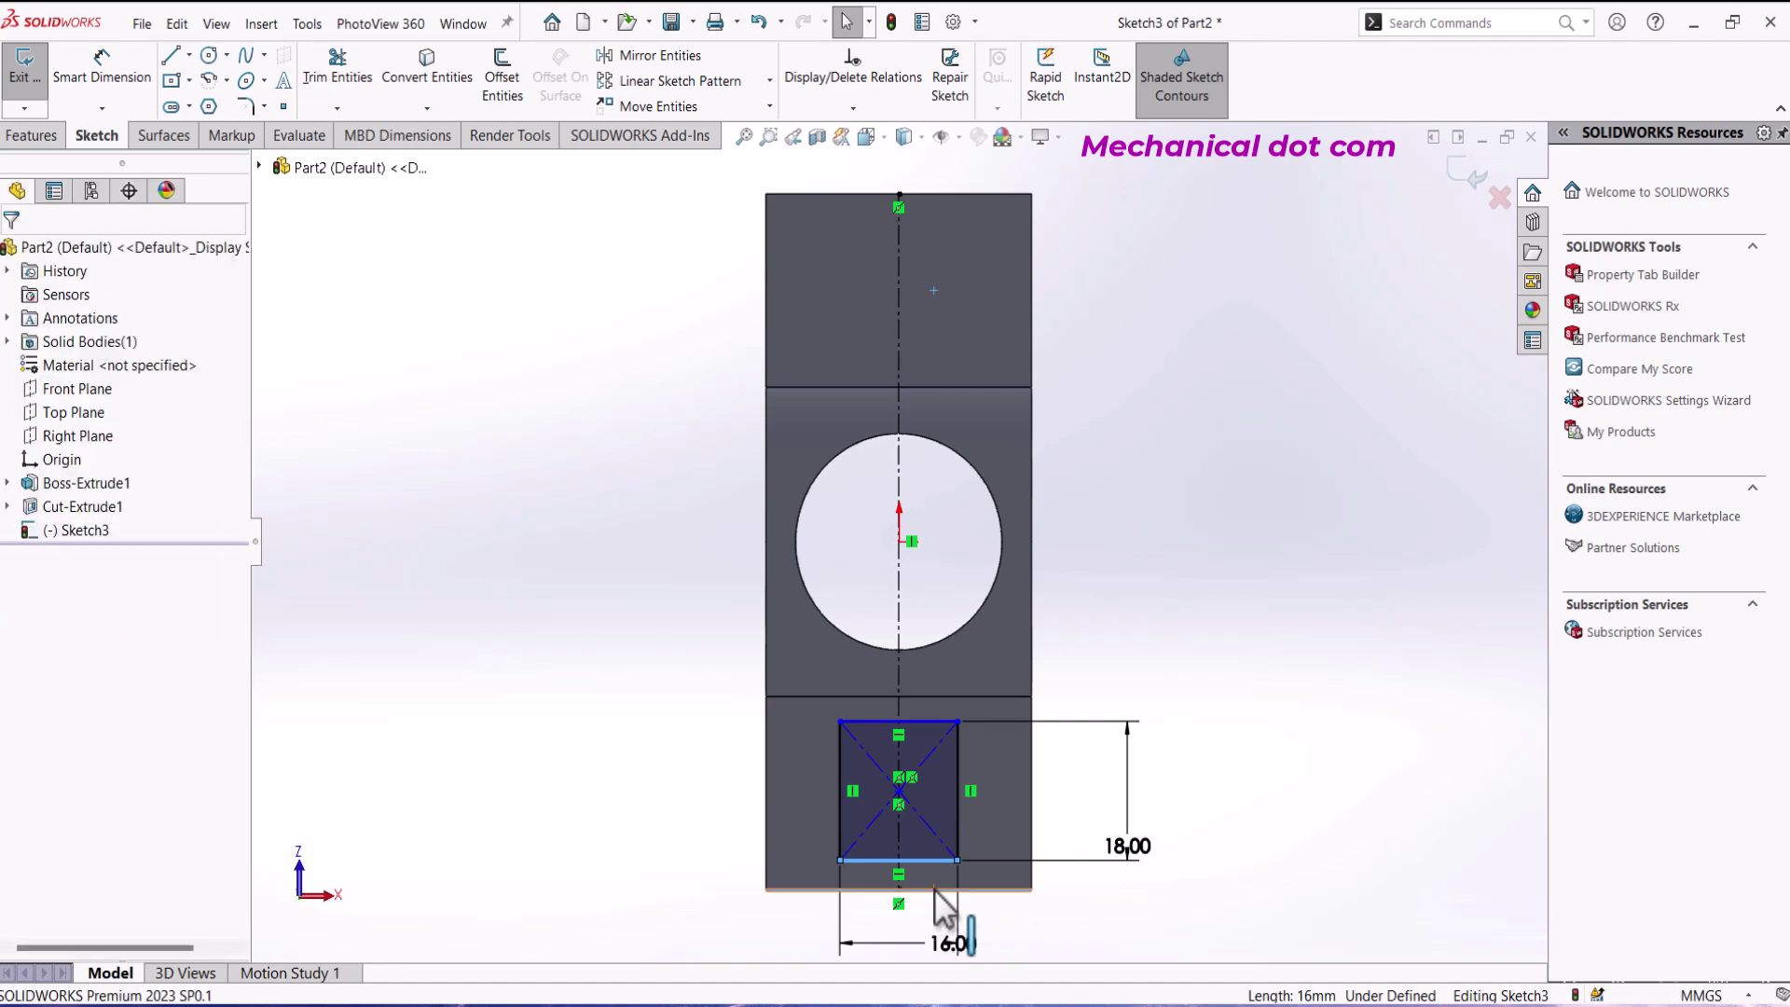
pyautogui.keyDown('ctrl'); pyautogui.click(935, 889); pyautogui.keyUp('ctrl')
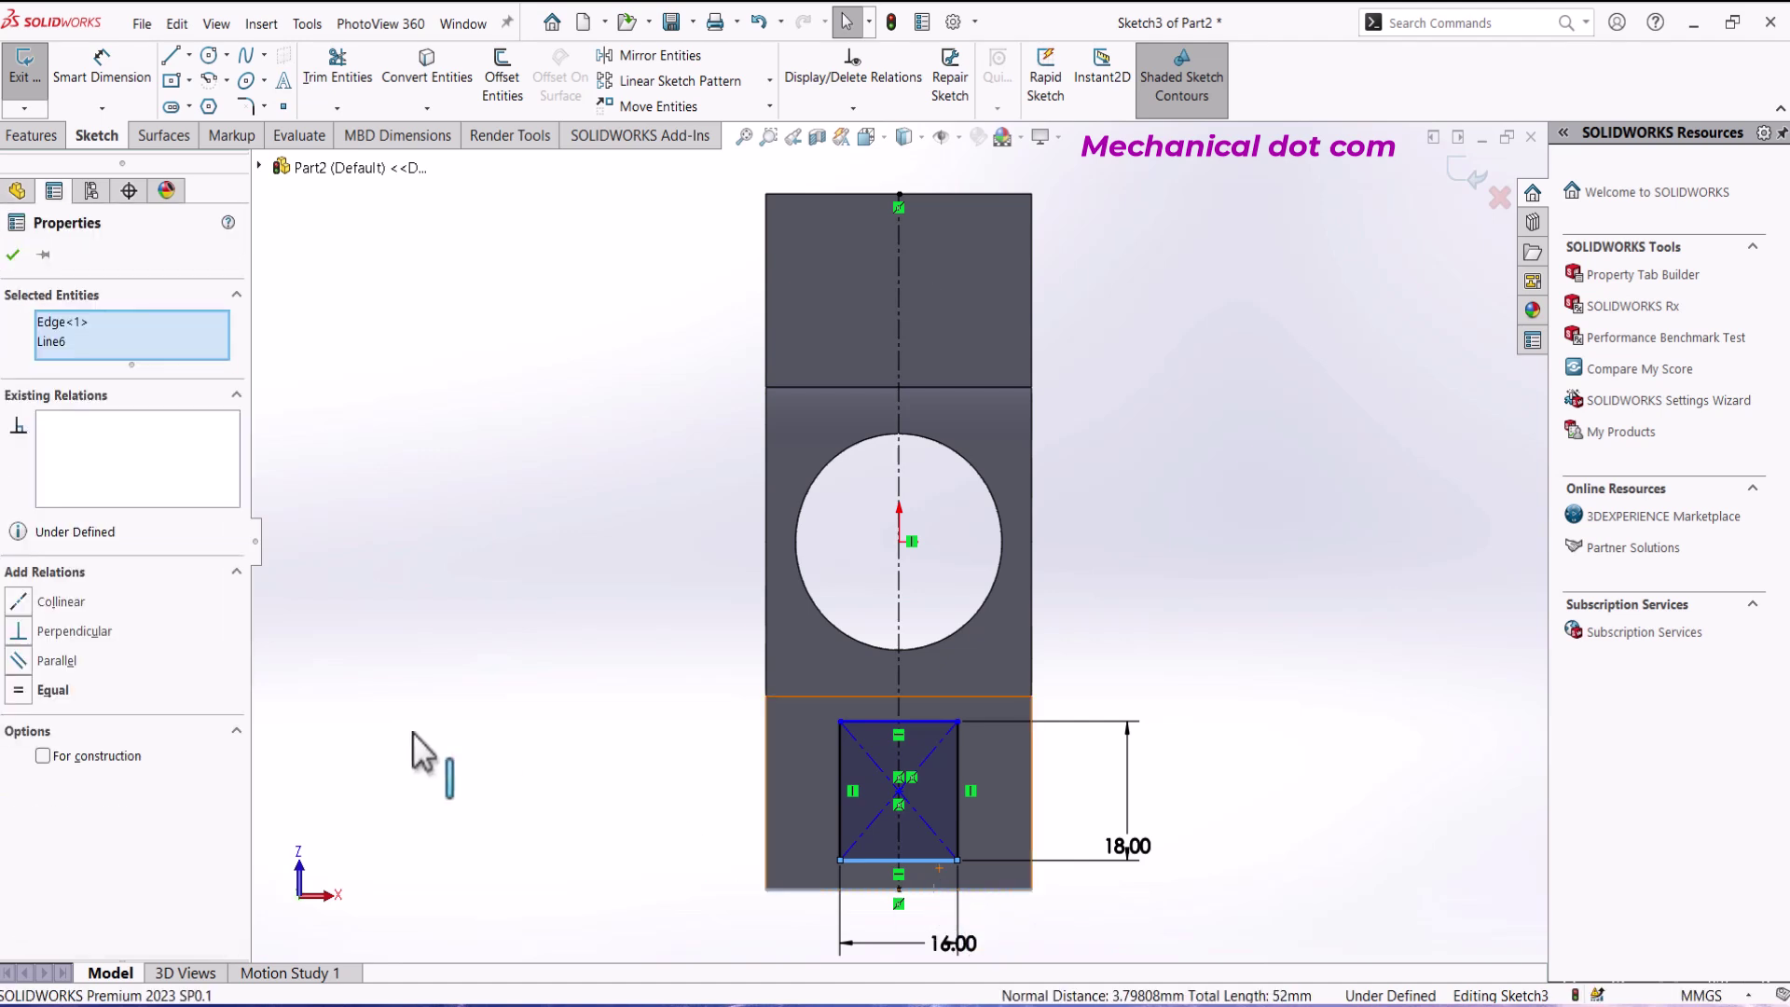
pyautogui.click(11, 606)
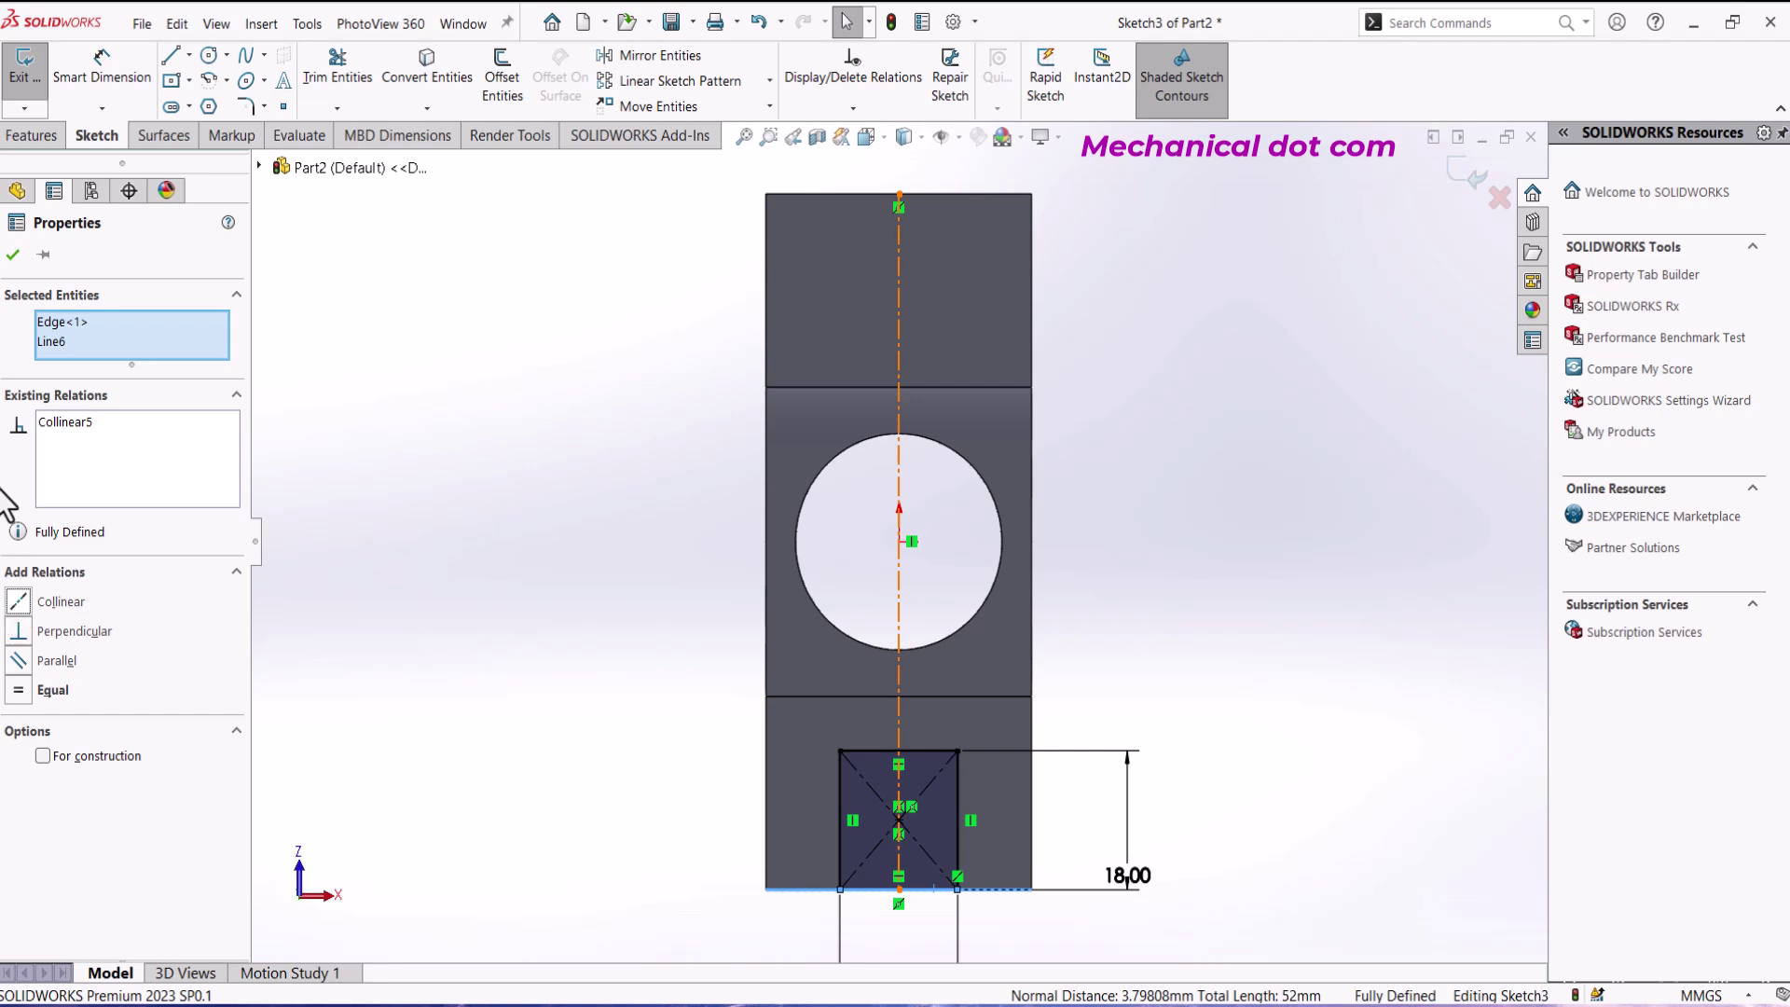
pyautogui.click(13, 255)
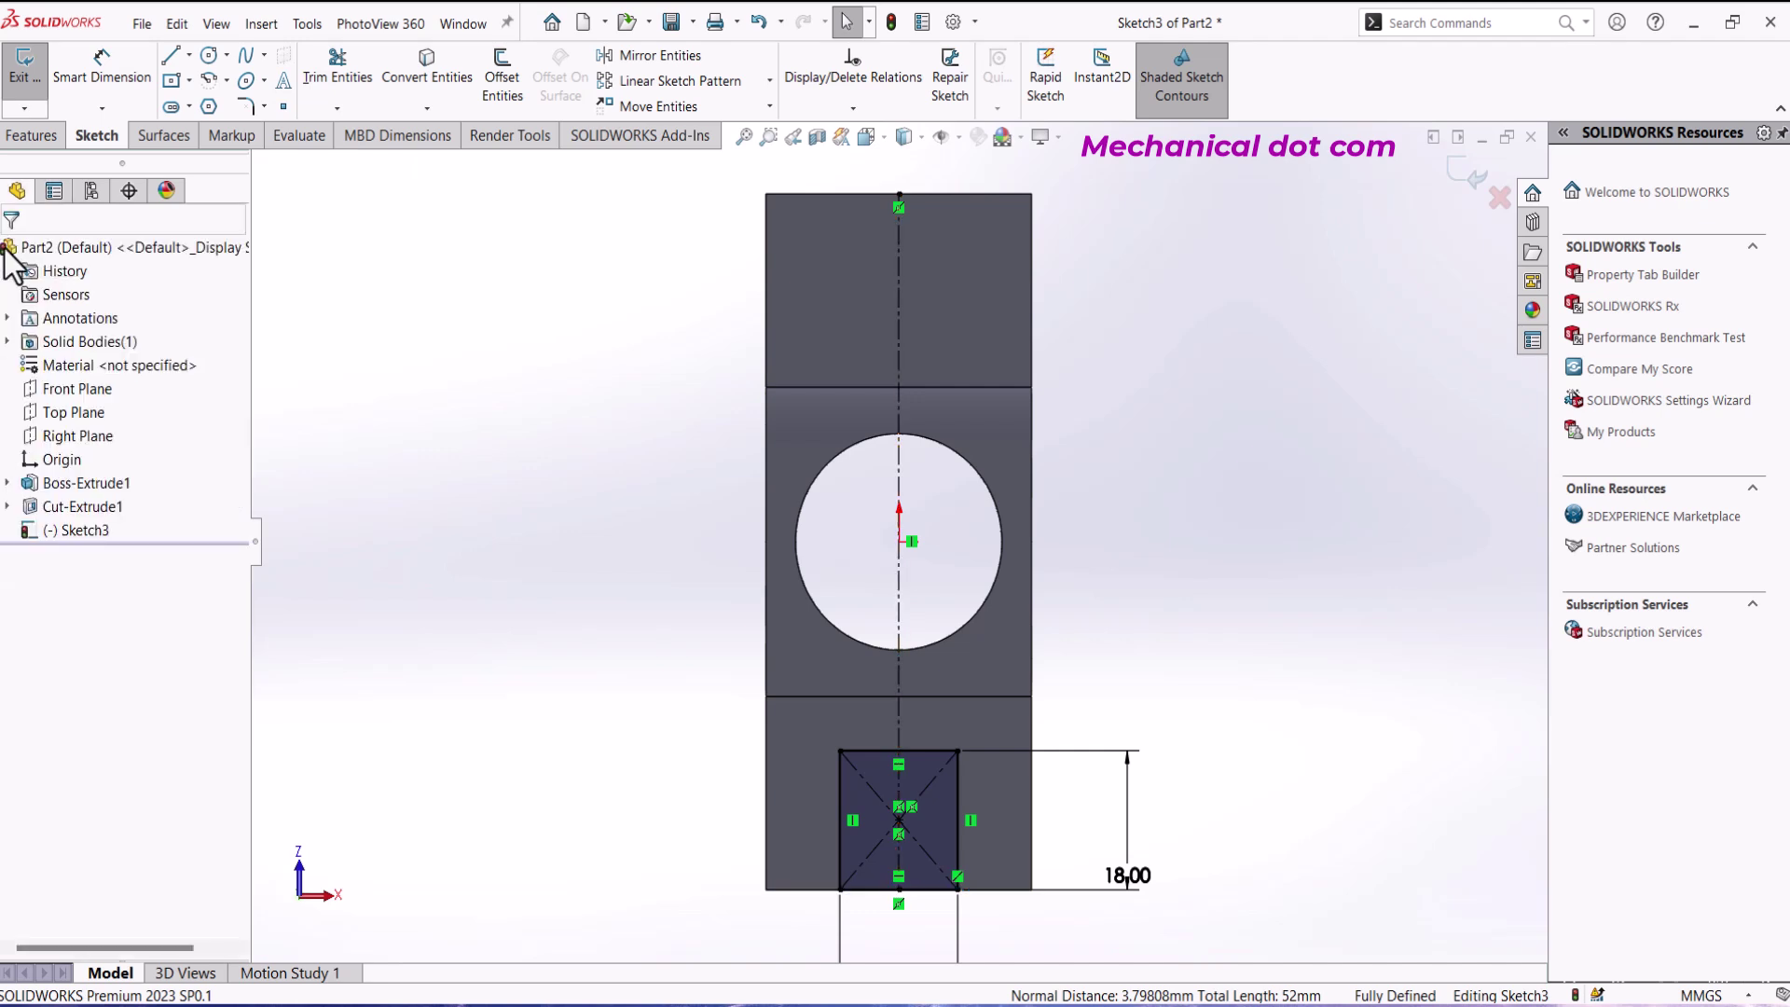
# Step: Cut the 16 by 18 mm rectangle up through the foot with an extruded cut set to Through All
pyautogui.click(31, 131)
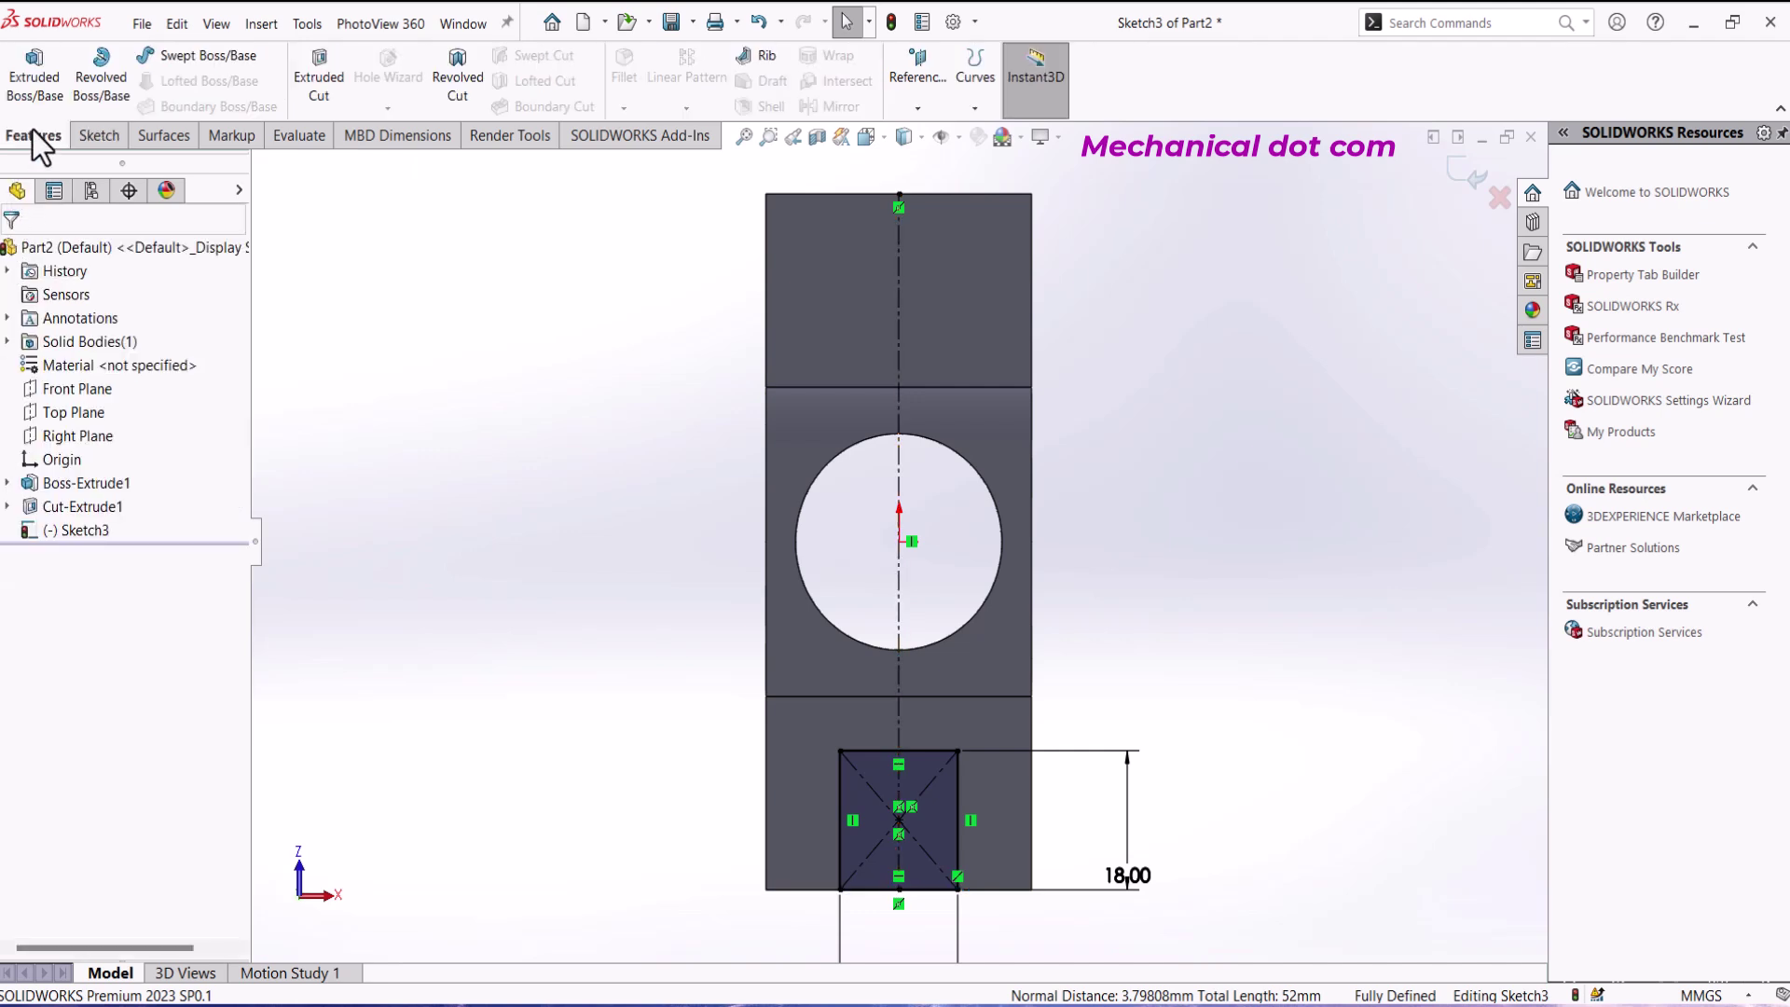
pyautogui.click(304, 85)
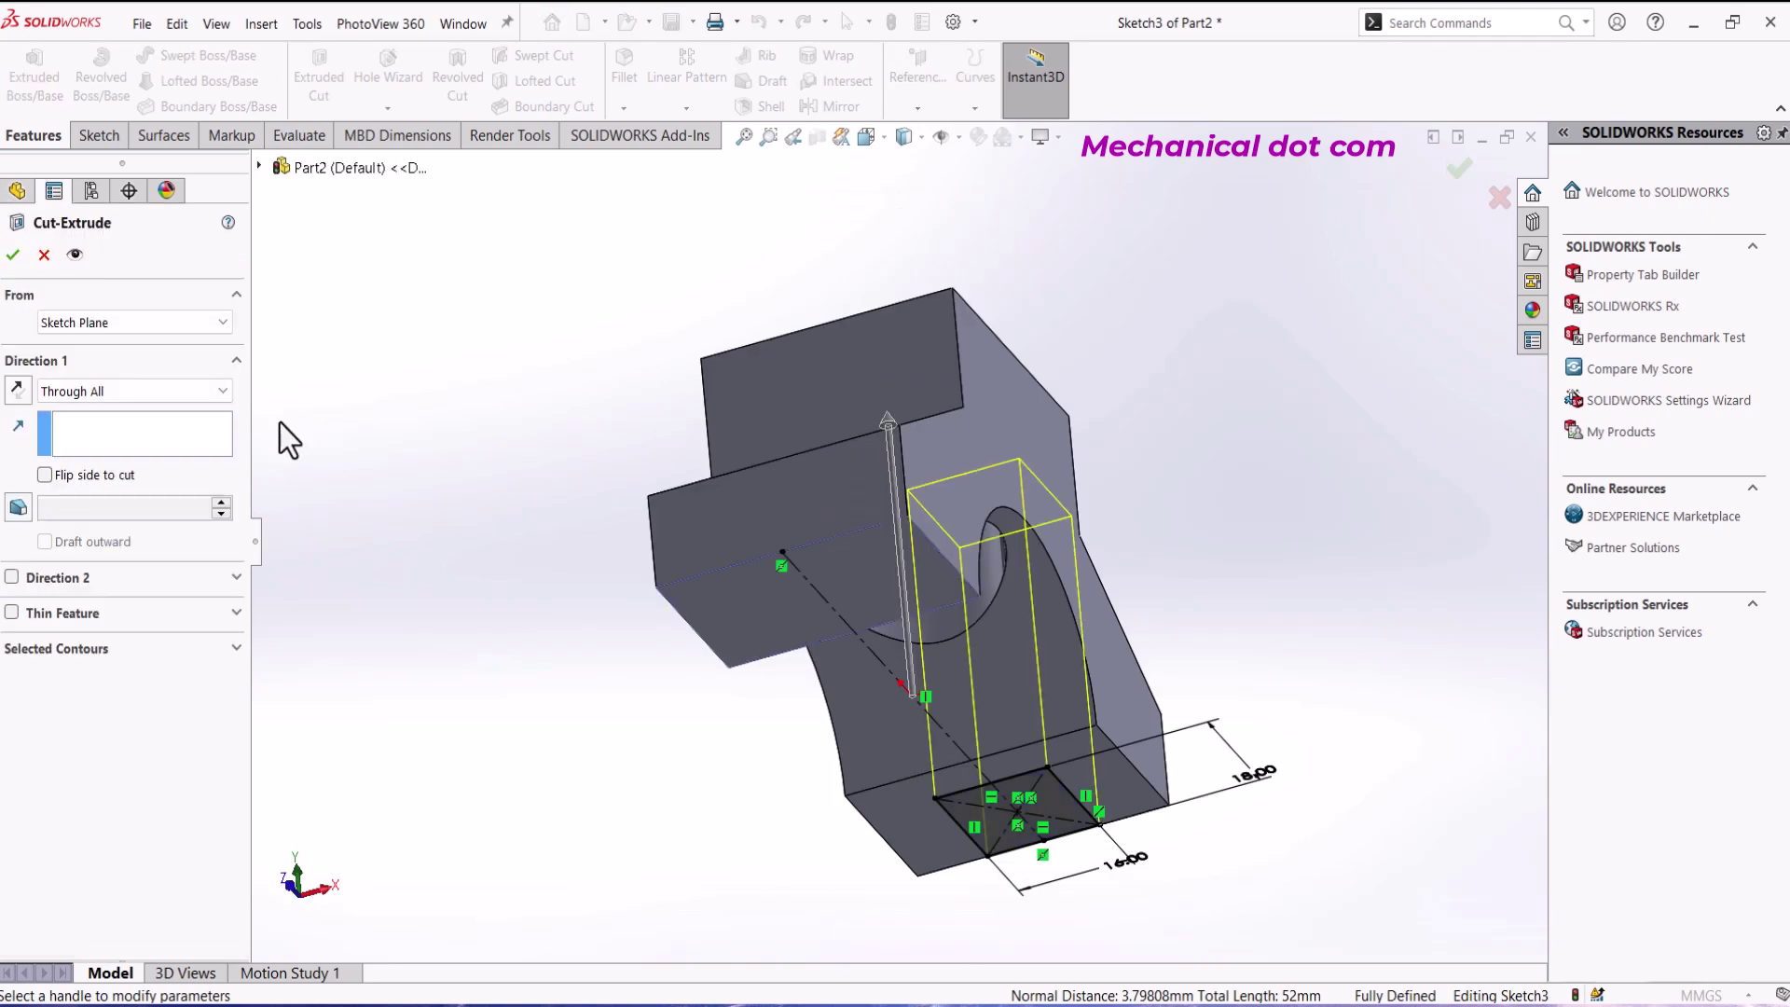
pyautogui.click(13, 256)
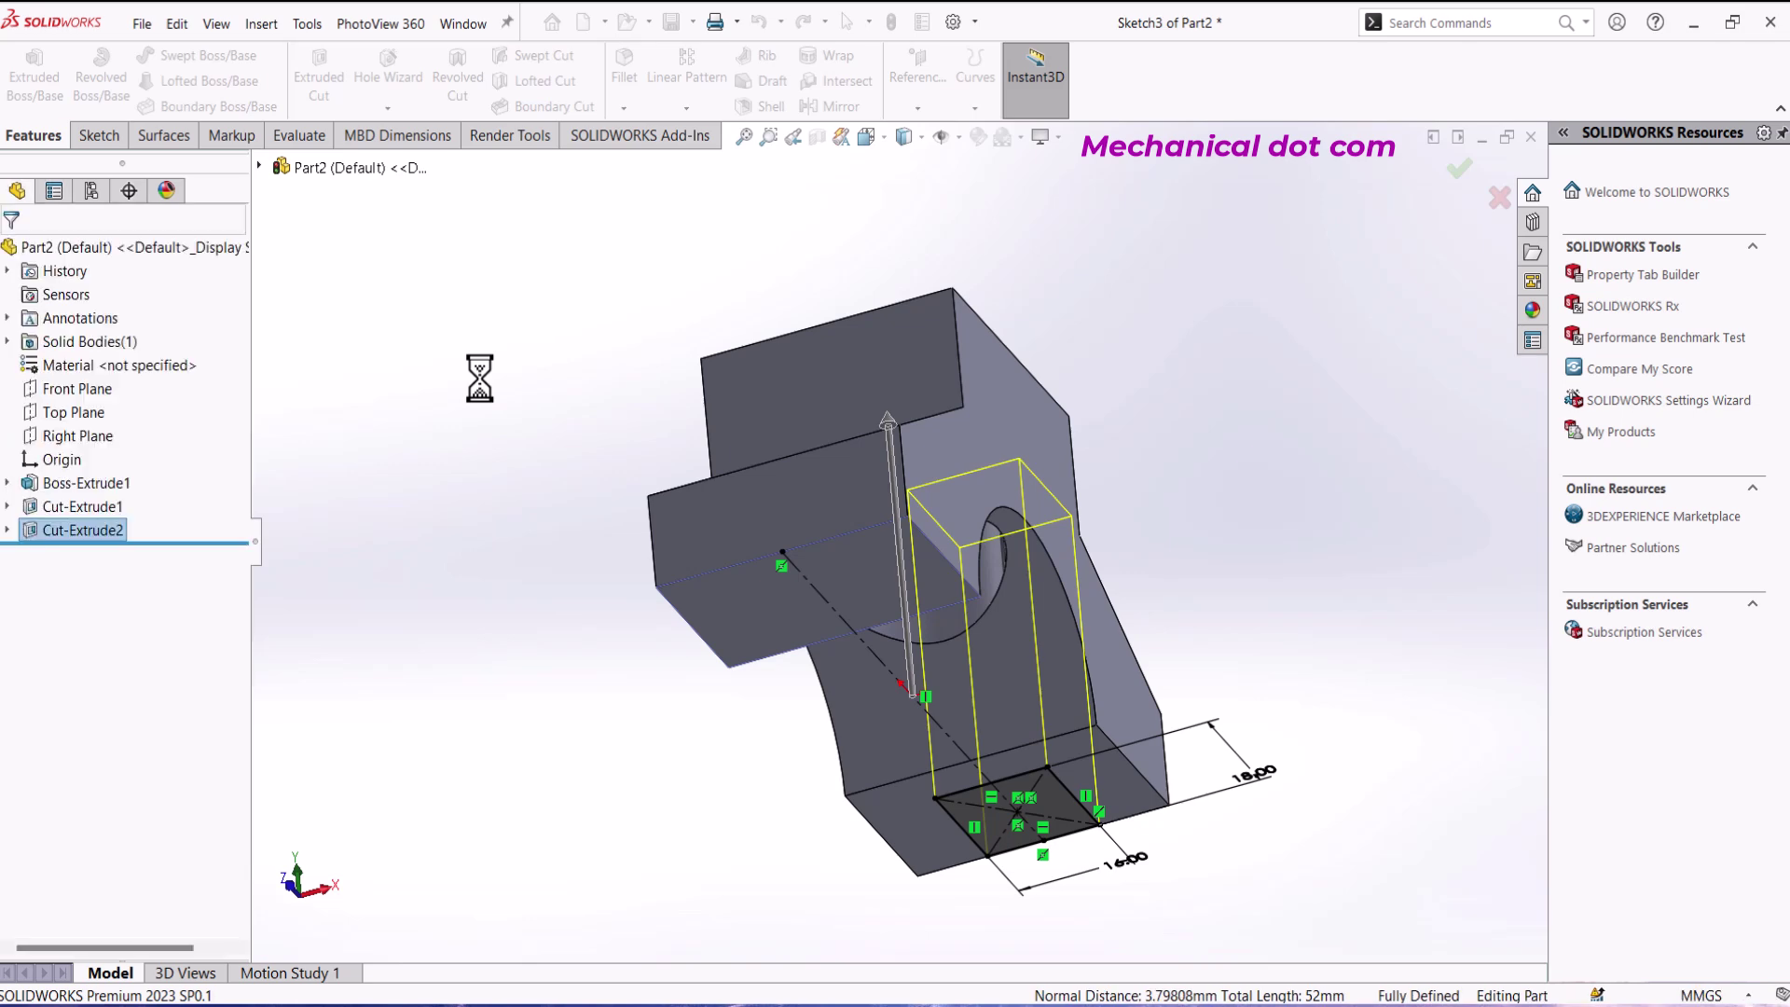
# Step: Mirror the rectangular slot cut about the Front Plane onto the opposite foot
pyautogui.moveTo(418, 574); pyautogui.dragTo(383, 640, button='middle')
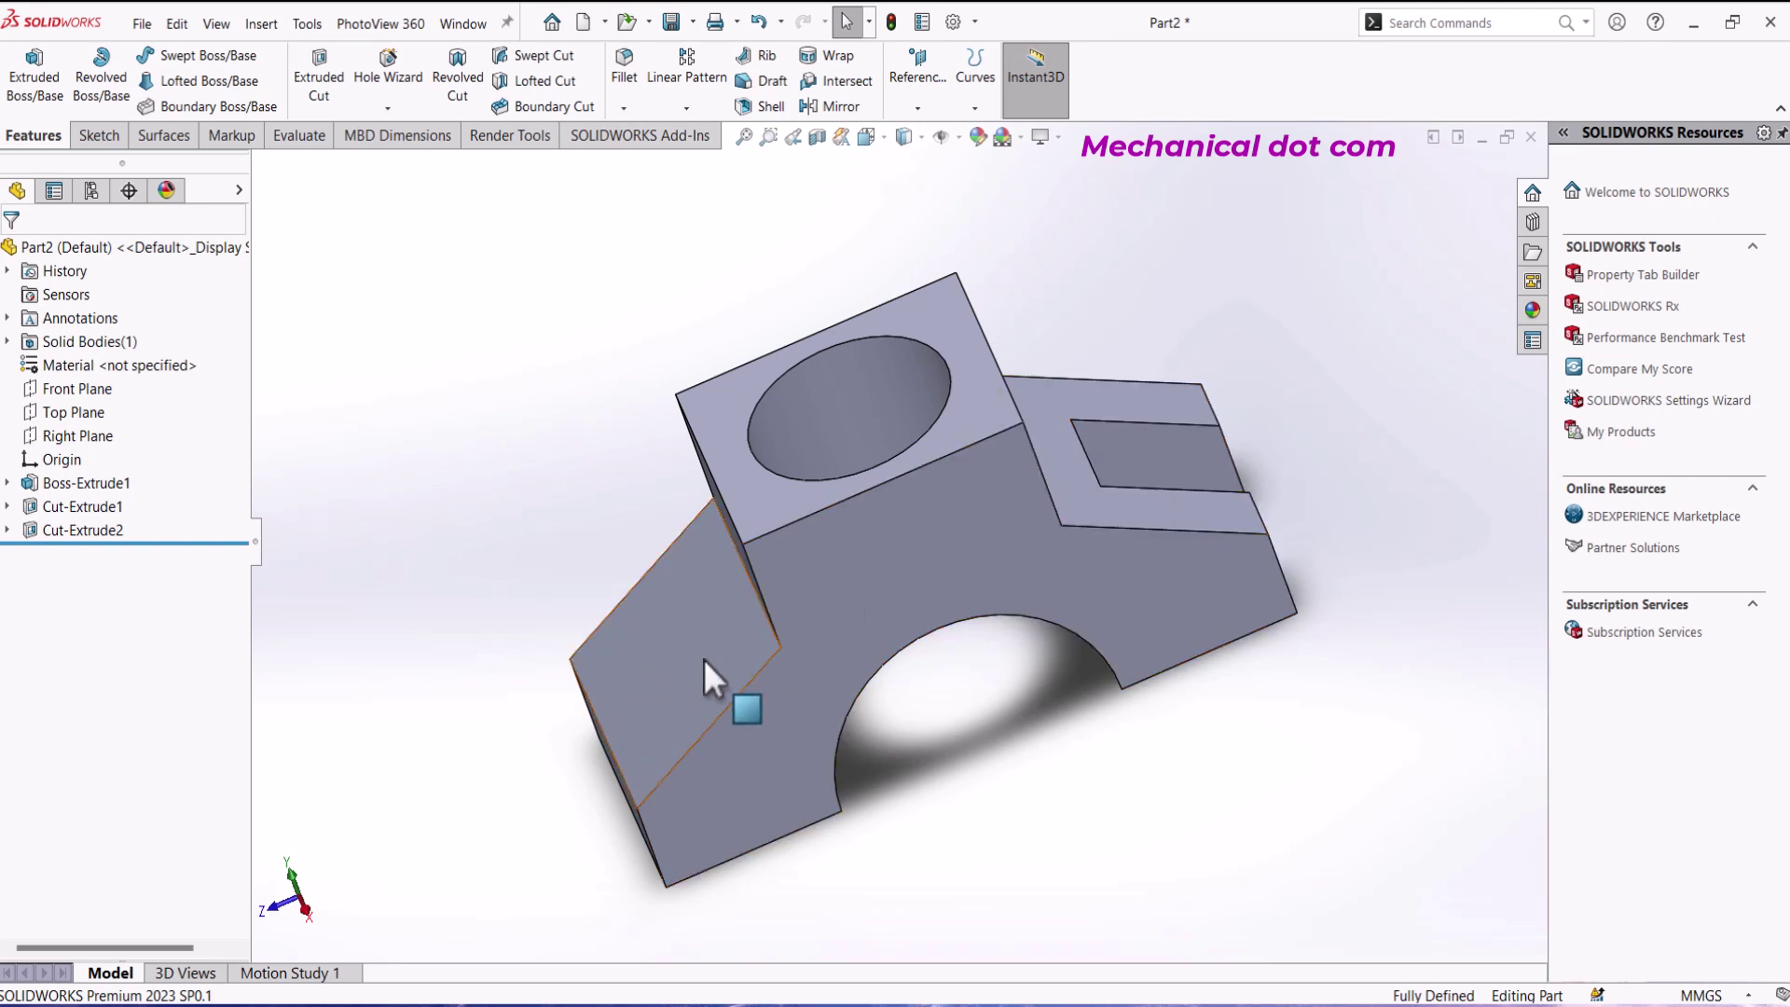
pyautogui.click(837, 106)
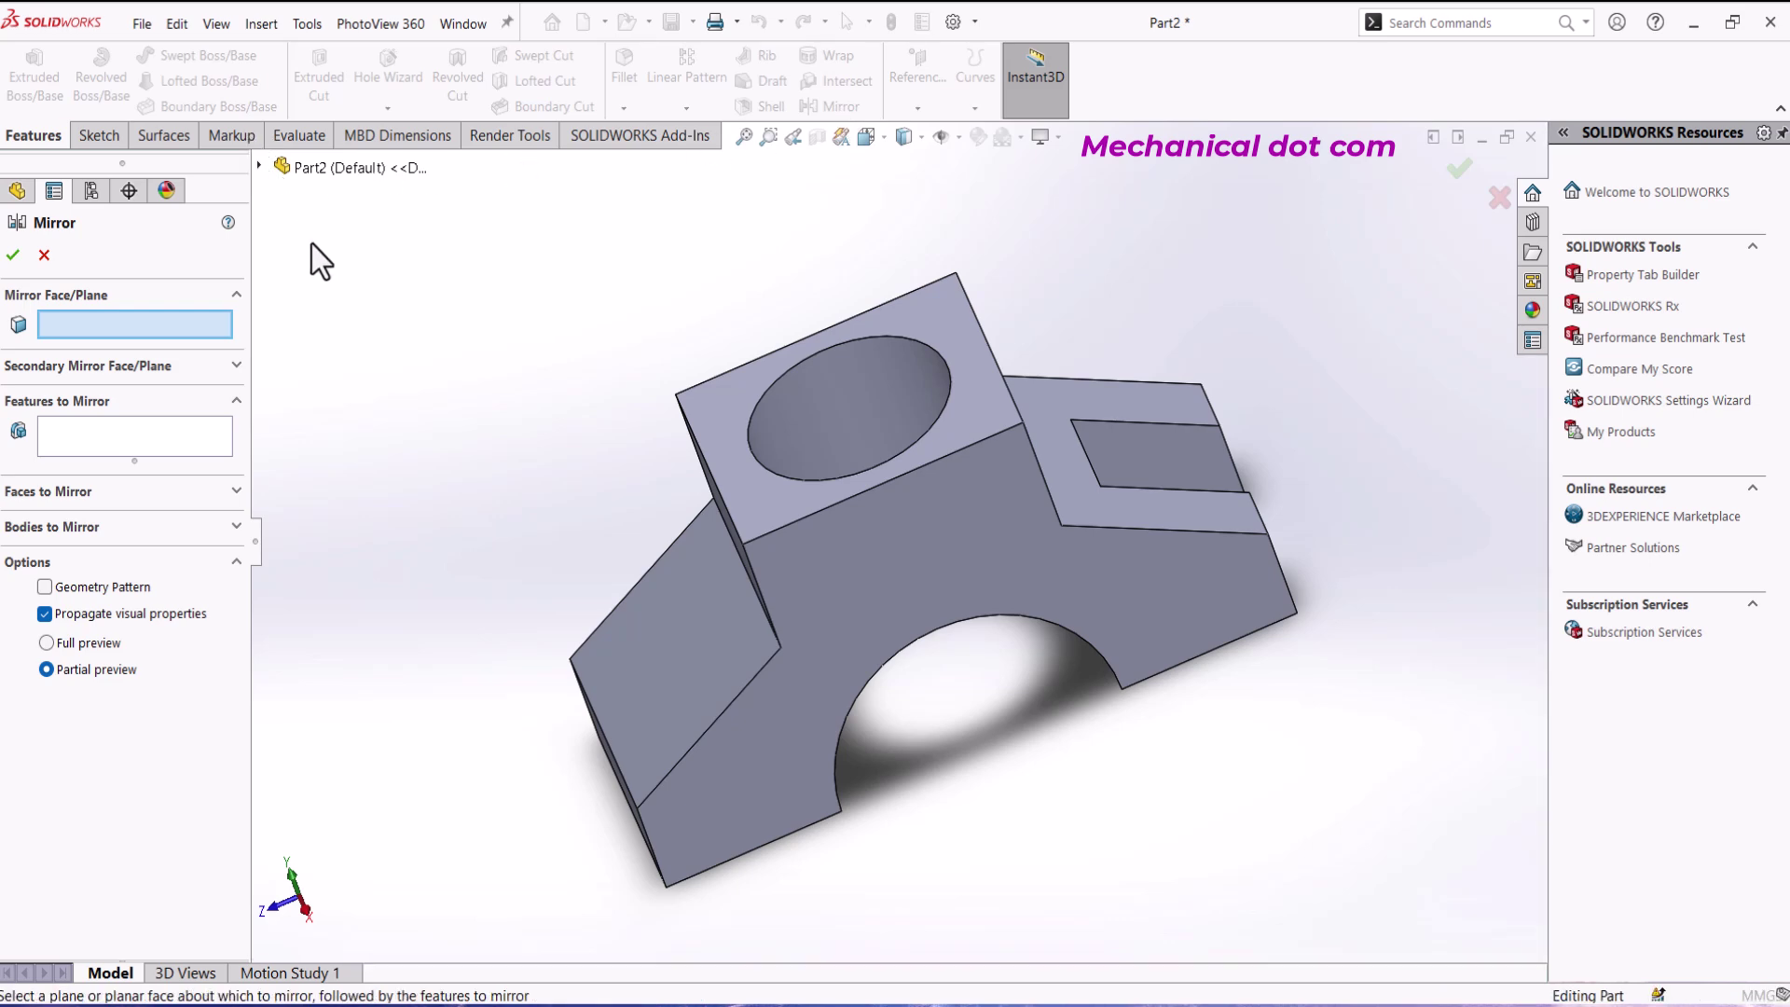
pyautogui.press('c')
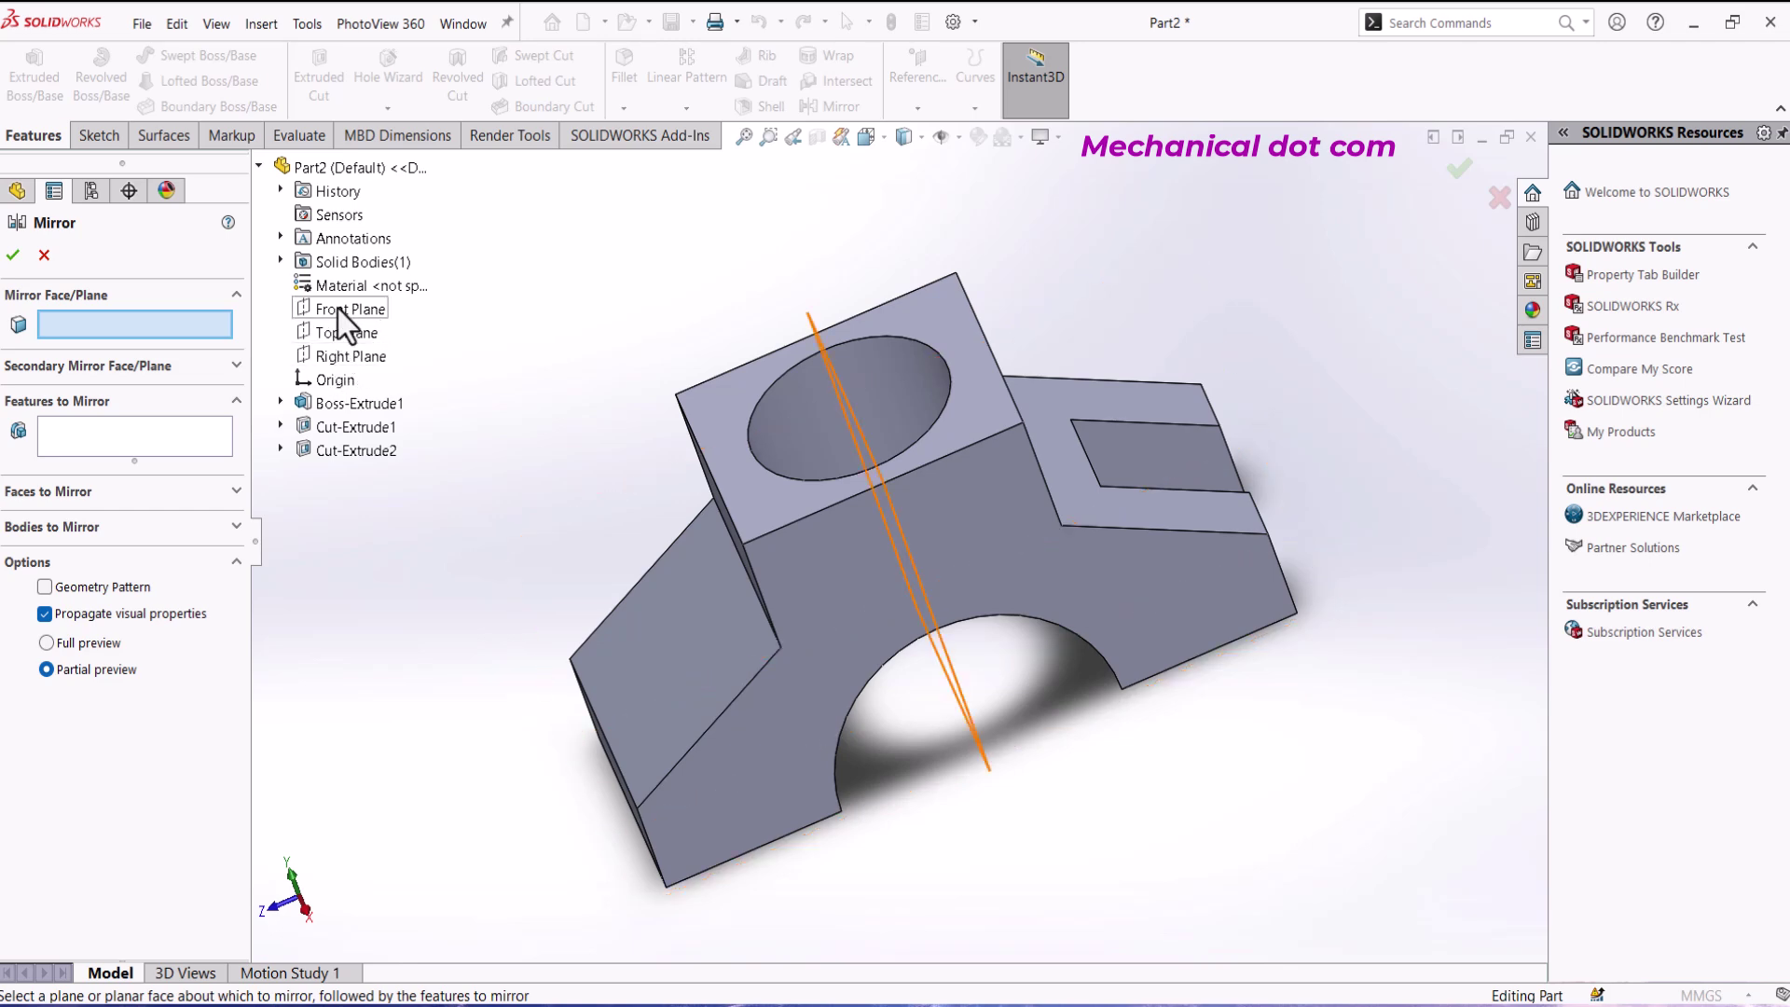
pyautogui.click(338, 310)
pyautogui.click(143, 441)
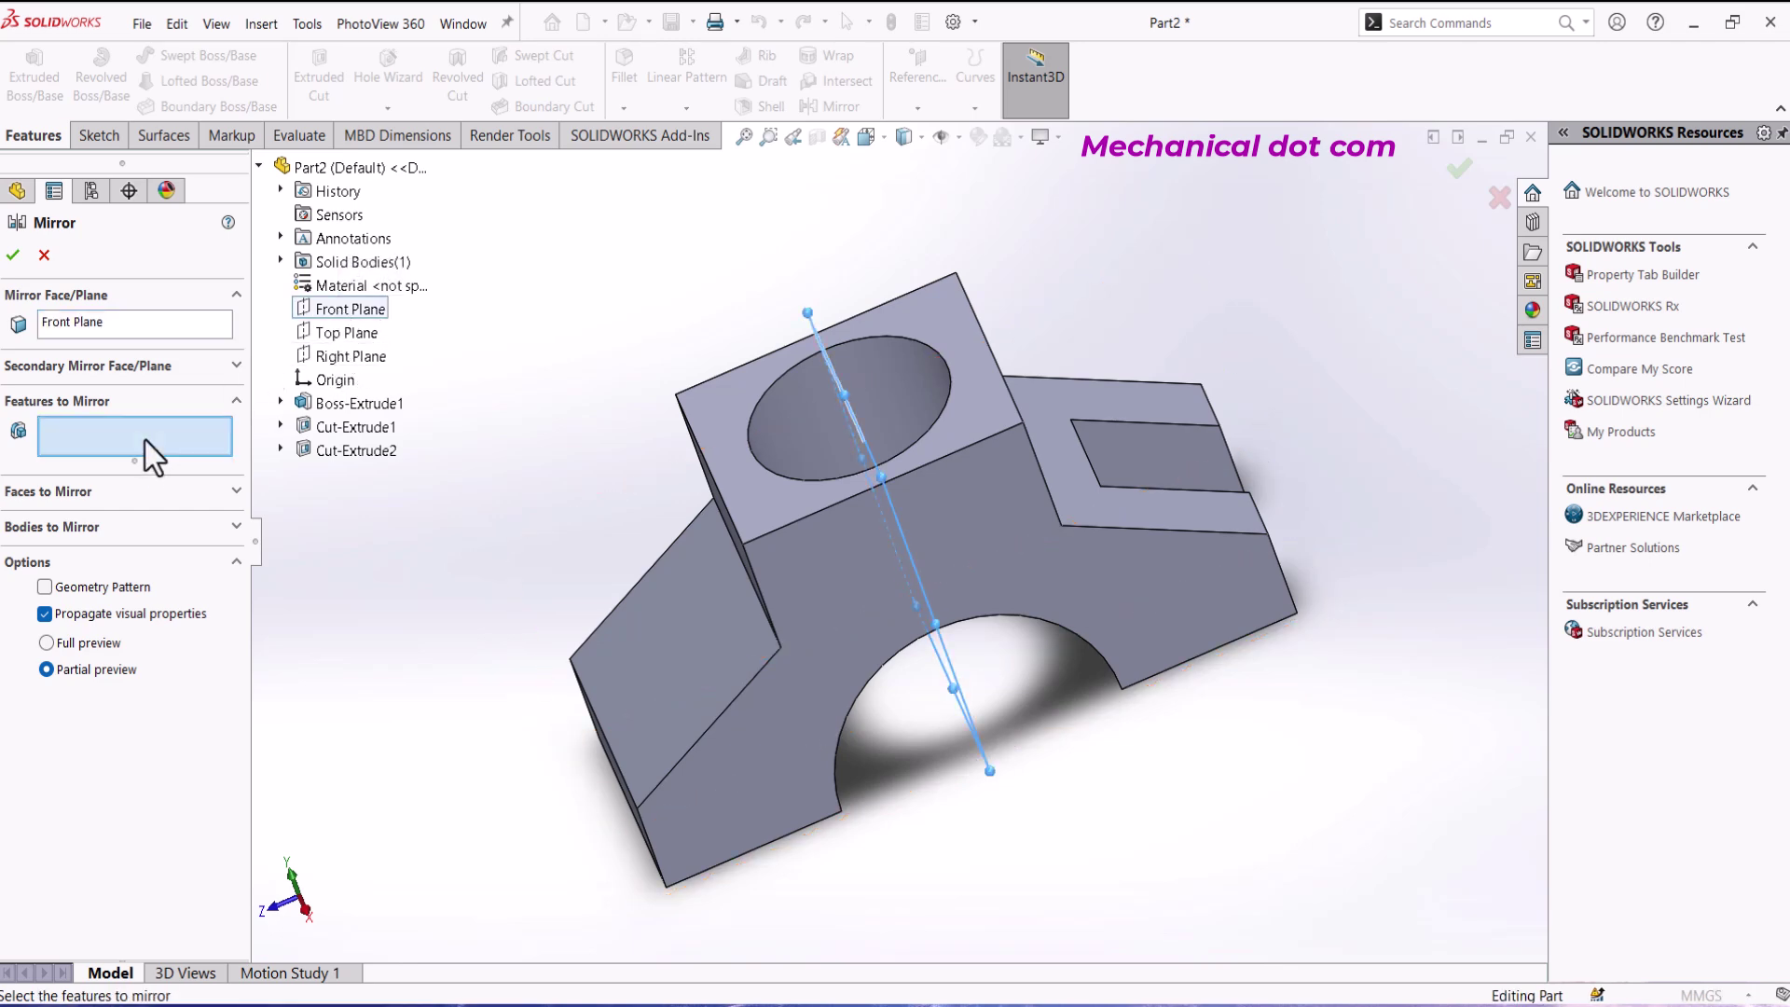
pyautogui.click(345, 451)
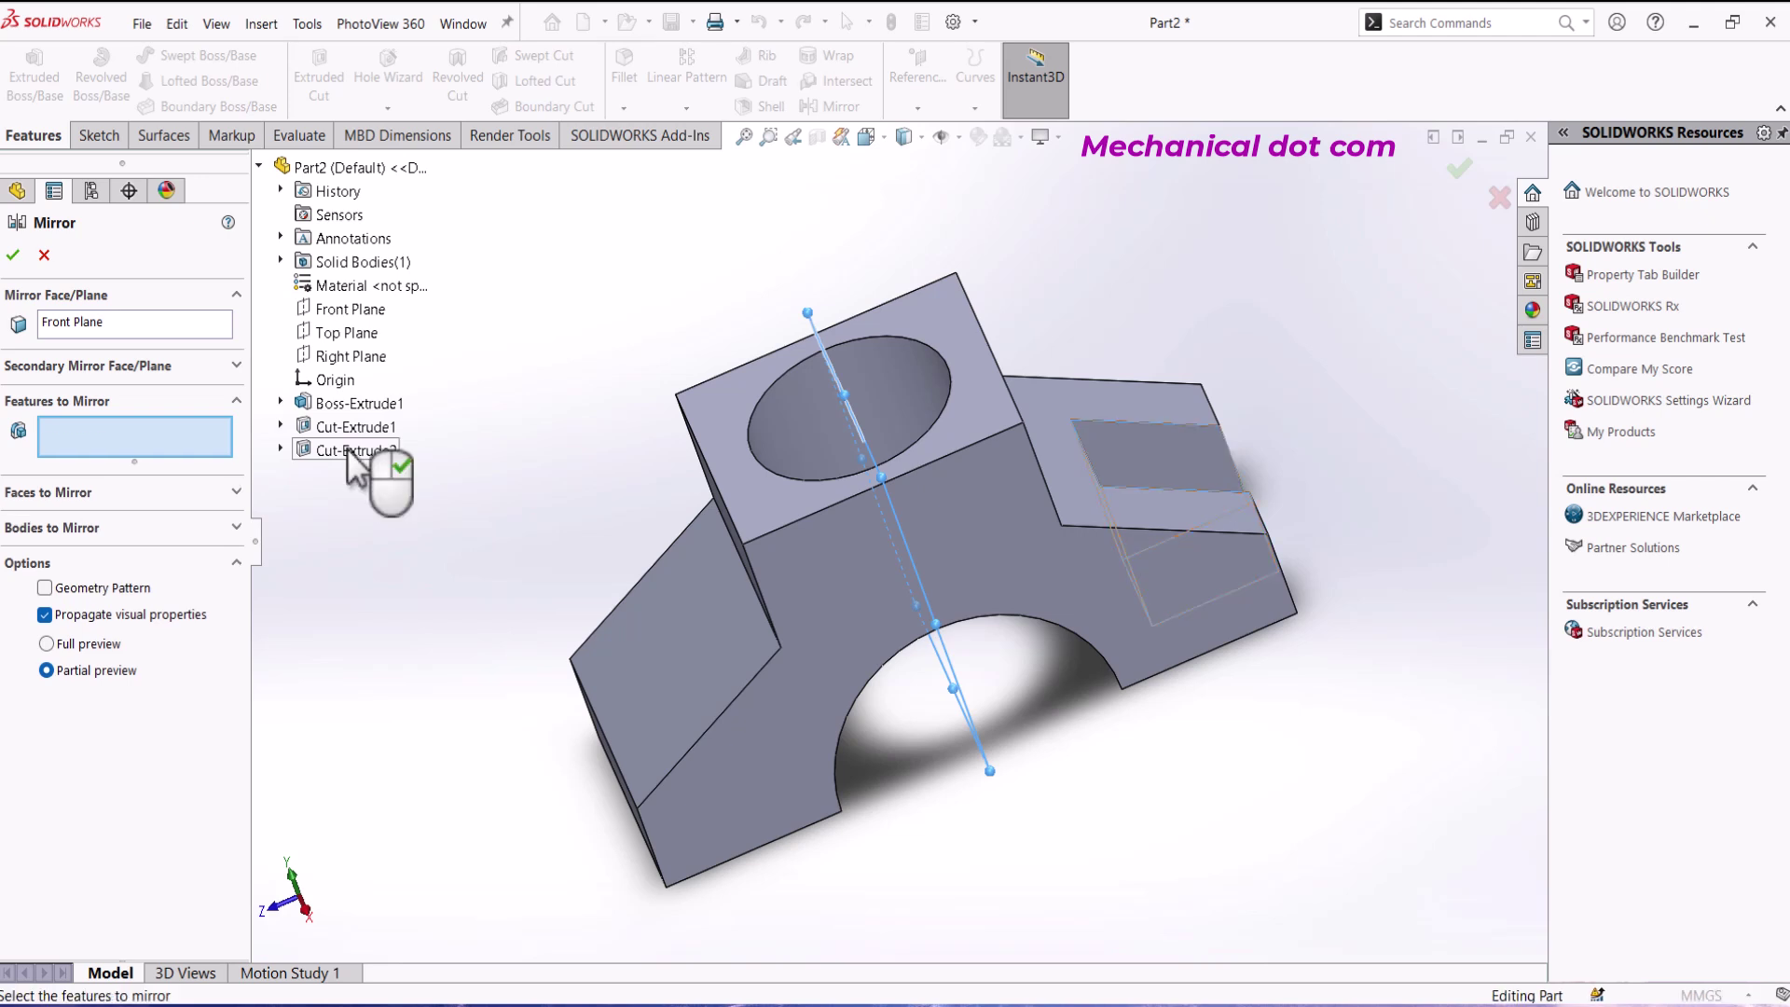
pyautogui.click(12, 257)
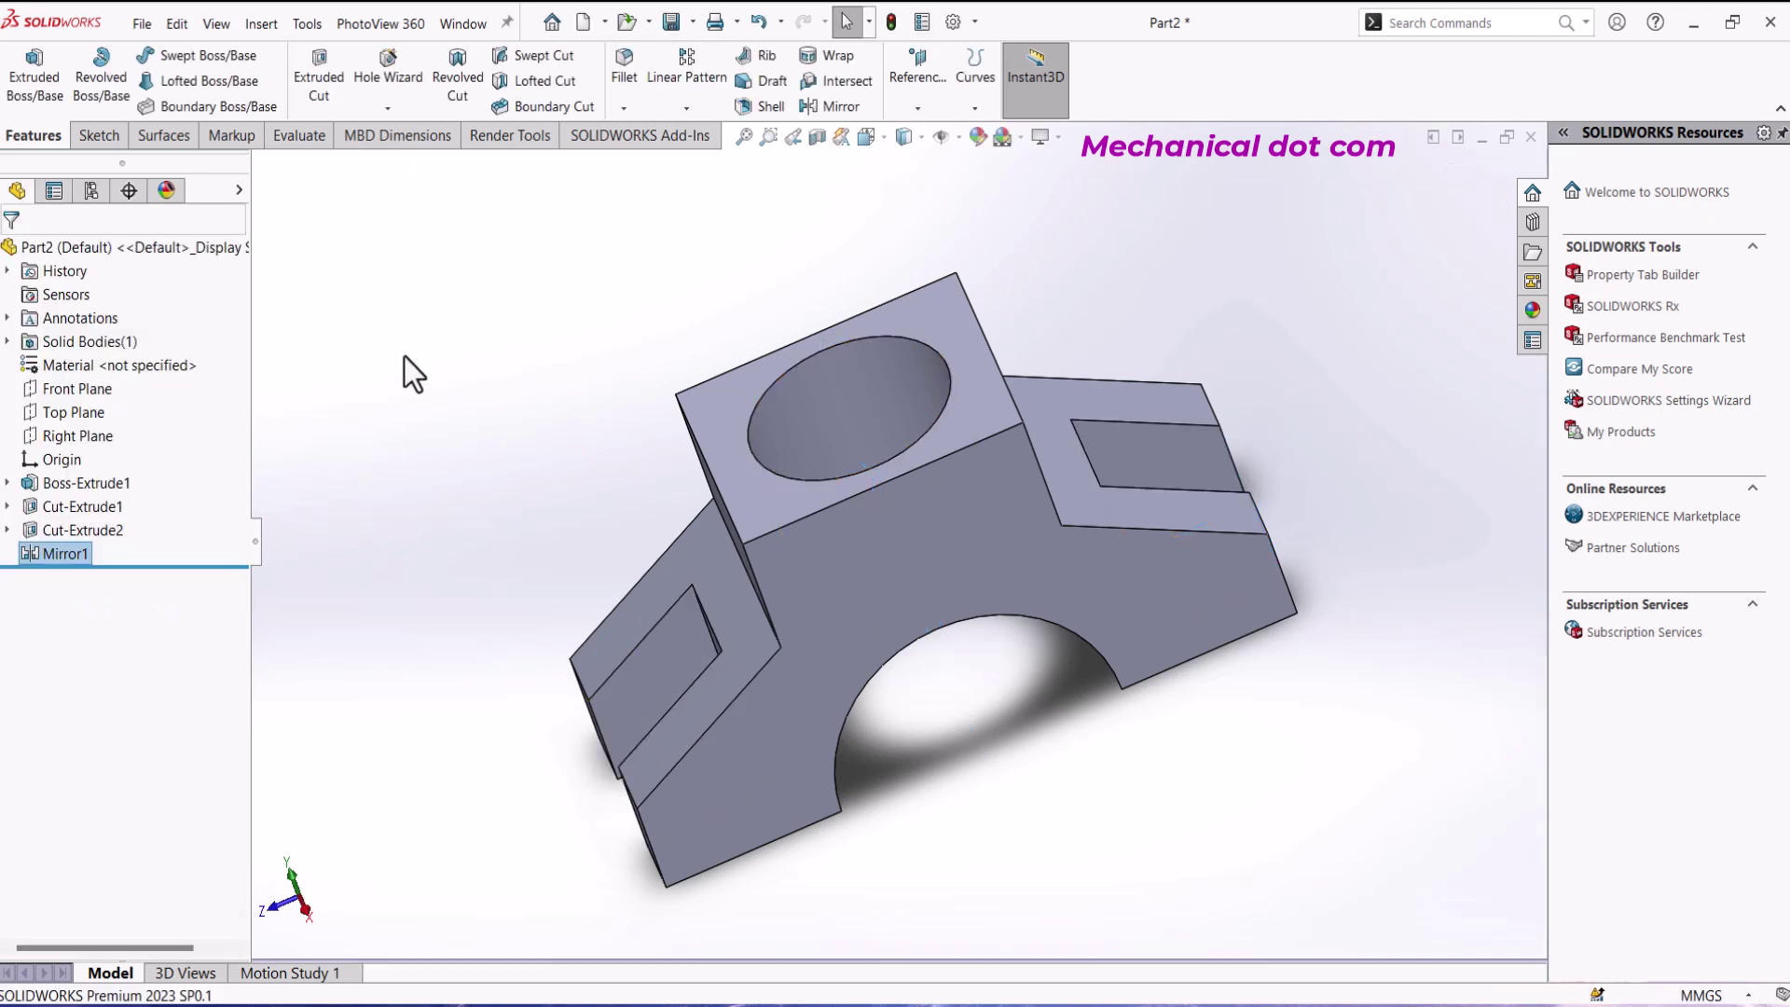
# Step: Start a sketch on the upper block's vertical end face and draw a center rectangle about 8 by 8.4 mm below the top edge's midpoint
pyautogui.moveTo(500, 327); pyautogui.dragTo(540, 272, button='middle')
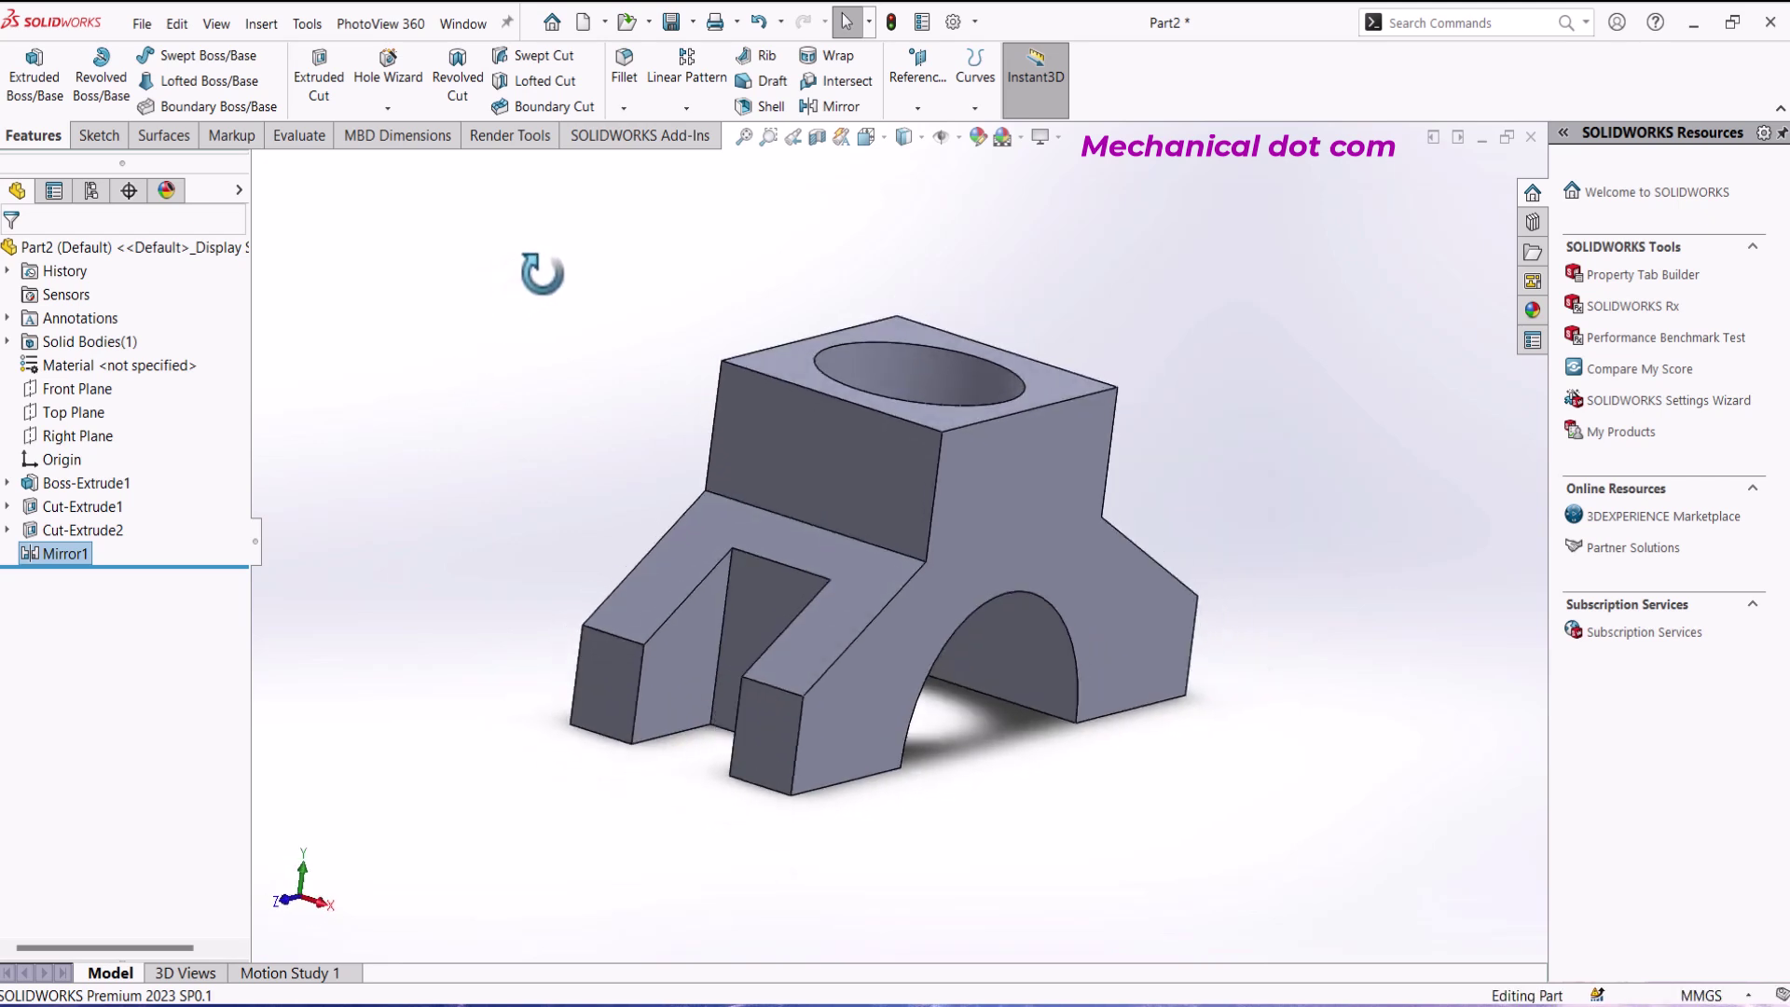
pyautogui.click(843, 439)
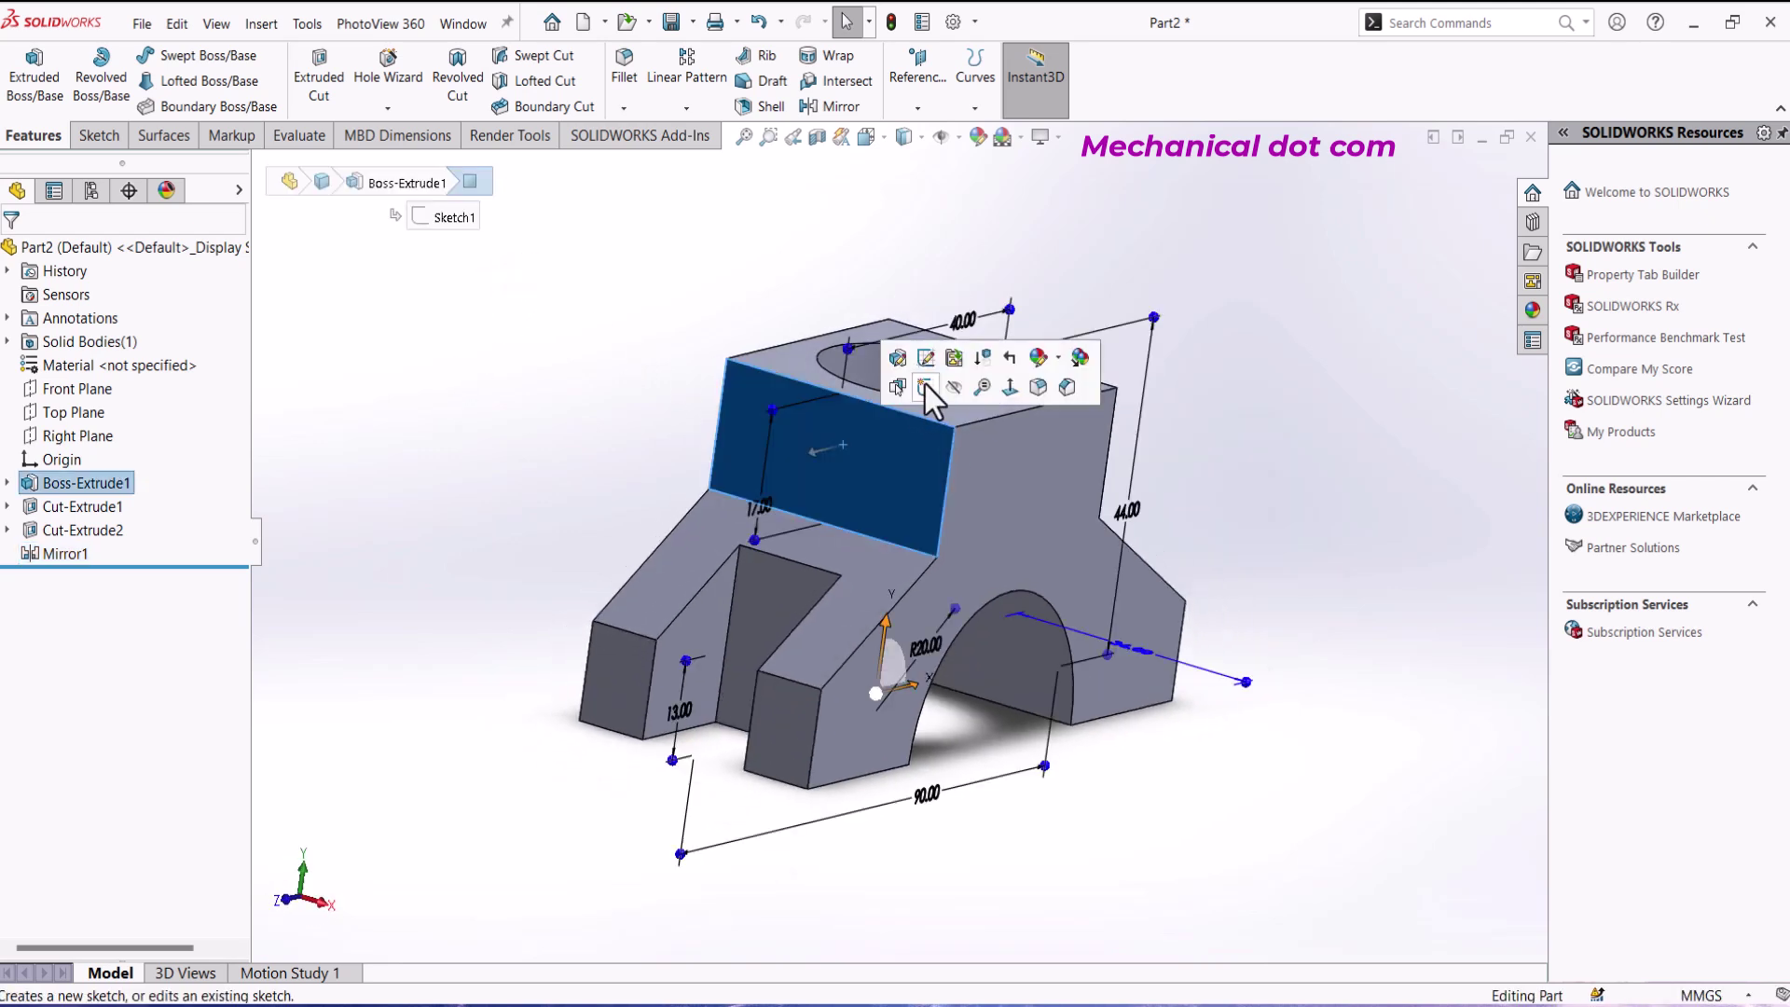
pyautogui.click(925, 384)
pyautogui.click(190, 81)
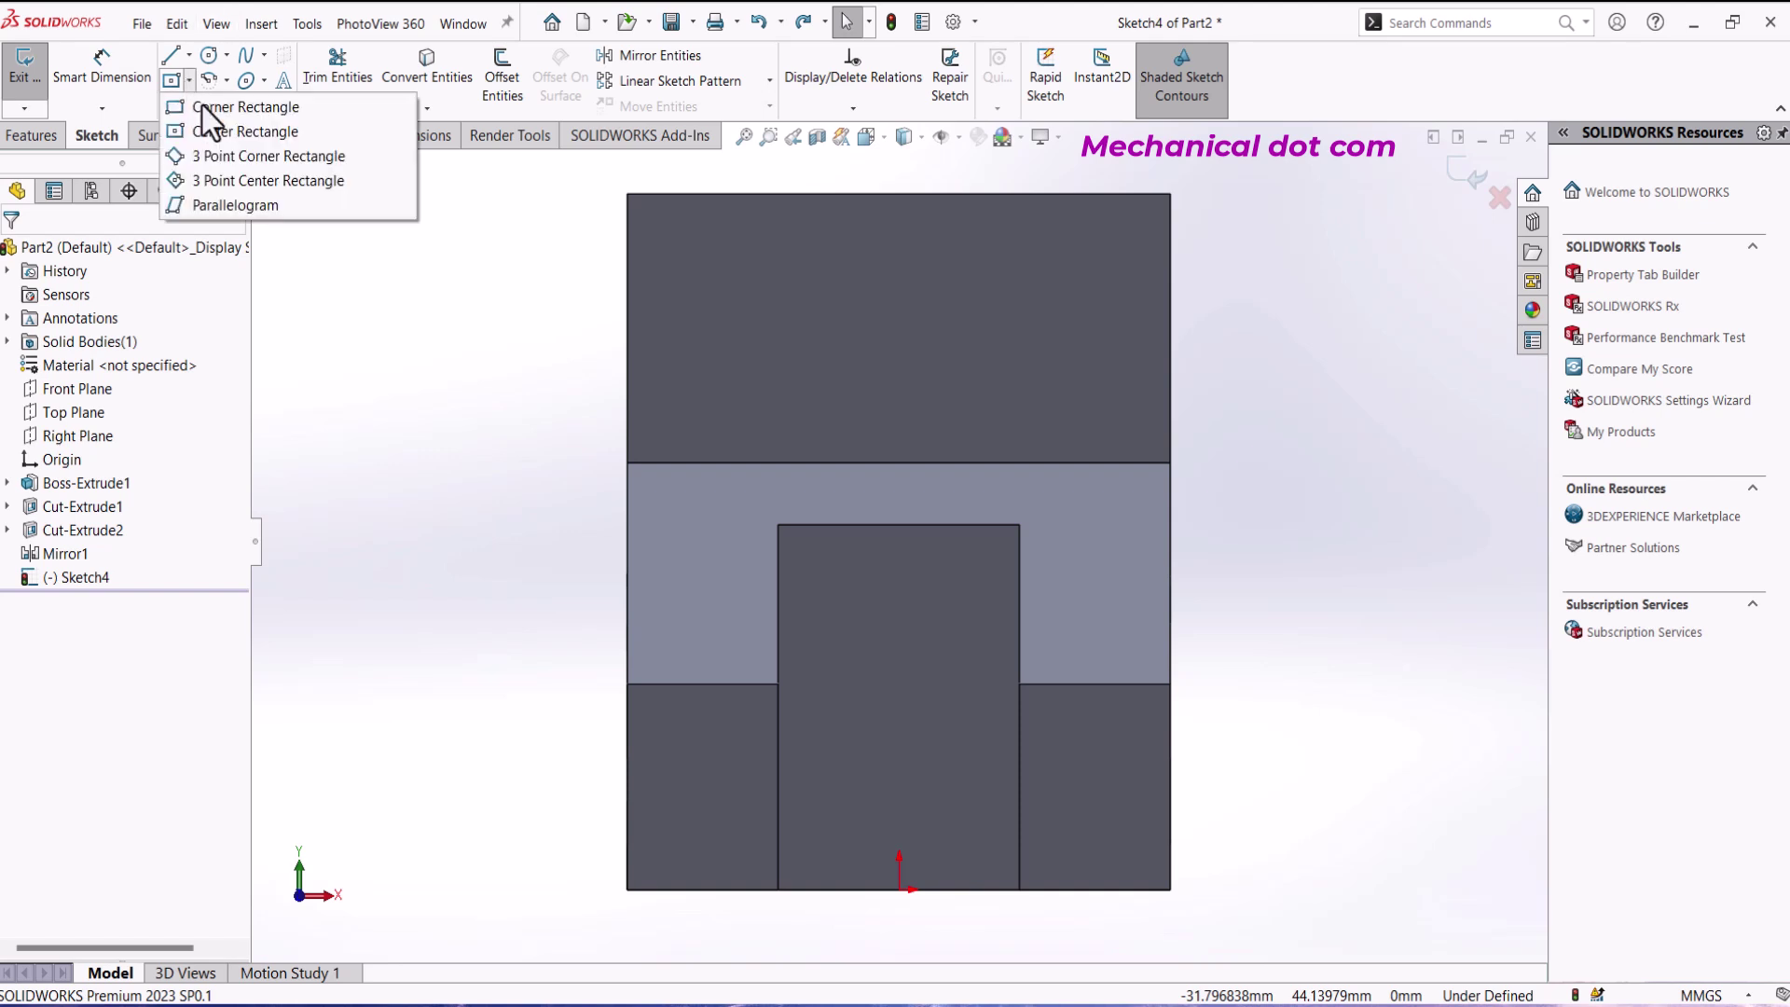
pyautogui.click(209, 126)
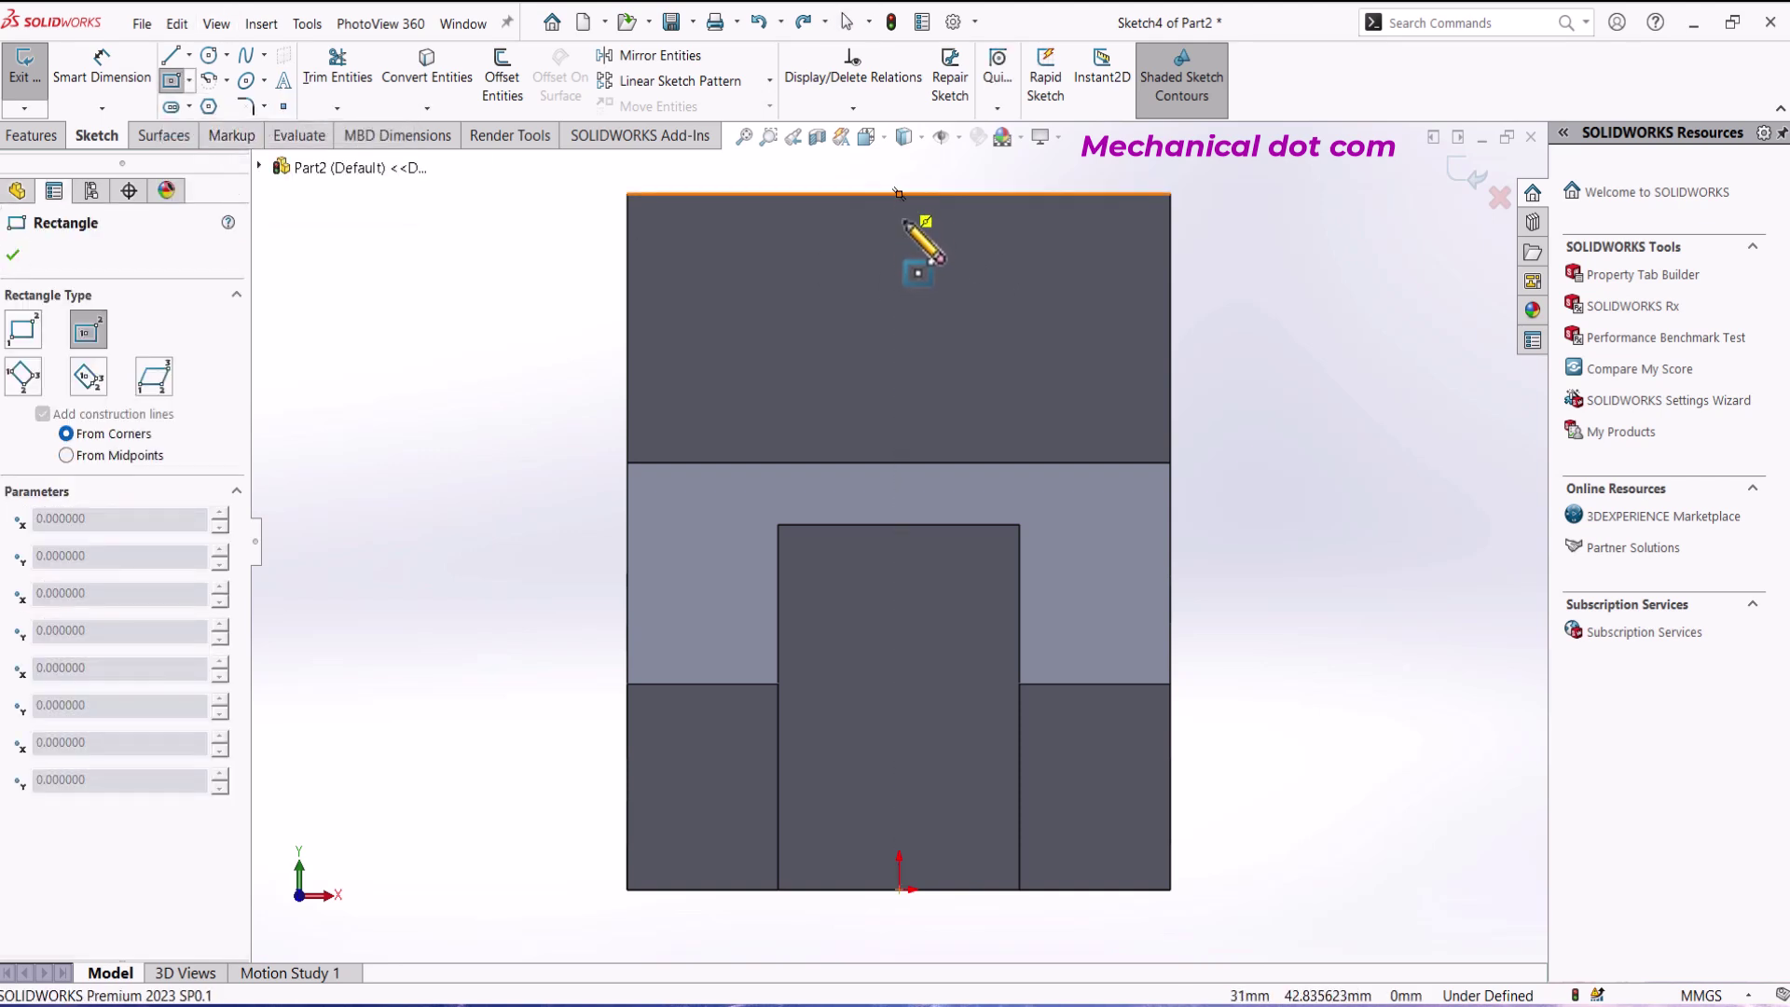
pyautogui.click(900, 300)
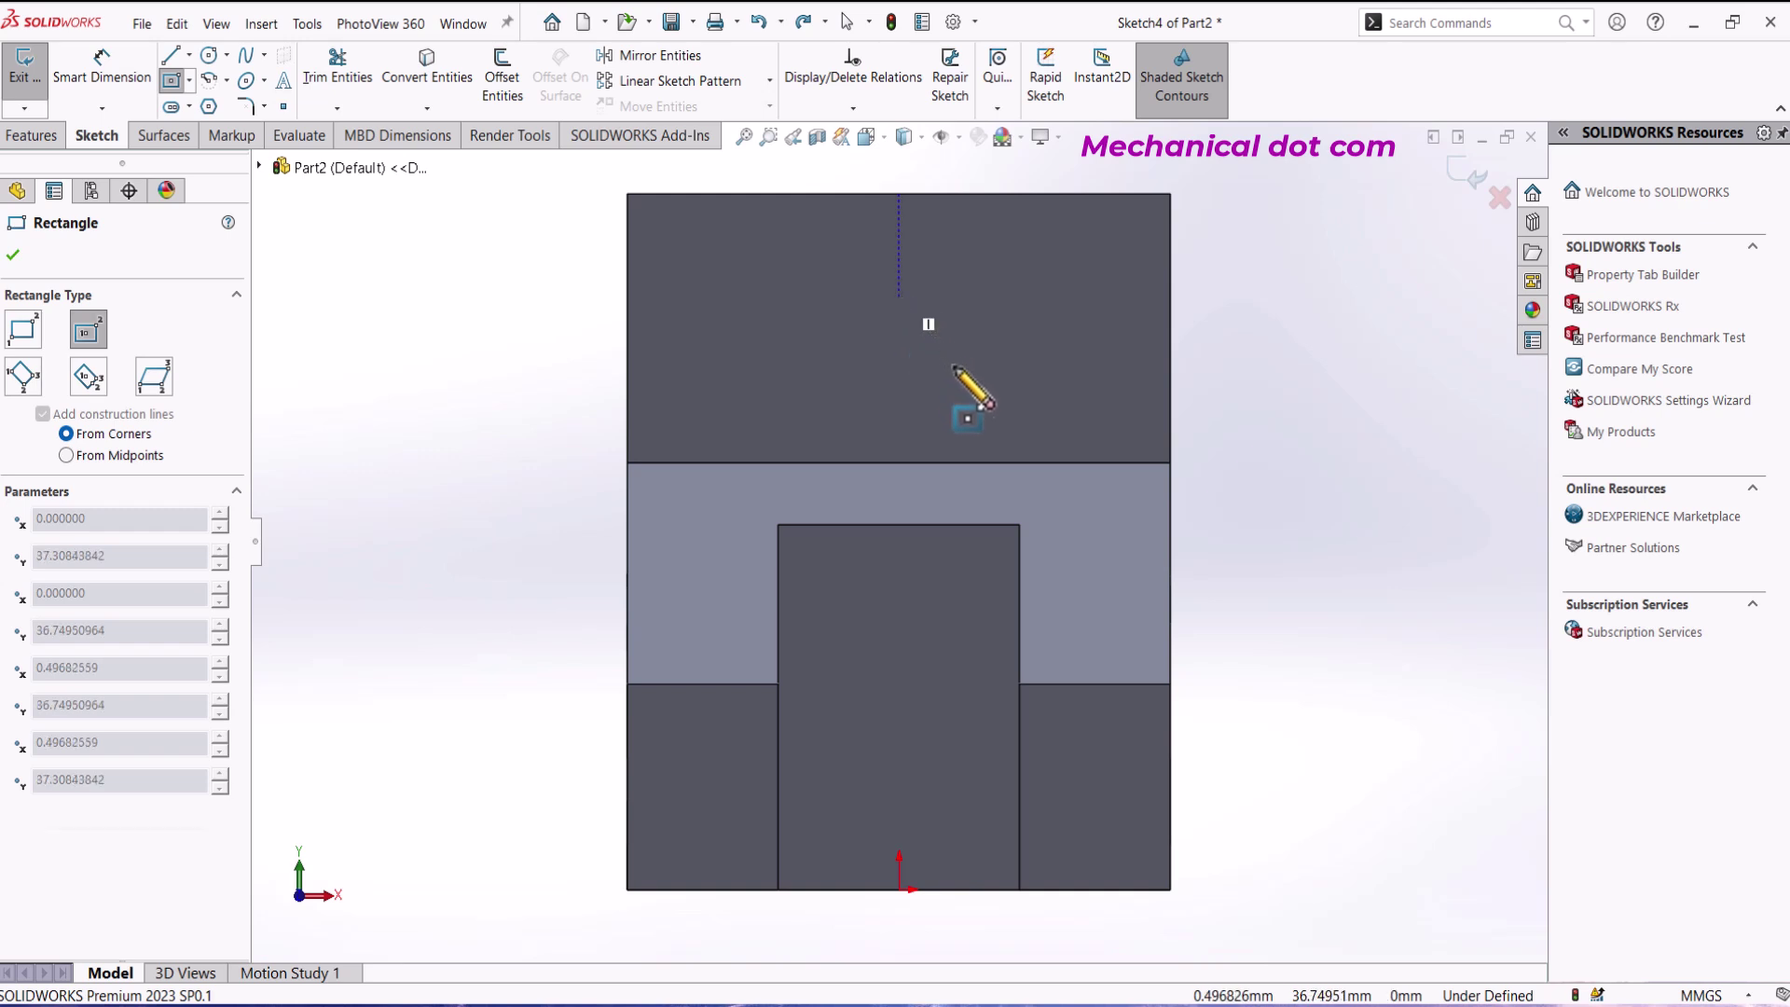
pyautogui.click(959, 365)
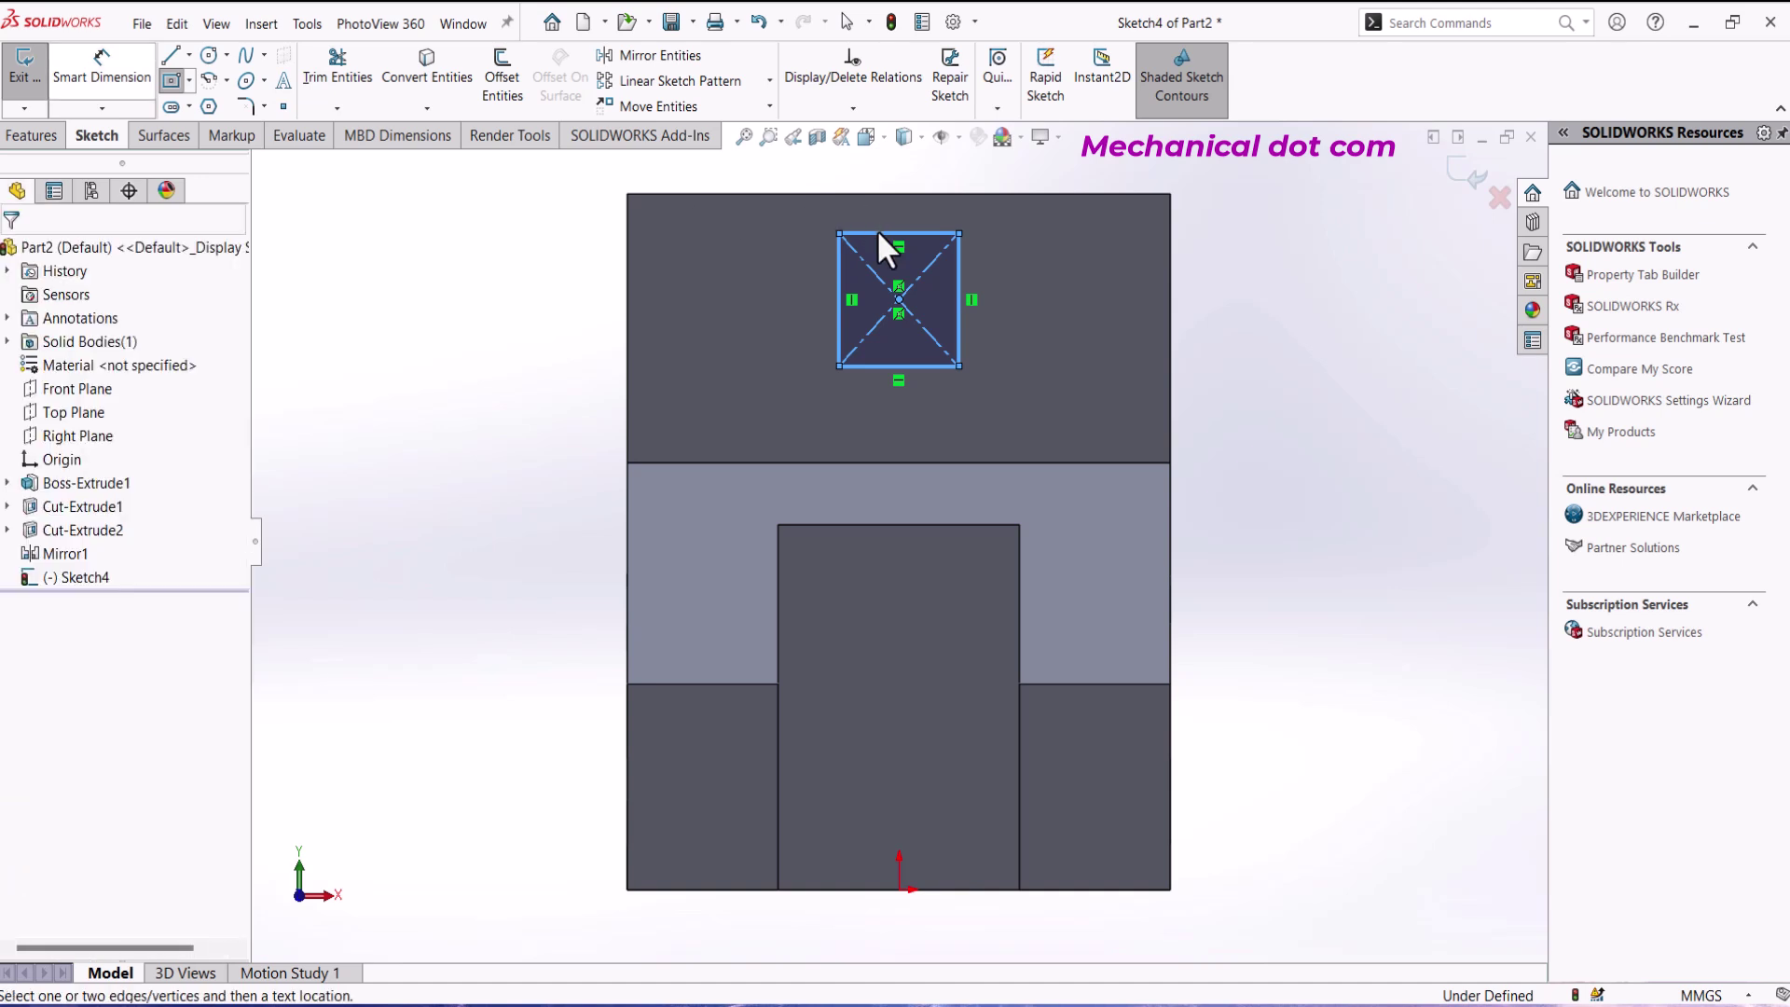
# Step: Dimension the rectangle on the upper block's end face to 10 mm wide and 10 mm high
pyautogui.click(923, 171)
pyautogui.click(919, 175)
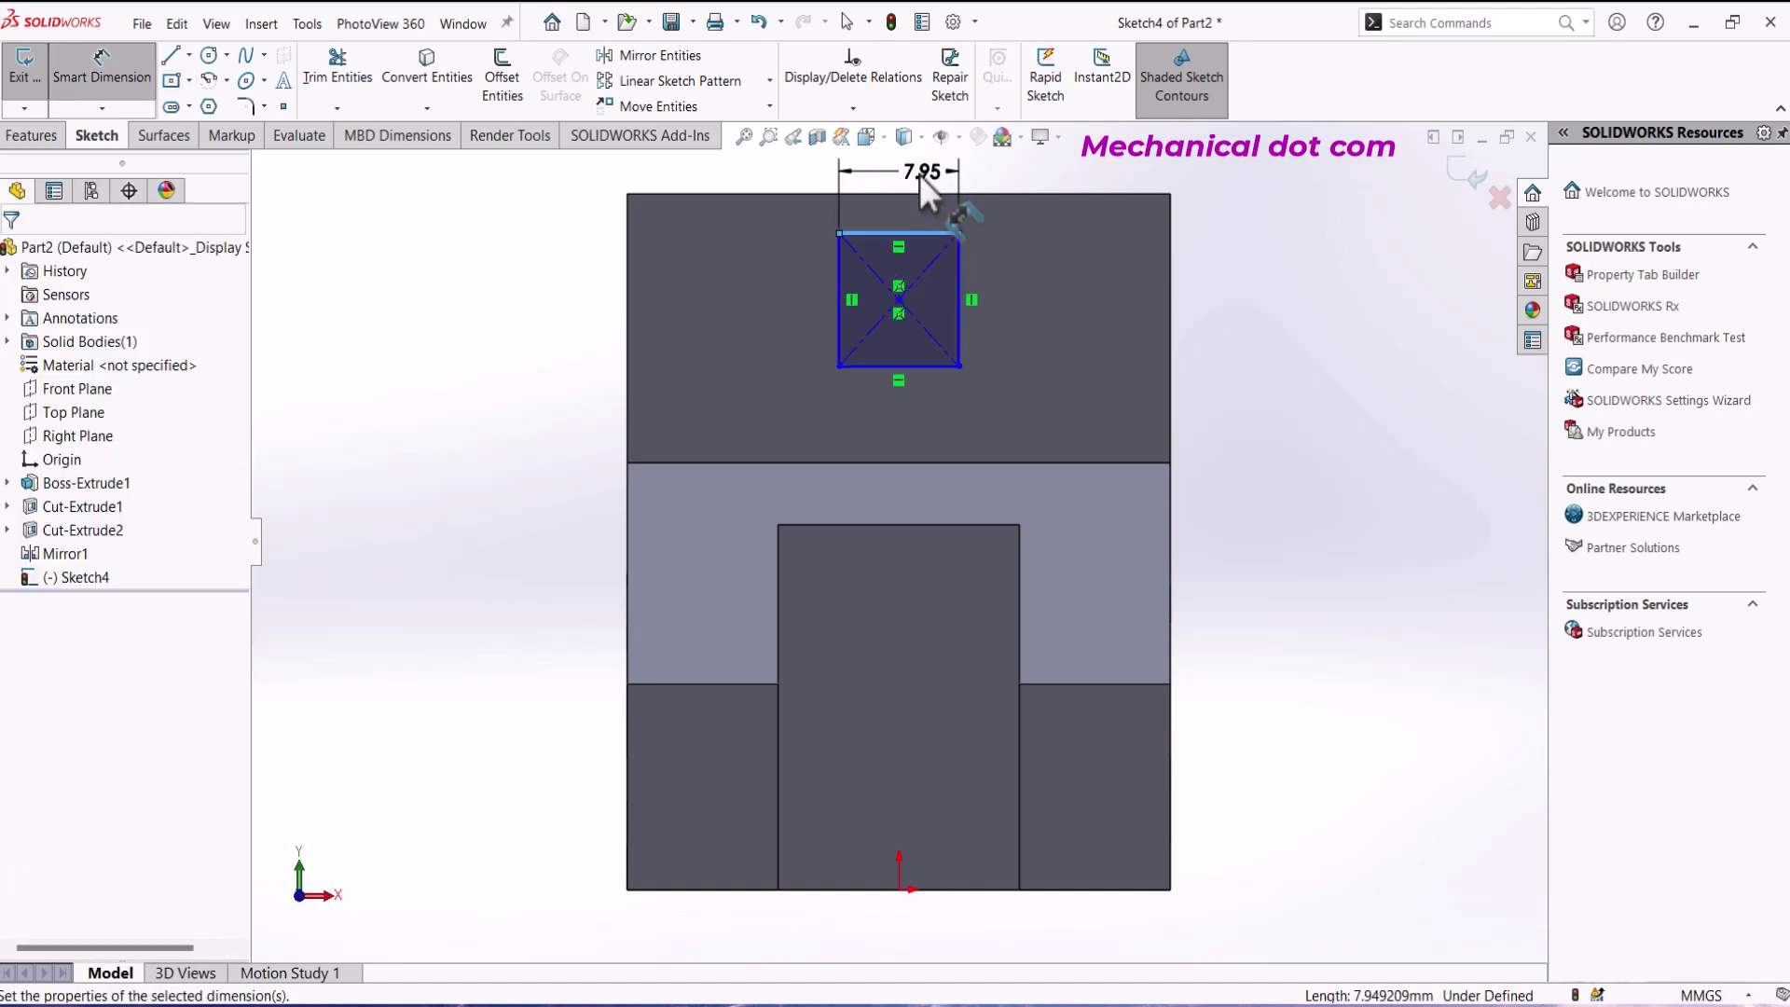
pyautogui.write('8')
pyautogui.press('Return')
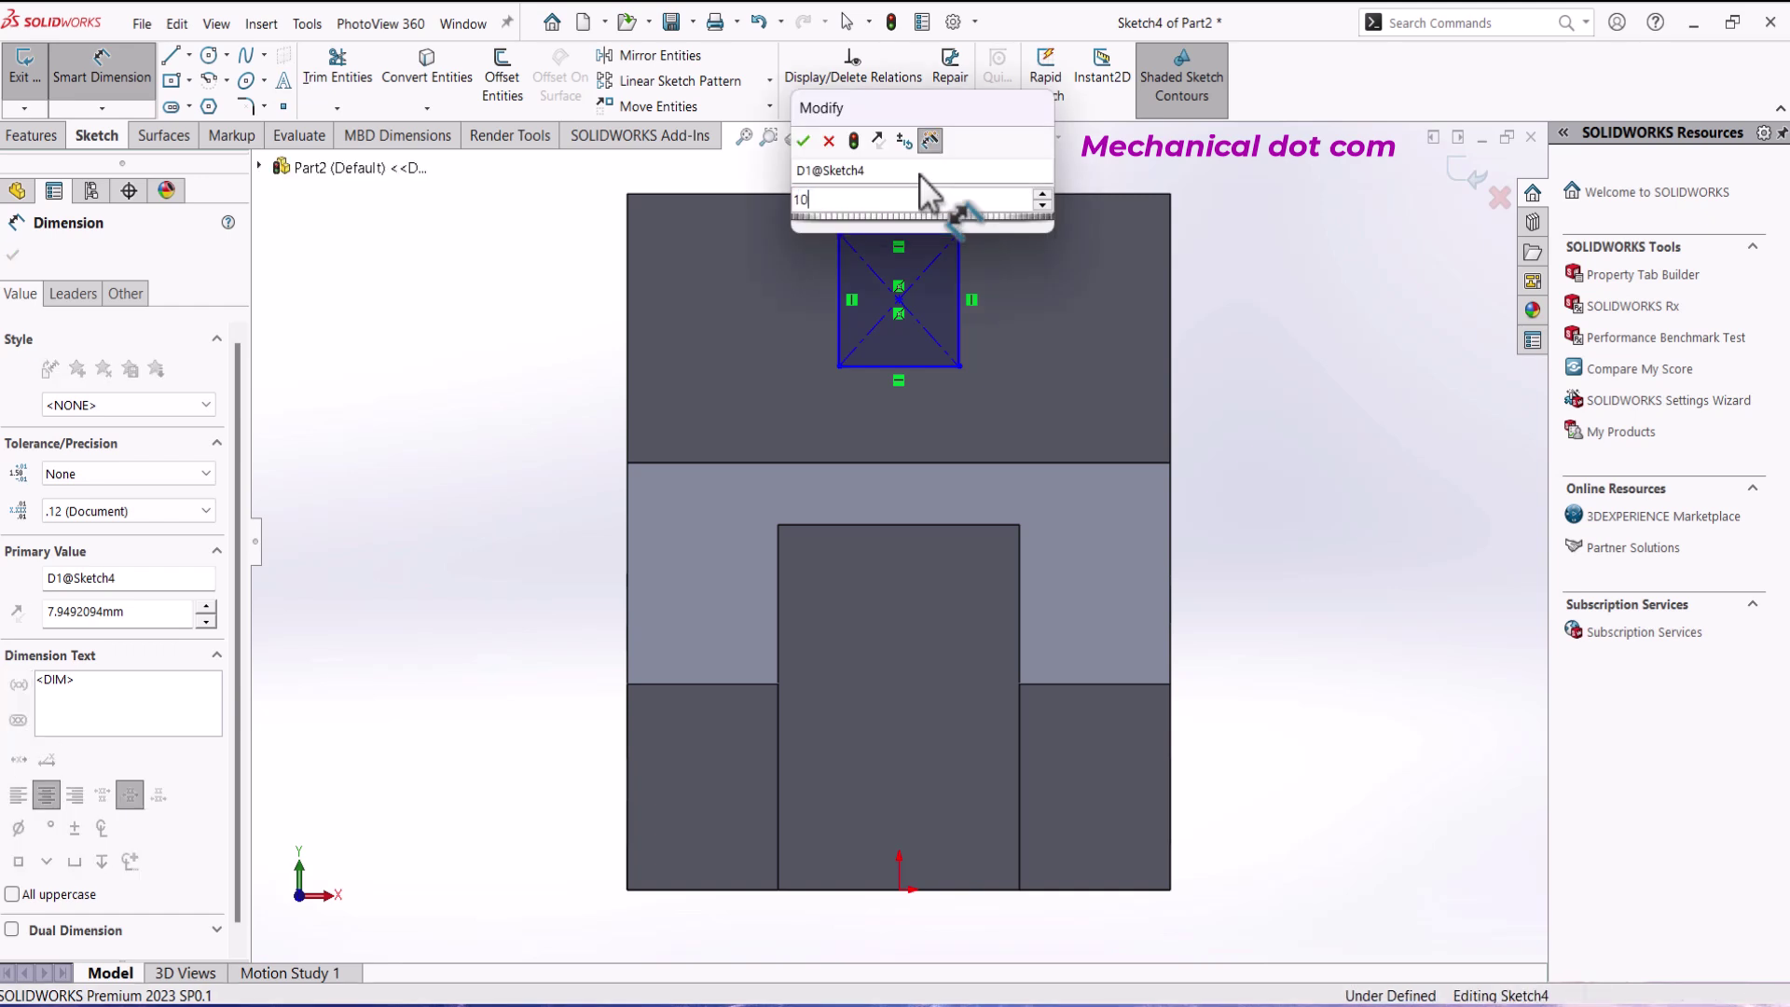
pyautogui.click(838, 269)
pyautogui.click(781, 287)
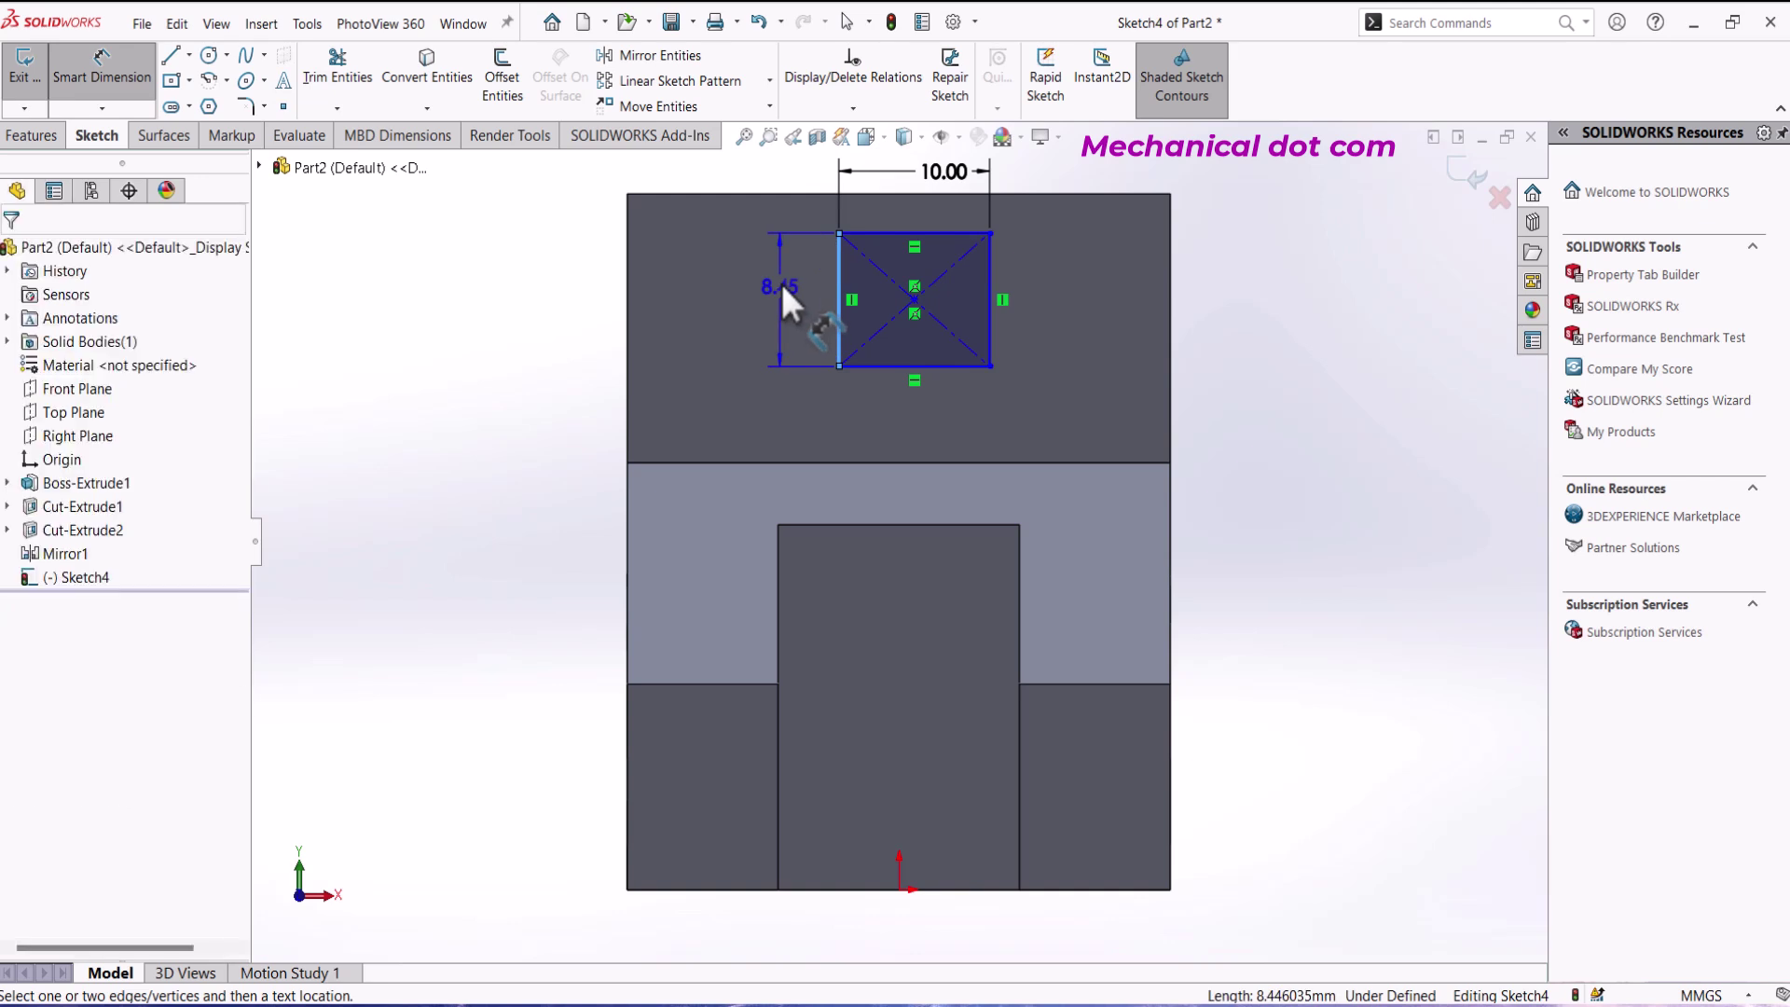
pyautogui.write('10')
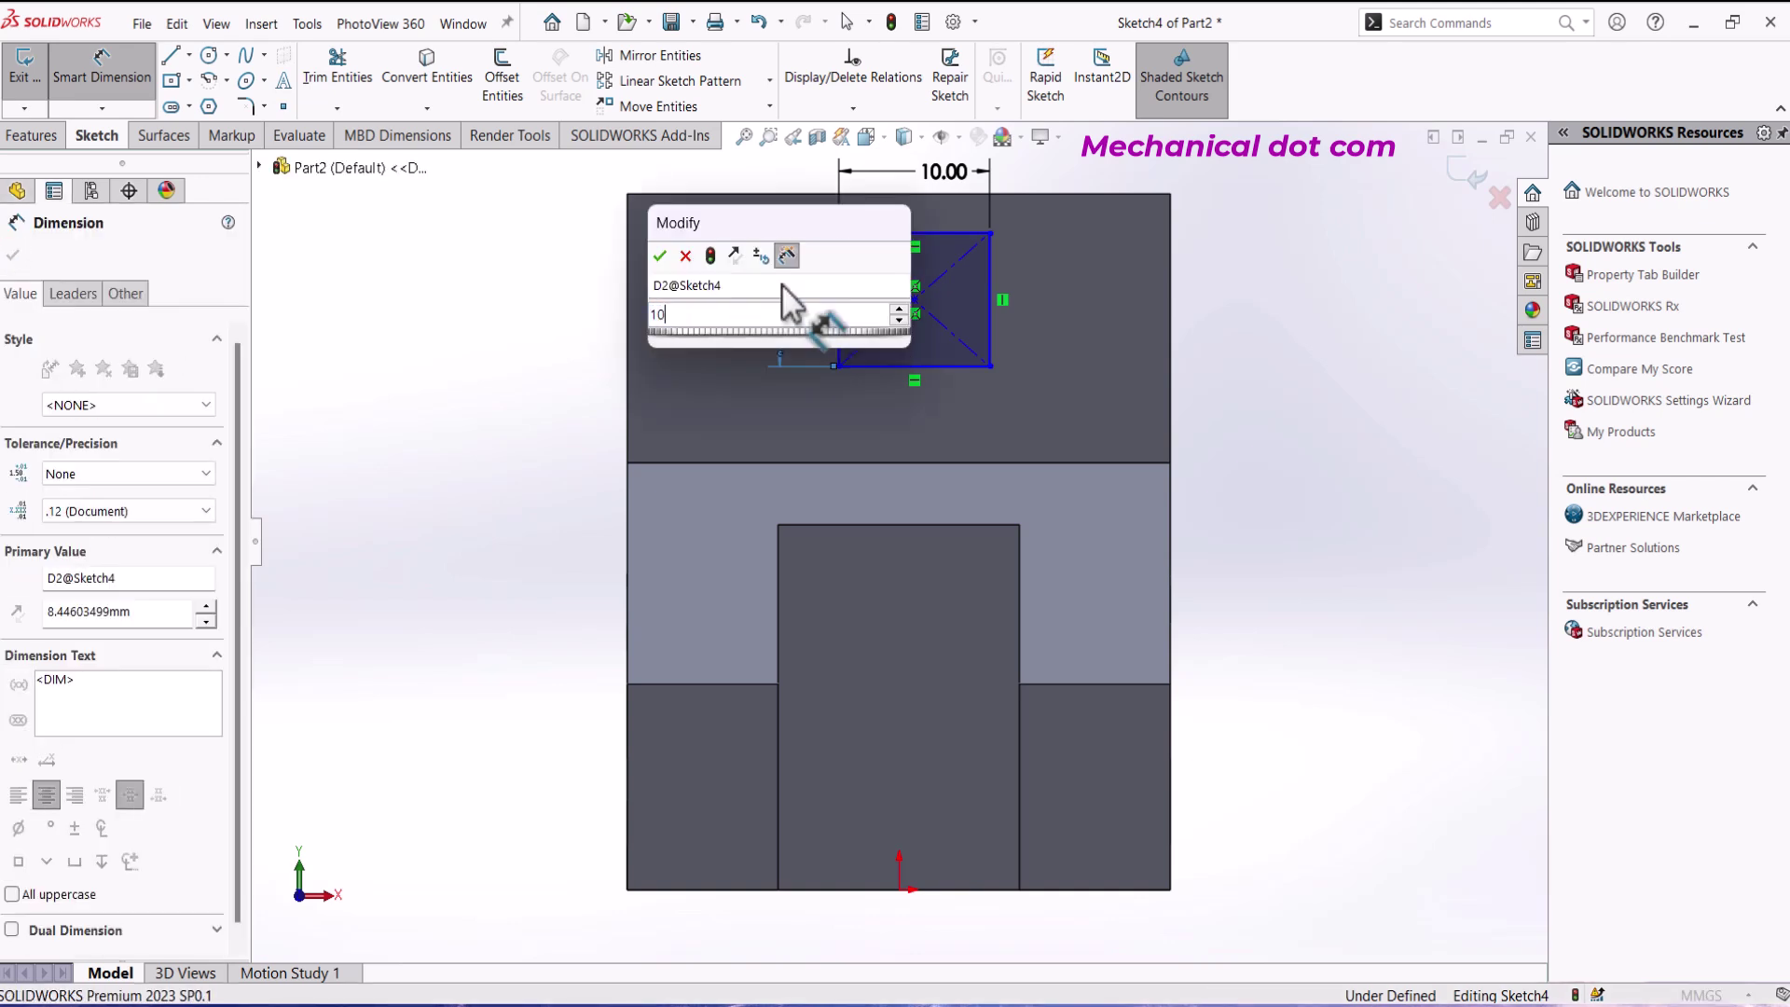
pyautogui.press('Return')
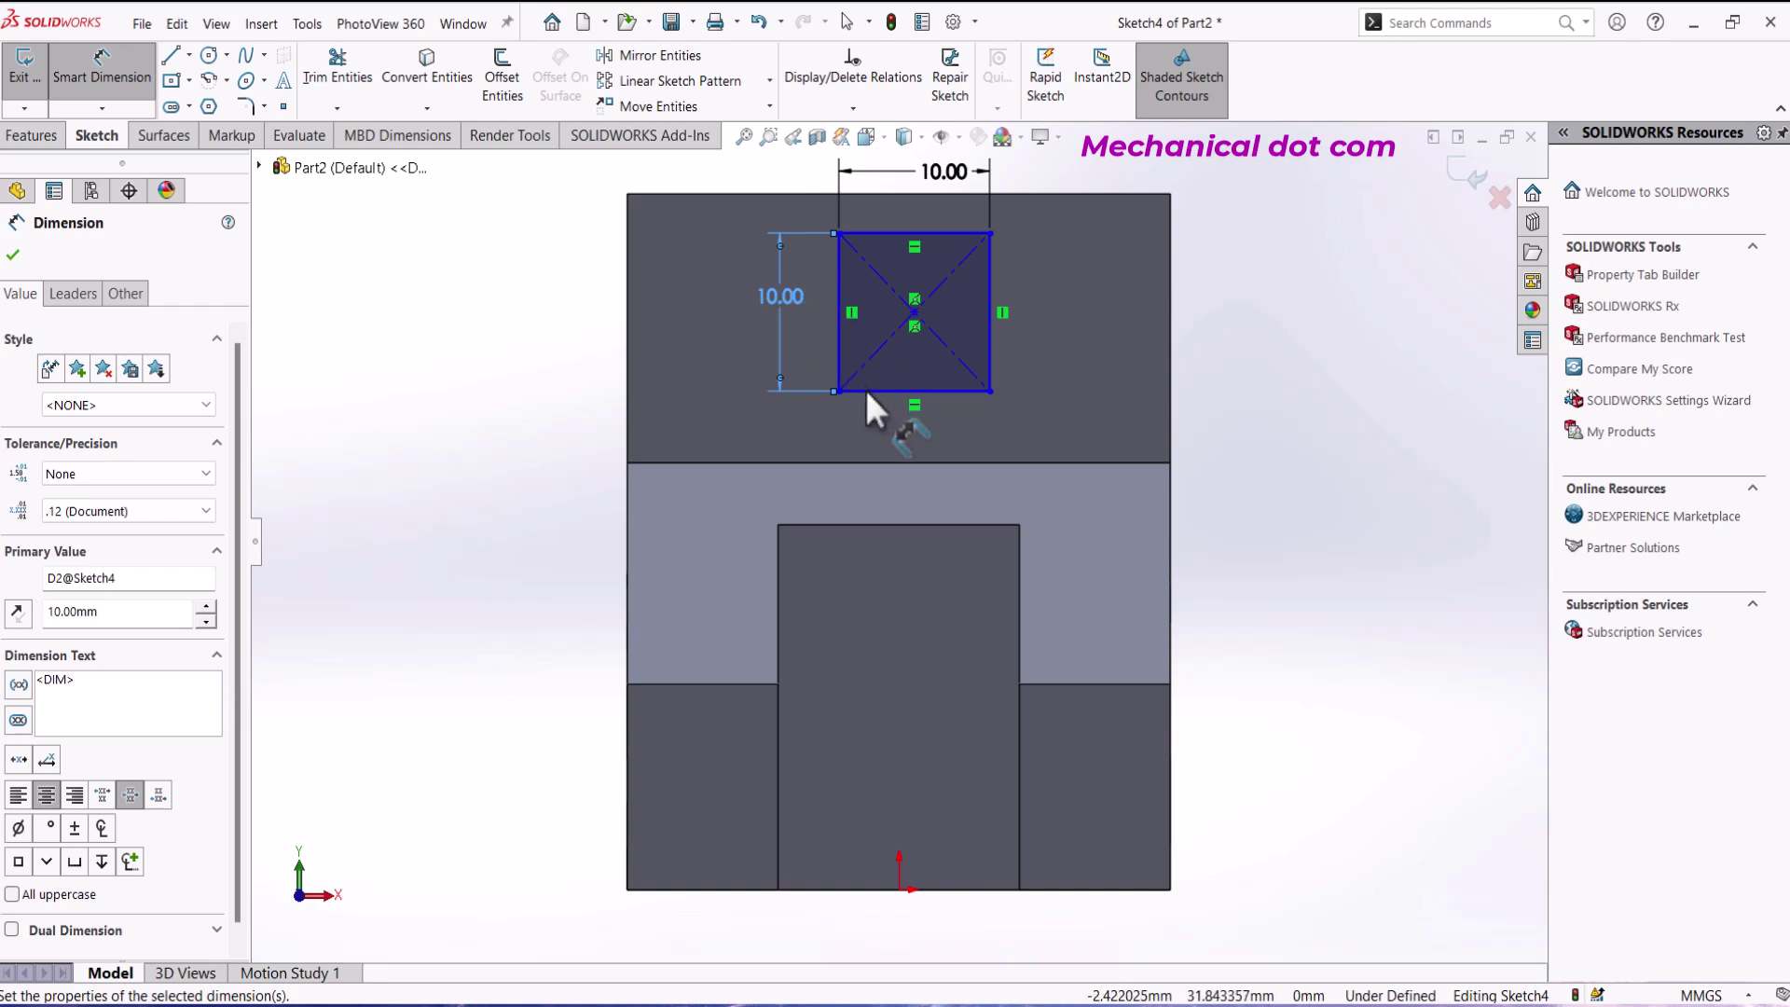
# Step: Dimension the square's lower side 3.5 mm above the bottom edge of the upper block's end face
pyautogui.click(837, 463)
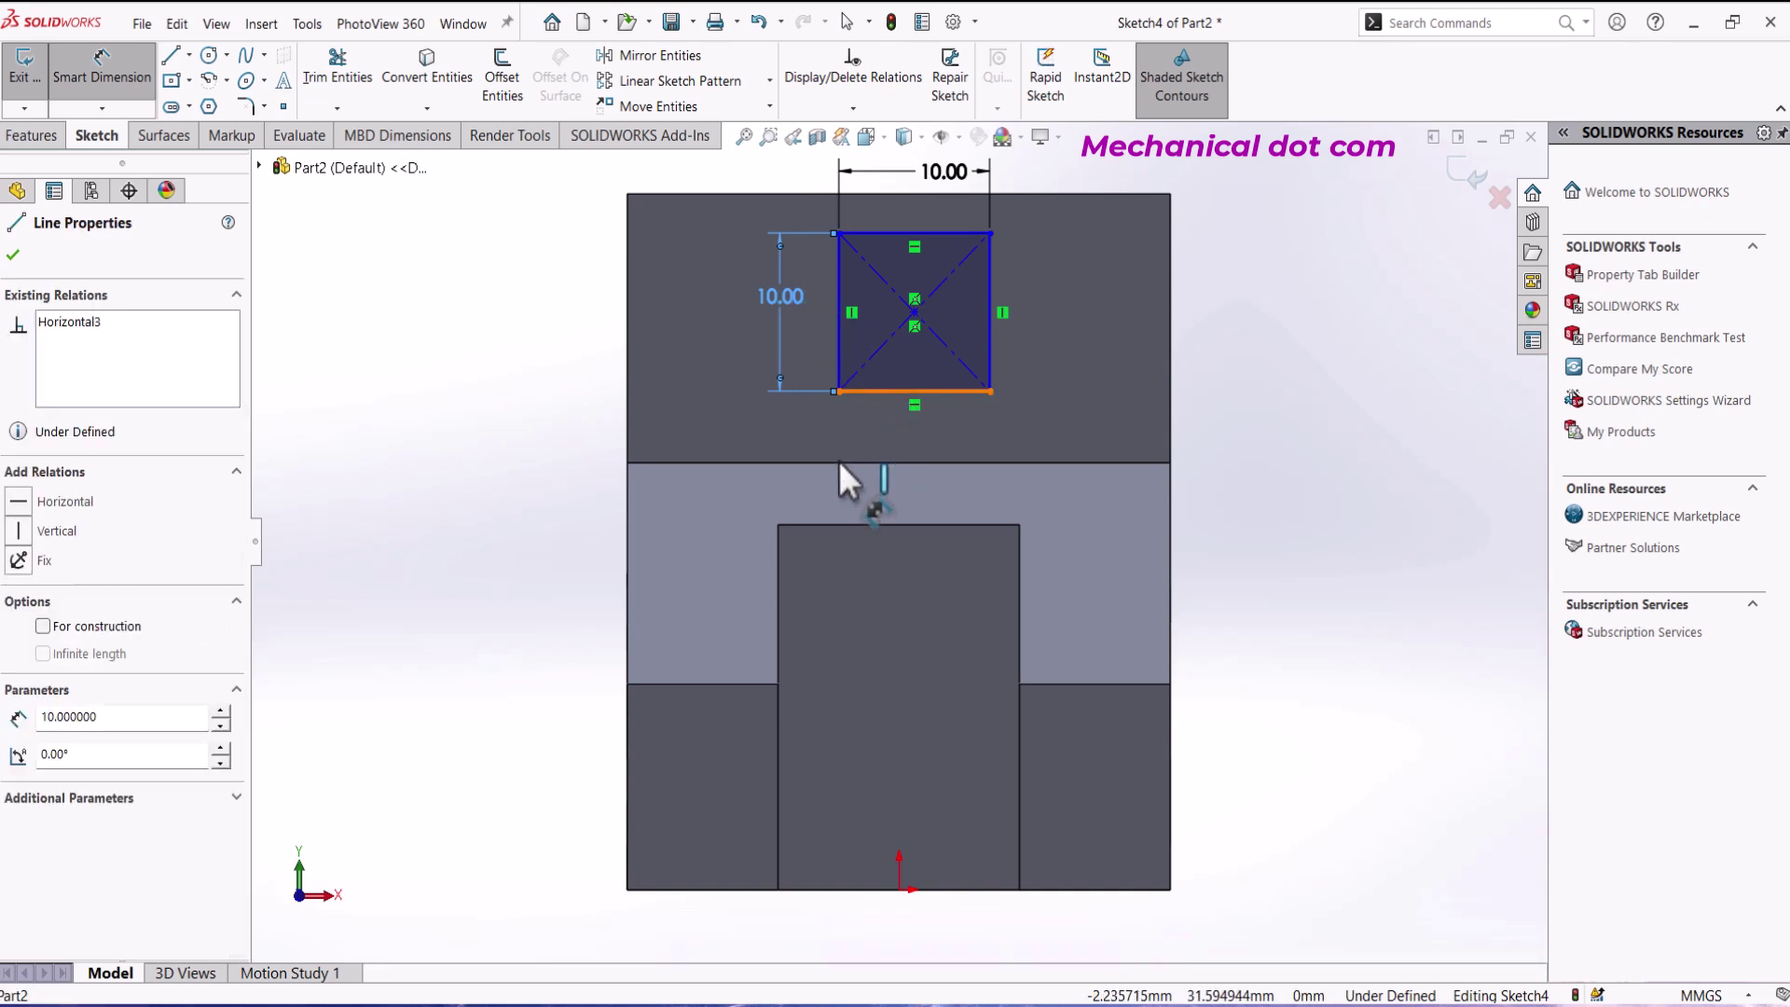
pyautogui.click(837, 462)
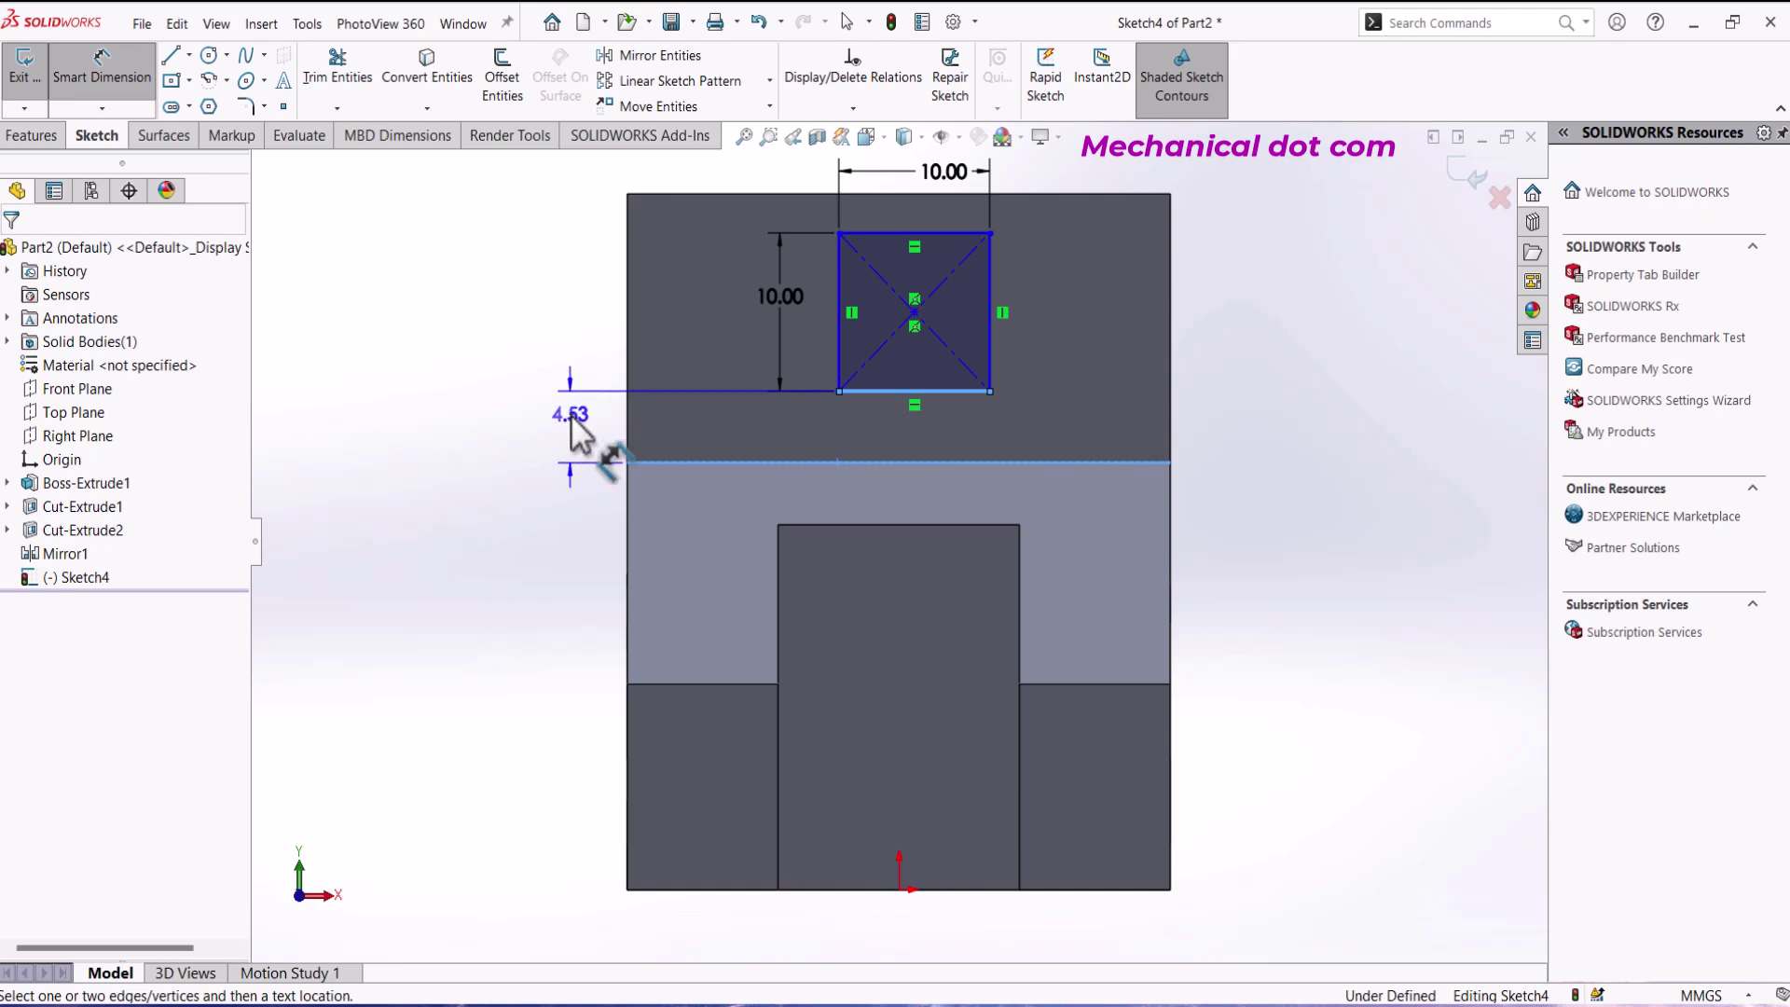
pyautogui.click(565, 426)
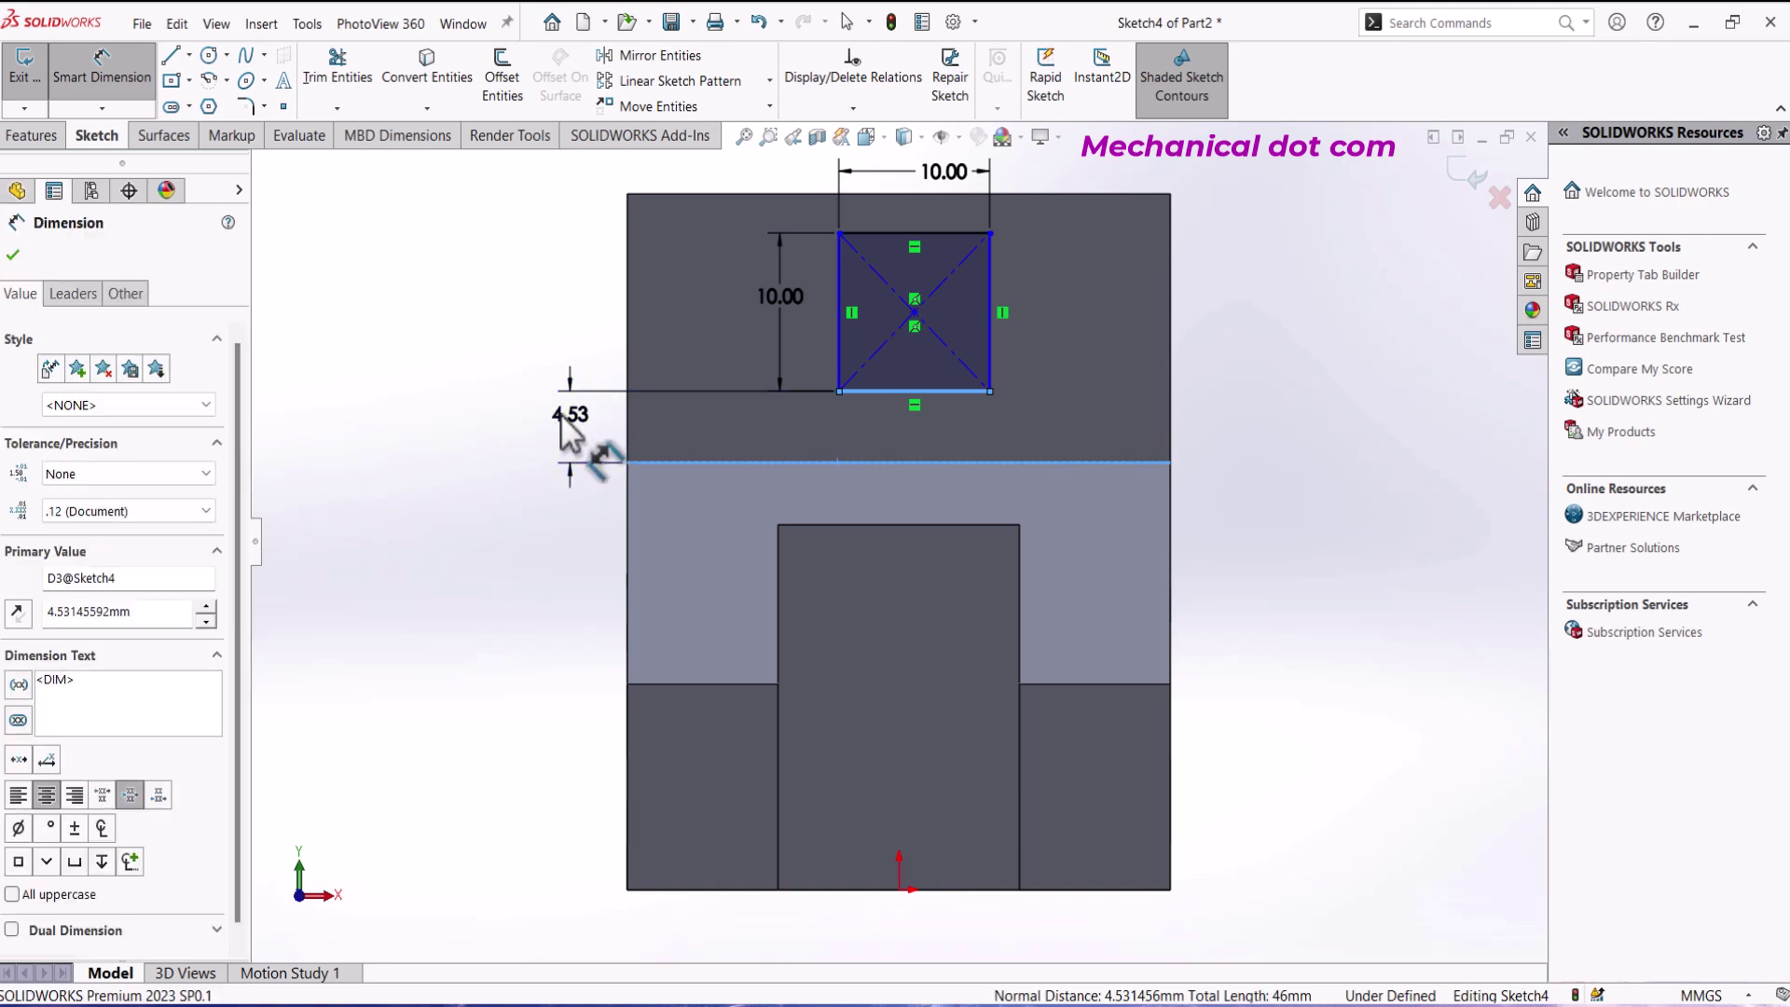
pyautogui.write('3.5')
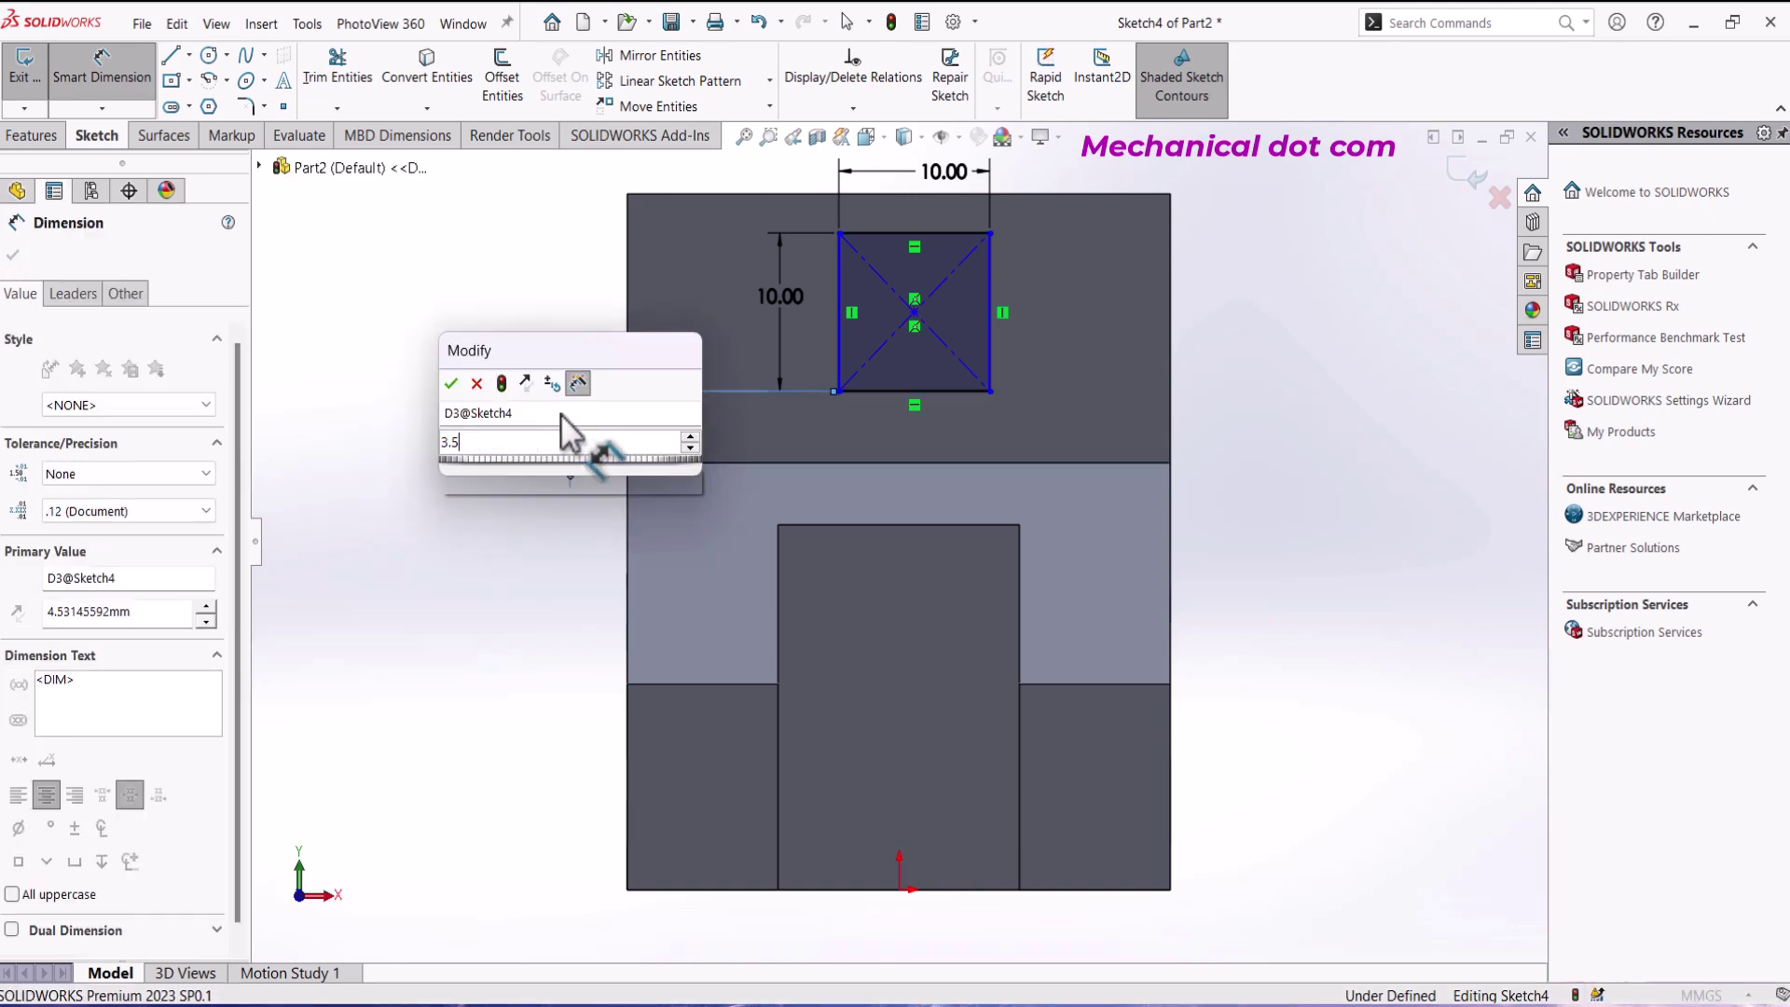
pyautogui.press('Escape')
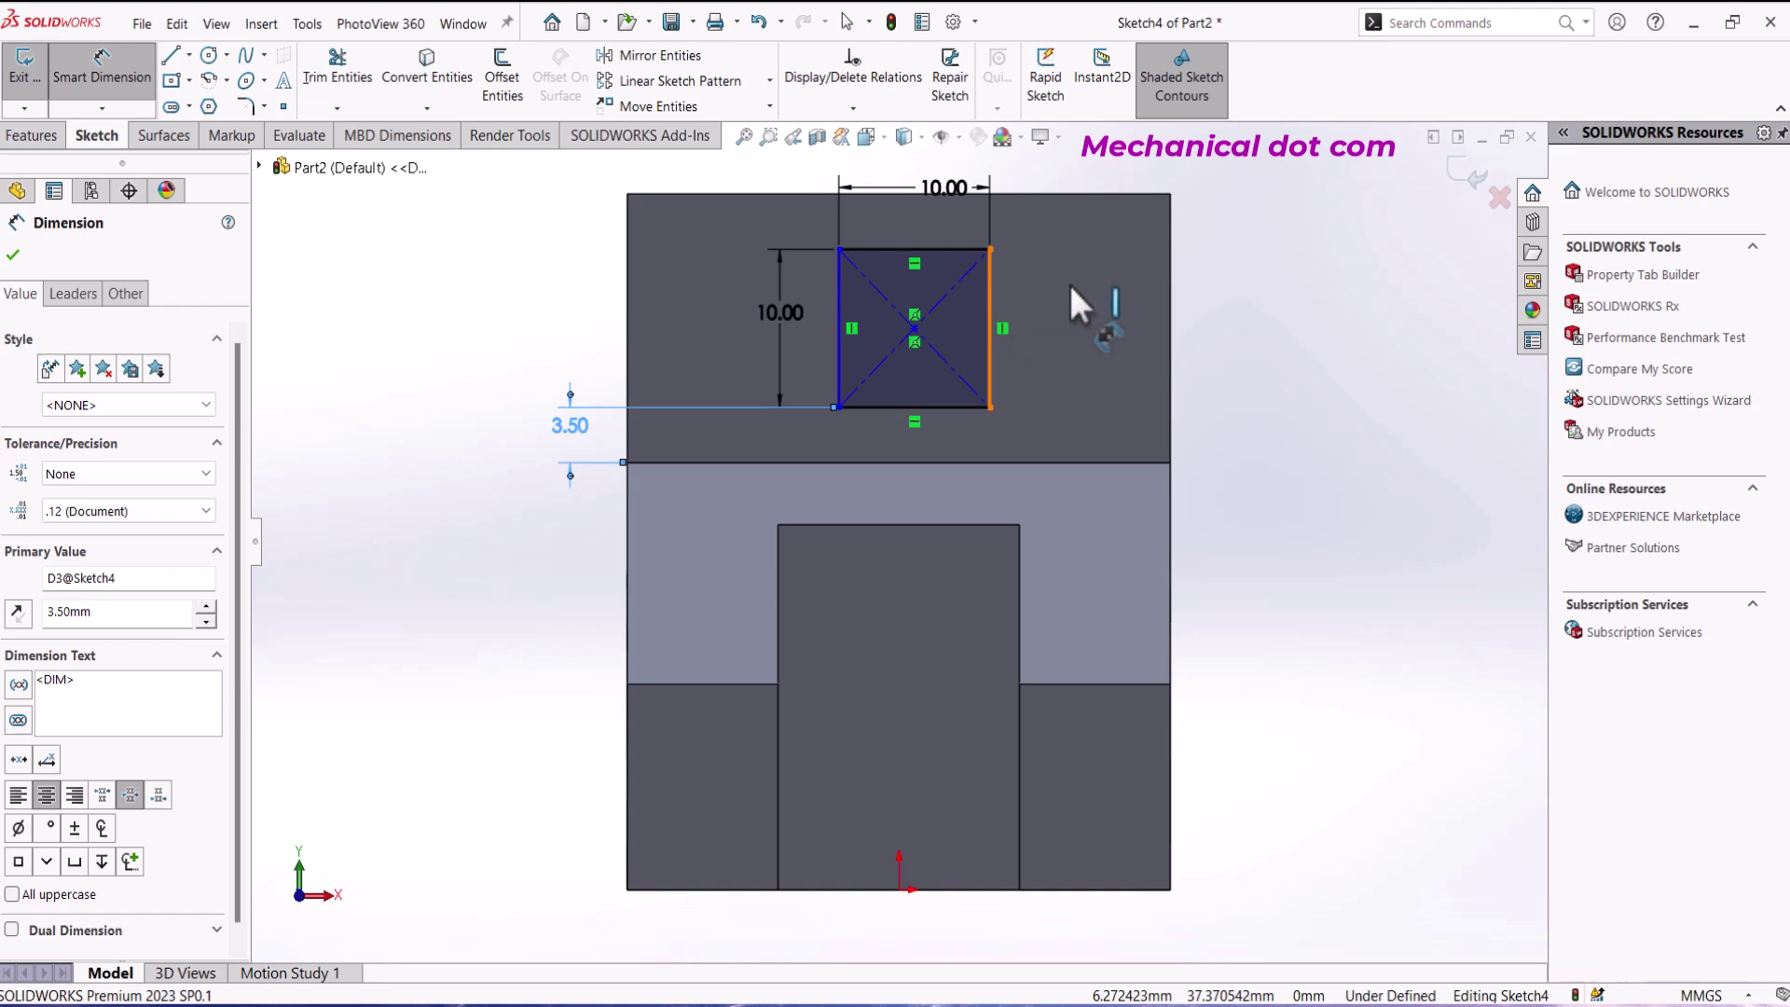
# Step: Dimension the square's nearer vertical side 13 mm from the block's outer vertical edge at positive X
pyautogui.click(1177, 326)
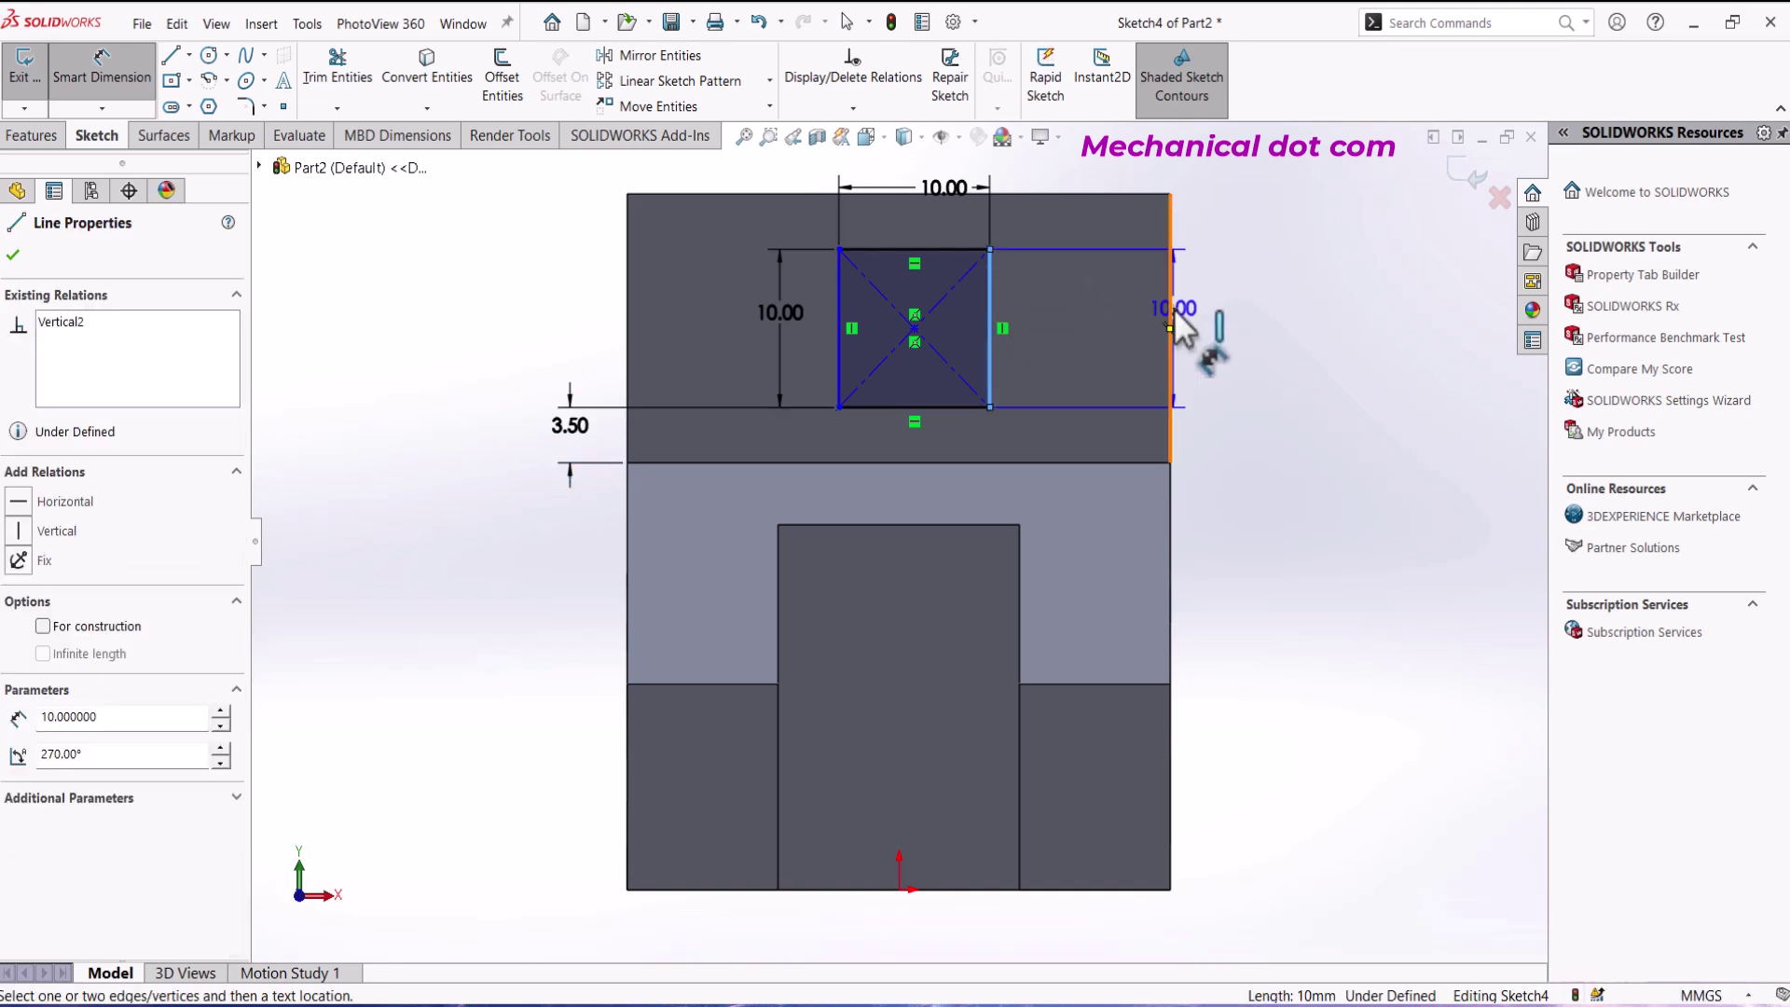
pyautogui.click(1166, 319)
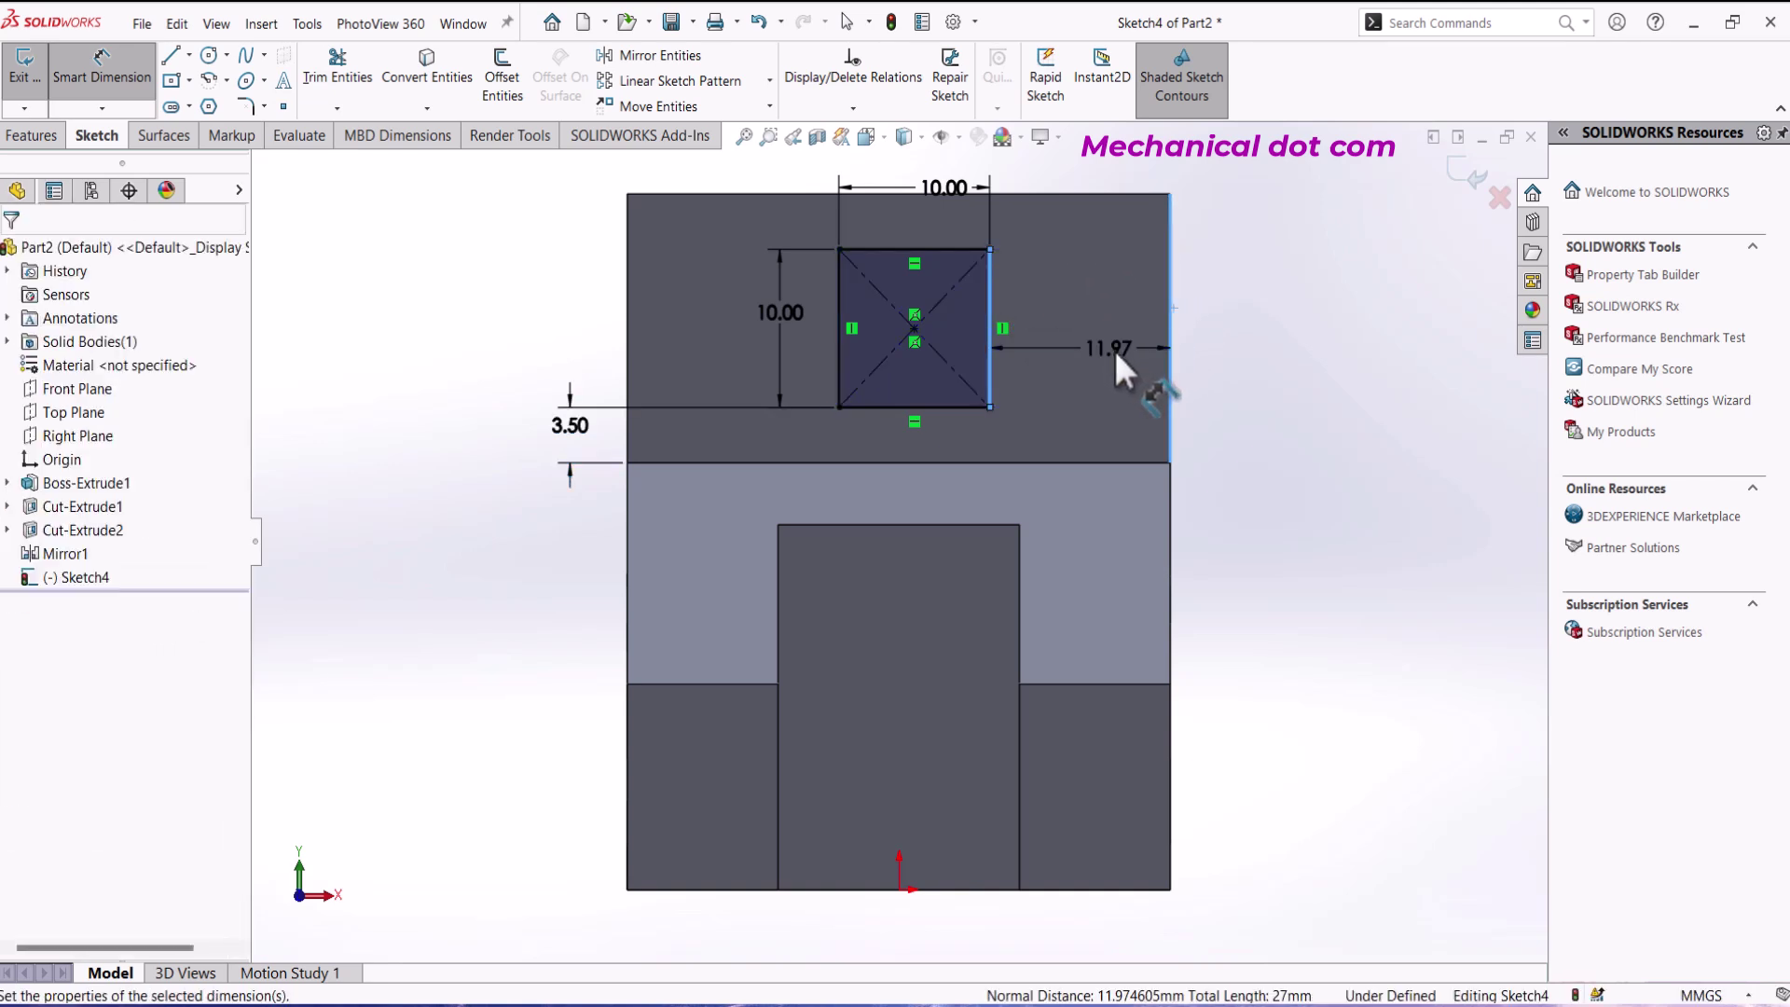
pyautogui.click(1113, 347)
pyautogui.write('13')
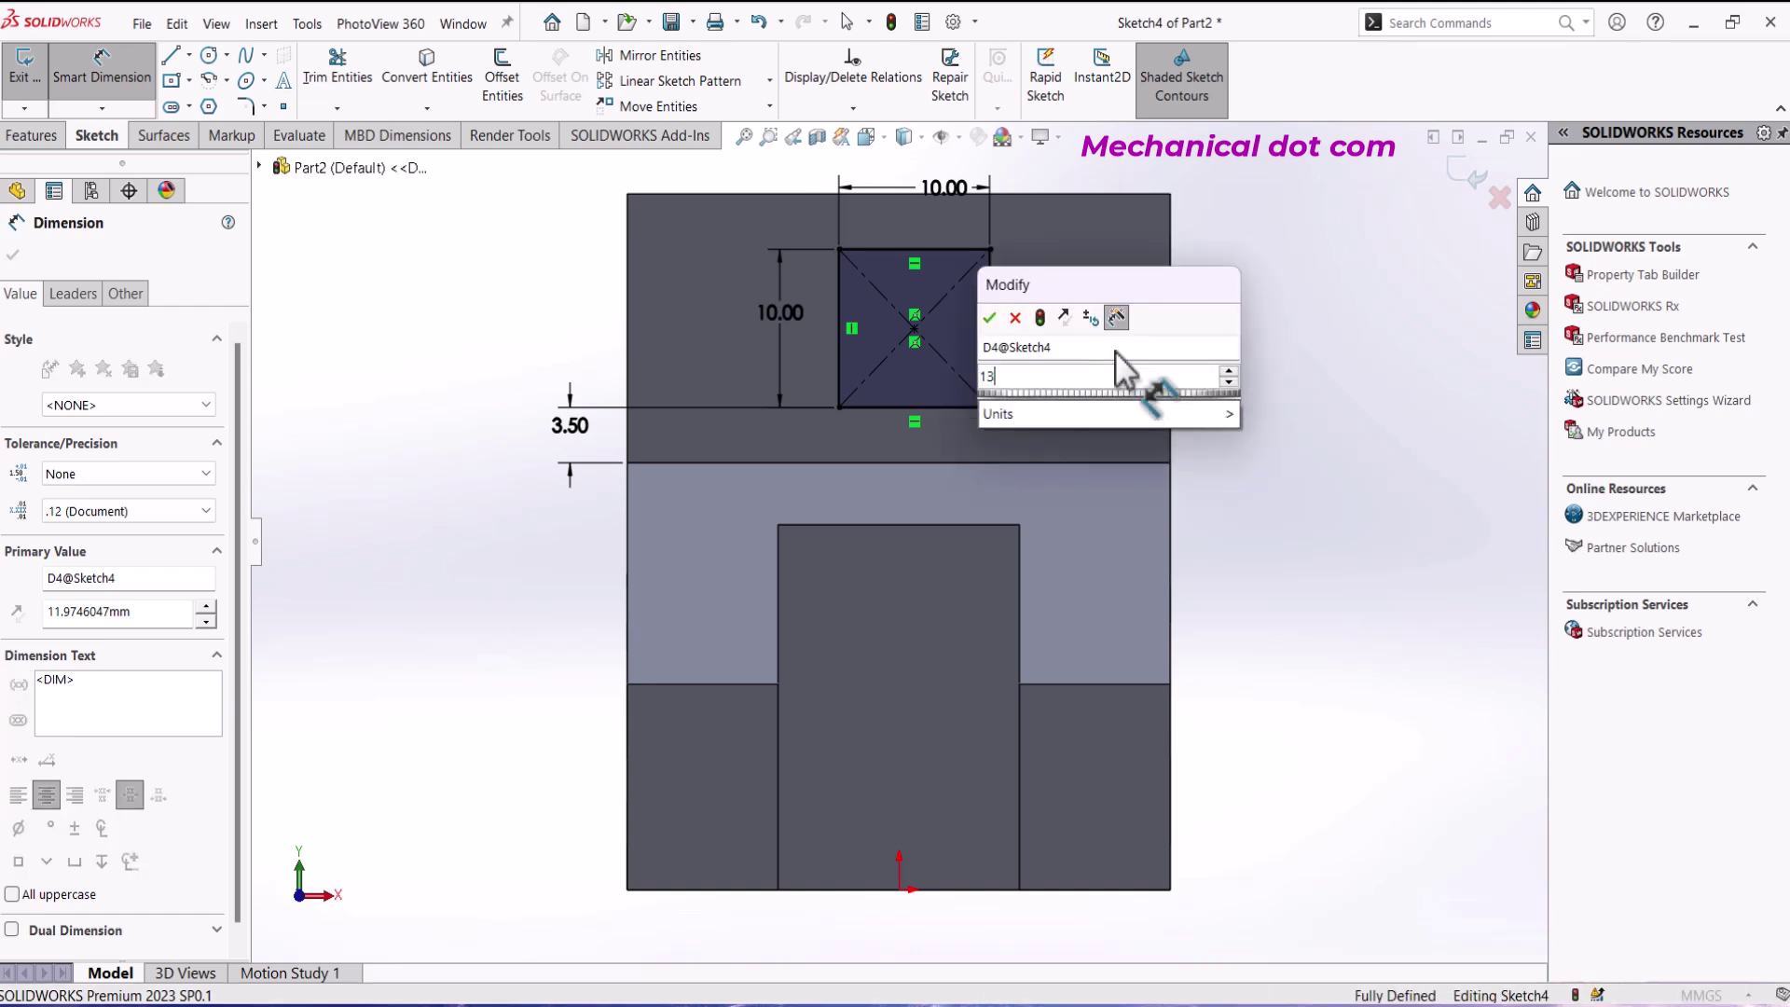
pyautogui.press('Escape')
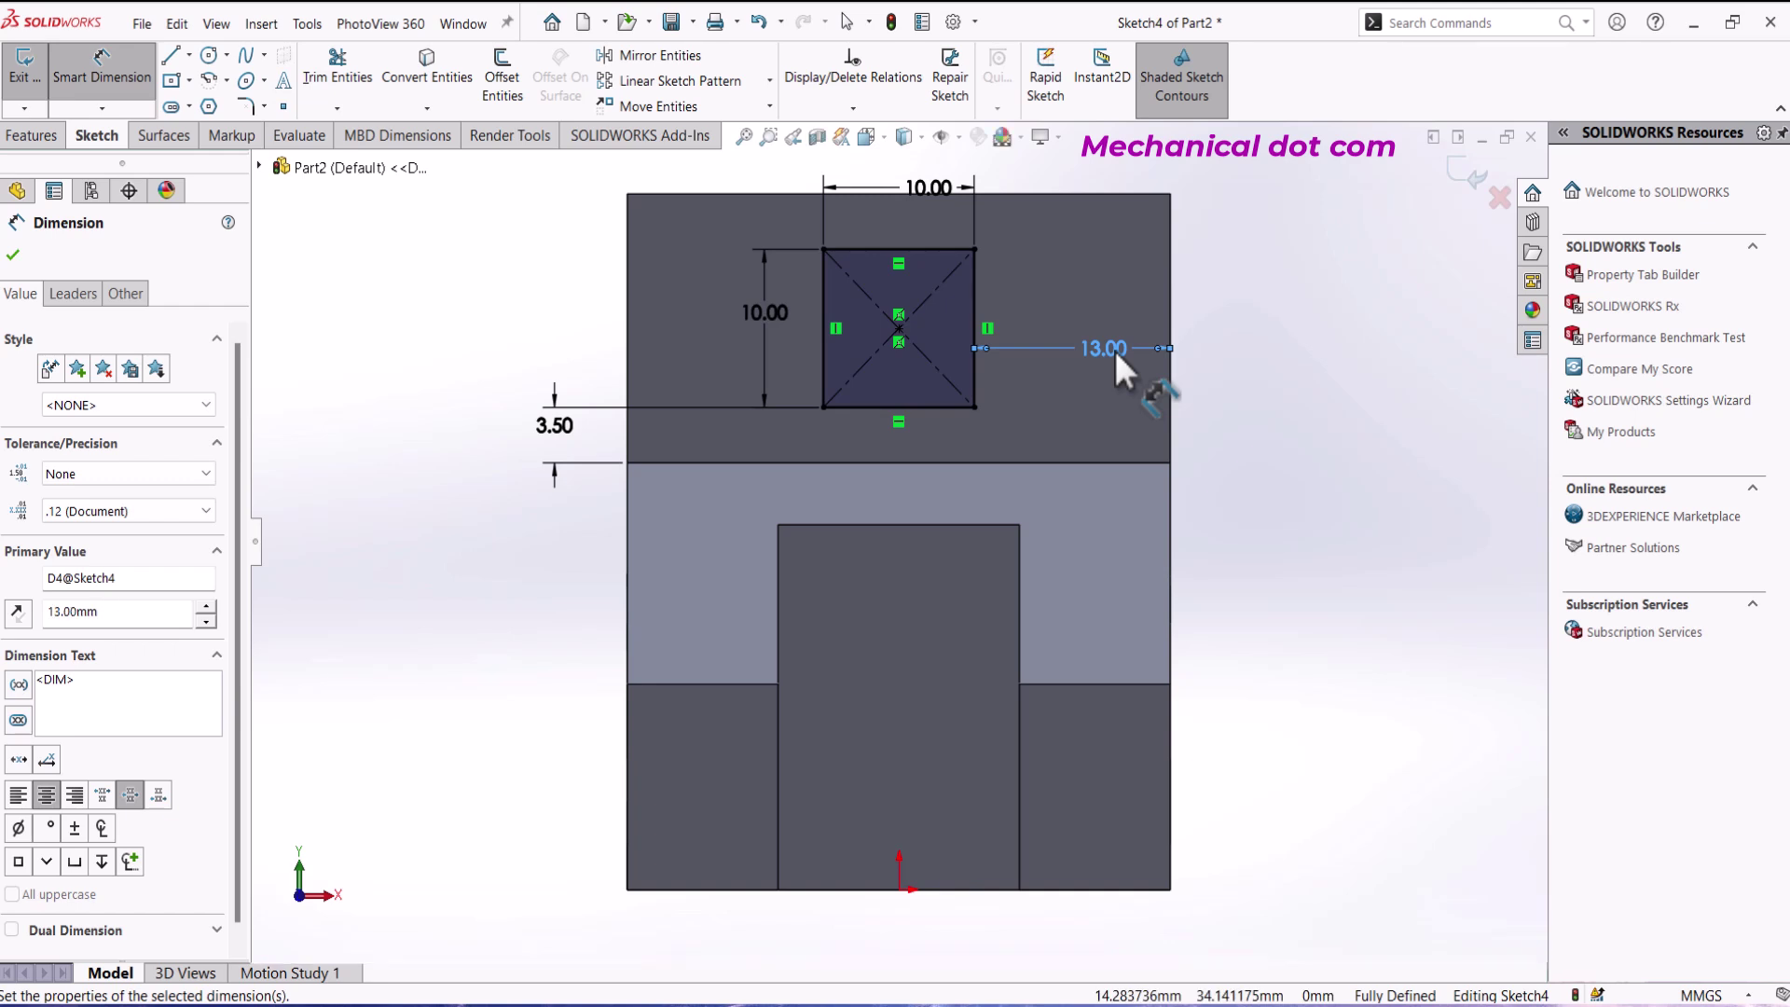
pyautogui.click(14, 255)
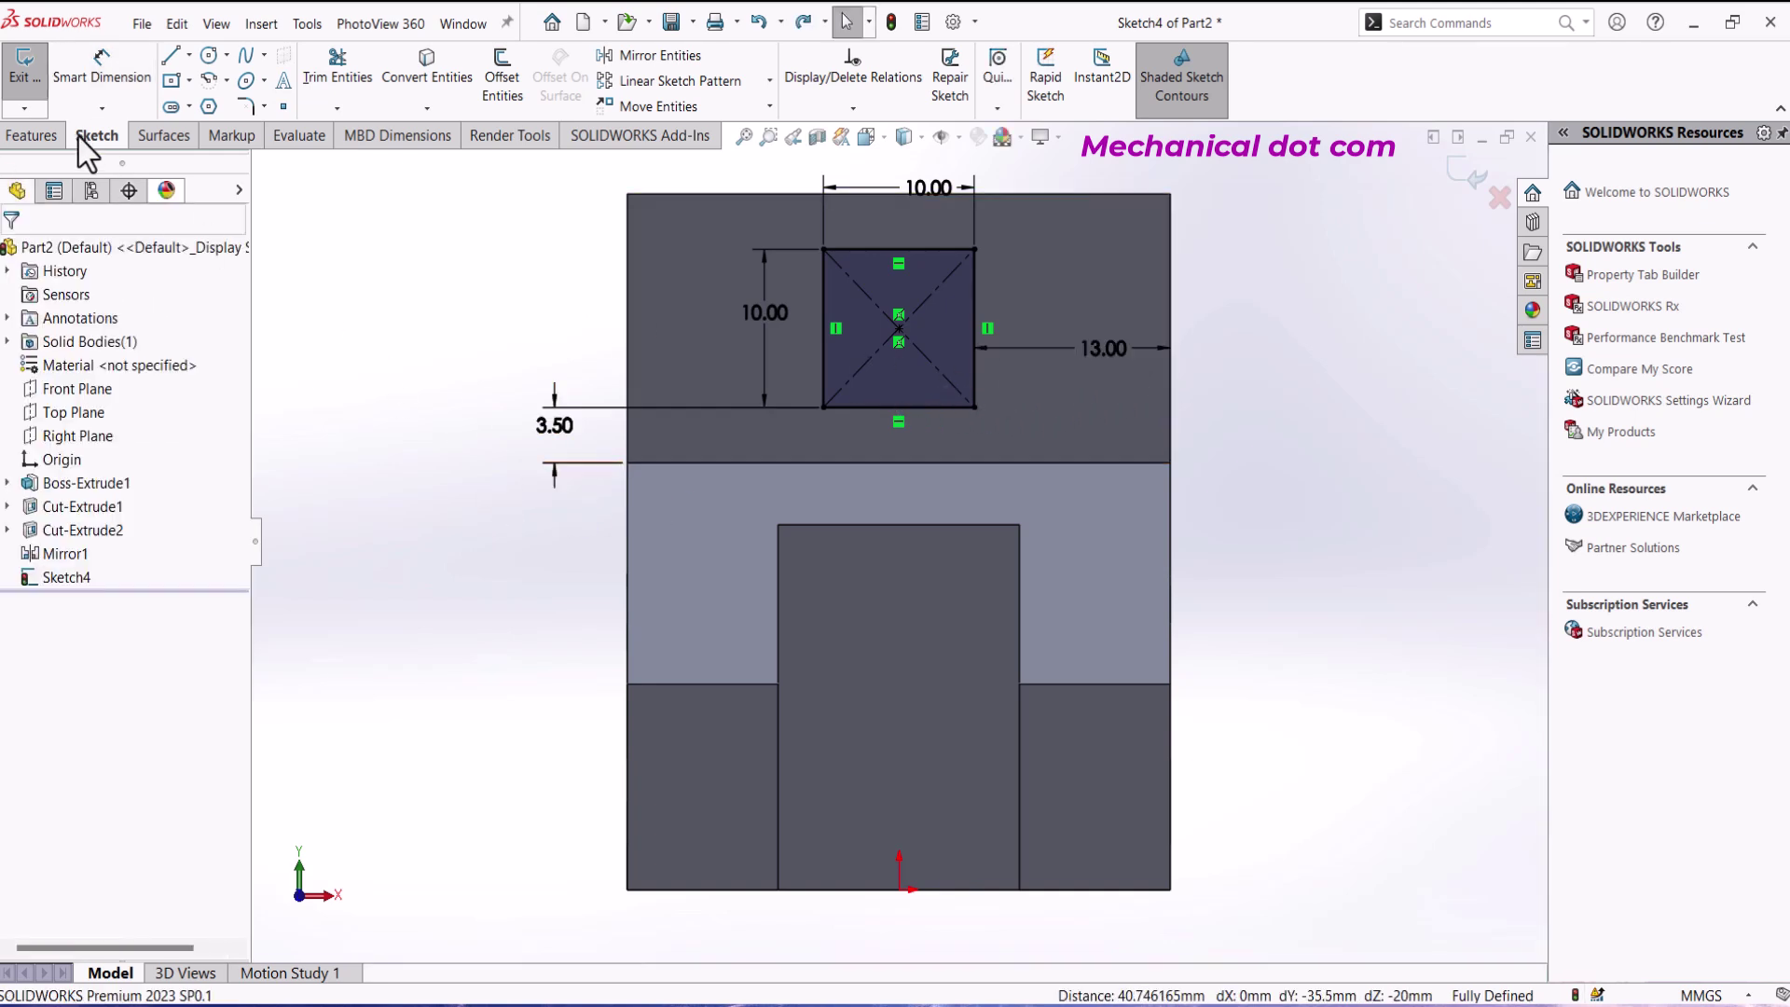
# Step: Cut the 10 mm square through both end walls of the upper block with an extruded cut
pyautogui.click(54, 131)
pyautogui.click(318, 80)
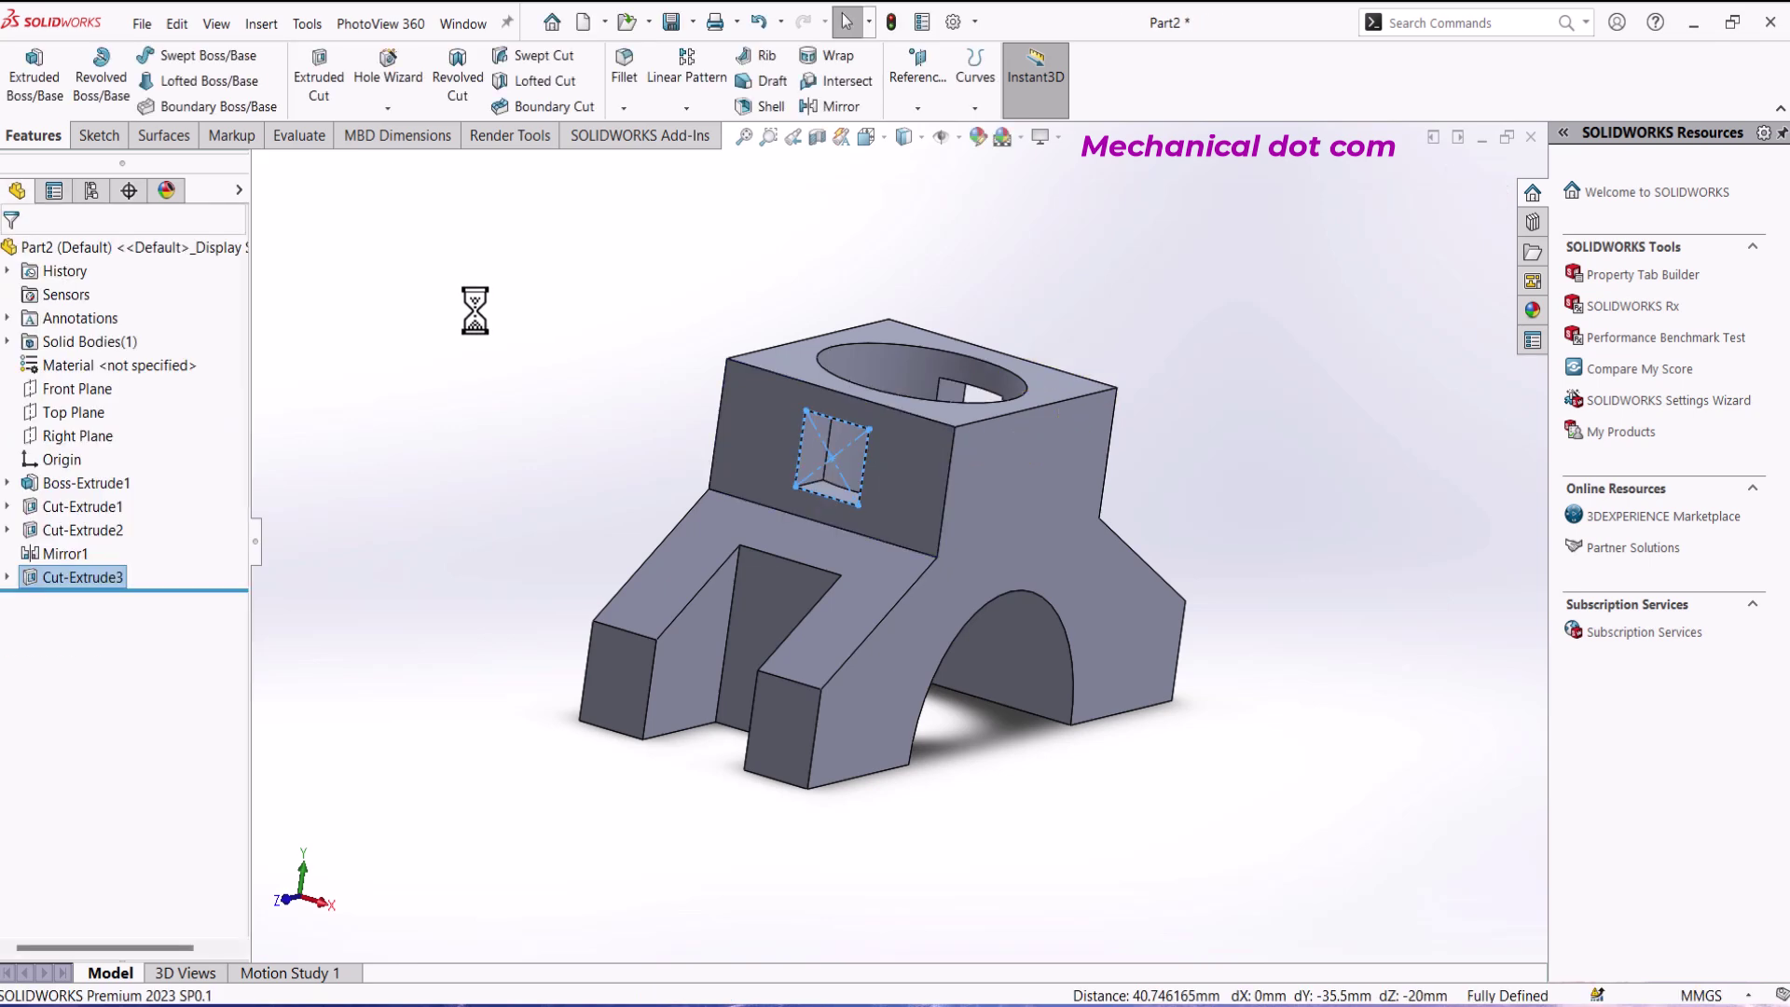
pyautogui.moveTo(444, 355); pyautogui.dragTo(438, 394, button='middle')
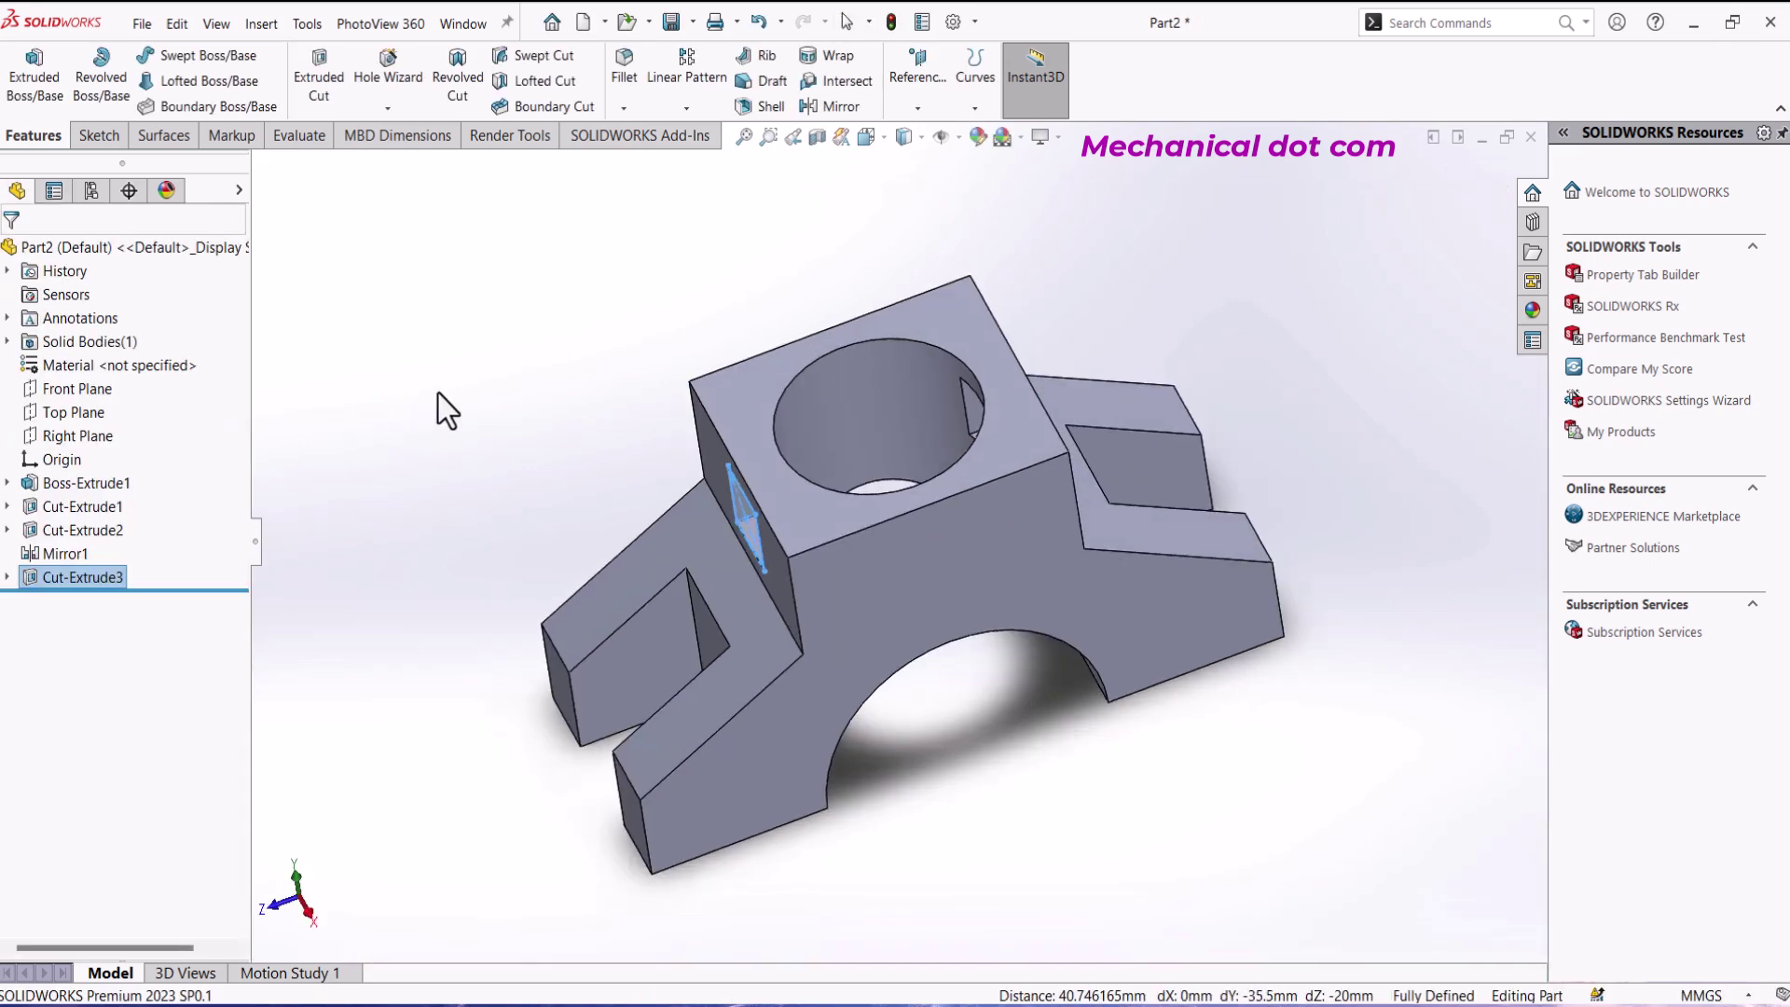
pyautogui.click(591, 382)
pyautogui.moveTo(581, 381); pyautogui.dragTo(551, 287, button='middle')
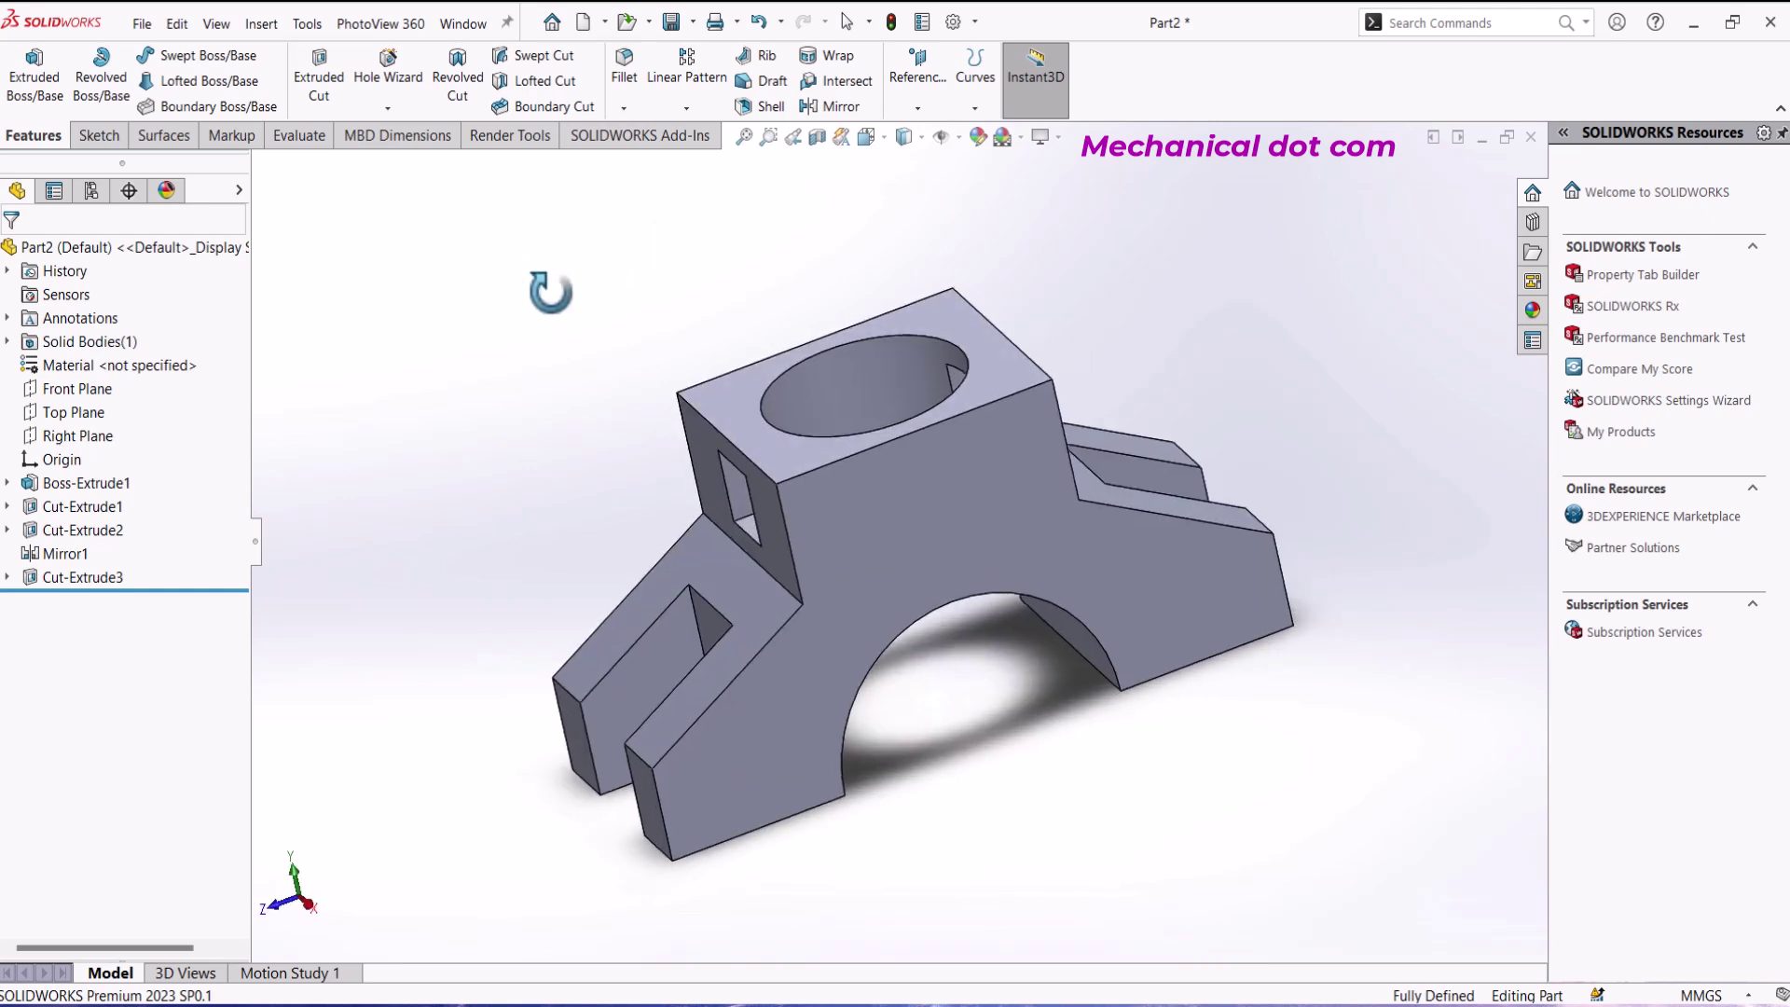
# Step: Color the whole part magenta, fine-tune it to a slightly softer shade, and display the part in isometric view
pyautogui.click(209, 250)
pyautogui.click(976, 138)
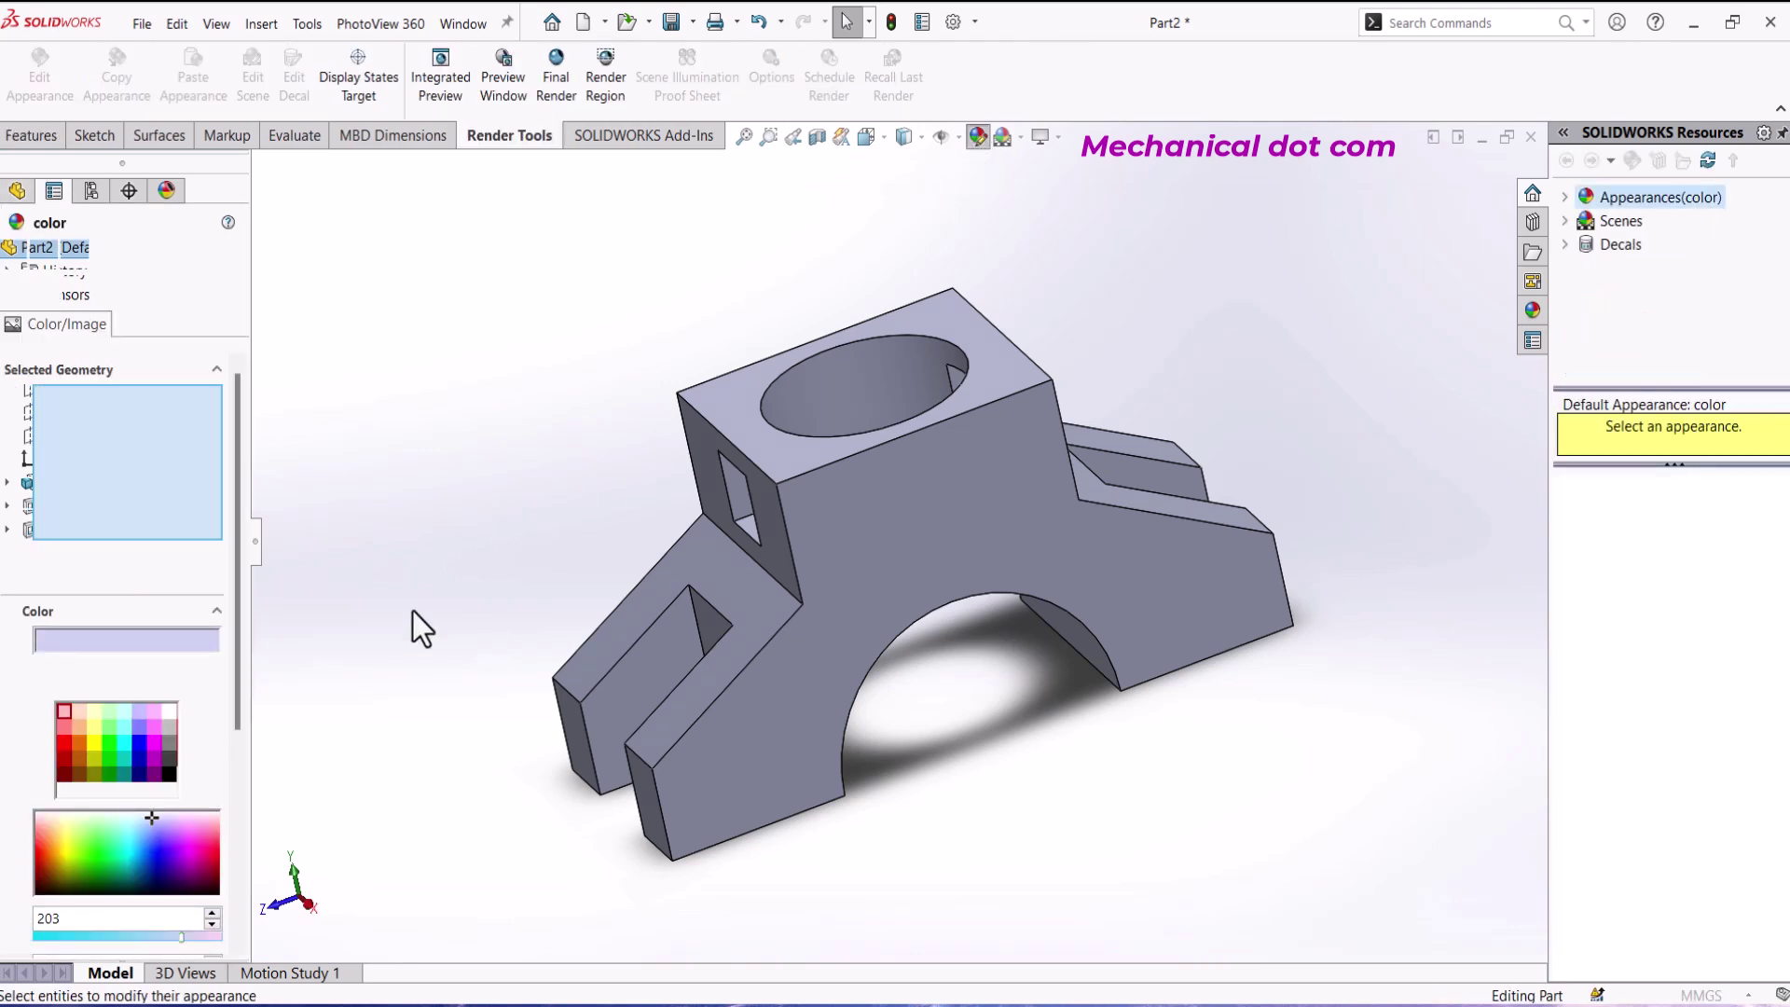
pyautogui.click(153, 743)
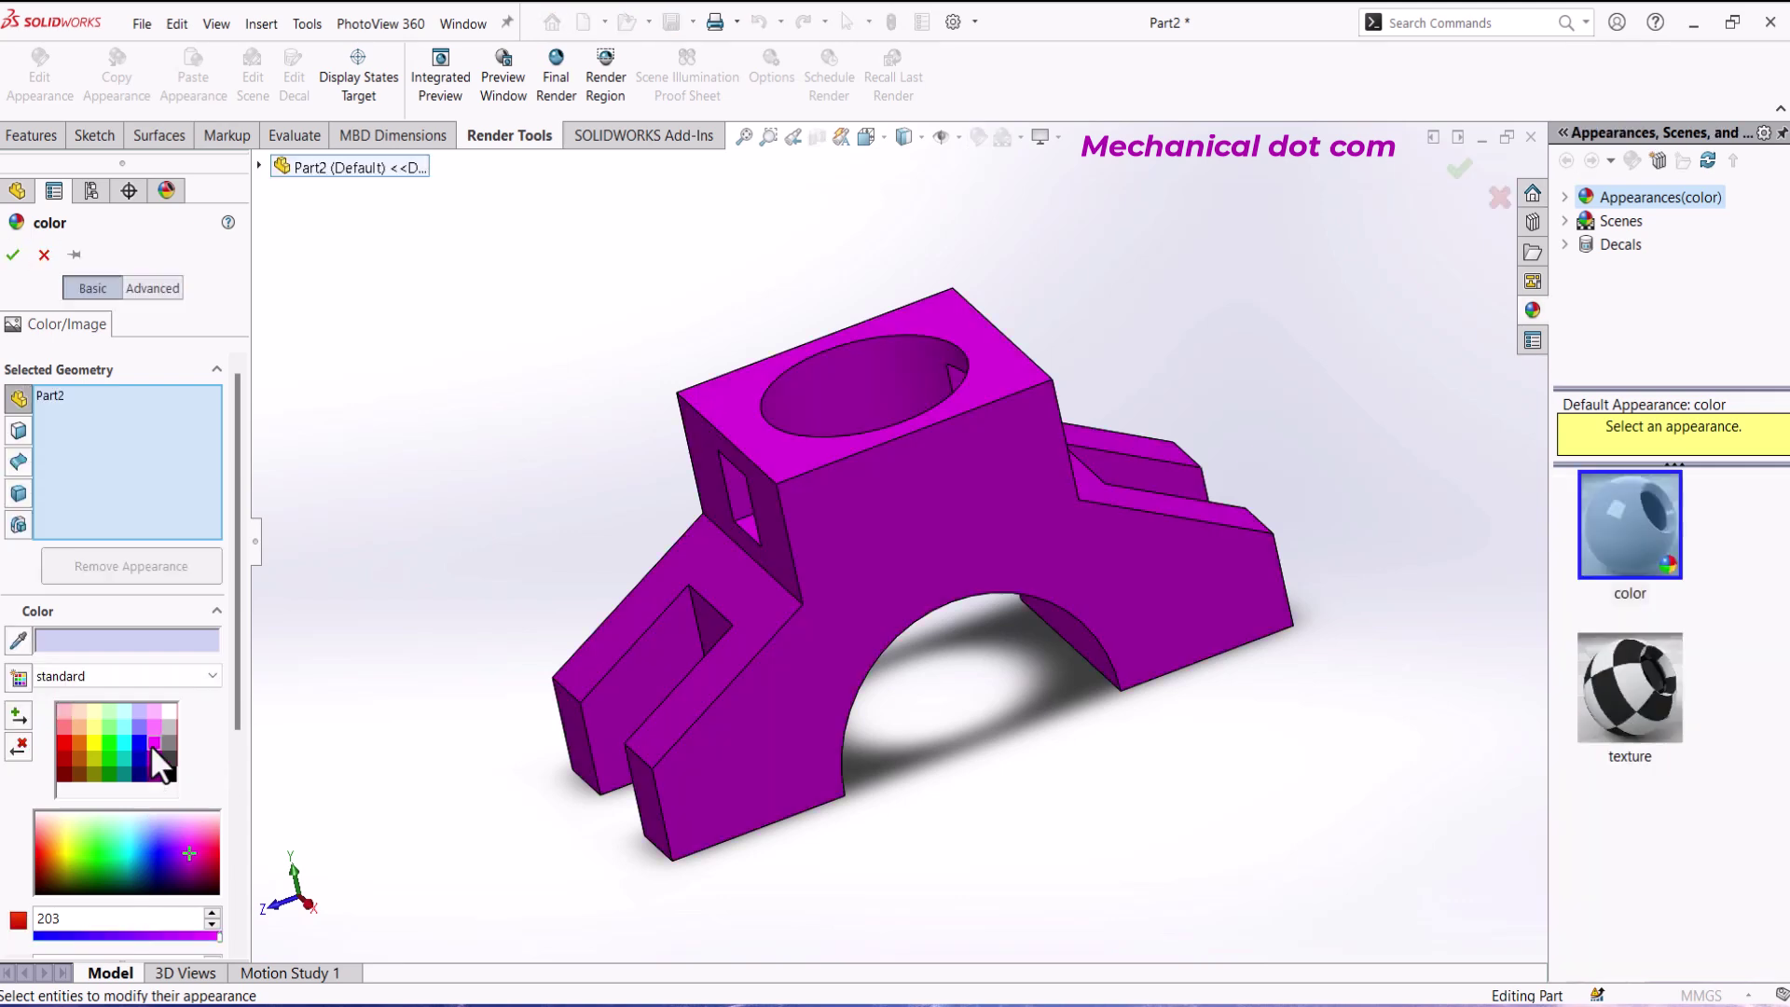
pyautogui.click(187, 844)
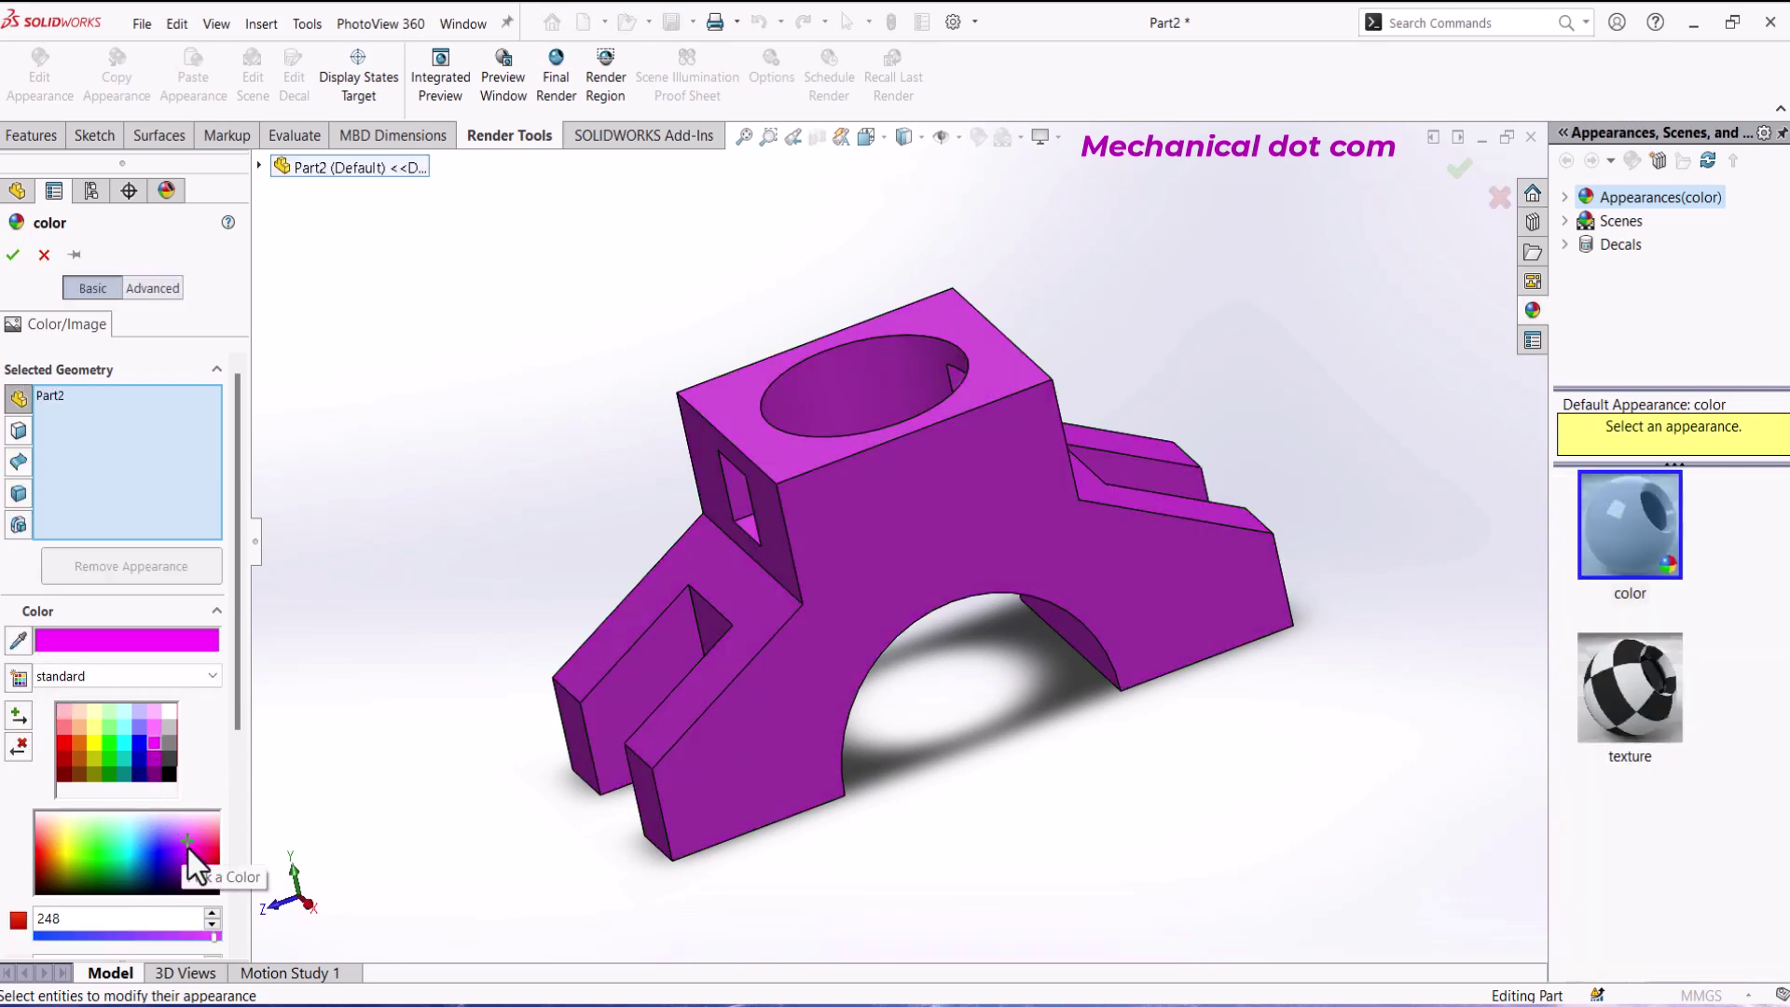
pyautogui.click(13, 255)
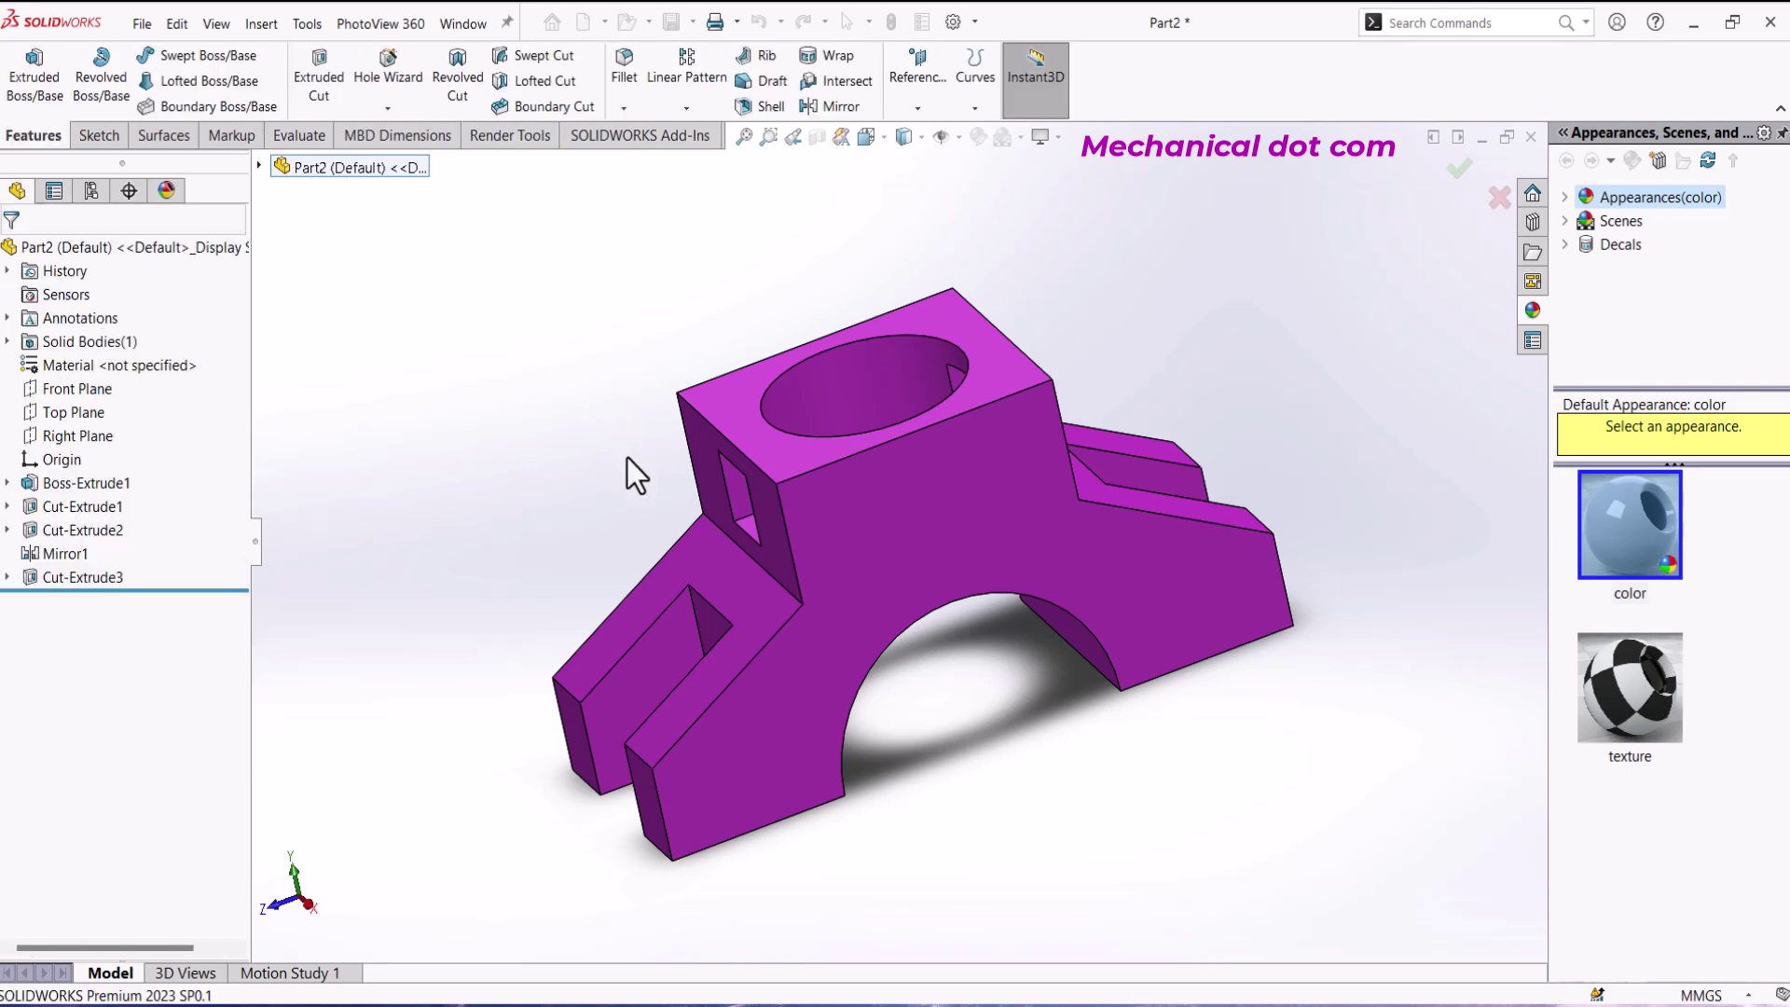
pyautogui.moveTo(636, 448); pyautogui.dragTo(579, 679, button='middle')
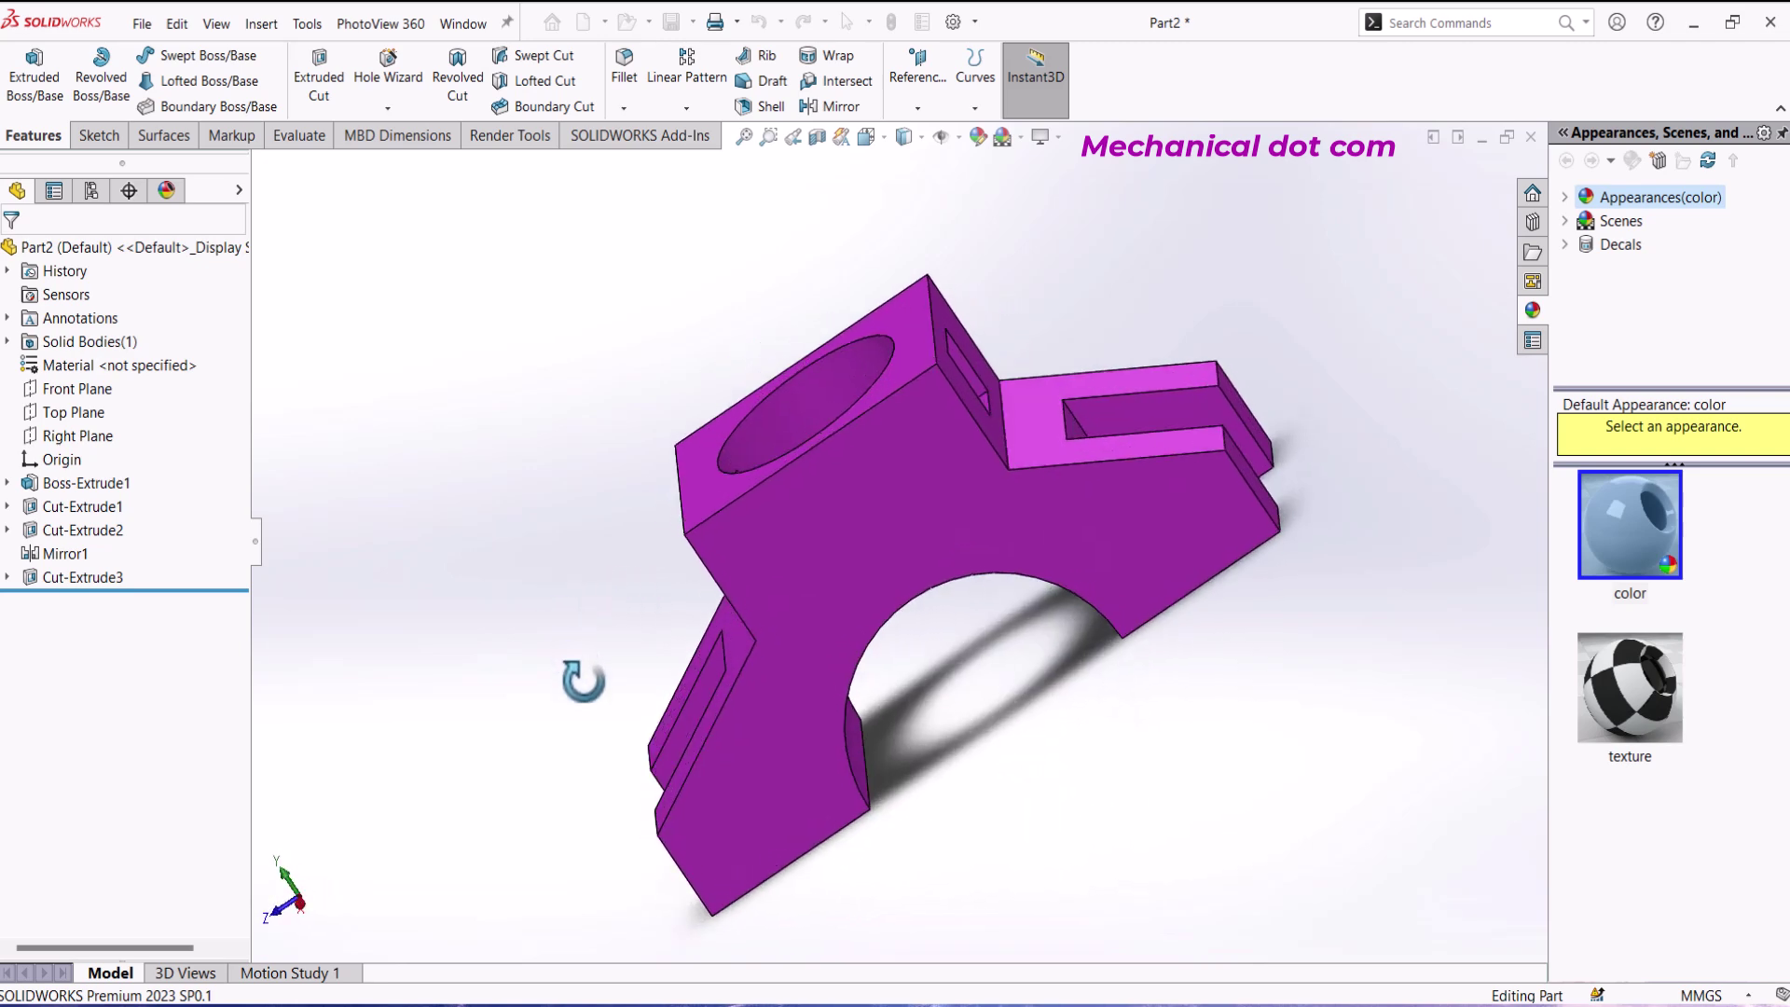
pyautogui.hotkey('ctrl', '7')
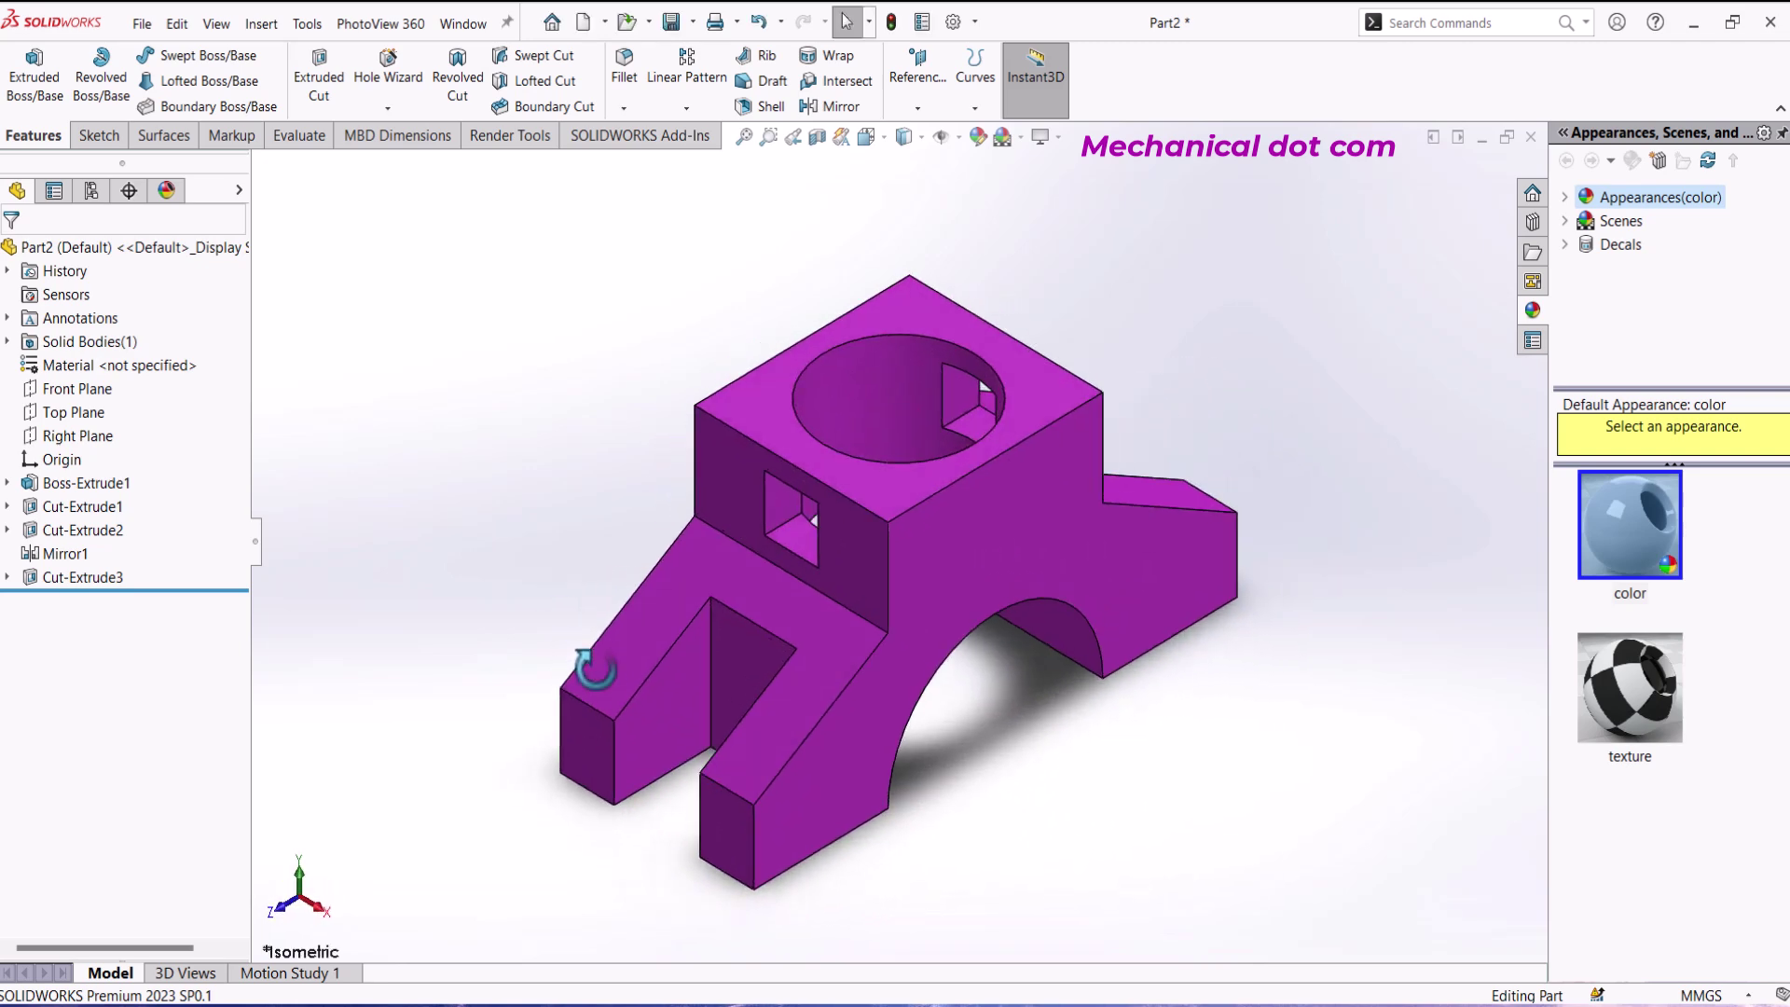